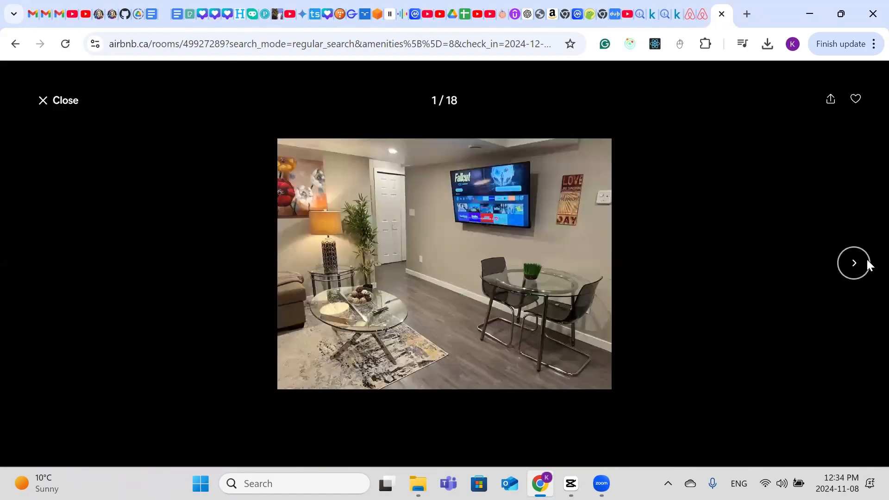
# Step: Page through the listing's full-screen photos from the first to the last one
pyautogui.click(855, 268)
pyautogui.click(856, 270)
pyautogui.click(855, 269)
pyautogui.click(856, 271)
pyautogui.click(856, 271)
pyautogui.click(856, 272)
pyautogui.doubleClick(856, 273)
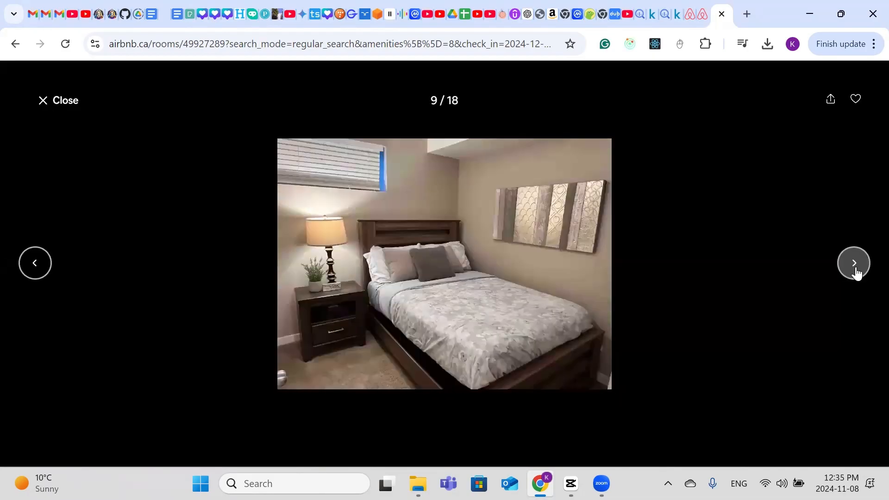
pyautogui.tripleClick(856, 272)
pyautogui.tripleClick(856, 272)
pyautogui.tripleClick(856, 272)
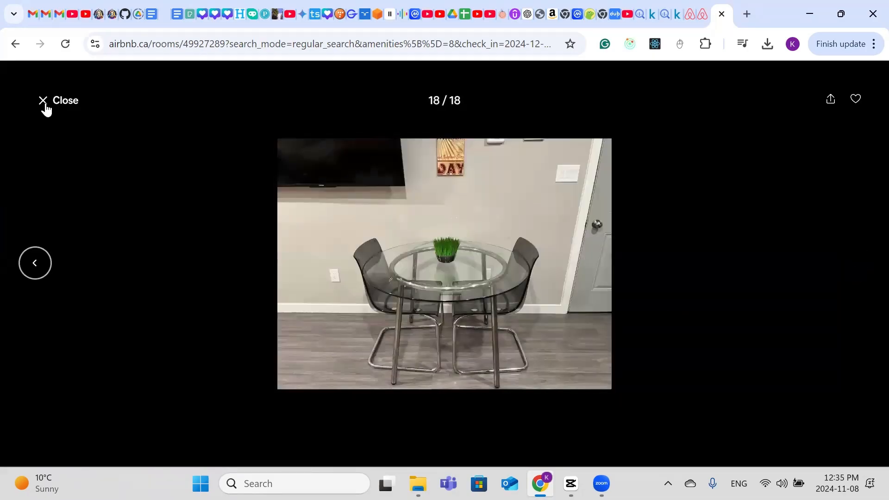
# Step: Close the full-screen photo and look through the photo tour down to the full bathroom
pyautogui.click(43, 103)
pyautogui.scroll(-12, 350, 321)
pyautogui.scroll(-10, 124, 234)
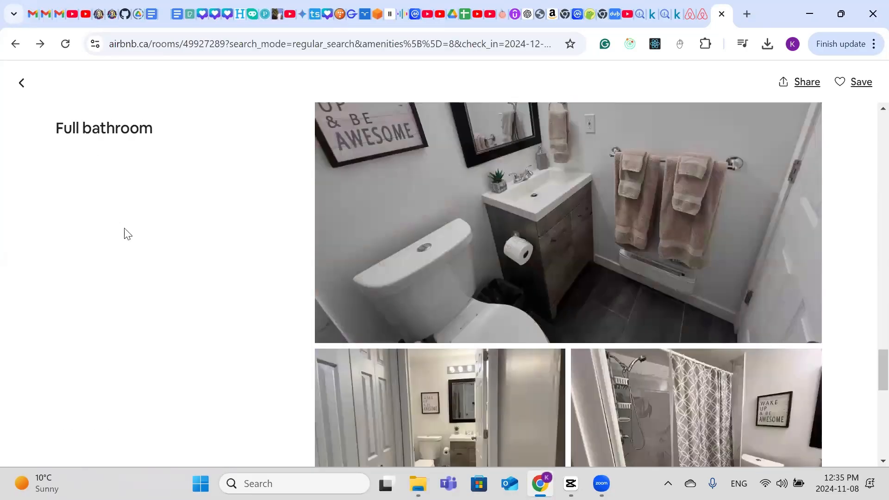
# Step: Return to the listing page and examine its highlights, sleeping arrangements, amenities, accessibility features and booking calendar
pyautogui.click(21, 84)
pyautogui.scroll(-15, 455, 360)
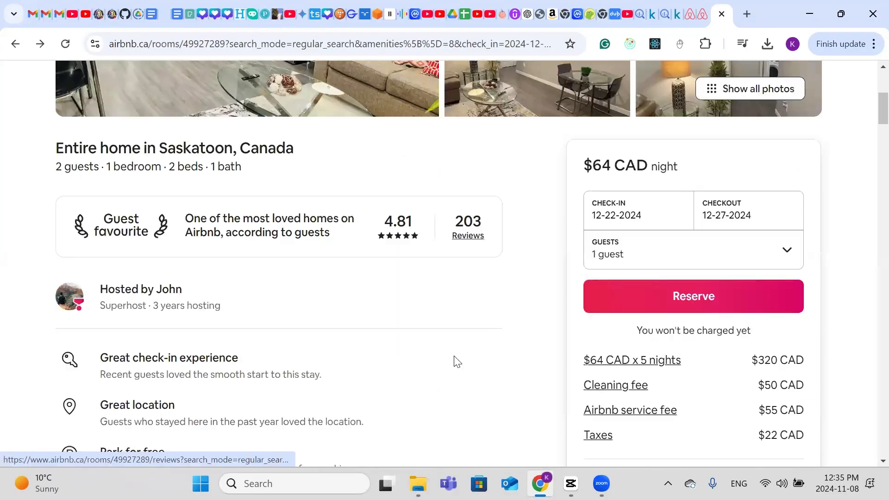
pyautogui.scroll(-15, 455, 361)
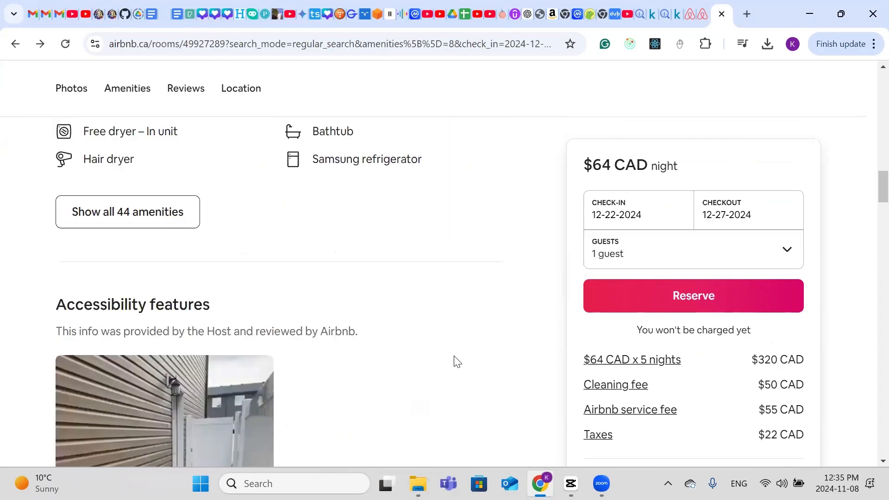
pyautogui.scroll(10, 8, 78)
pyautogui.scroll(15, 343, 173)
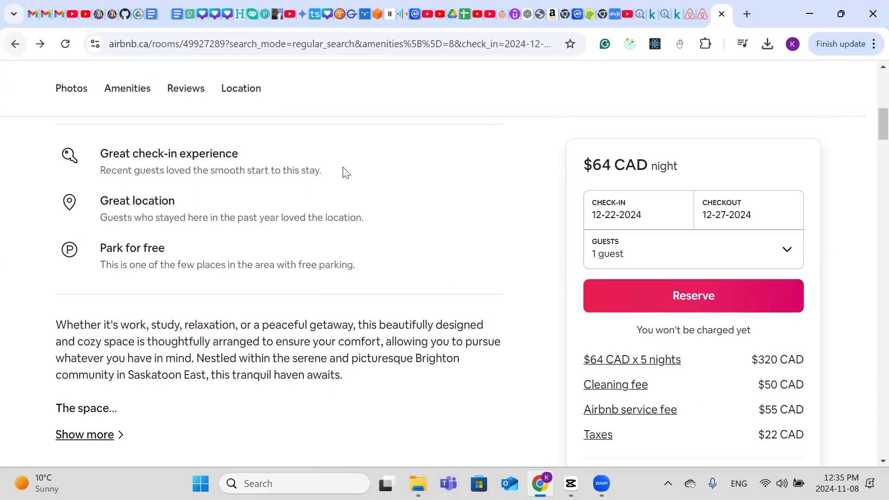
pyautogui.scroll(-10, 288, 300)
pyautogui.scroll(-10, 289, 300)
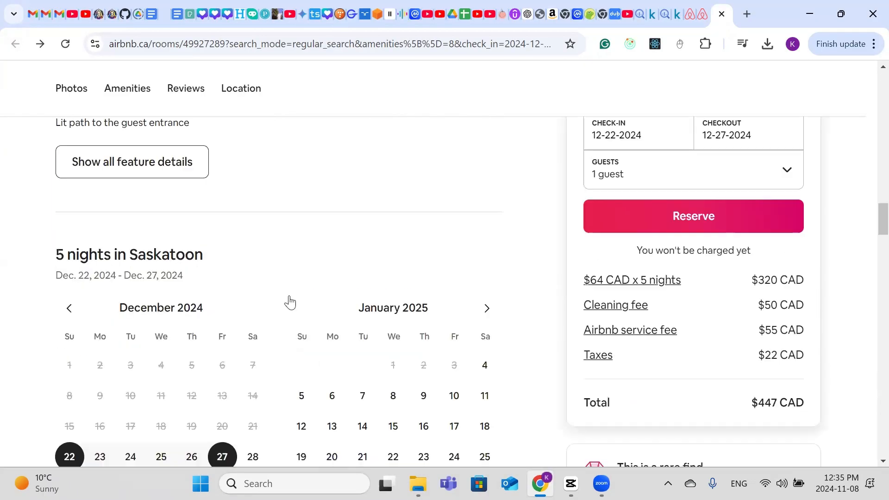
pyautogui.scroll(10, 288, 302)
pyautogui.scroll(-1, 547, 449)
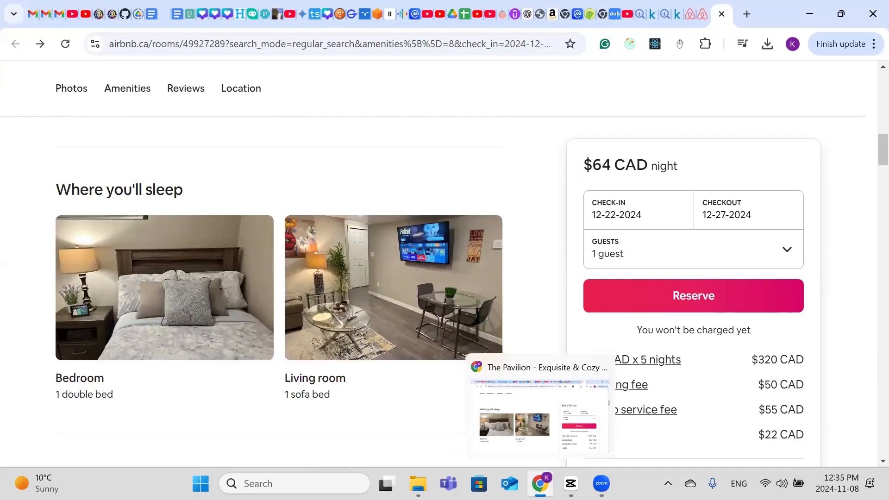
# Step: Find and launch Visual Studio Code to show the Airbnb_Open_Data.csv file
pyautogui.click(347, 483)
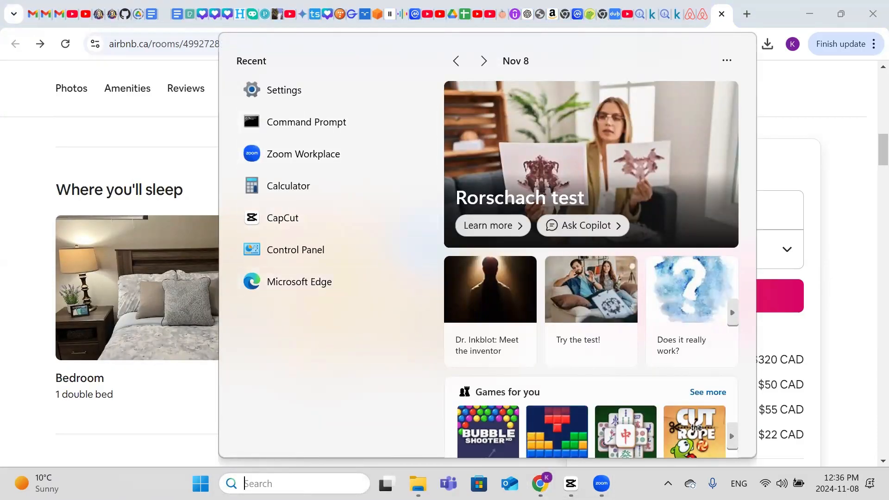
pyautogui.write('k')
pyautogui.press('BackSpace')
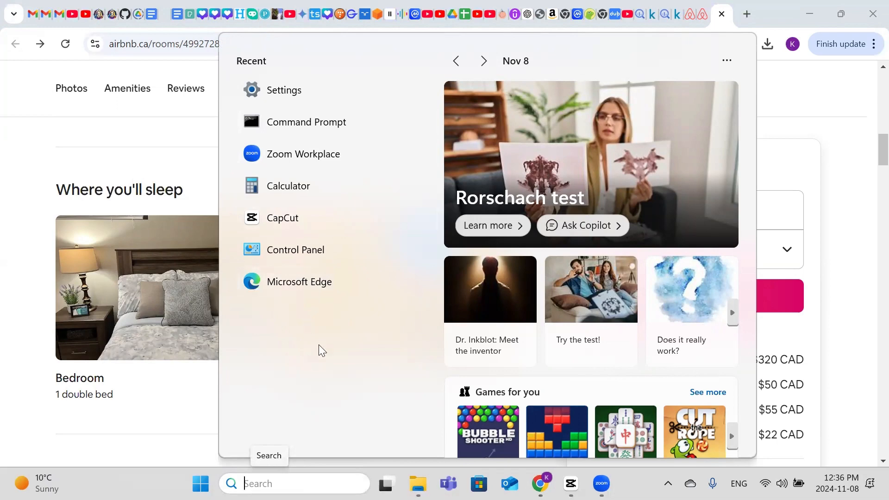
pyautogui.write('visu')
pyautogui.press('Escape')
pyautogui.scroll(-1, 353, 267)
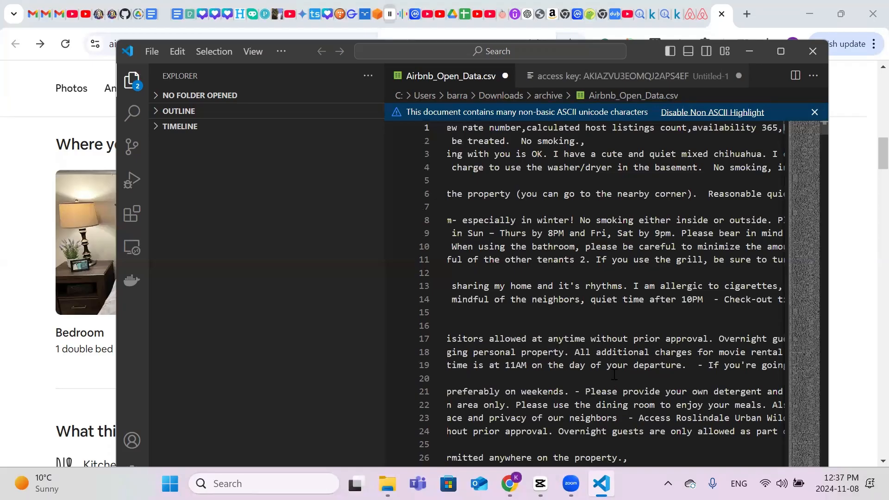
# Step: Dismiss the unicode warning, maximize the editor and examine the columns and rows of Airbnb_Open_Data.csv
pyautogui.hscroll(-15, 614, 374)
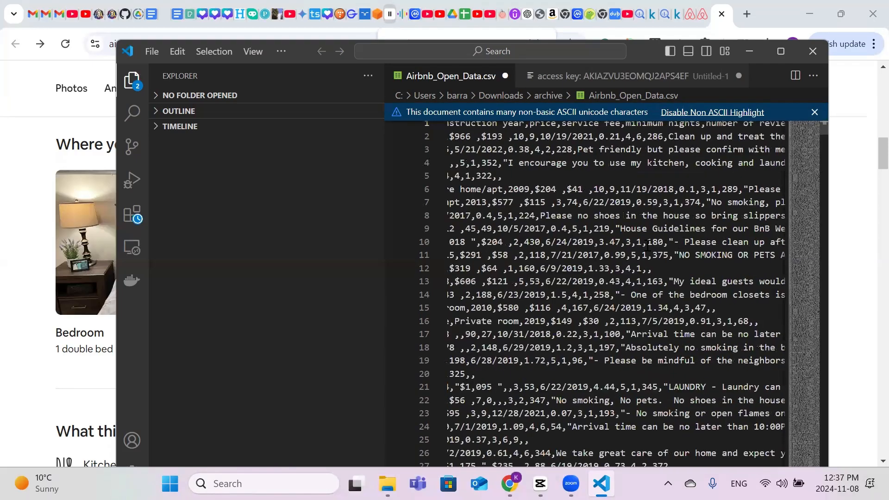
pyautogui.click(811, 111)
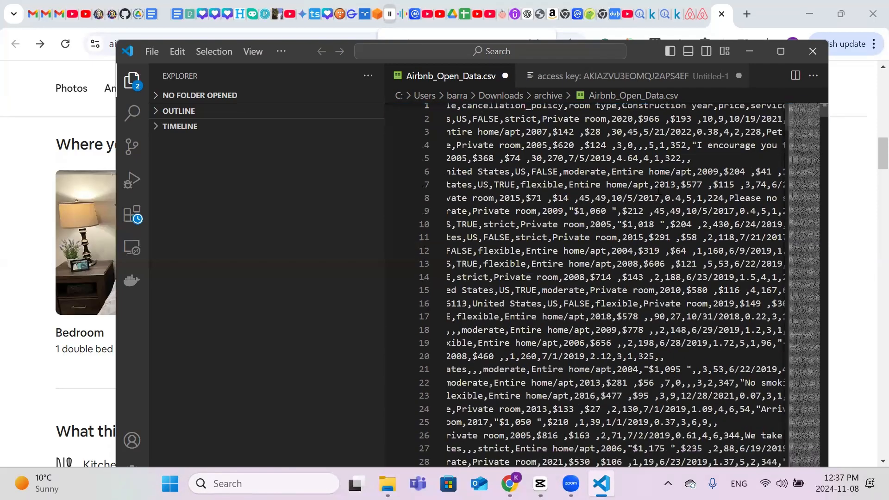
pyautogui.hscroll(-10, 560, 184)
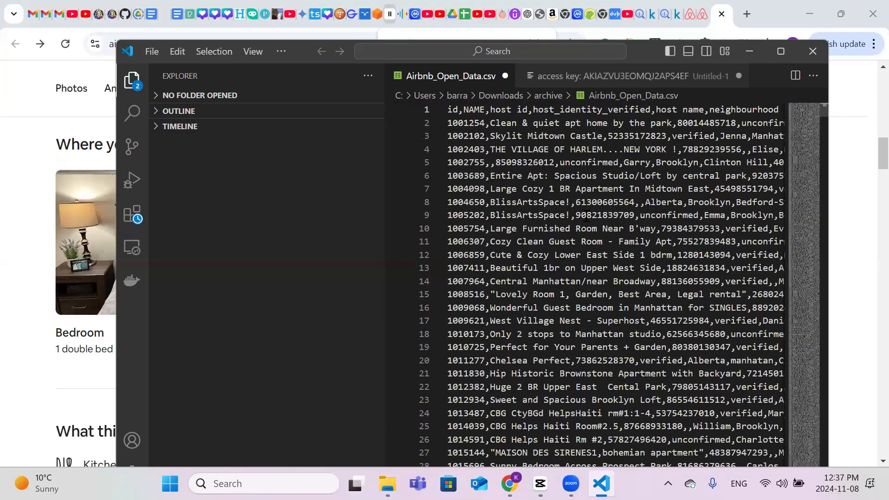
pyautogui.click(781, 51)
pyautogui.hscroll(10, 590, 348)
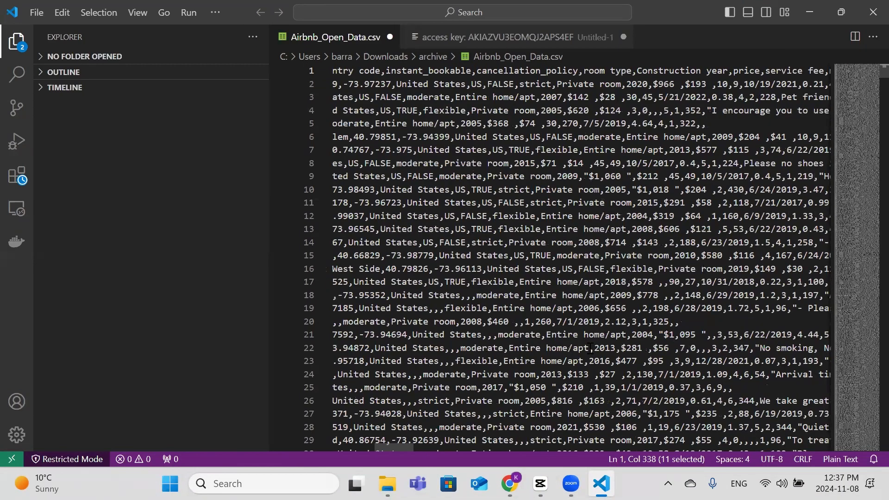
pyautogui.hscroll(10, 590, 348)
pyautogui.hscroll(-15, 494, 291)
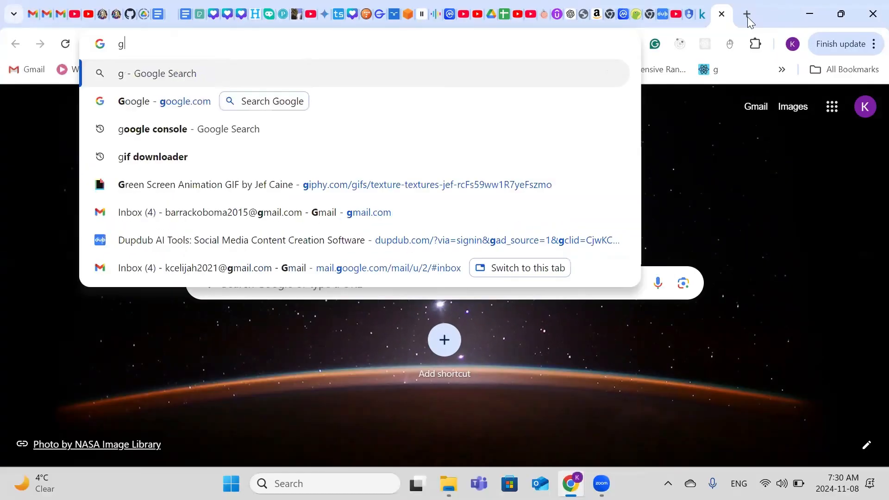
# Step: Search Google for "google cloud console" in the browser and open the Google Cloud Platform result
pyautogui.press('BackSpace')
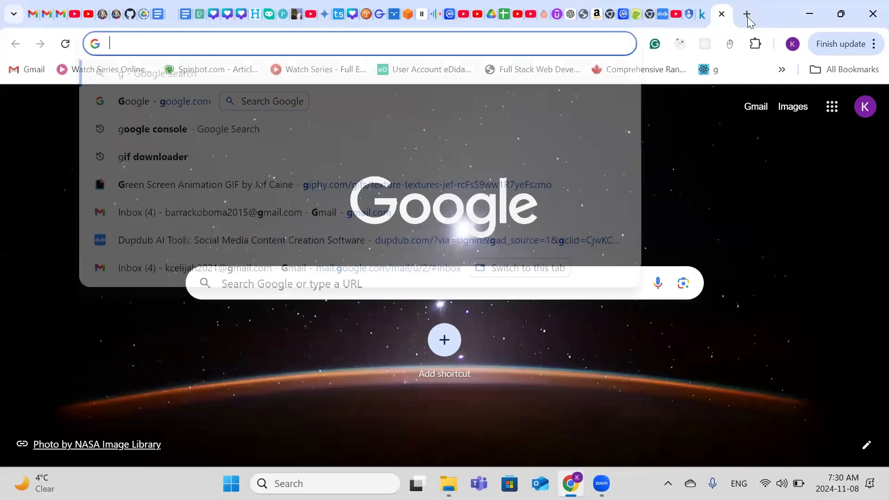
pyautogui.write('goo')
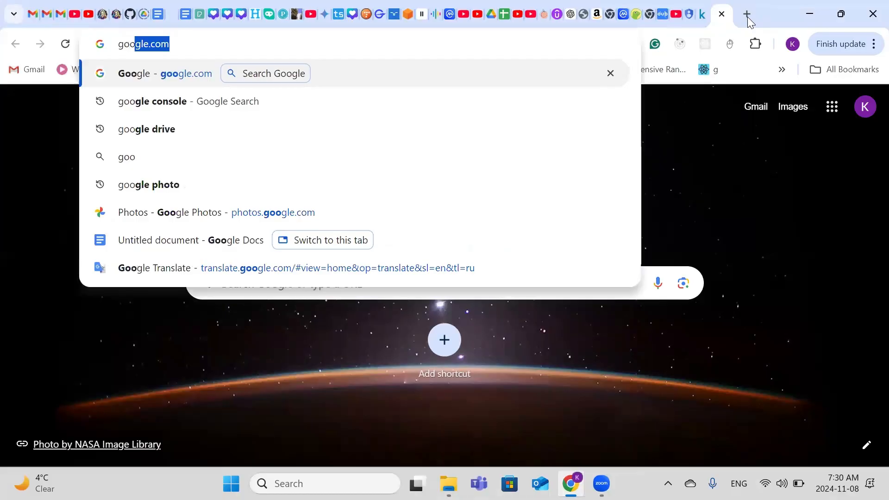
pyautogui.write('gle co')
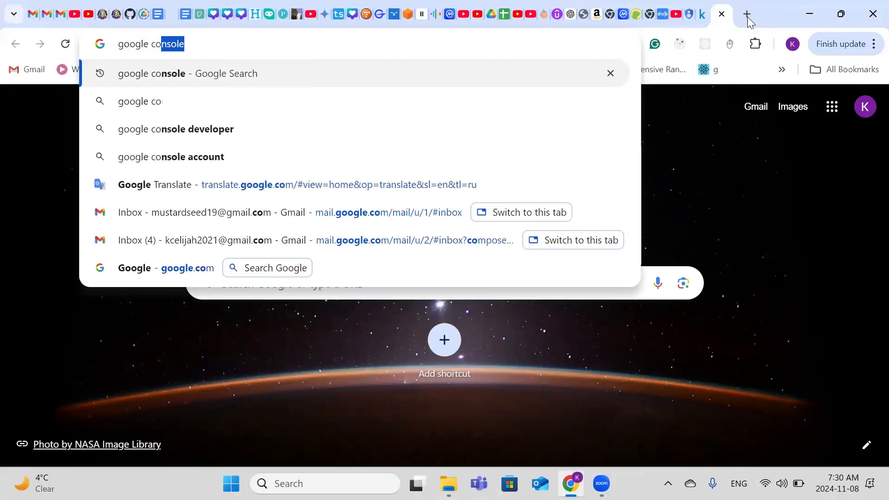
pyautogui.press('BackSpace')
pyautogui.press('BackSpace')
pyautogui.write('l')
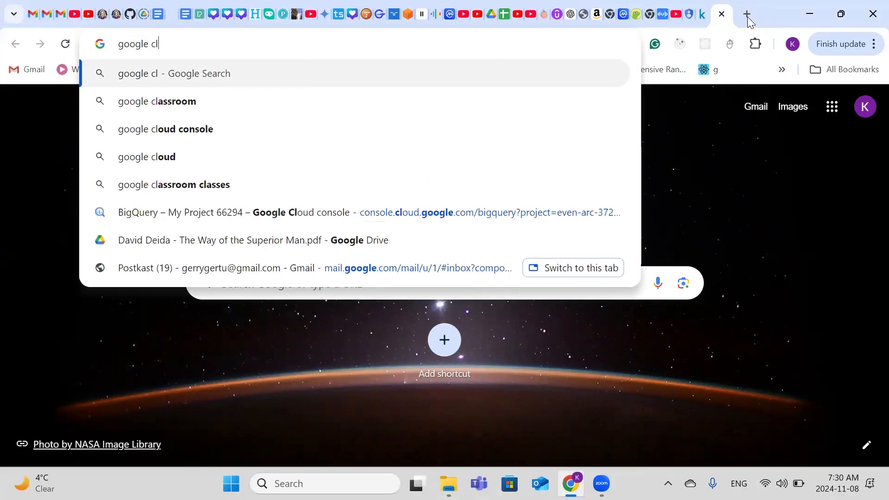
pyautogui.write('oud console')
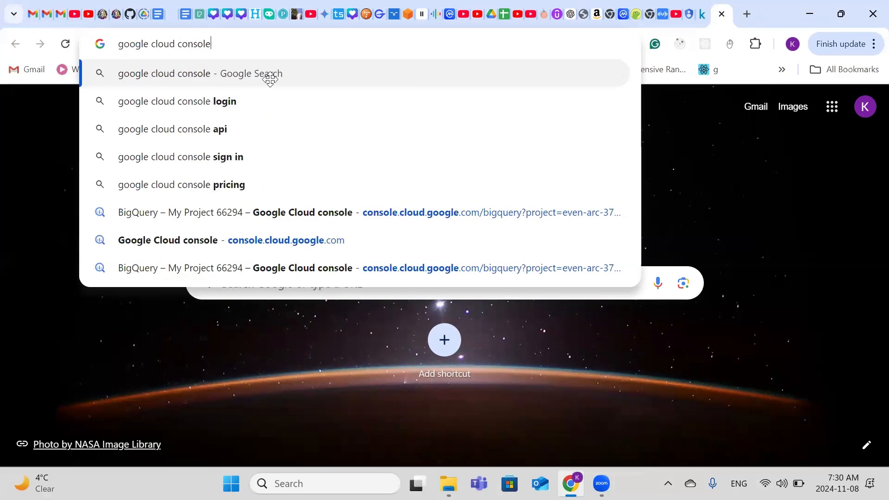
pyautogui.click(214, 79)
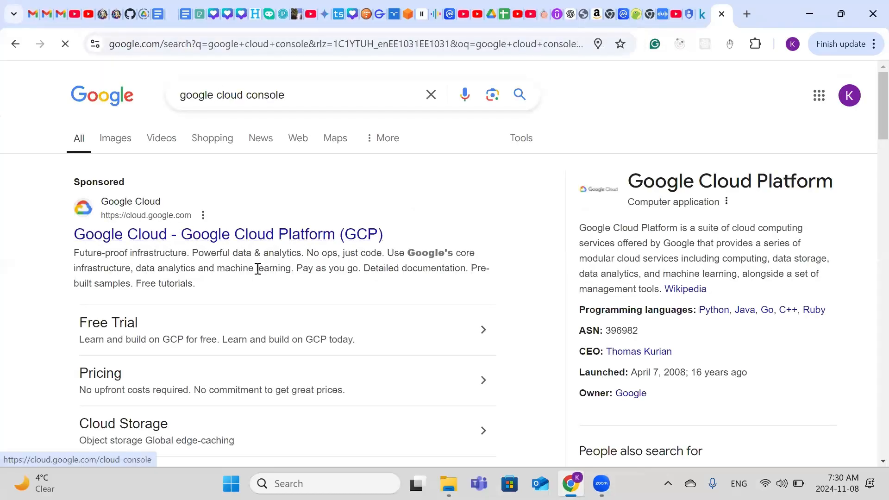
pyautogui.scroll(-6, 258, 268)
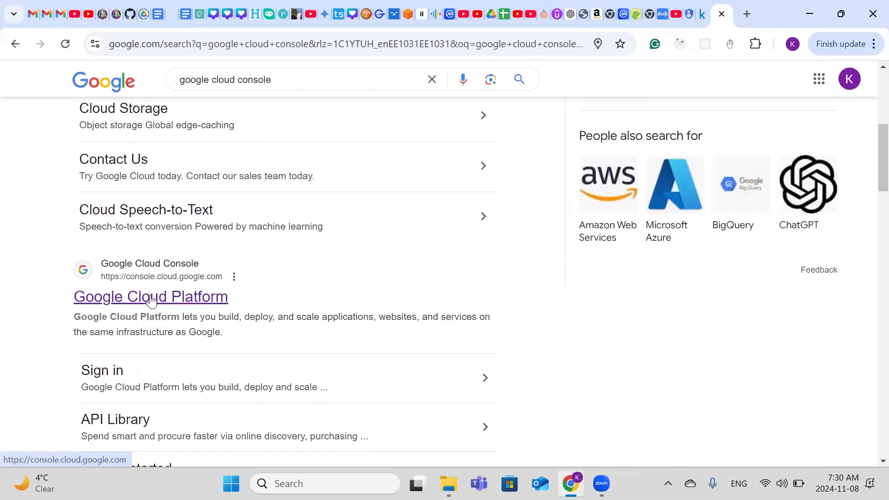
pyautogui.click(151, 300)
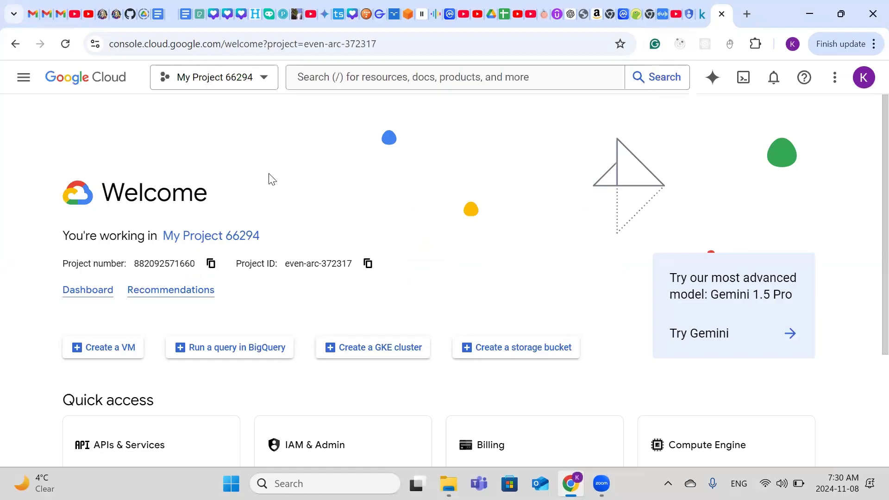
# Step: Open BigQuery Studio from the console's pinned products
pyautogui.click(21, 84)
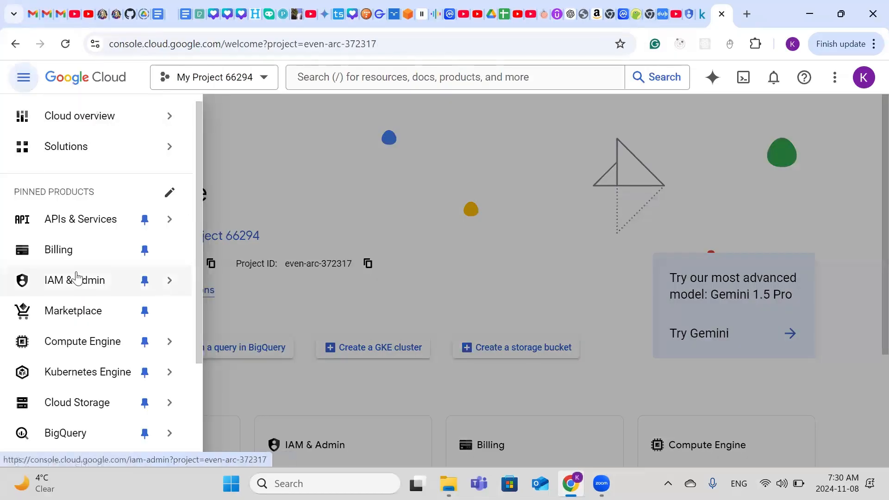
pyautogui.moveTo(77, 278)
pyautogui.moveTo(79, 445)
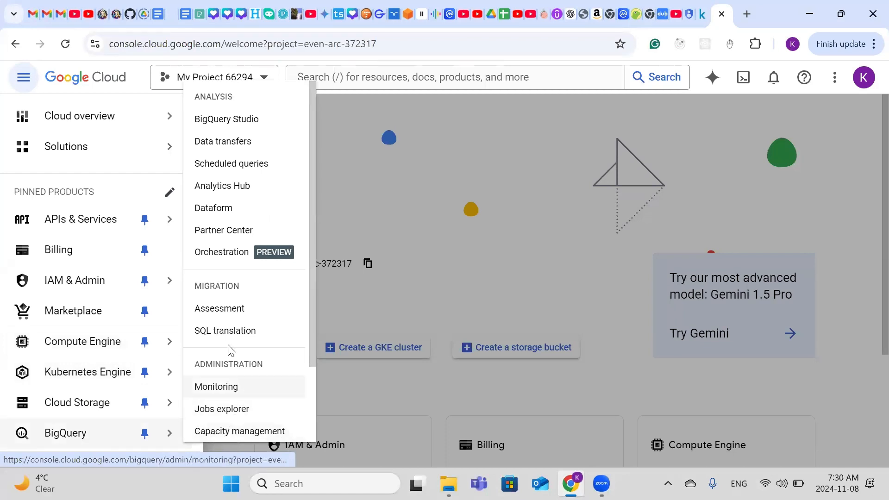
pyautogui.click(230, 121)
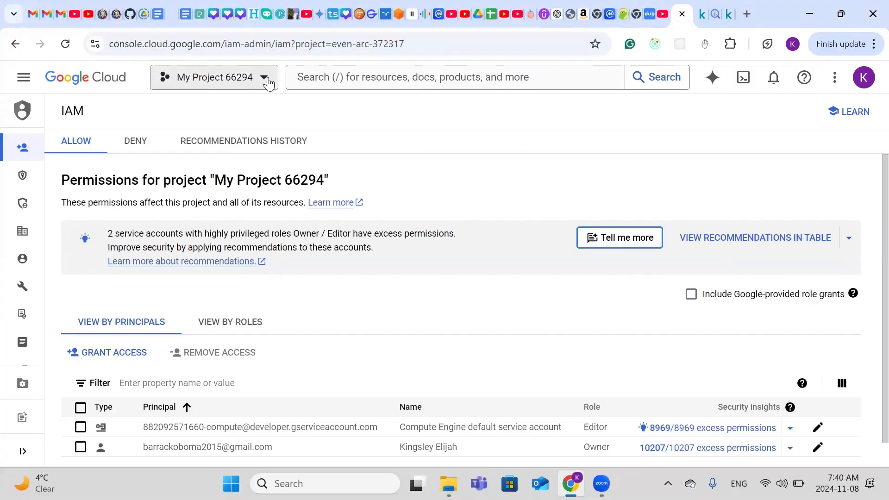
# Step: Create a new Google Cloud project named Airbnb-datawarehouse
pyautogui.click(265, 82)
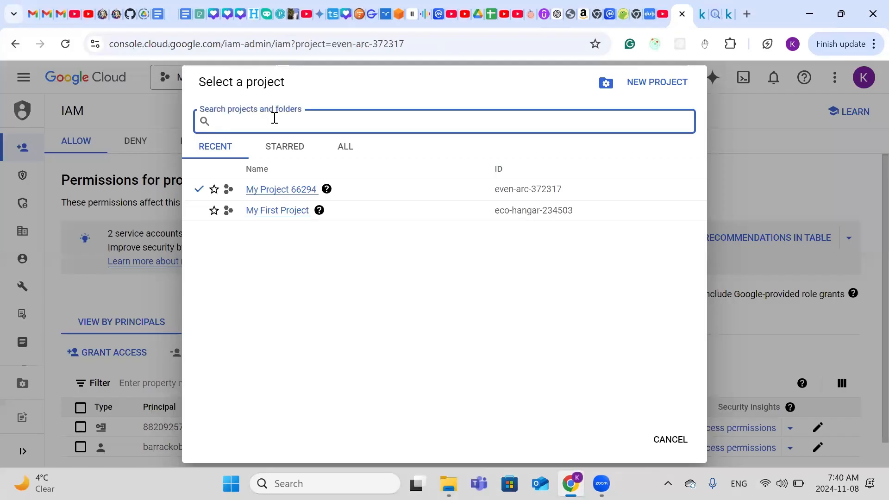
pyautogui.click(638, 84)
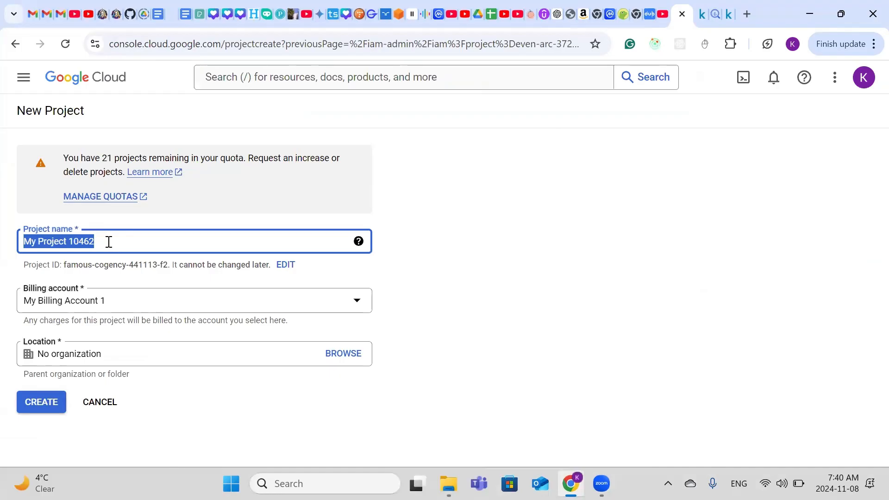
pyautogui.write('at')
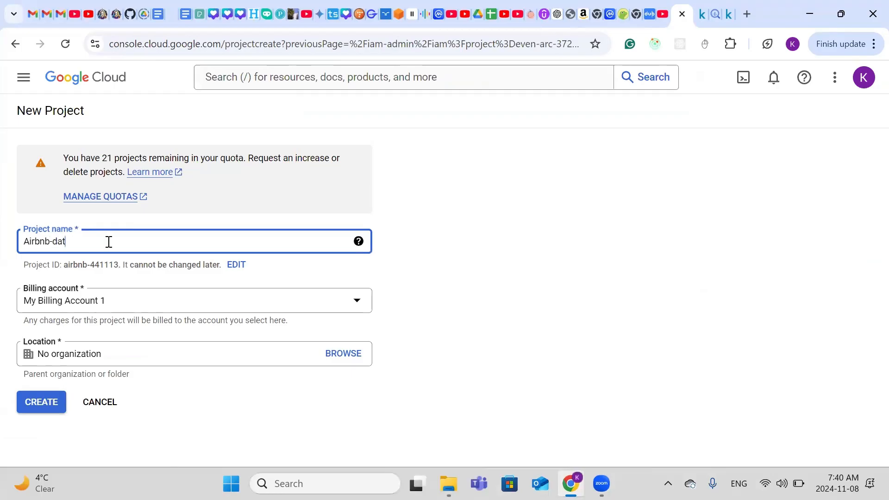
pyautogui.write('awa')
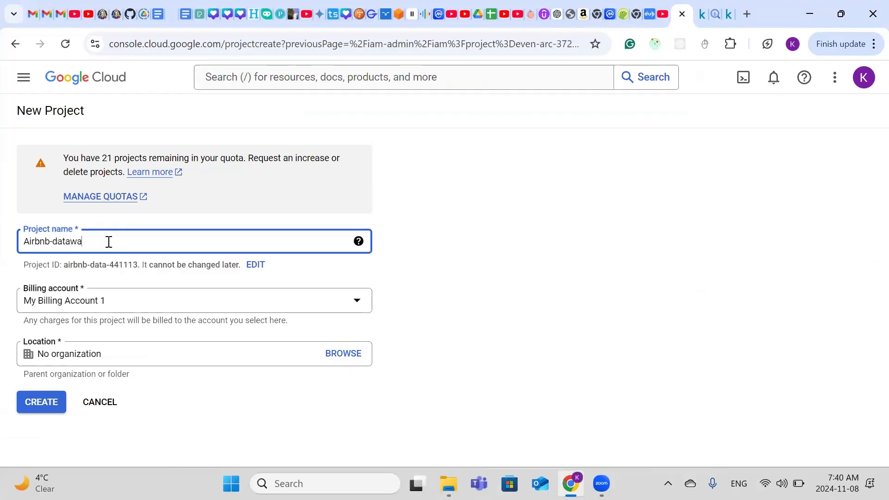
pyautogui.write('rehouse')
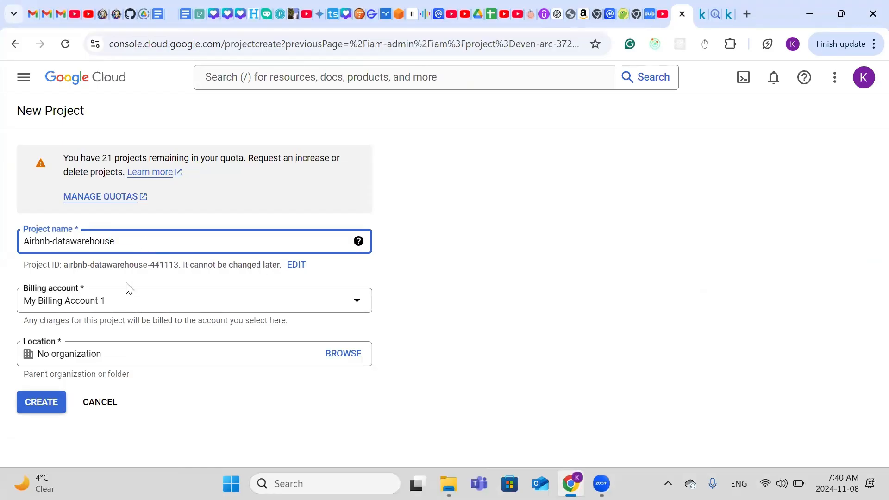
pyautogui.click(57, 406)
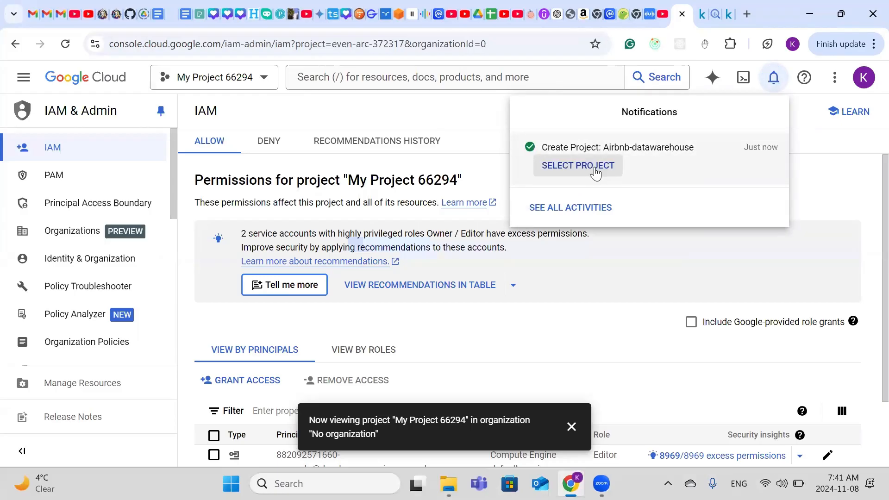
# Step: Make the new Airbnb-datawarehouse project the active project and leave the notifications
pyautogui.click(595, 172)
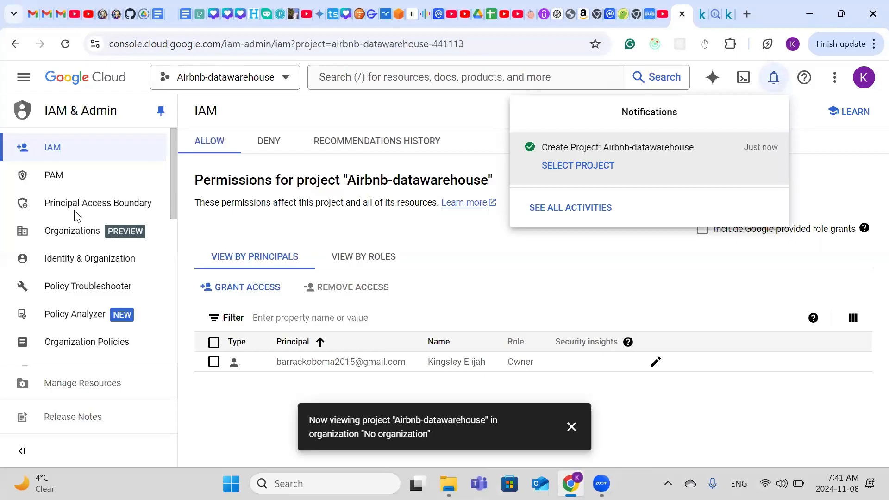
pyautogui.click(25, 85)
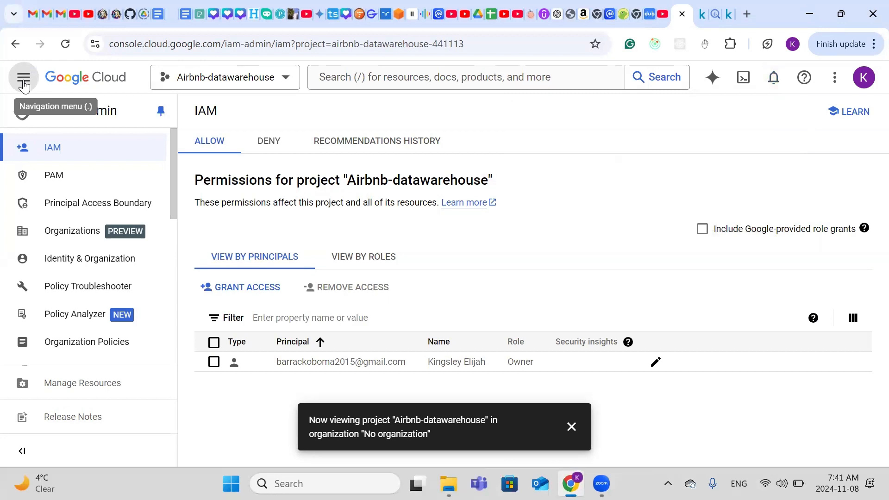
# Step: Open BigQuery Studio for the Airbnb-datawarehouse project and bring up the choice of data sources to add
pyautogui.click(25, 85)
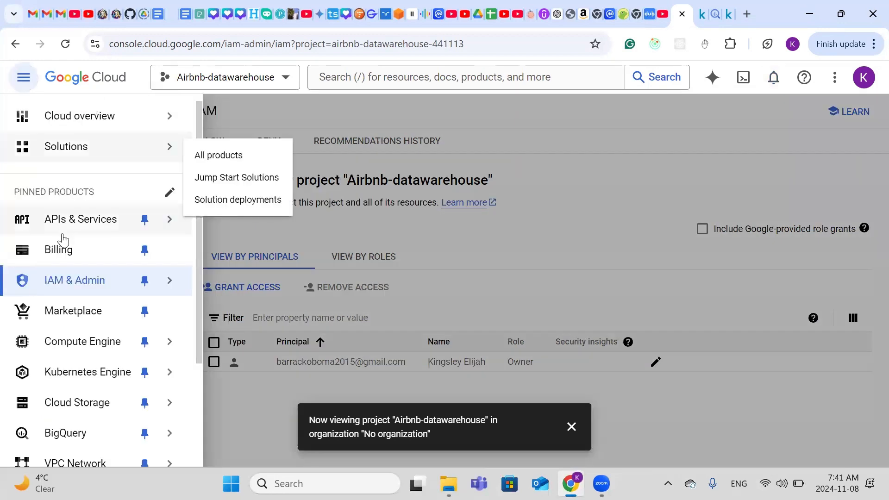
pyautogui.moveTo(66, 438)
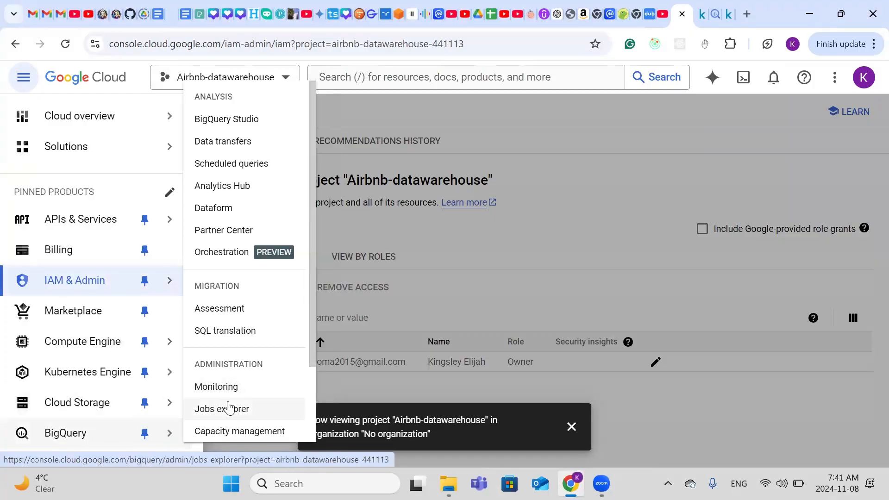
pyautogui.click(219, 123)
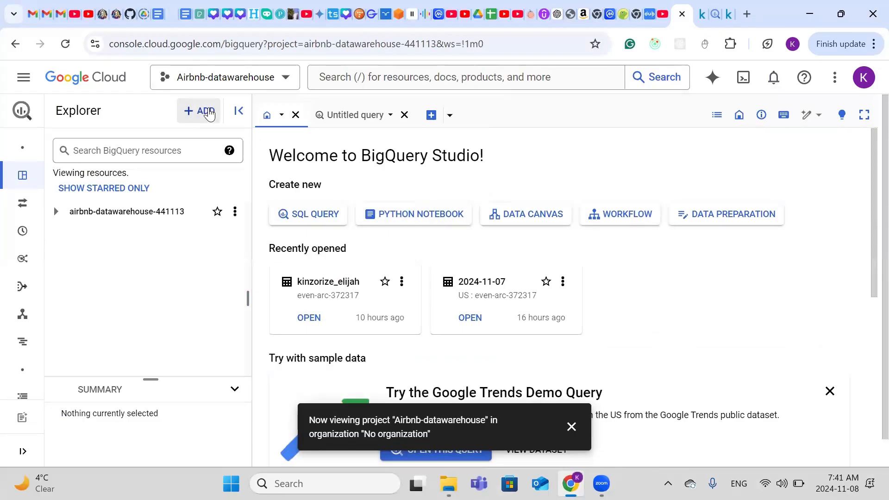
pyautogui.click(209, 112)
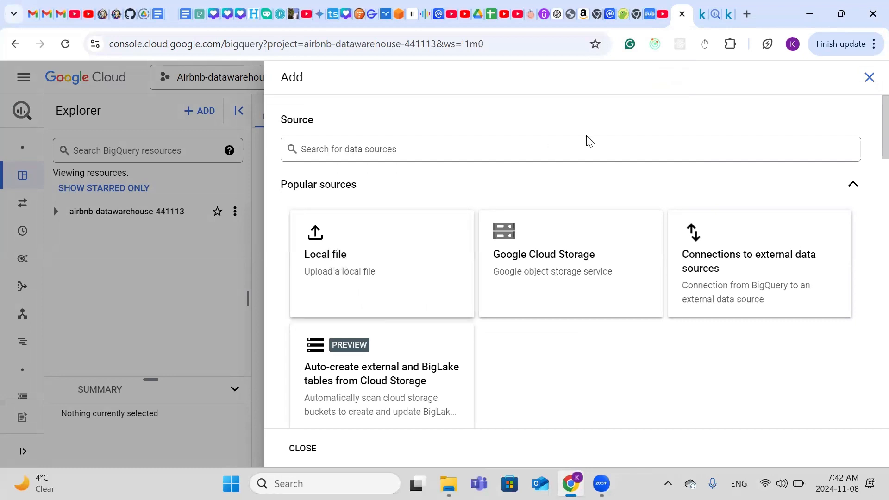
# Step: Switch to the Kaggle data cleaning page and examine the Airbnb_Open_Data notebook and its input CSV file
pyautogui.click(729, 15)
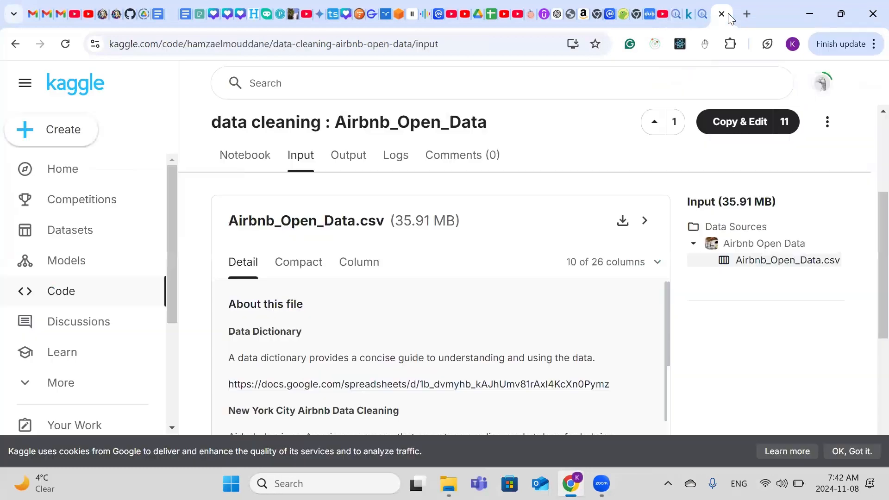
pyautogui.scroll(2, 306, 185)
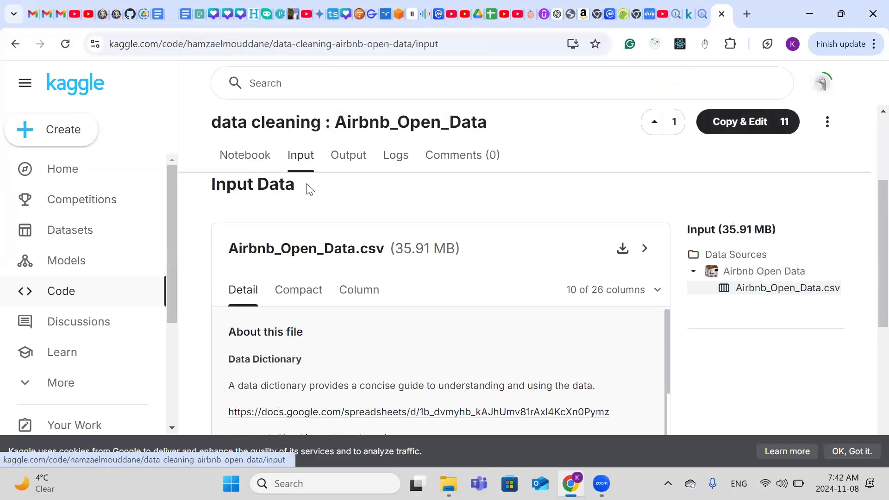
pyautogui.scroll(2, 306, 184)
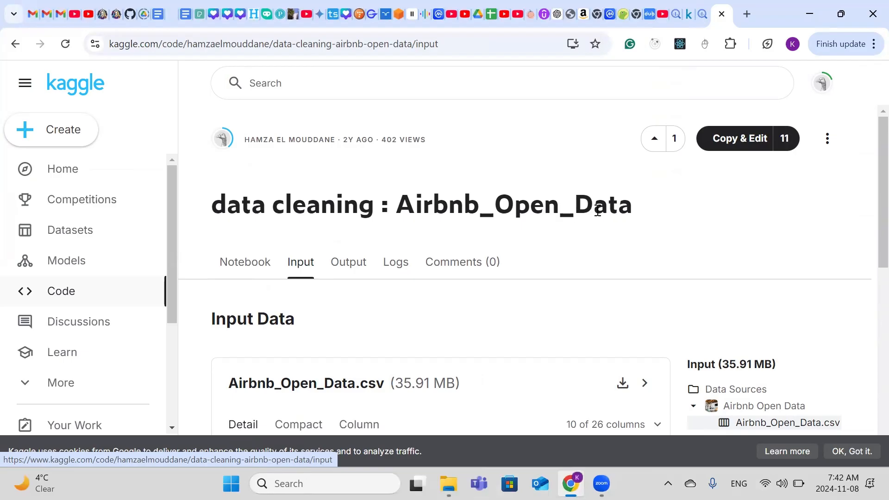
pyautogui.scroll(-2, 597, 210)
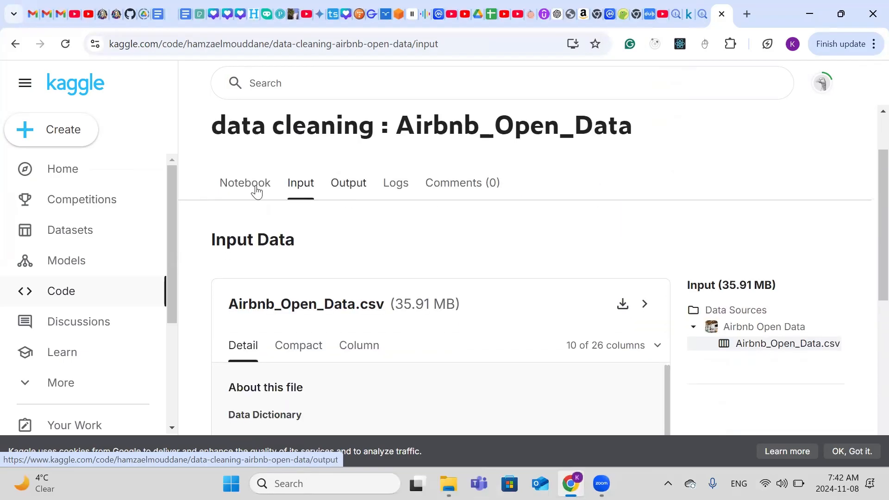
pyautogui.click(256, 191)
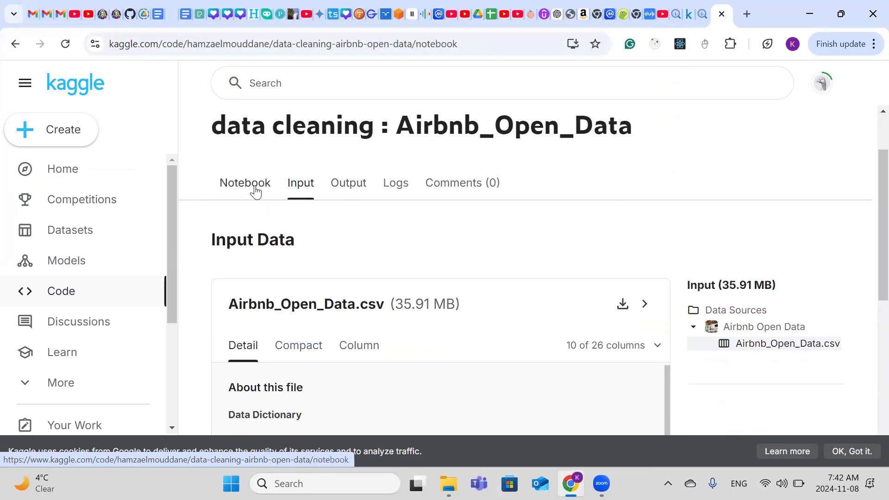
pyautogui.scroll(-2, 340, 256)
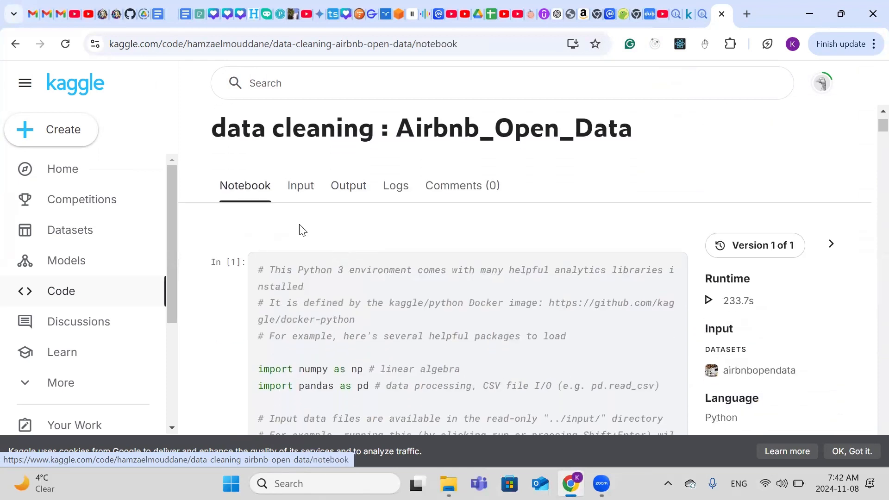
pyautogui.click(306, 192)
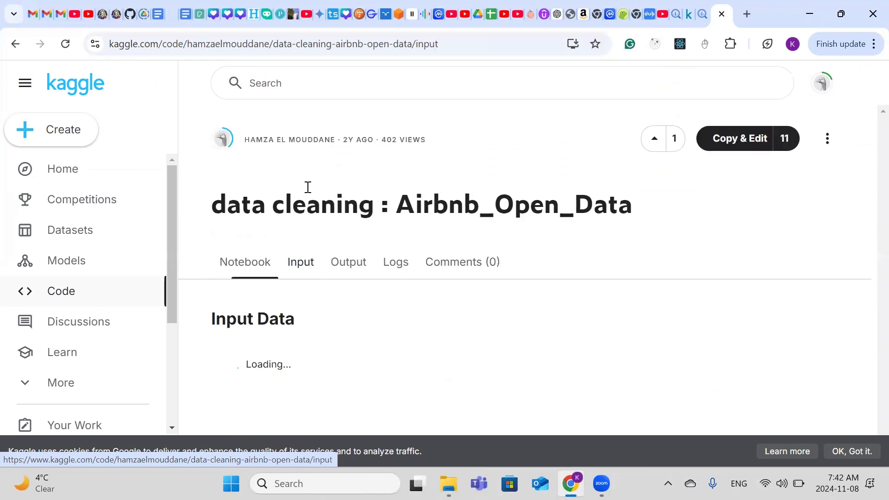
pyautogui.scroll(-2, 412, 264)
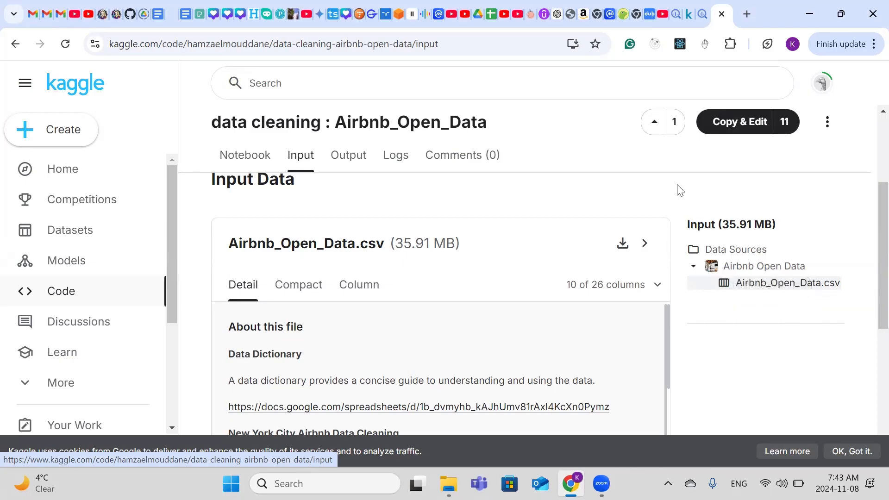
# Step: Return to the other BigQuery Studio page and start a new table from a local file, with Upload as the source
pyautogui.click(702, 14)
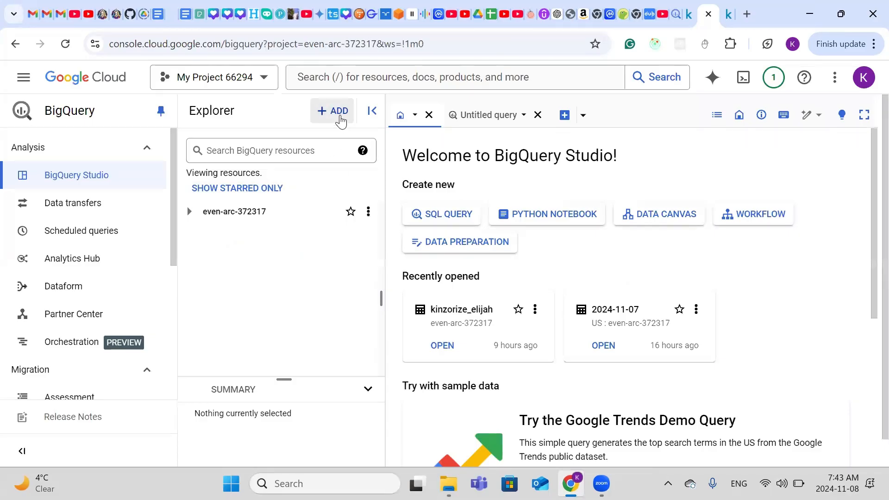
pyautogui.click(341, 121)
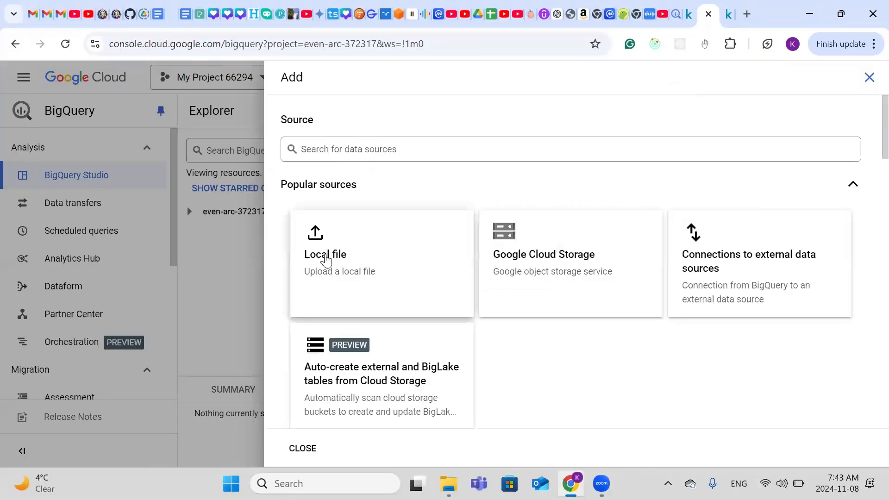
pyautogui.click(326, 259)
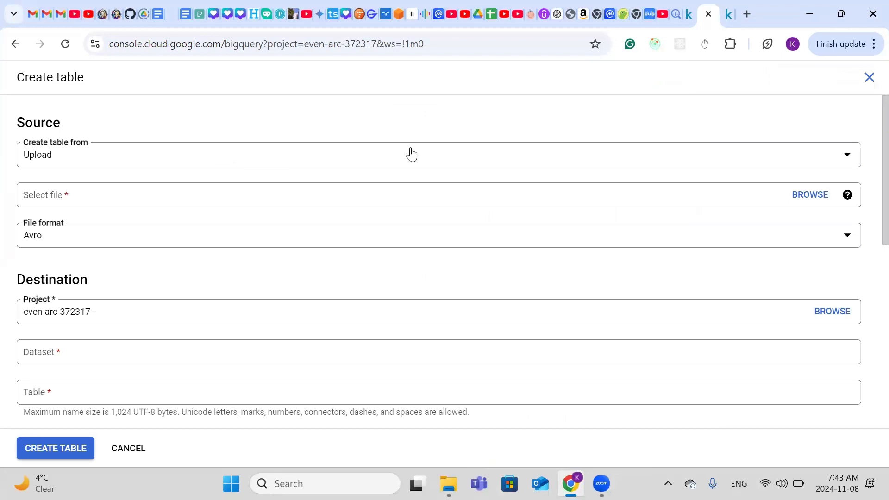
pyautogui.click(843, 160)
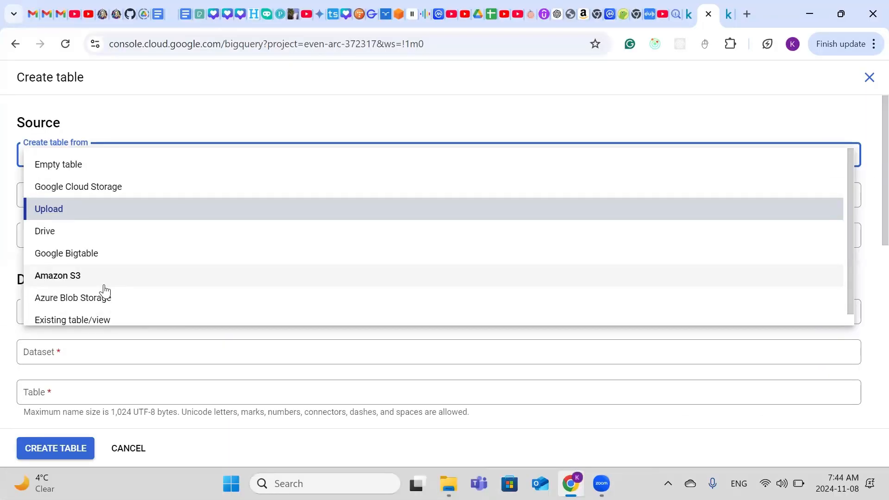
pyautogui.click(61, 214)
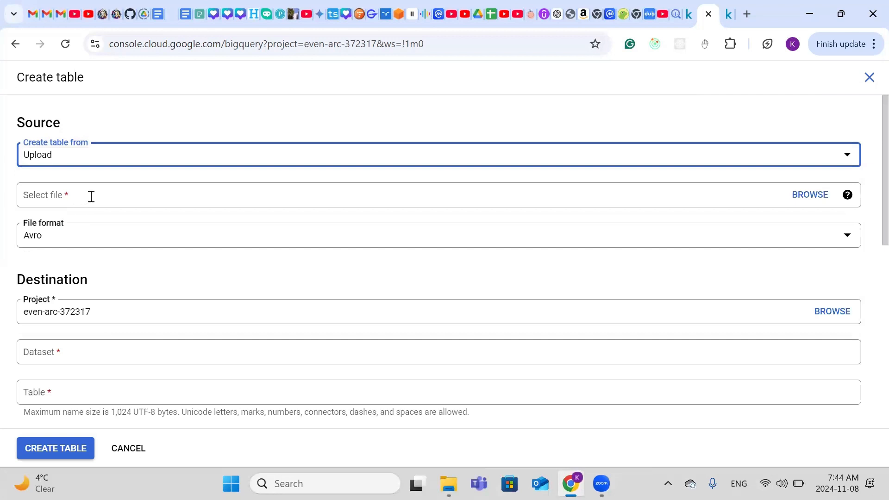
# Step: Select Airbnb_Open_Data.csv from the archive folder in Downloads as the table's source file
pyautogui.click(813, 202)
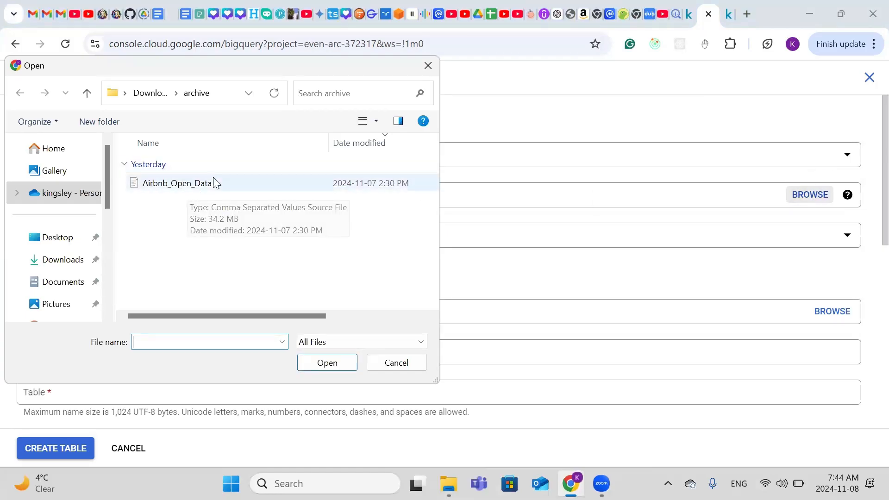
pyautogui.click(180, 188)
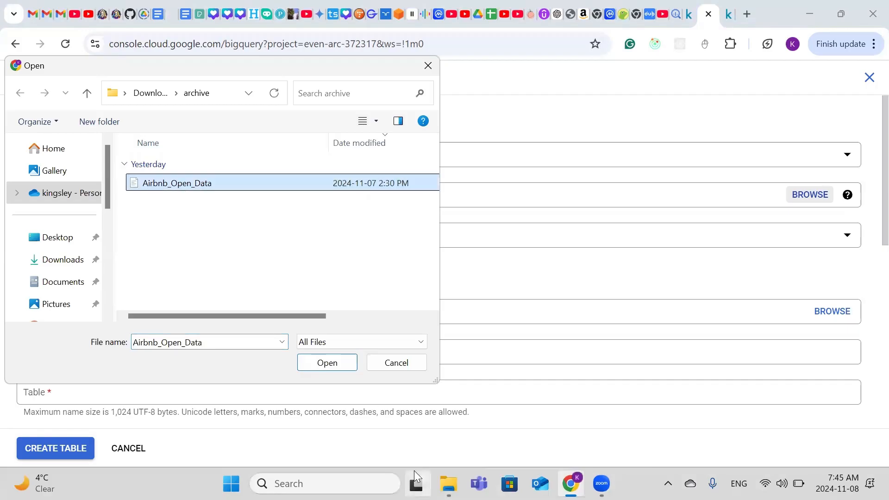
pyautogui.click(348, 367)
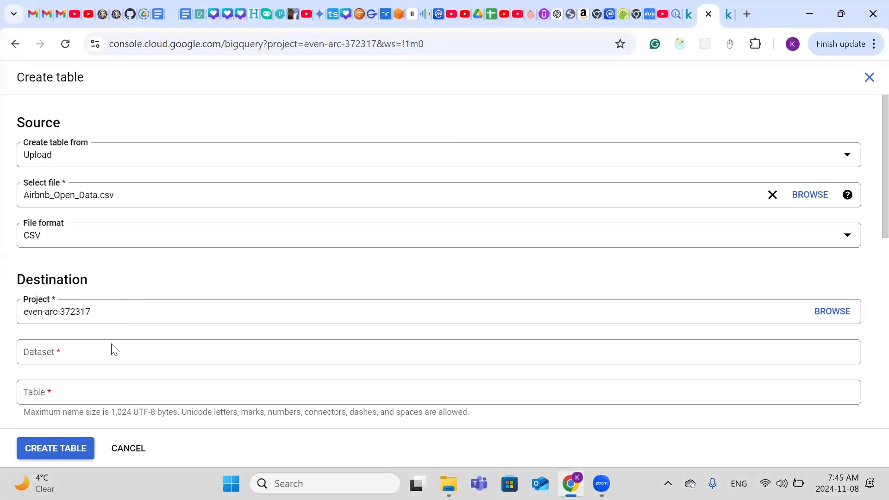
# Step: Set the table's destination project to Airbnb-datawarehouse by searching the projects for "ai"
pyautogui.scroll(-2, 97, 349)
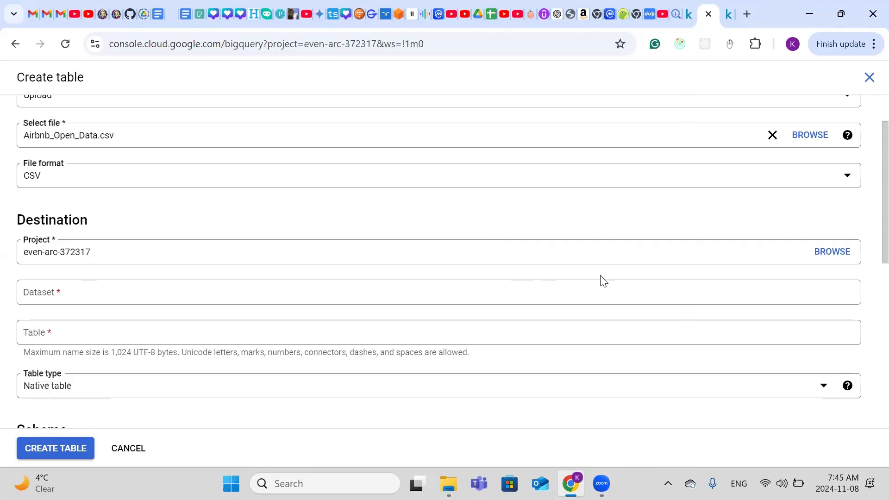
pyautogui.click(839, 254)
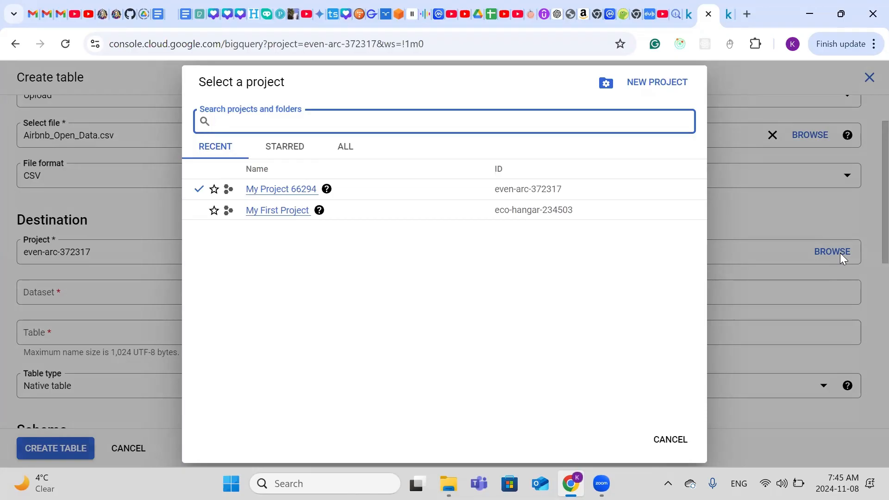
pyautogui.write('ai')
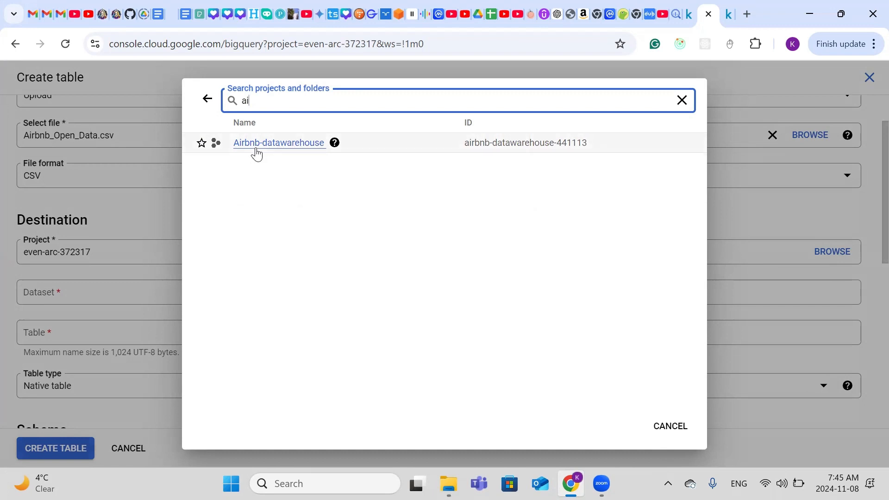
pyautogui.click(279, 146)
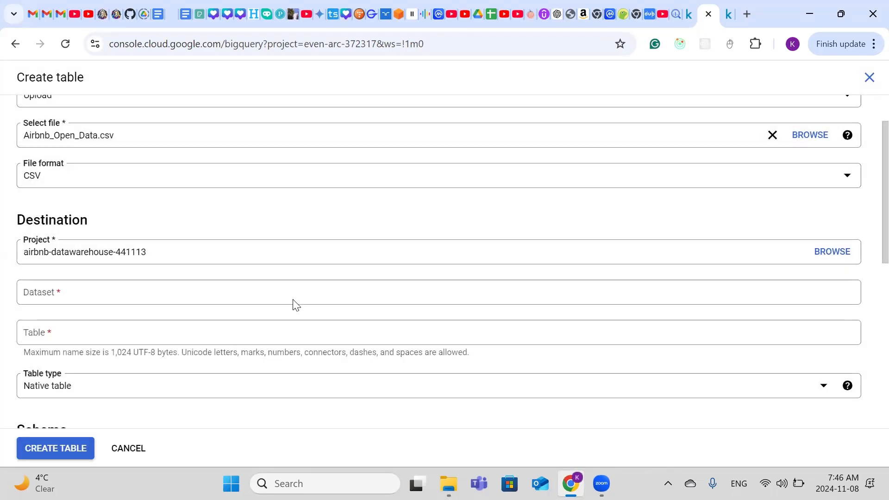
# Step: Create a new dataset with the ID airbnb_kinzorize in the US multi-region and use it as the table's destination dataset
pyautogui.scroll(-1, 294, 299)
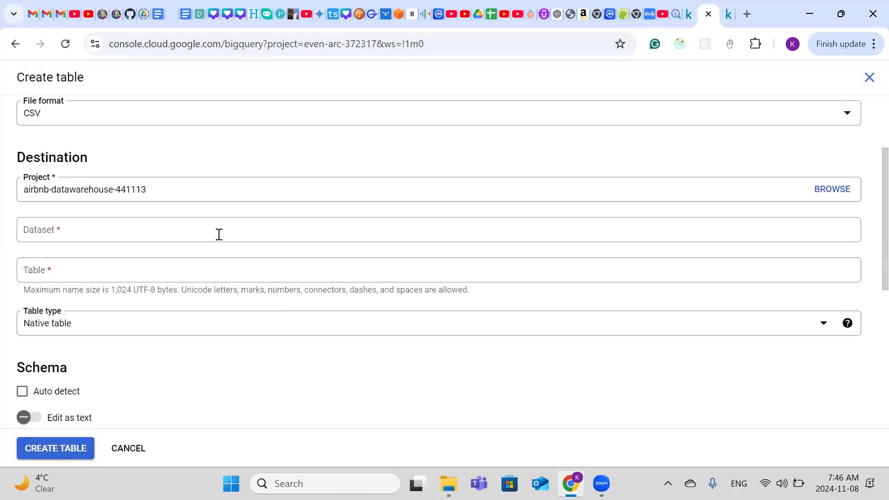
pyautogui.click(185, 225)
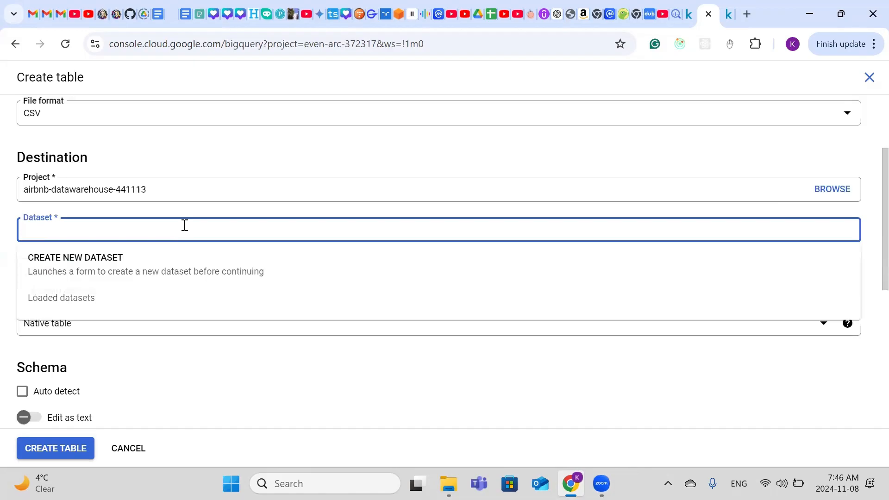
pyautogui.click(117, 269)
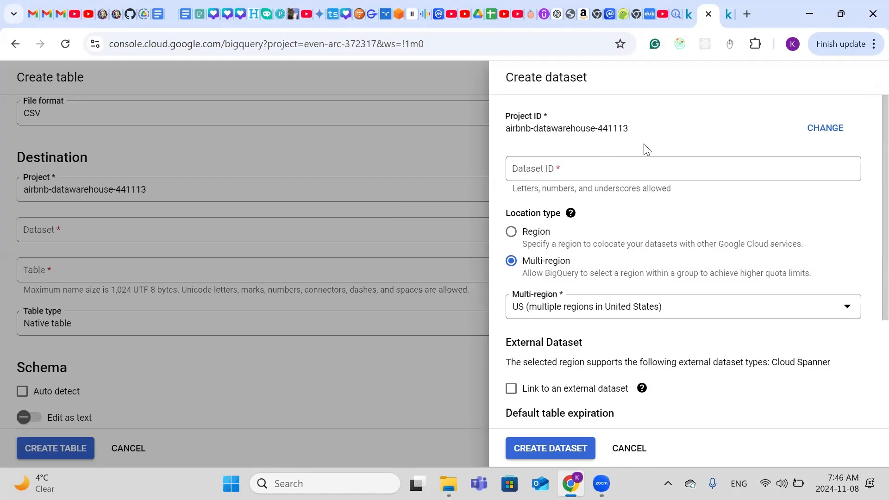
pyautogui.click(597, 169)
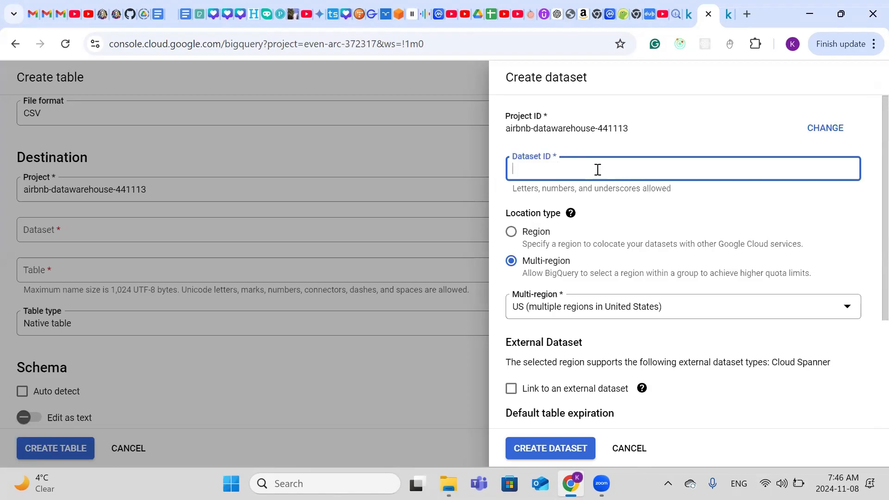
pyautogui.write('airbnb_kinzorize')
pyautogui.scroll(-1, 560, 283)
pyautogui.scroll(-1, 561, 287)
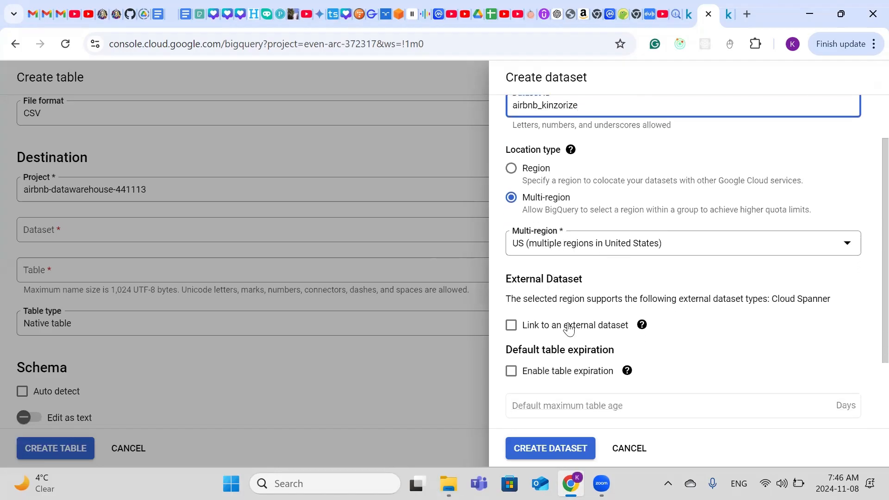
pyautogui.scroll(-2, 569, 329)
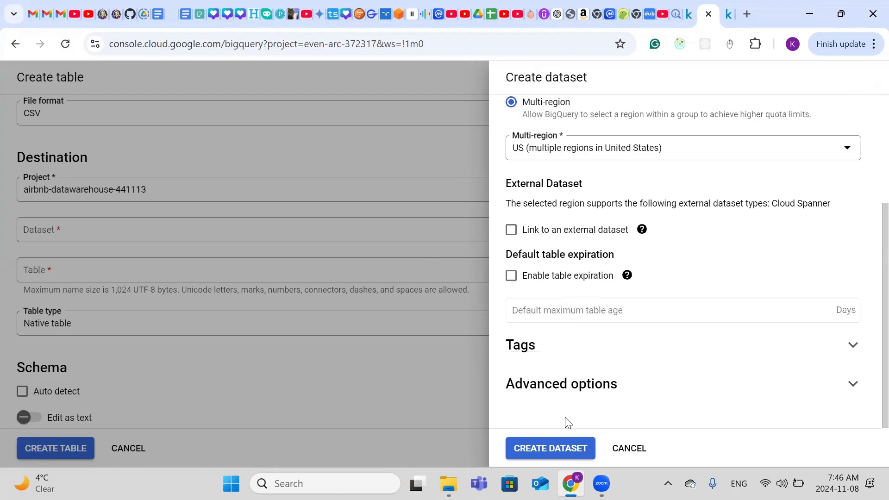
pyautogui.click(556, 456)
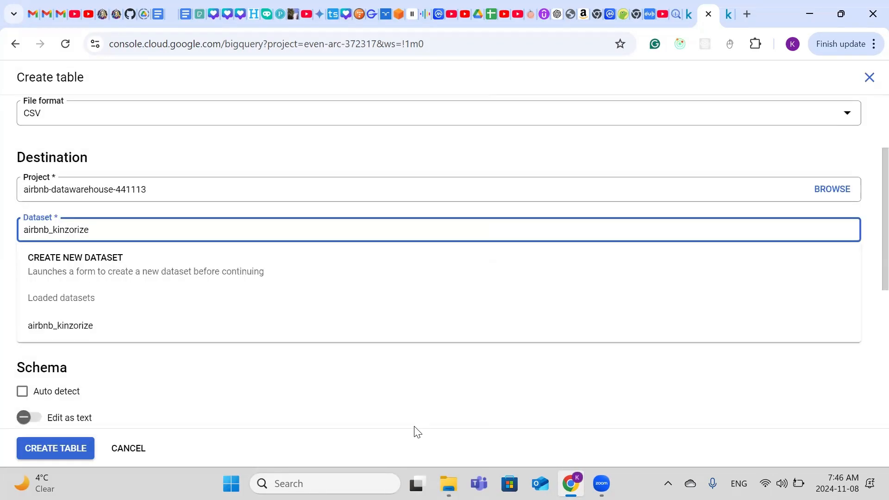
pyautogui.click(77, 332)
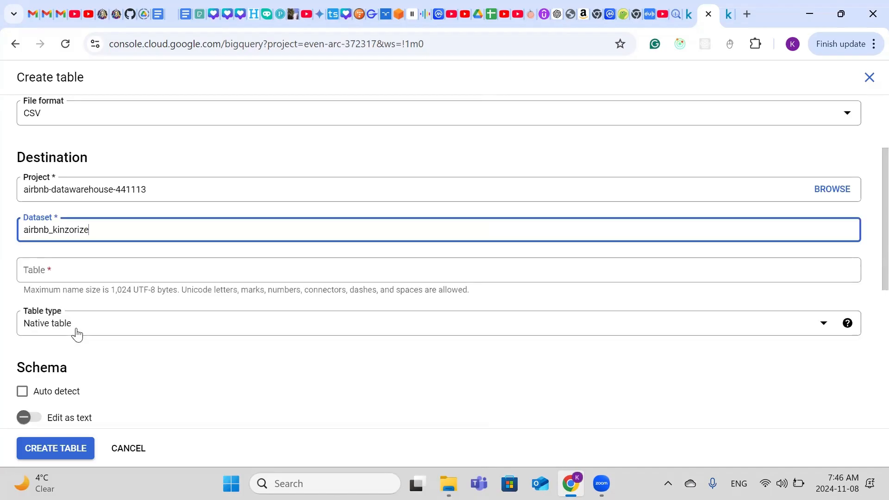
# Step: Name the destination table airbnb-kinzorize-2024
pyautogui.click(134, 276)
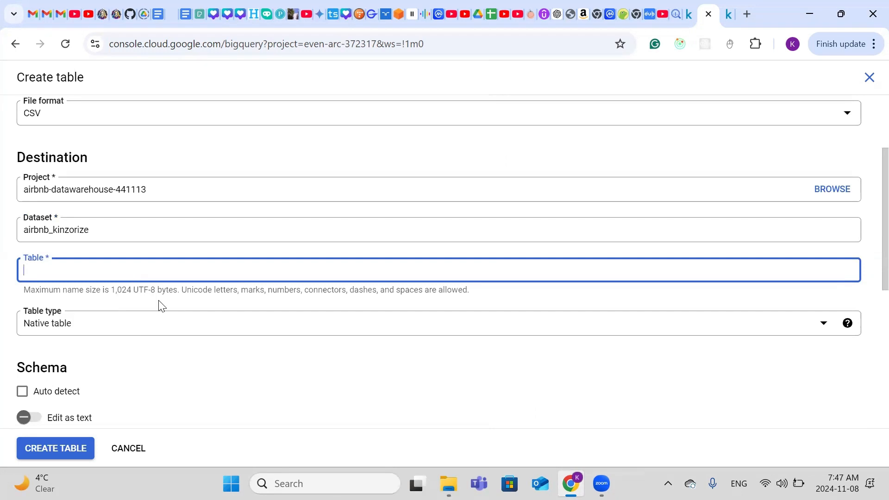
pyautogui.write('kinzo')
pyautogui.press('BackSpace')
pyautogui.press('BackSpace')
pyautogui.press('BackSpace')
pyautogui.write('airbnb_')
pyautogui.press('BackSpace')
pyautogui.write('-kinzorize-2024')
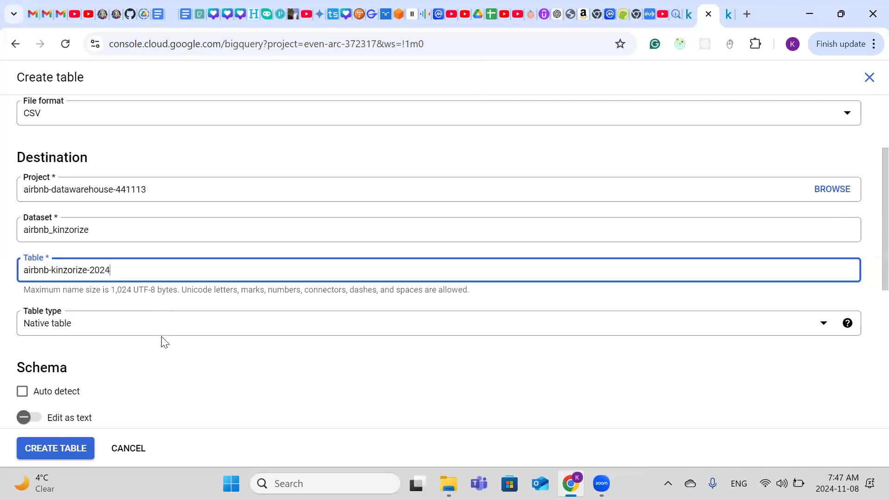
pyautogui.scroll(-3, 162, 352)
pyautogui.scroll(-1, 162, 351)
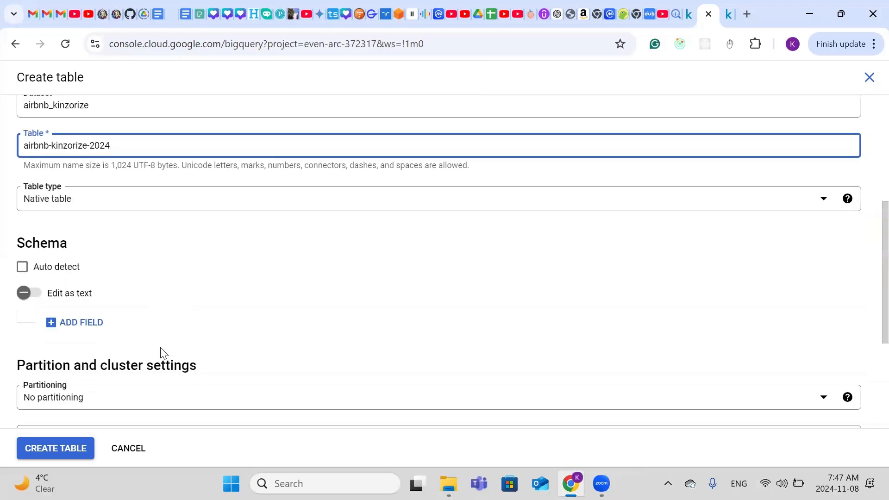
# Step: Enable schema auto-detection for the table and review its partitioning, clustering and tag settings
pyautogui.scroll(-1, 161, 353)
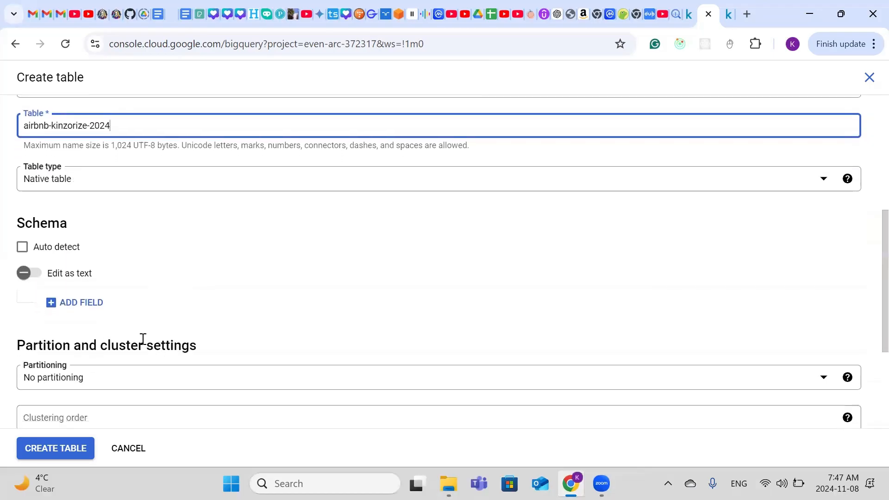
pyautogui.click(23, 247)
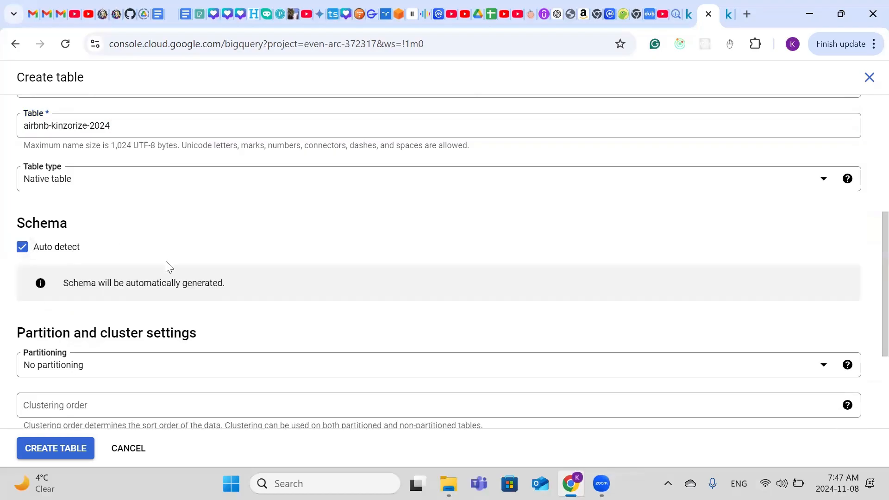
pyautogui.scroll(-4, 177, 326)
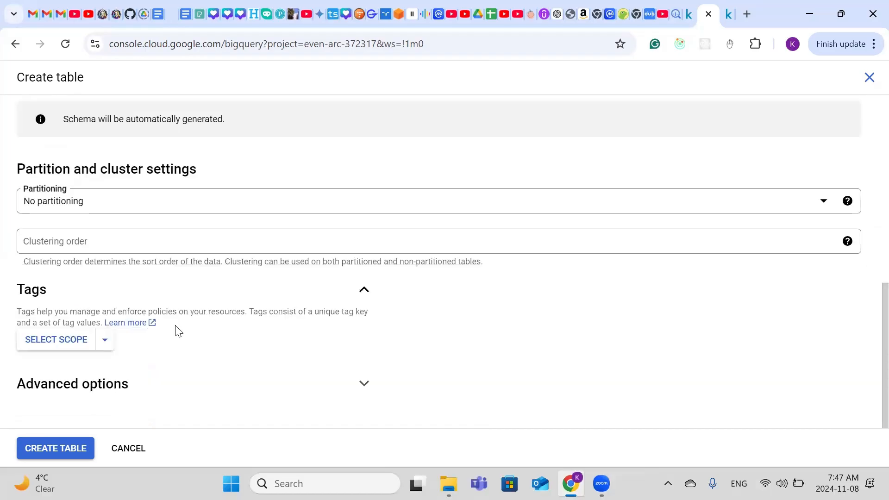
pyautogui.scroll(2, 176, 326)
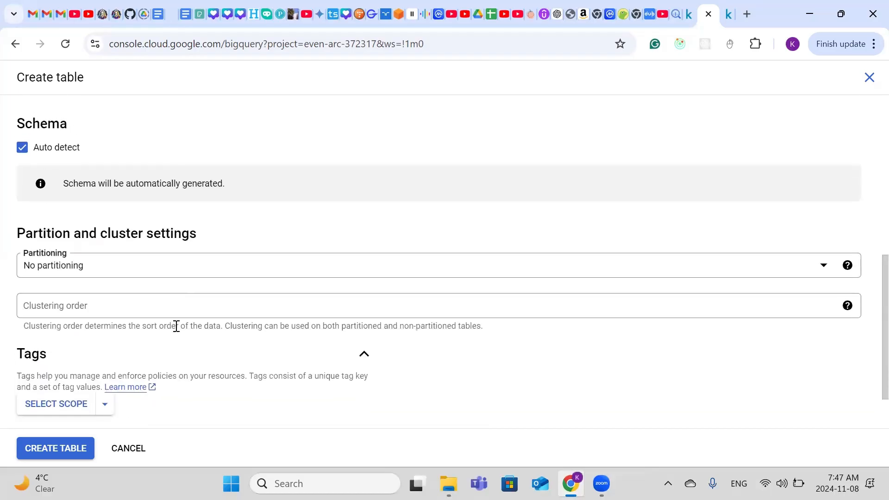
pyautogui.scroll(-2, 174, 324)
pyautogui.scroll(1, 176, 327)
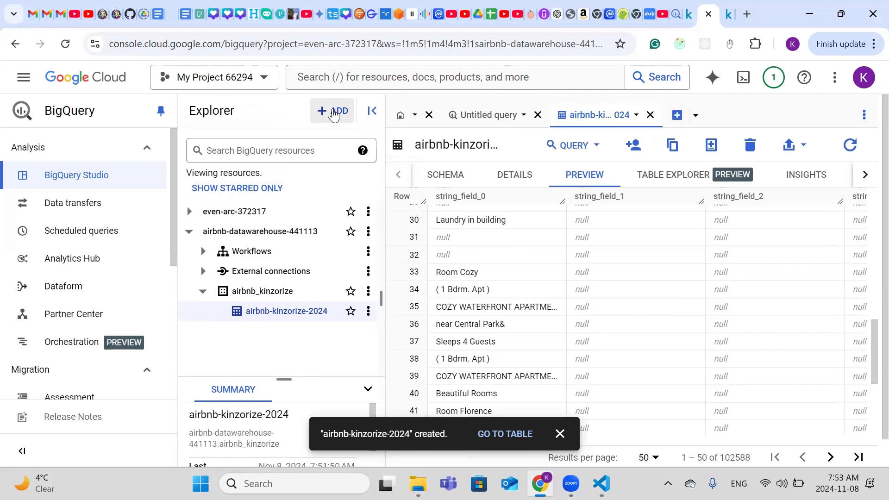
# Step: Start another table from a local file, review the available source types and choose Upload as the source
pyautogui.click(334, 114)
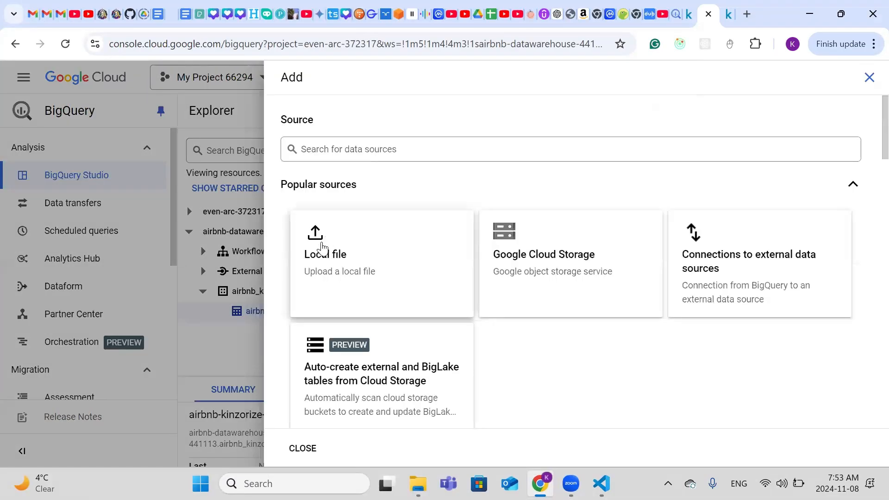
pyautogui.click(322, 245)
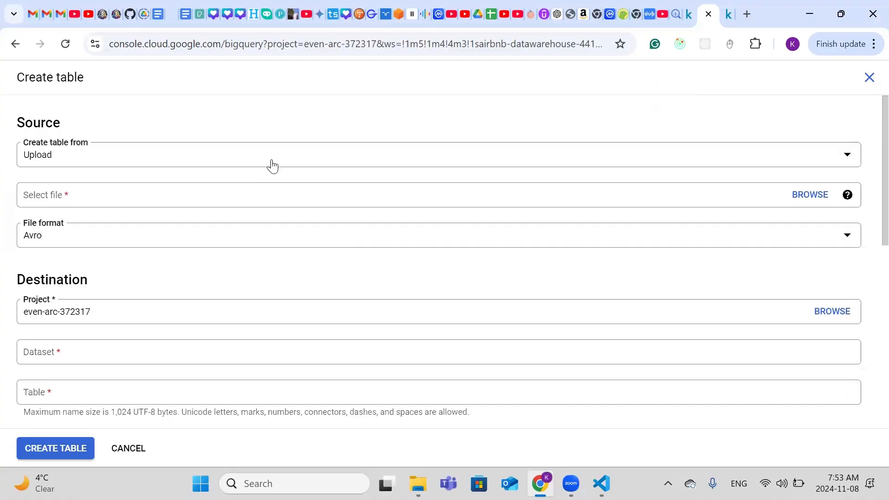
pyautogui.click(272, 165)
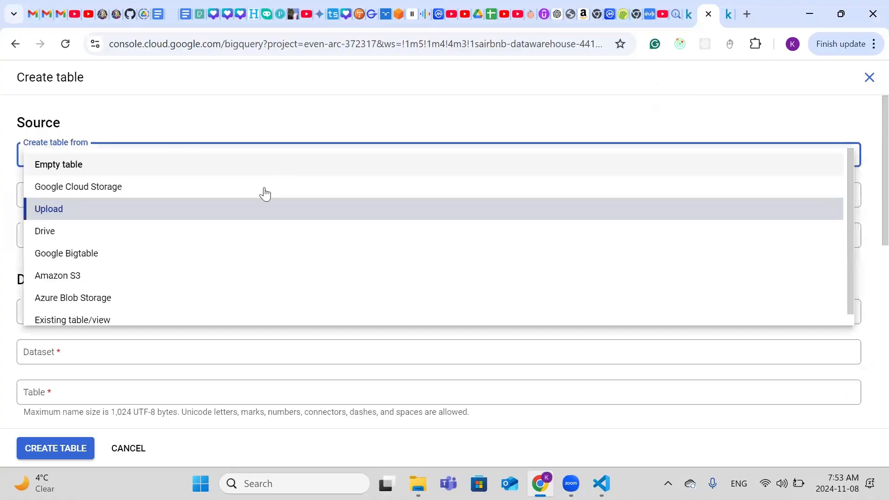
pyautogui.click(262, 209)
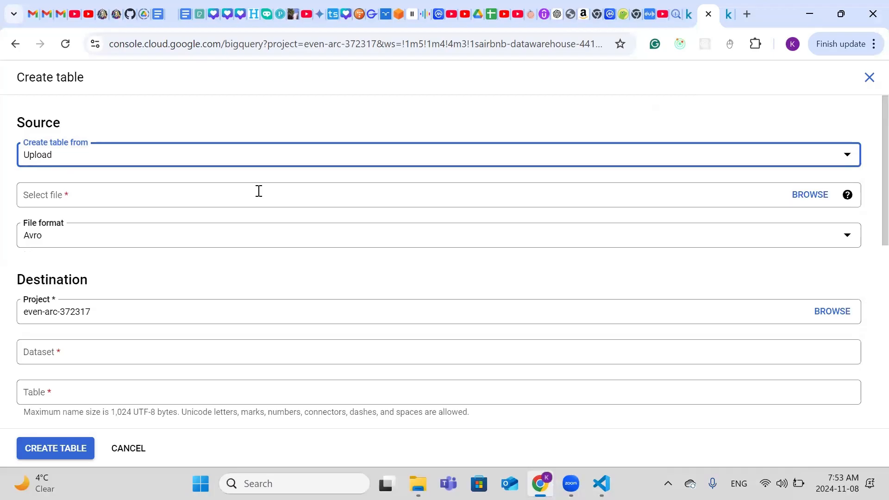
pyautogui.click(249, 159)
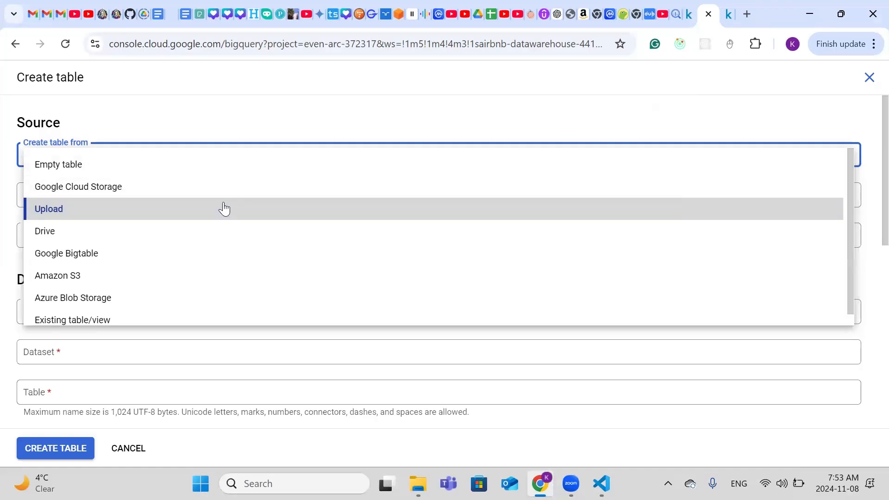
pyautogui.click(154, 124)
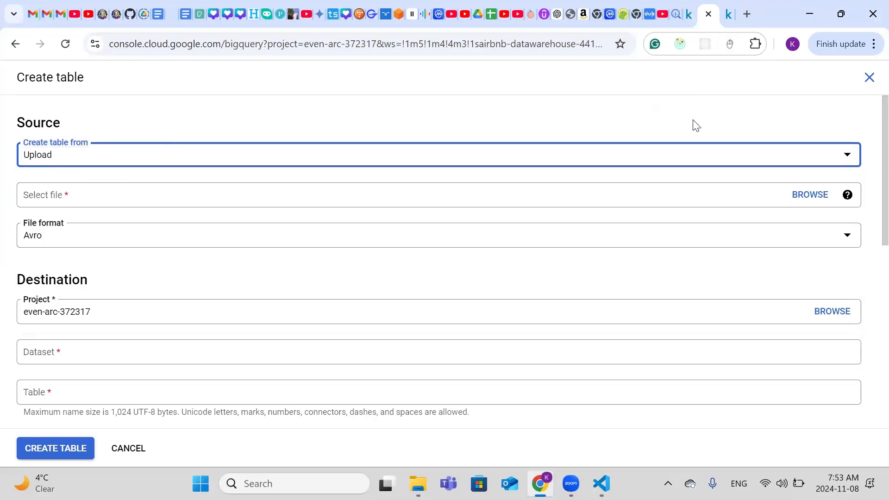
pyautogui.click(846, 156)
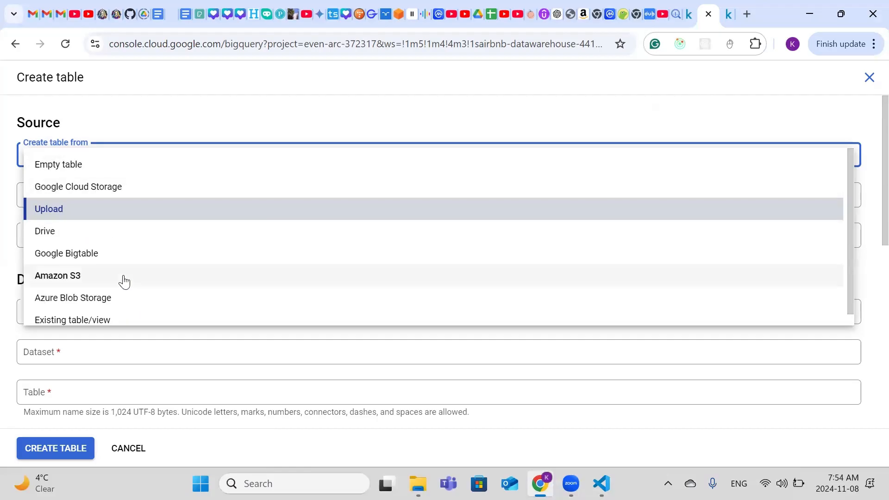
pyautogui.click(58, 211)
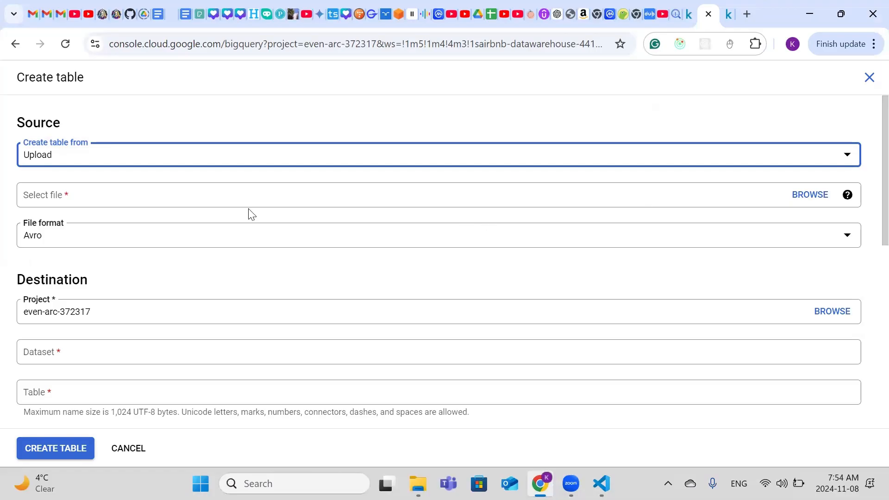
# Step: Select Airbnb_Open_Data.csv from the archive folder in Downloads as the new table's source file
pyautogui.click(809, 194)
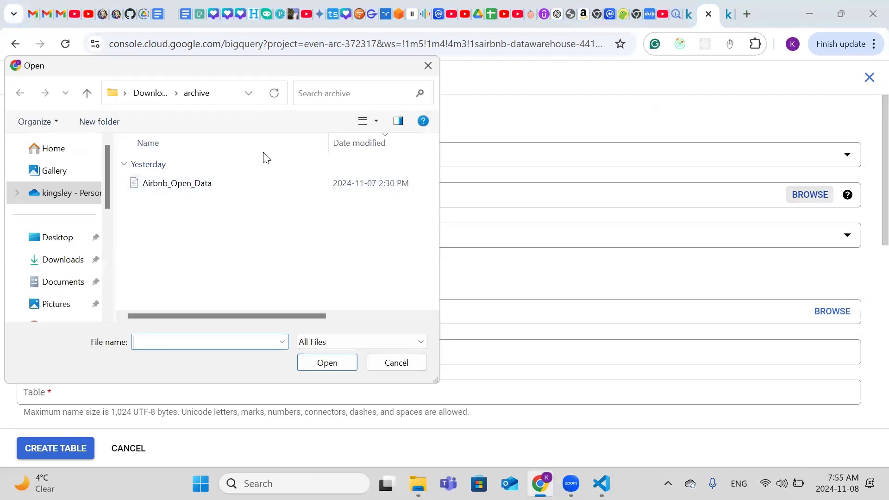
pyautogui.click(248, 184)
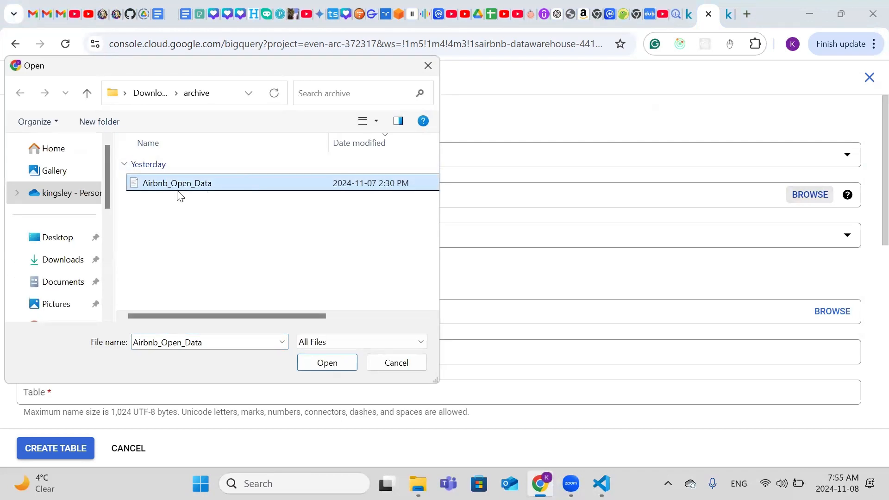
pyautogui.click(326, 363)
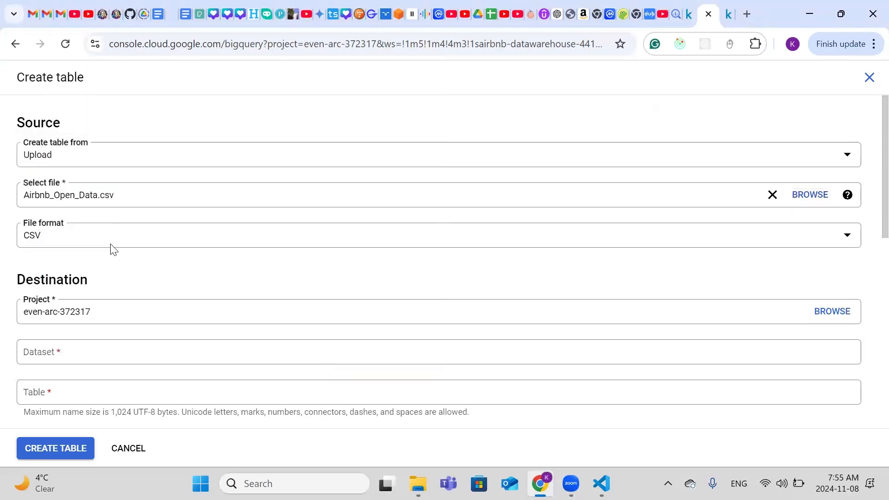
# Step: Set the new table's destination project to Airbnb-datawarehouse by searching the projects for "ai"
pyautogui.scroll(-2, 161, 286)
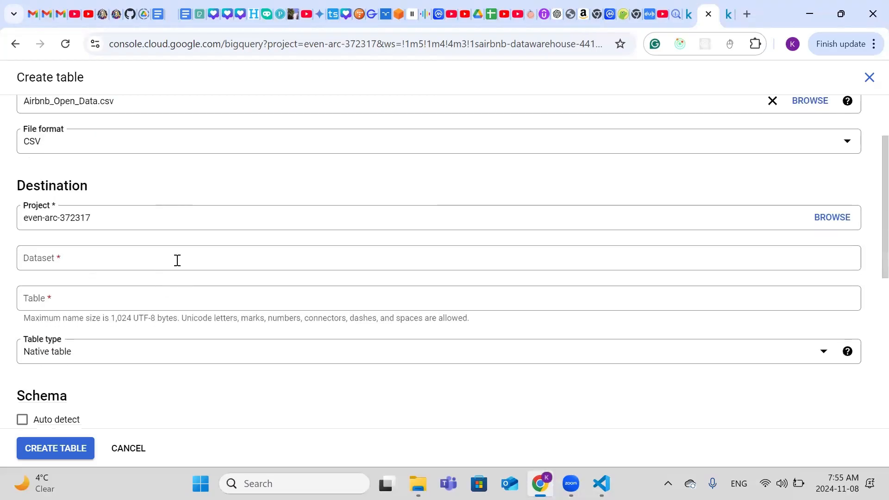
pyautogui.click(833, 222)
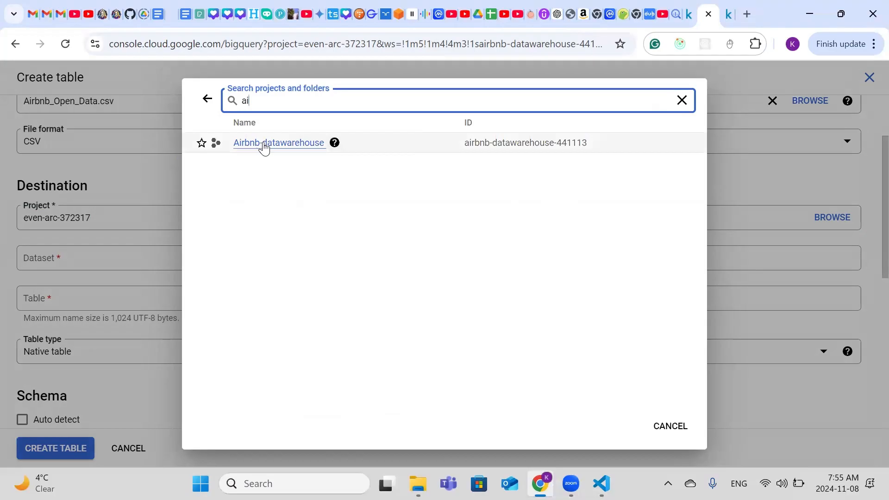
pyautogui.click(267, 146)
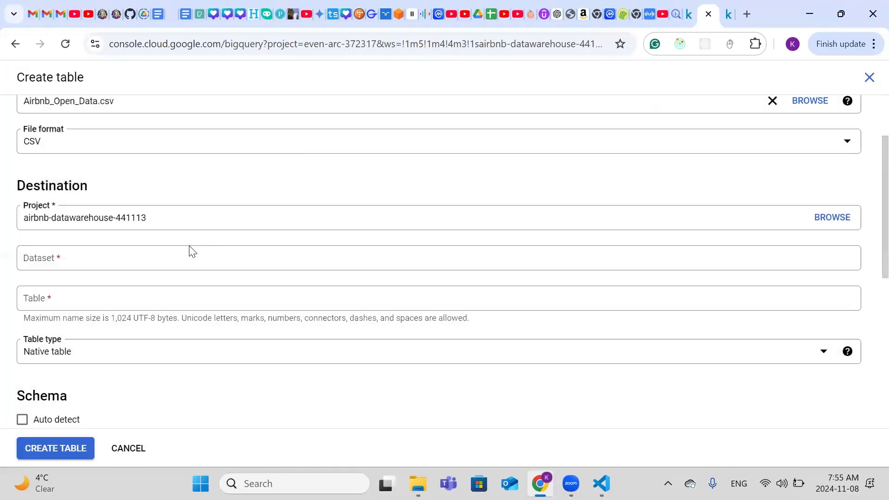
# Step: Start a new destination dataset in the Airbnb-datawarehouse project and enter airbnb-dataset-project as its ID
pyautogui.click(153, 255)
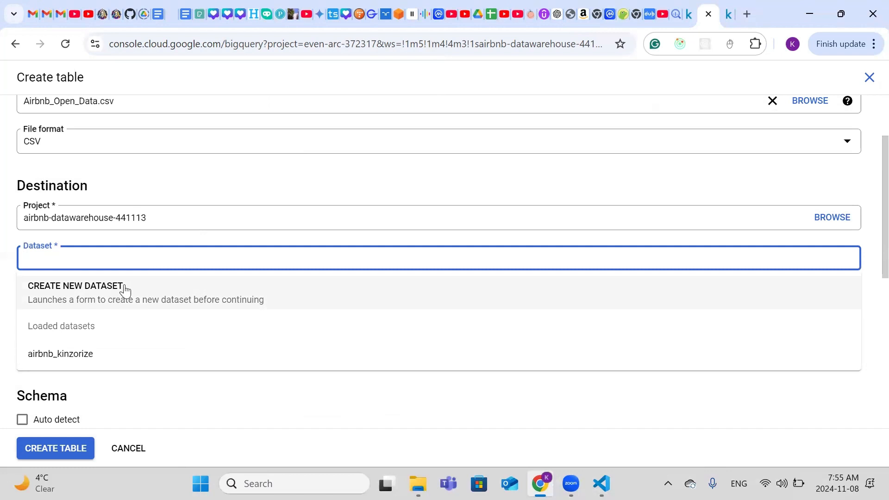
pyautogui.click(125, 289)
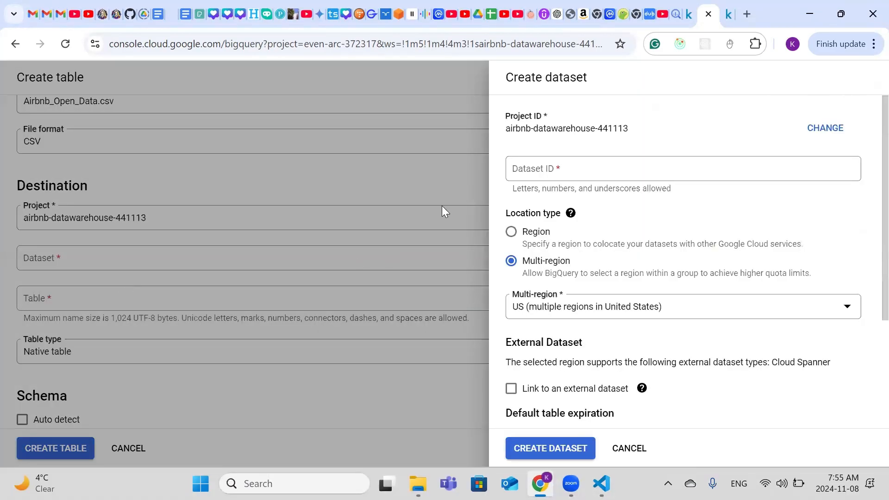
pyautogui.click(571, 170)
pyautogui.write('ai')
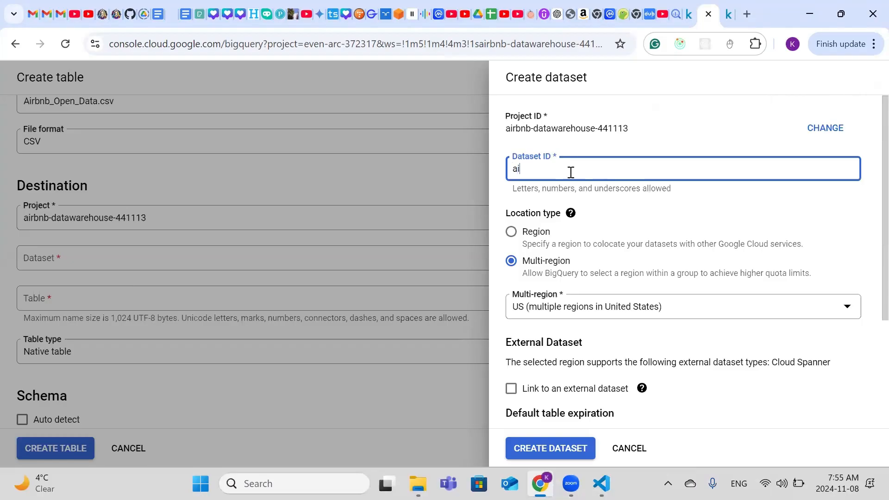
pyautogui.write('rb')
pyautogui.write('nb-dataset-project')
# Step: Examine the new dataset's advanced options, including encryption, default collation, rounding mode, storage billing model and time travel window
pyautogui.scroll(-3, 583, 320)
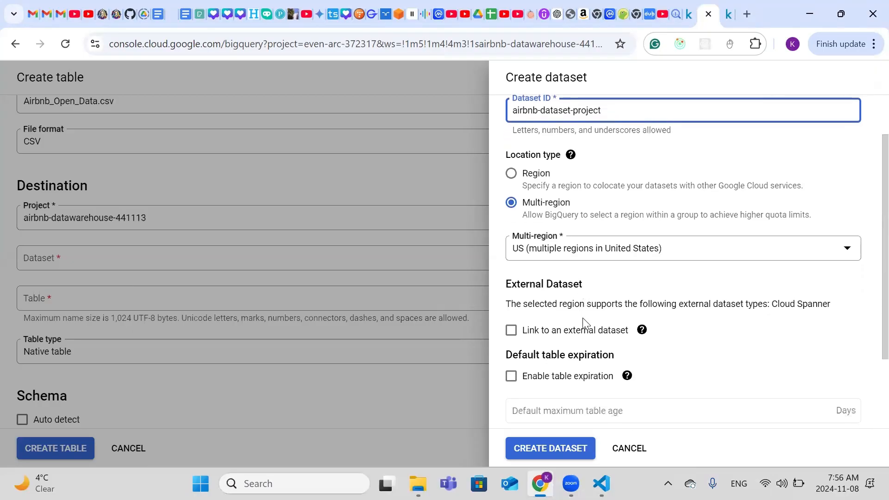
pyautogui.scroll(-1, 583, 320)
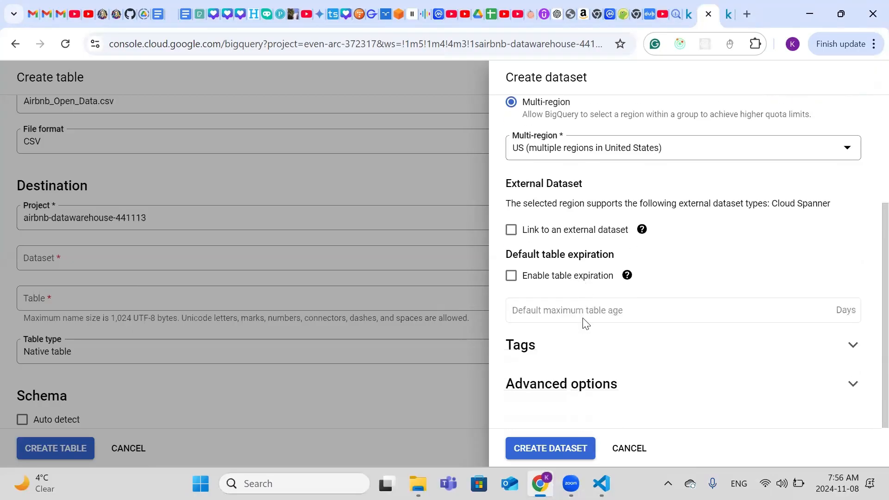
pyautogui.click(856, 390)
pyautogui.scroll(-4, 766, 377)
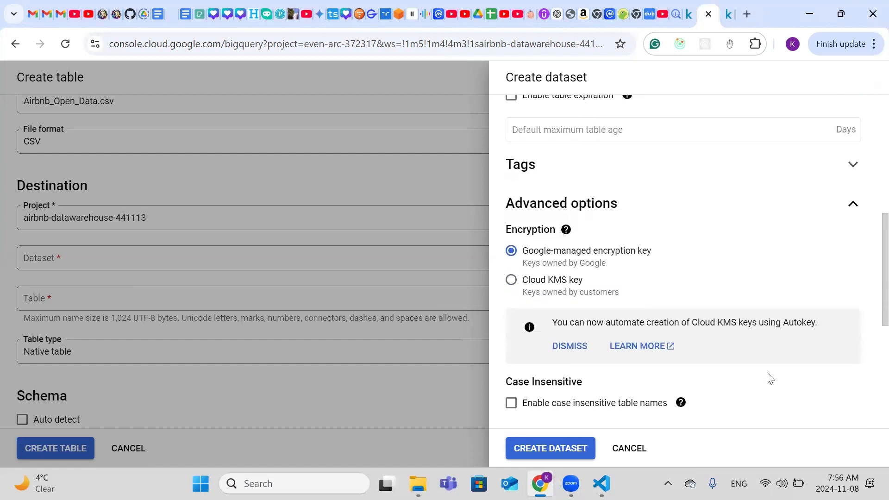
pyautogui.scroll(-2, 766, 377)
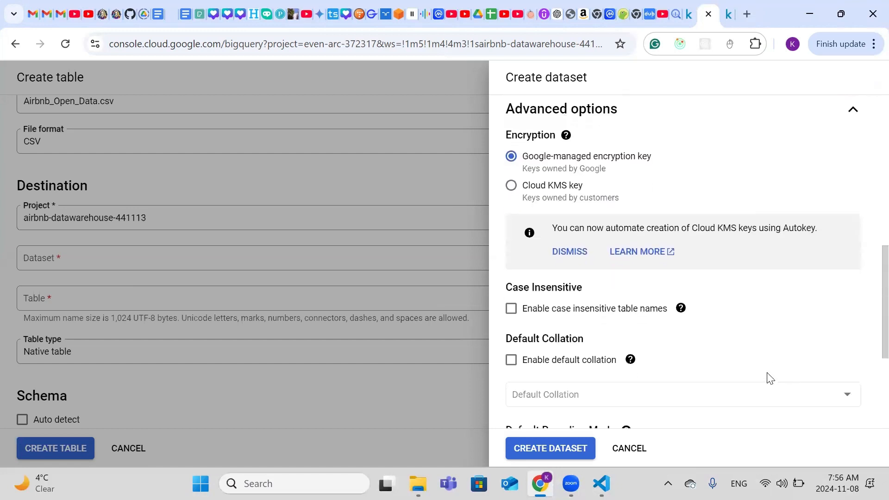
pyautogui.scroll(-1, 767, 377)
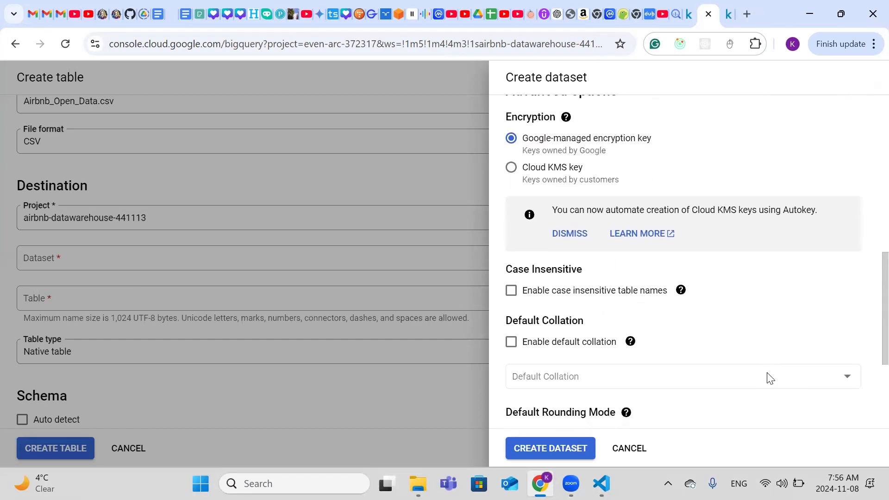
pyautogui.scroll(-3, 766, 377)
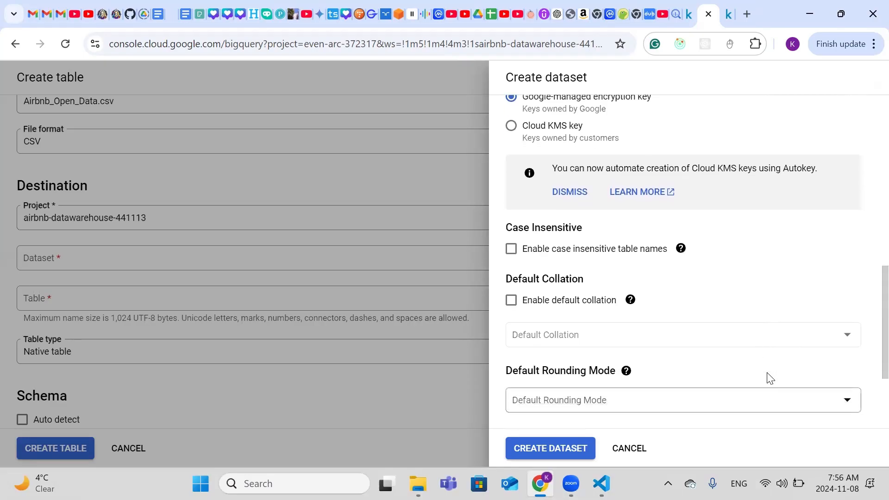
pyautogui.scroll(-3, 767, 379)
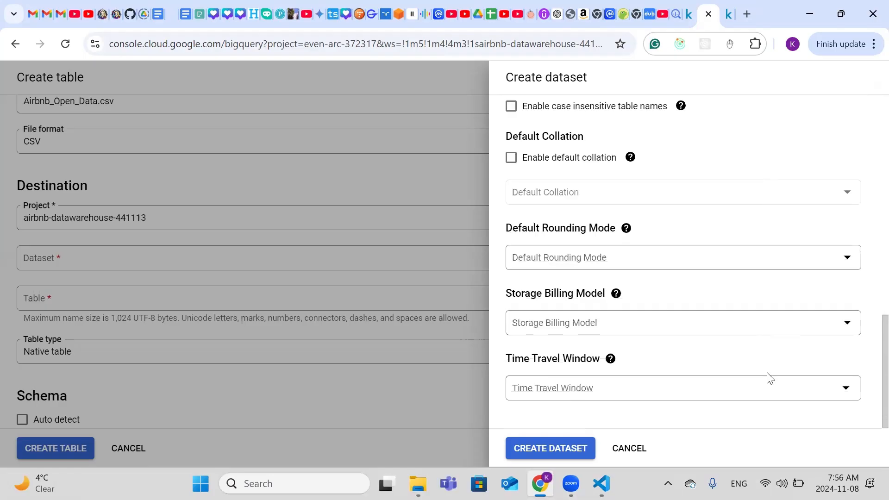
pyautogui.scroll(5, 766, 378)
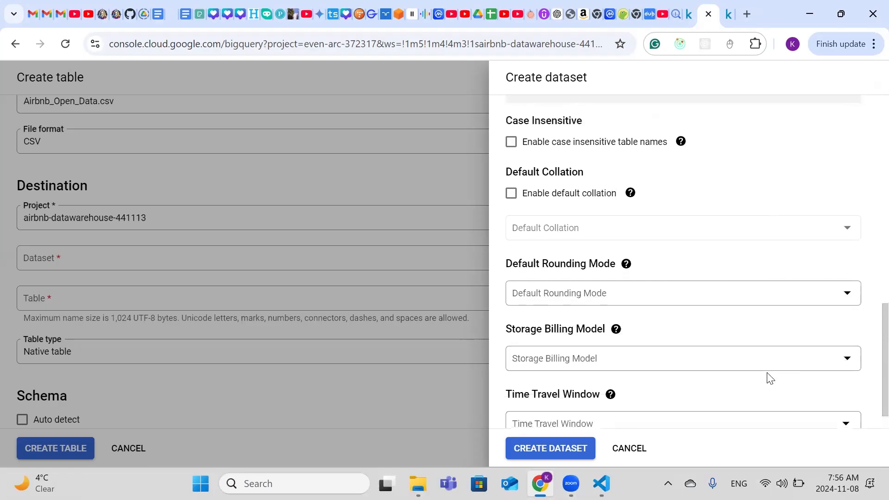
pyautogui.scroll(2, 767, 378)
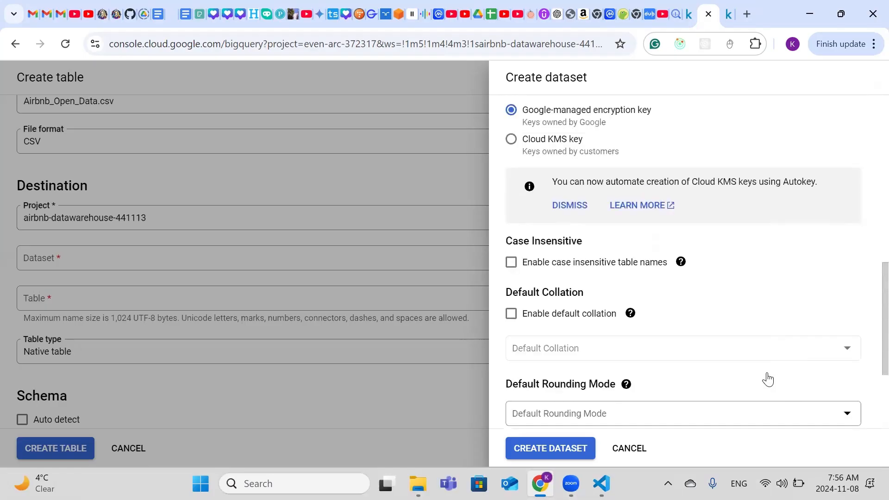
# Step: Correct the new dataset's ID to airbnb_dataset_project and create the dataset
pyautogui.click(578, 452)
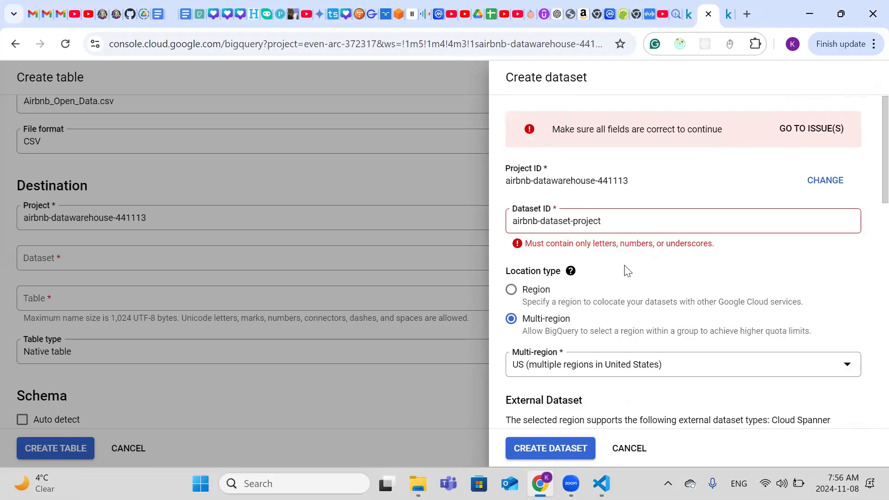
pyautogui.click(542, 222)
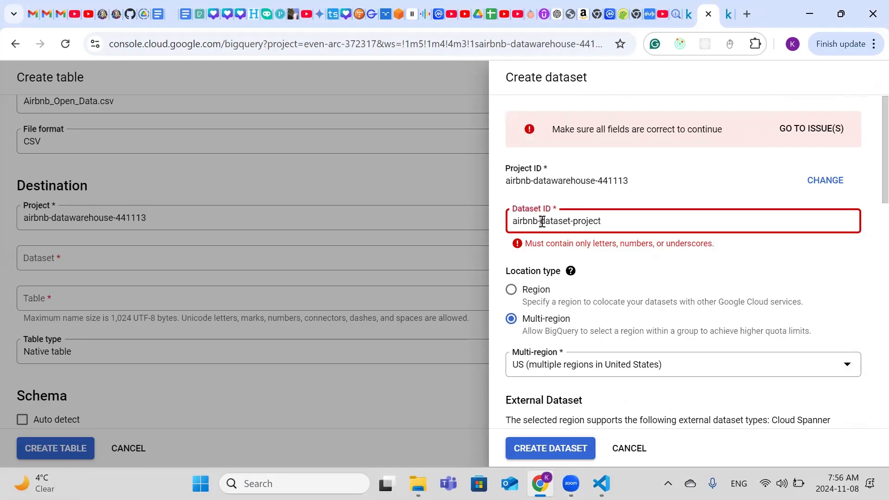
pyautogui.press('BackSpace')
pyautogui.write('_')
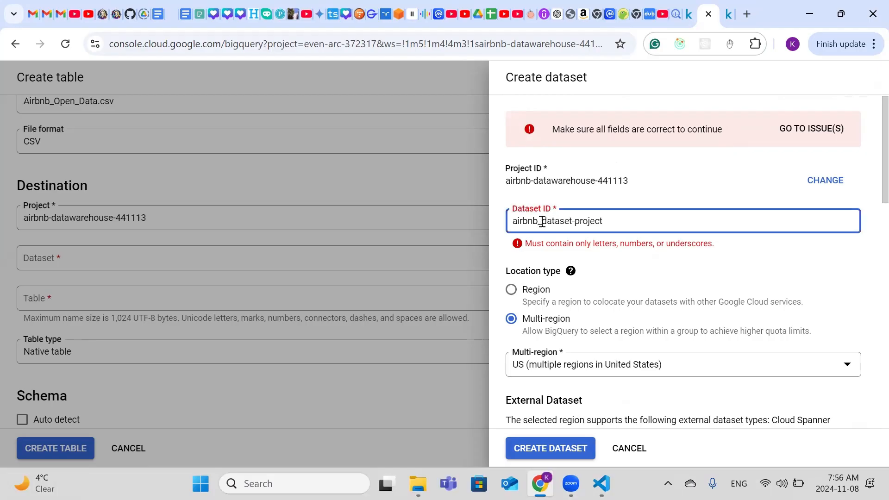
pyautogui.click(574, 222)
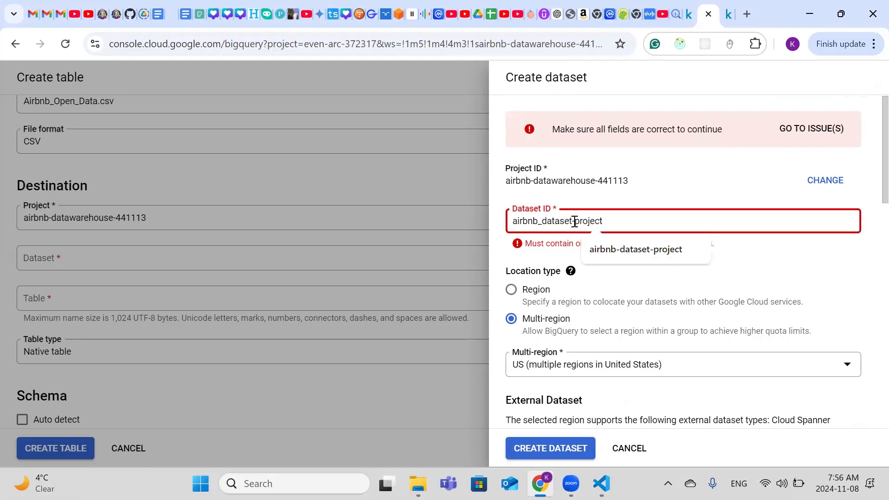
pyautogui.press('BackSpace')
pyautogui.write('_')
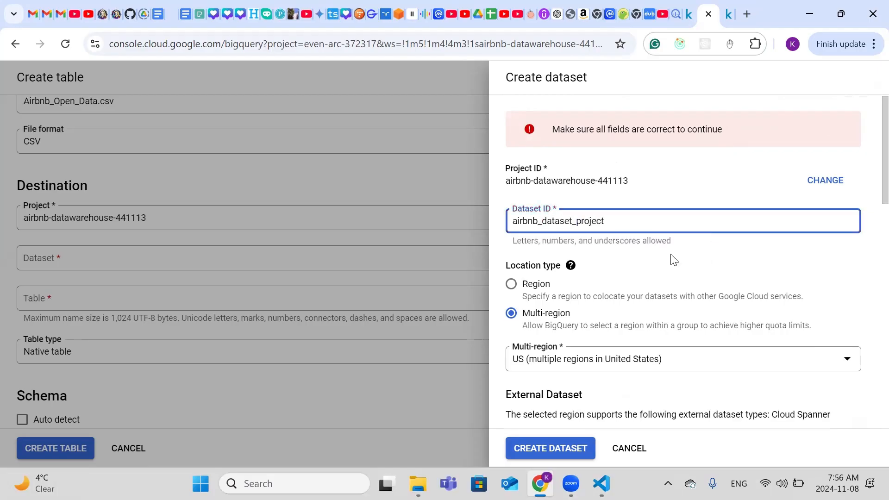
pyautogui.click(553, 449)
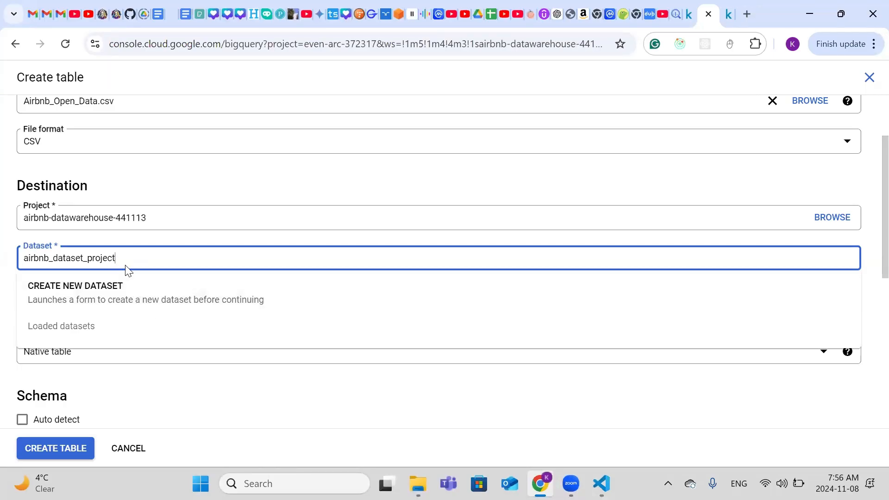
# Step: Keep Native table as the table type and name the destination table airbnb-table-project
pyautogui.click(188, 365)
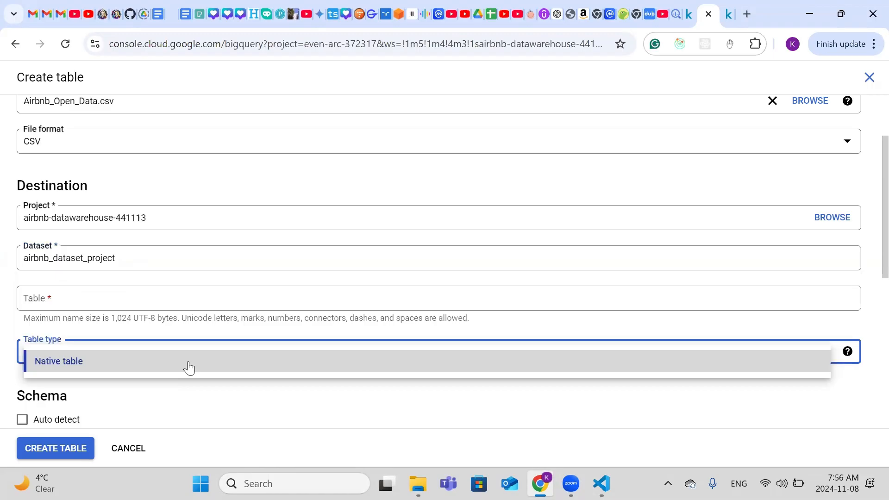
pyautogui.click(173, 303)
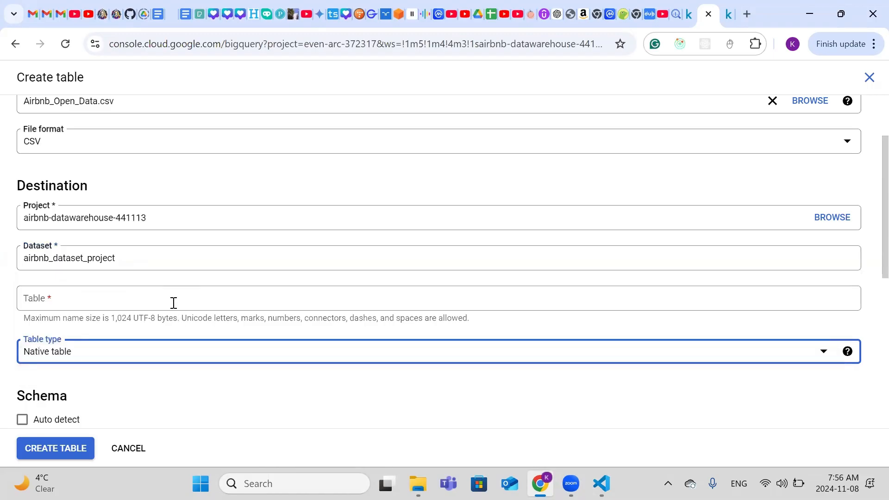
pyautogui.scroll(-1, 173, 303)
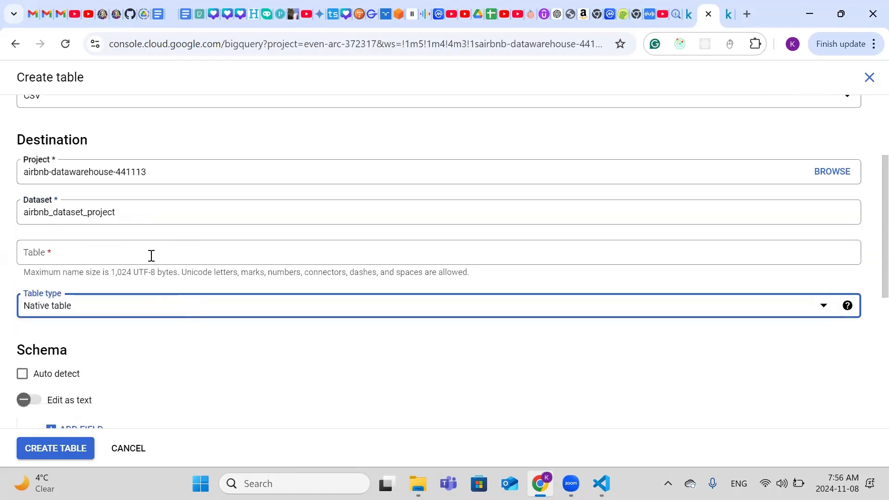
pyautogui.click(151, 256)
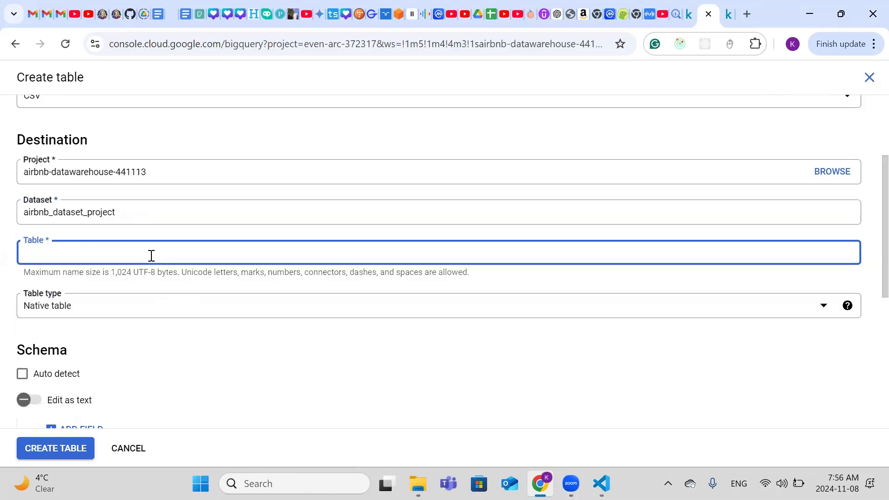
pyautogui.write('airbnb-')
pyautogui.write('table-pr')
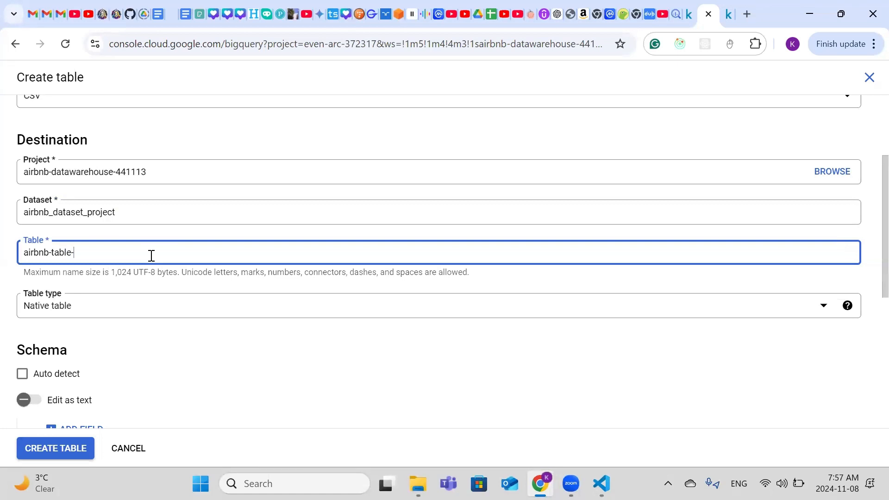
pyautogui.write('oject')
# Step: Turn on schema auto-detection and try to create the table
pyautogui.scroll(-3, 154, 302)
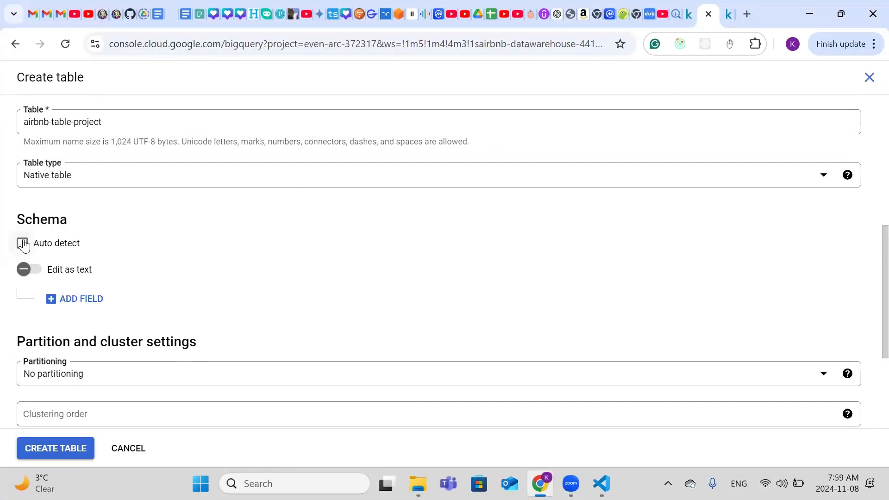
pyautogui.click(22, 244)
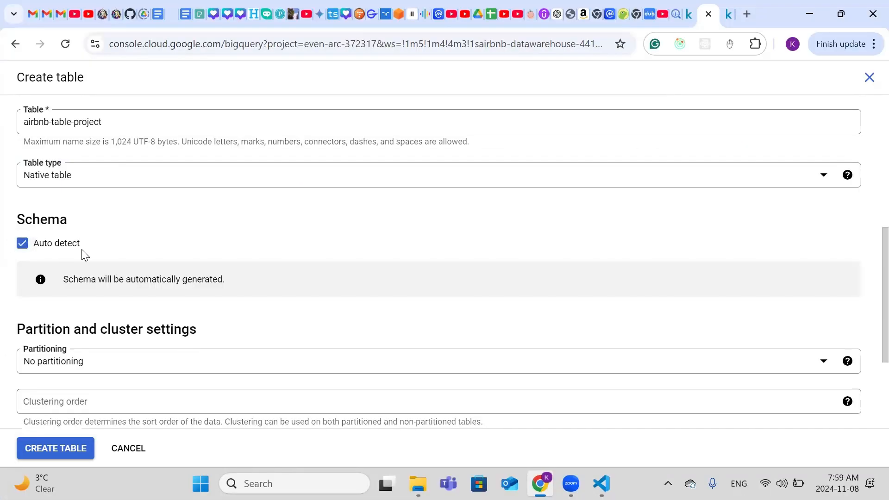
pyautogui.click(73, 452)
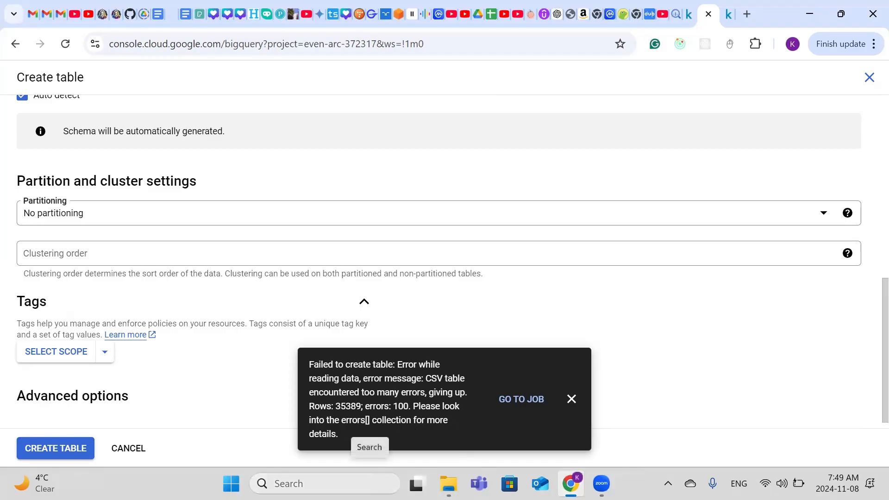
# Step: Open Airbnb_Open_Data.csv from the archive folder in VS Code and examine its header row and records across the columns
pyautogui.moveTo(448, 483)
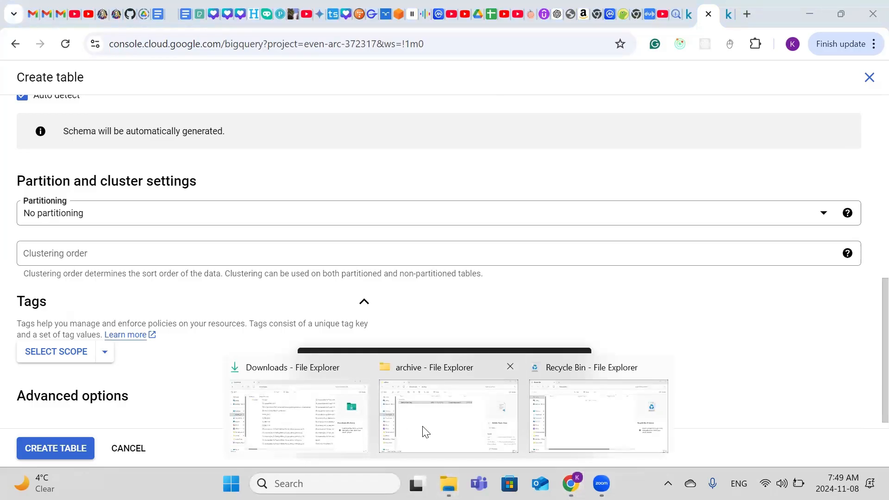
pyautogui.click(426, 432)
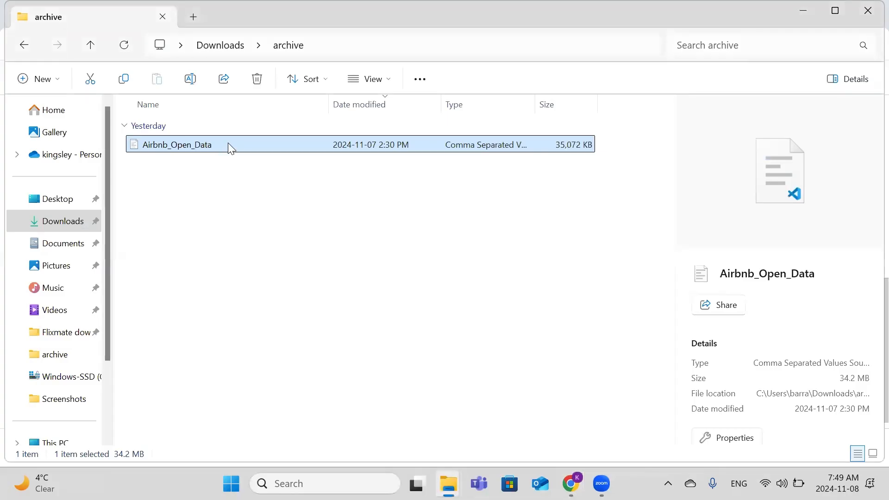
pyautogui.doubleClick(203, 144)
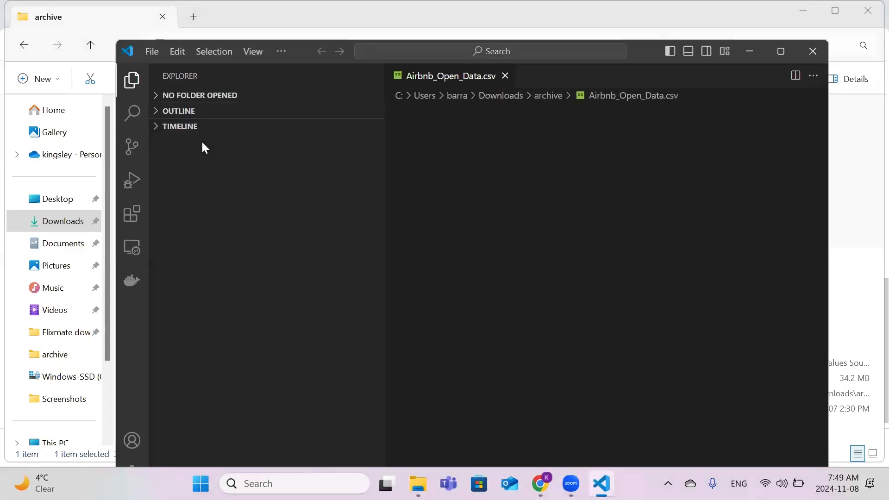
pyautogui.click(531, 201)
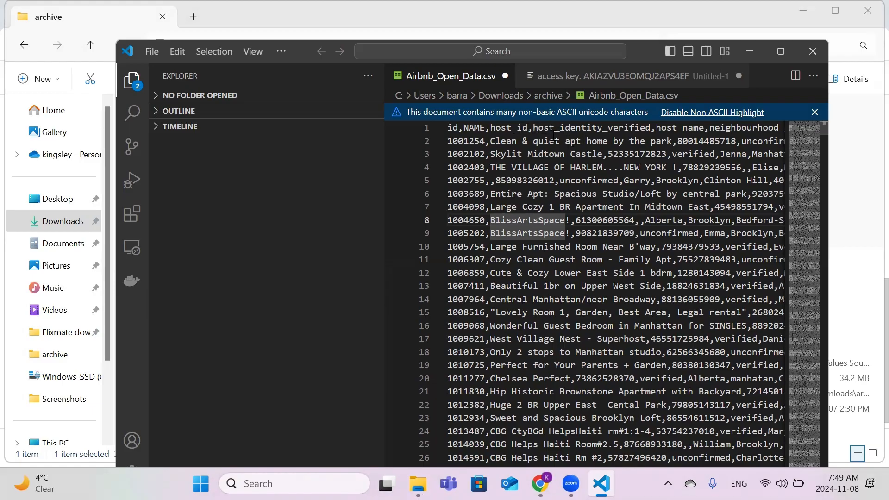
pyautogui.hscroll(2, 553, 135)
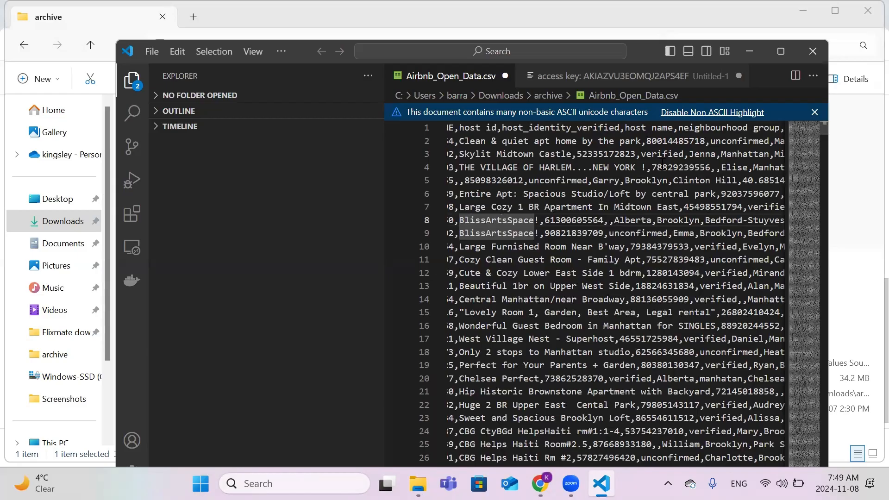
pyautogui.hscroll(4, 662, 165)
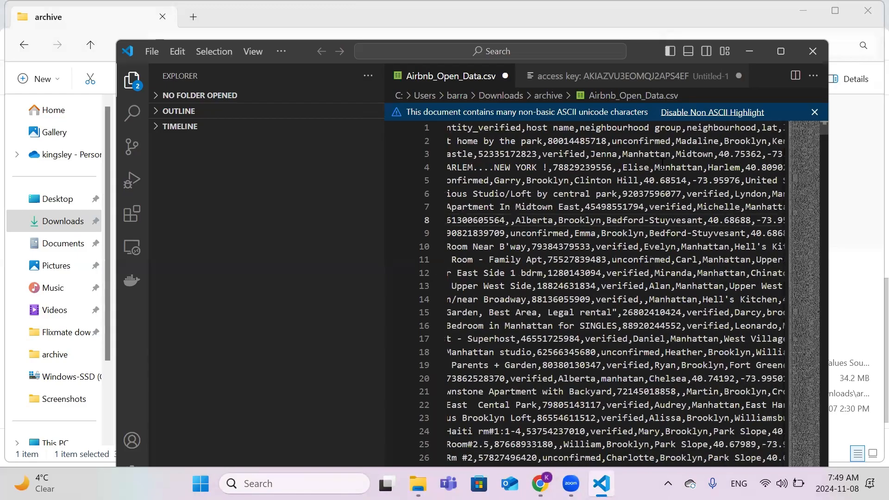
pyautogui.hscroll(3, 662, 165)
pyautogui.hscroll(4, 662, 164)
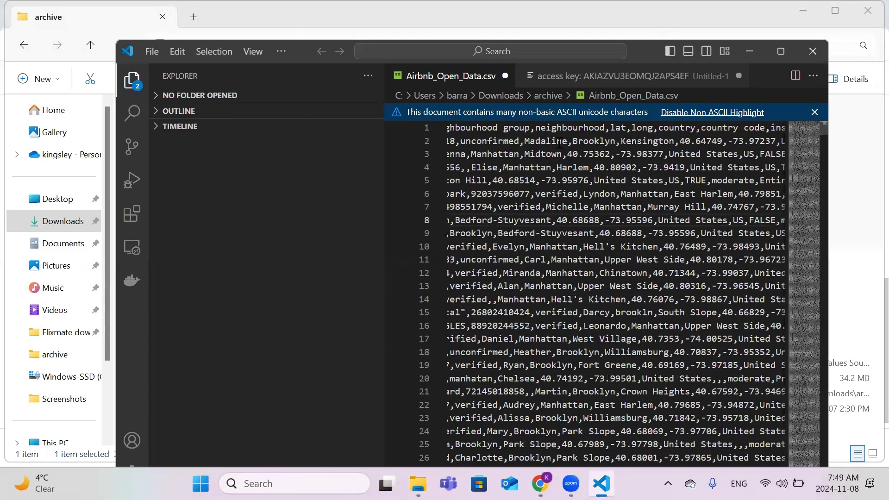
pyautogui.hscroll(3, 599, 171)
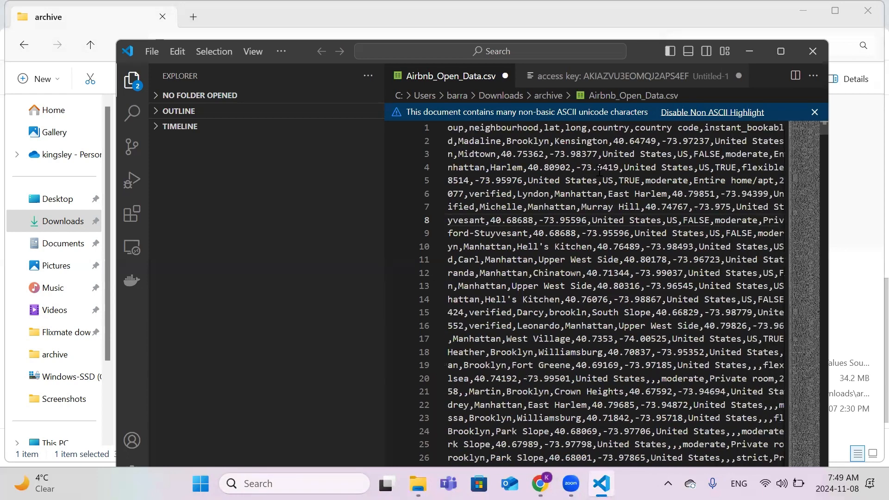
pyautogui.hscroll(4, 599, 171)
pyautogui.hscroll(2, 599, 170)
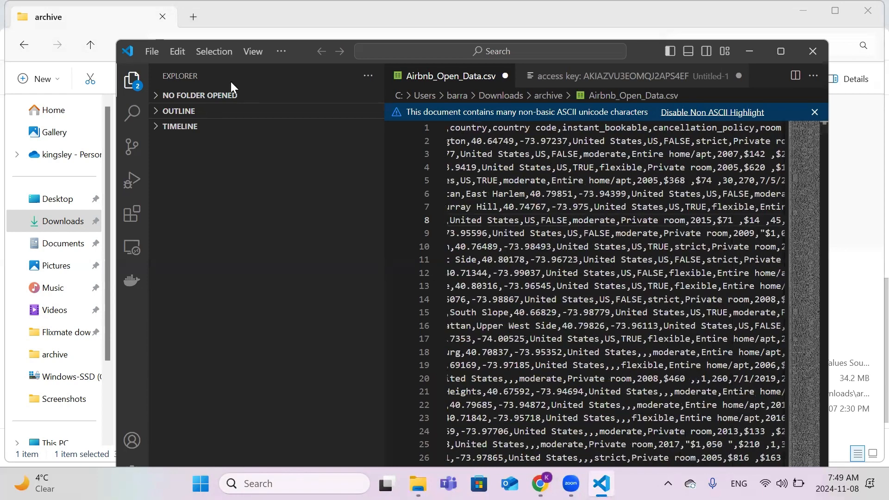
pyautogui.click(749, 52)
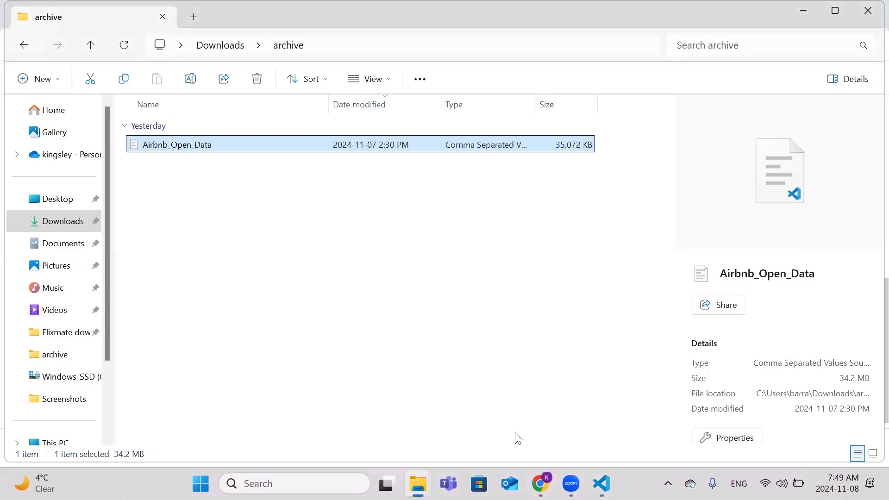
# Step: Return to the BigQuery table form in Chrome and set the number of errors allowed to 1000 in the advanced options
pyautogui.click(540, 484)
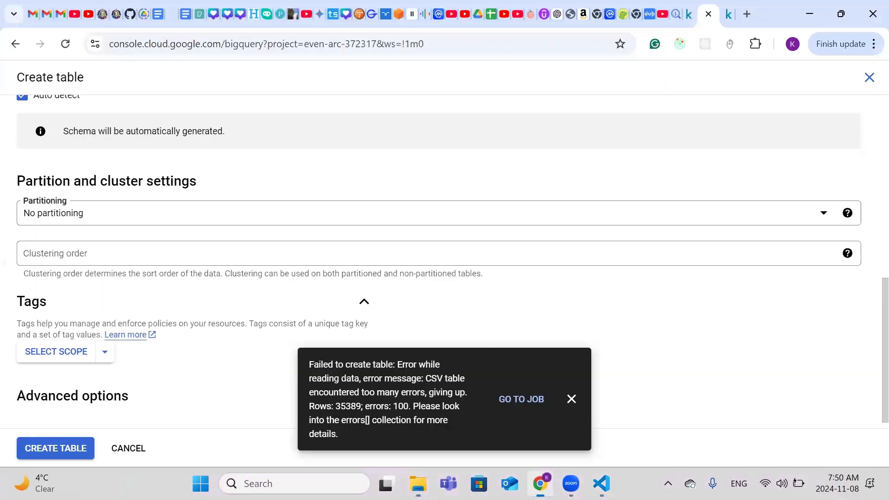
pyautogui.scroll(-1, 91, 372)
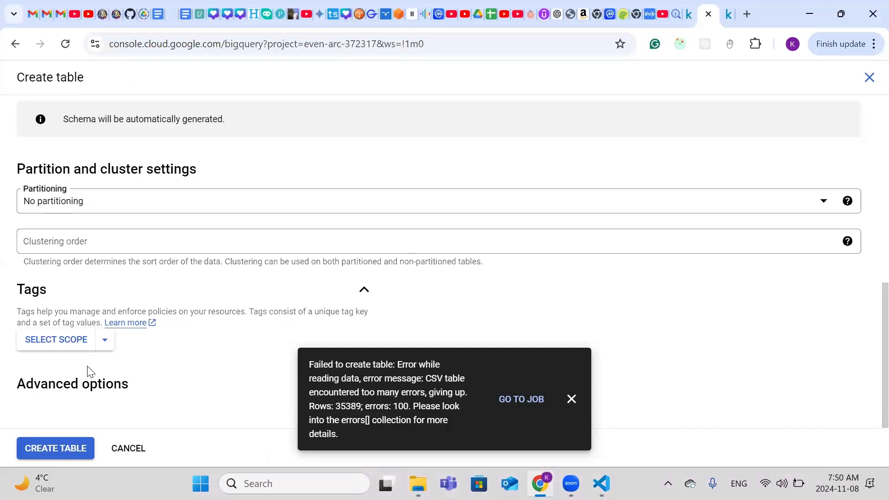
pyautogui.click(103, 391)
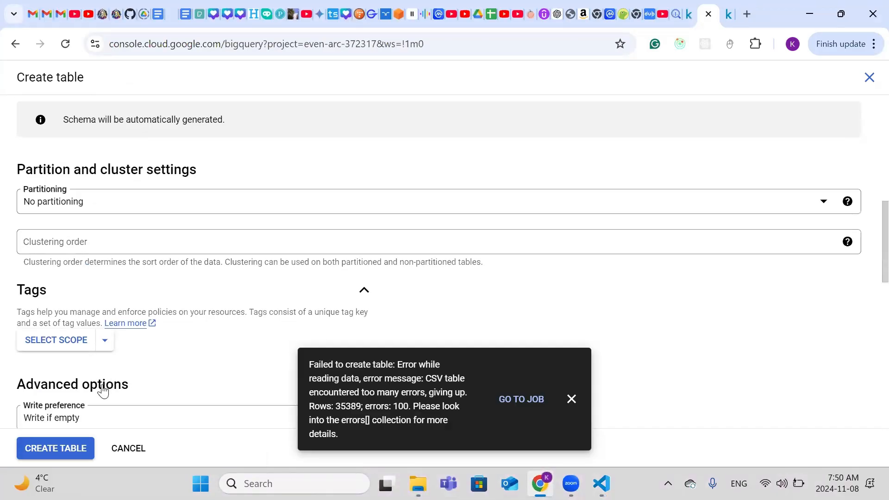
pyautogui.scroll(-5, 189, 296)
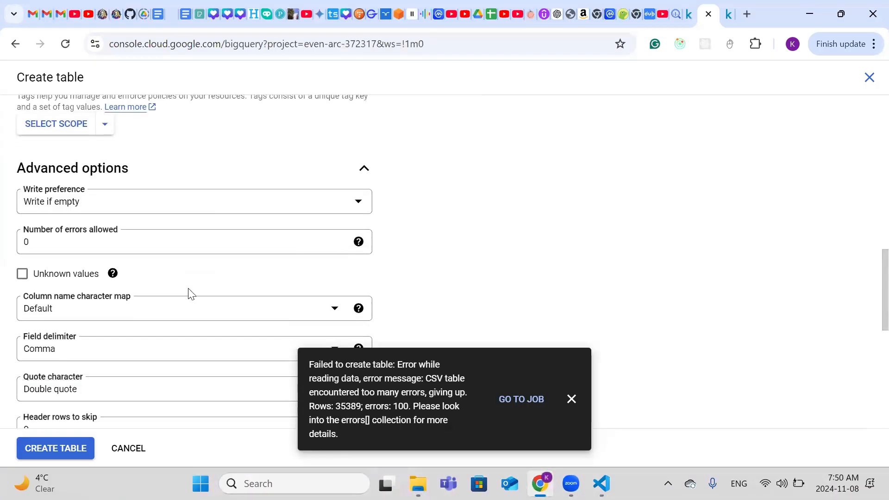
pyautogui.scroll(-2, 188, 294)
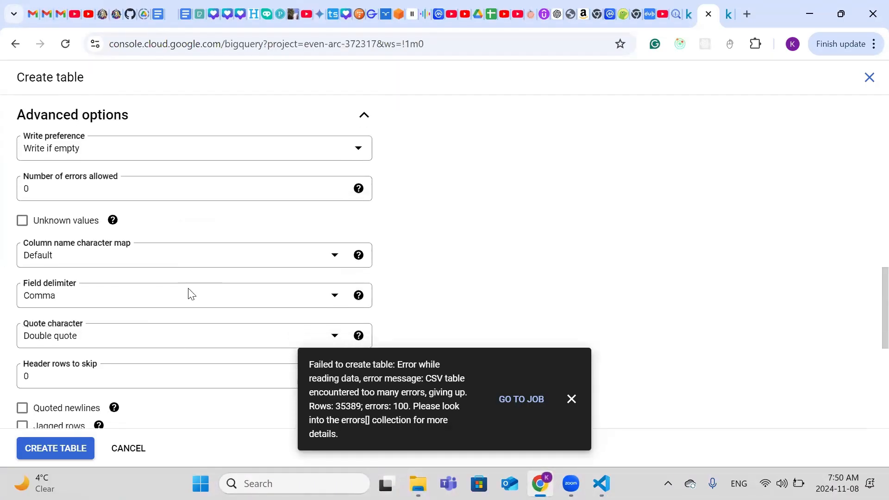
pyautogui.click(181, 184)
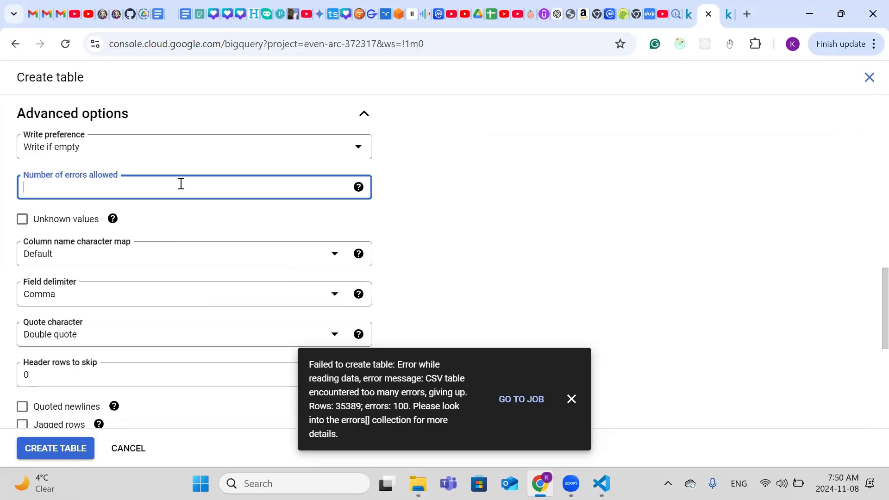
pyautogui.write('1000')
# Step: Set the number of header rows to skip to 50 in the table's advanced options
pyautogui.scroll(-1, 157, 270)
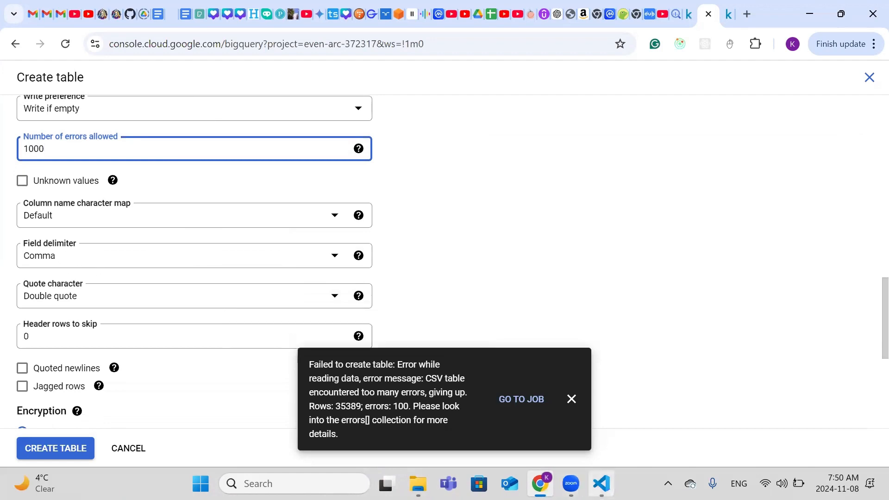
pyautogui.click(601, 483)
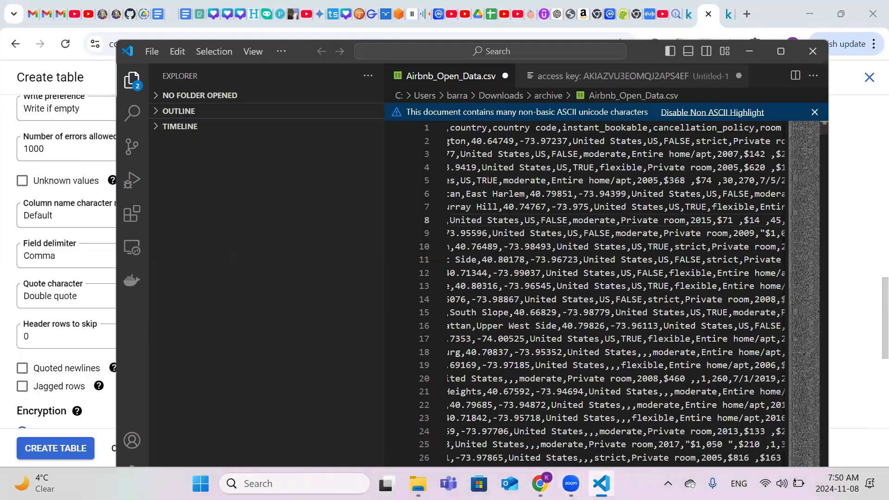
pyautogui.click(601, 483)
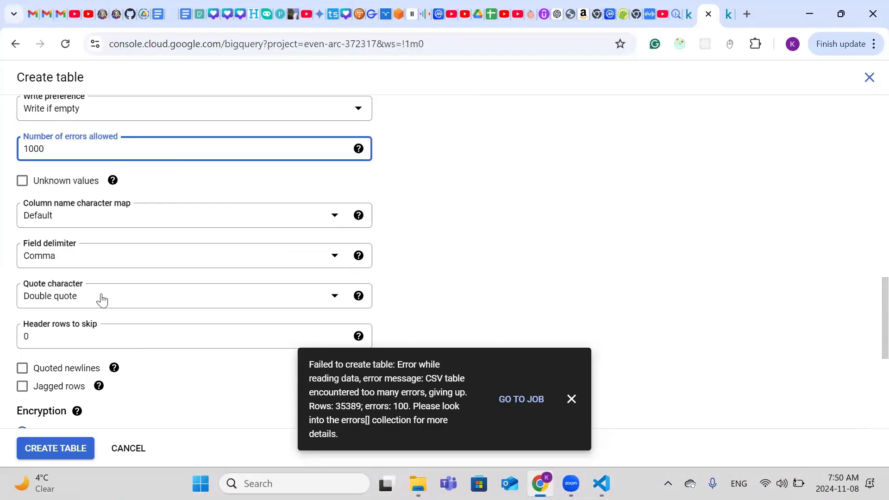
pyautogui.scroll(-2, 105, 301)
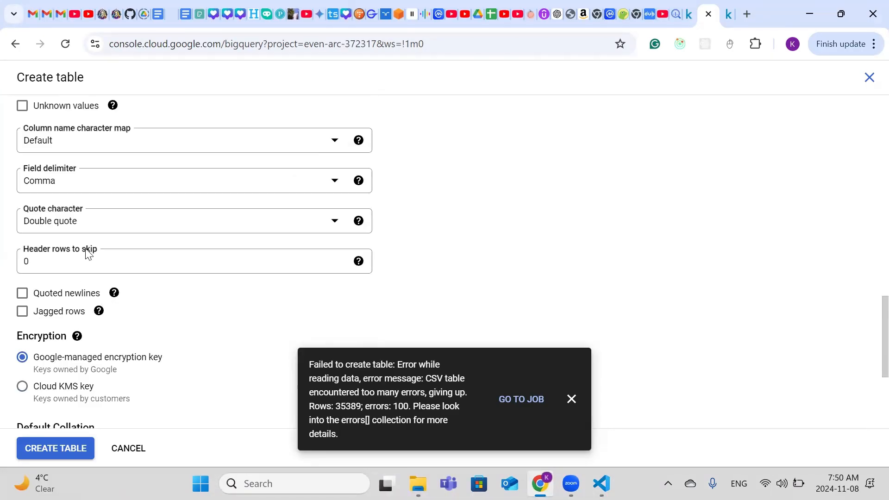
pyautogui.scroll(-1, 83, 278)
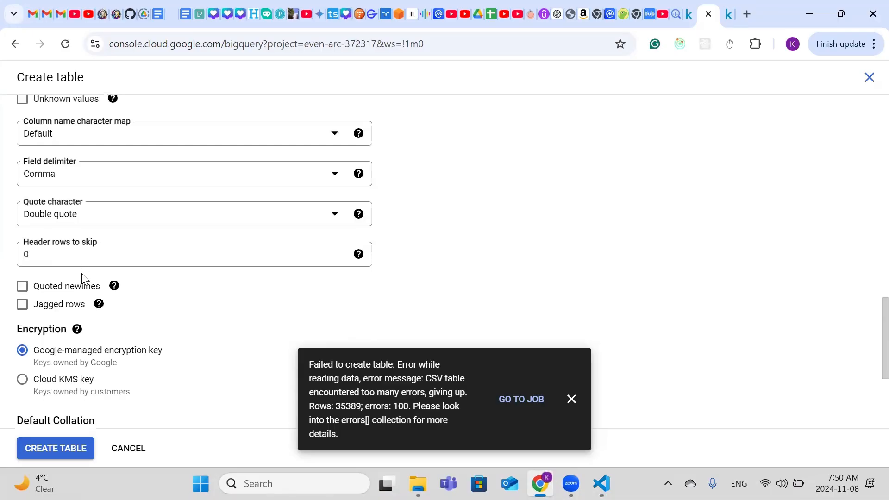
pyautogui.scroll(-1, 82, 278)
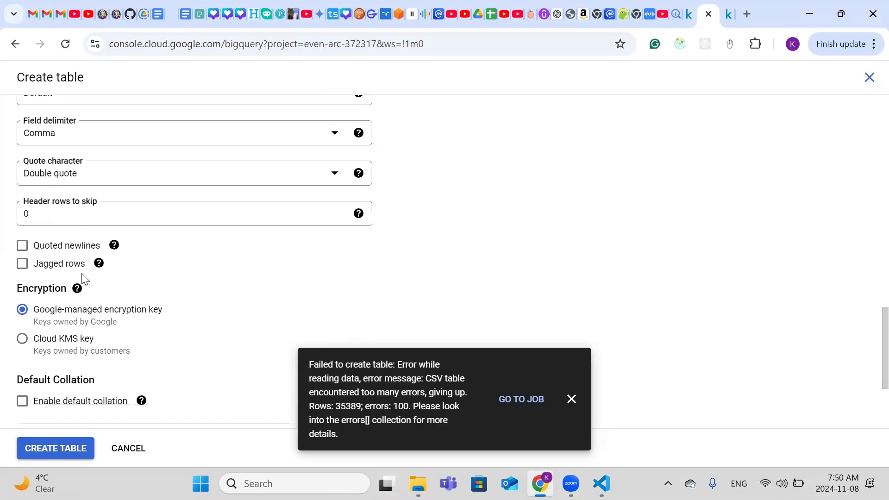
pyautogui.moveTo(82, 279)
pyautogui.scroll(-1, 82, 280)
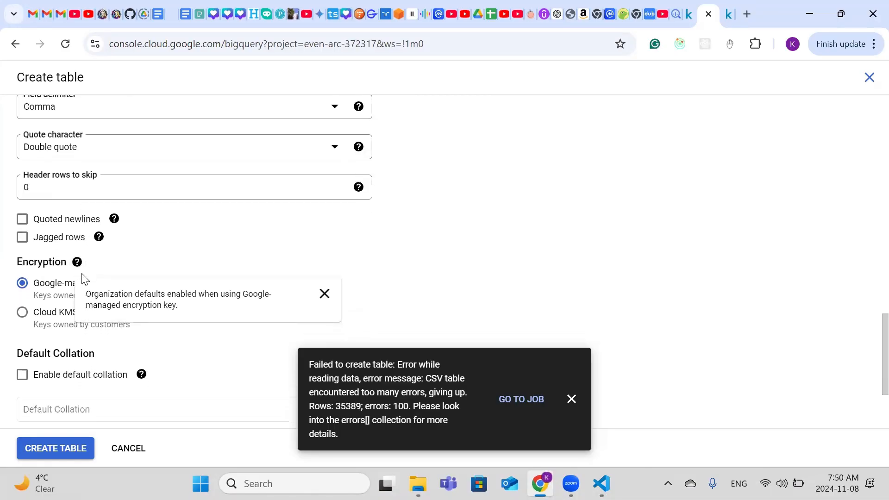
pyautogui.click(46, 191)
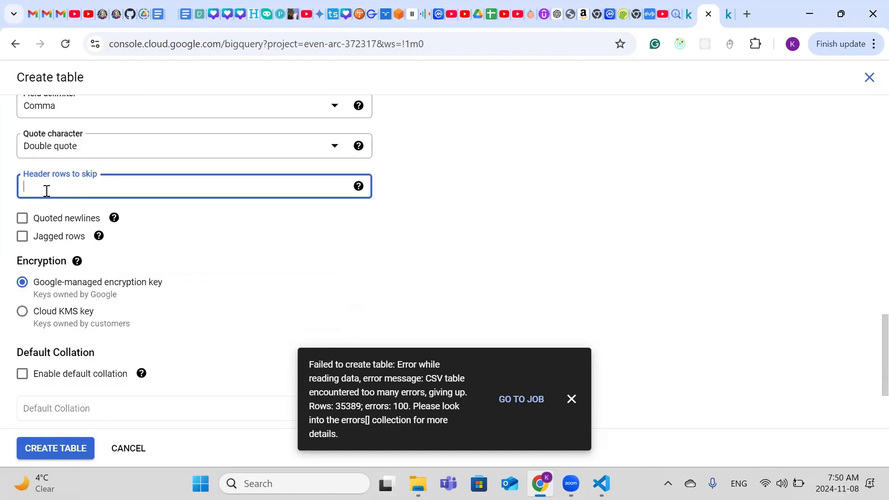
pyautogui.write('50')
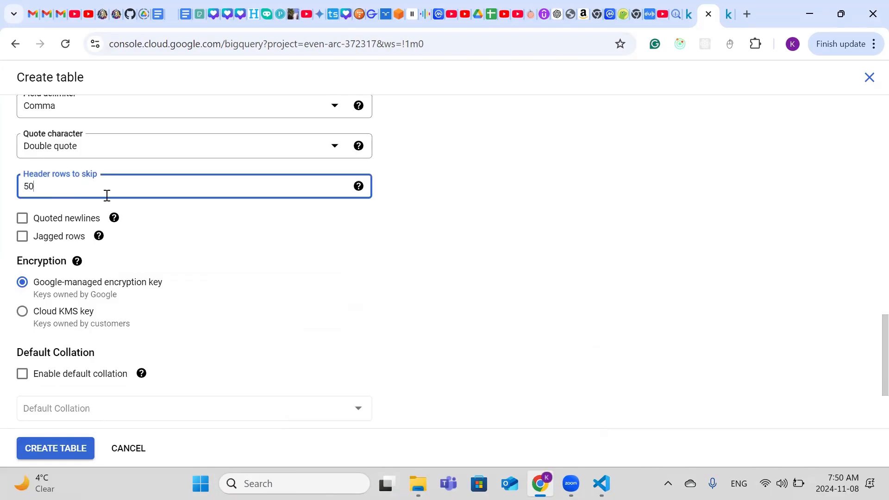
pyautogui.scroll(-3, 131, 362)
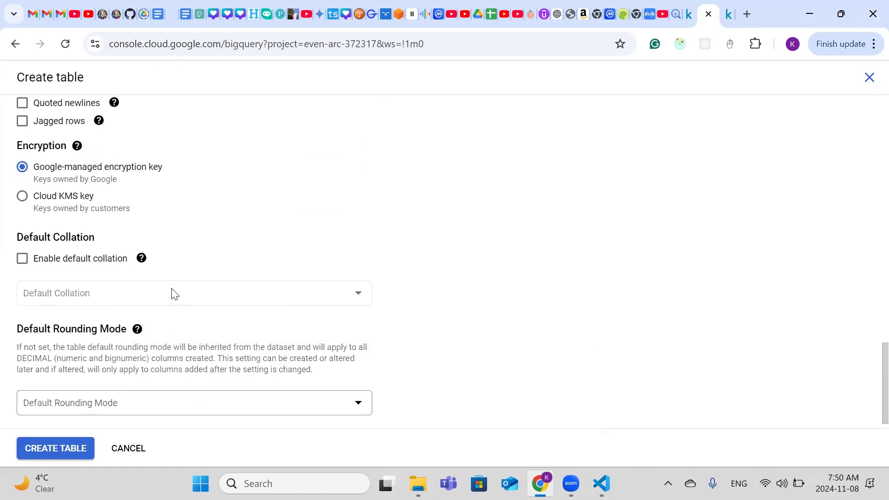
pyautogui.scroll(-1, 192, 302)
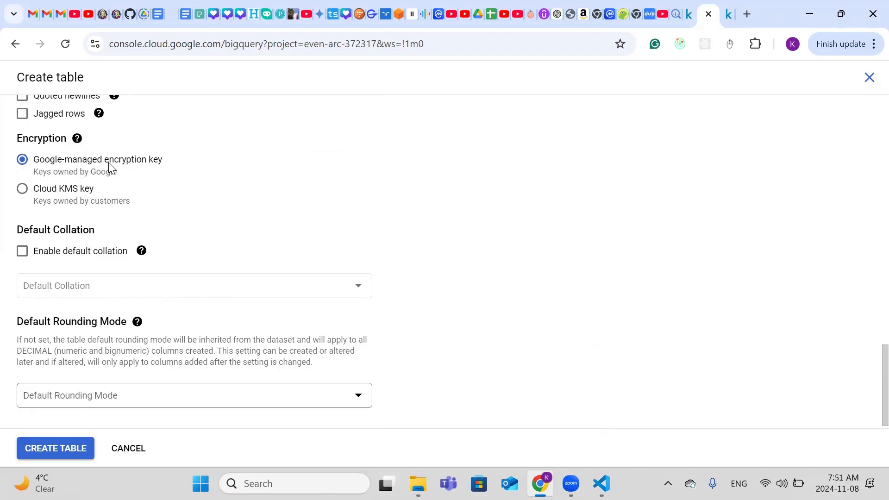
pyautogui.scroll(-1, 174, 231)
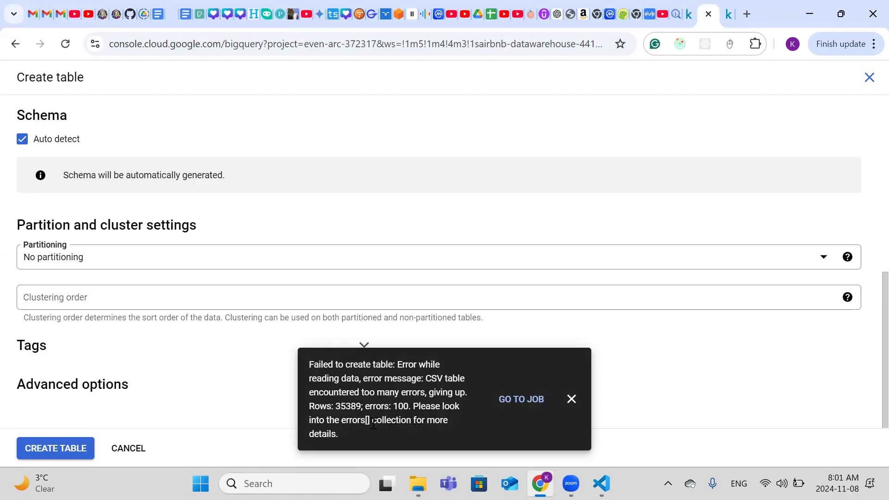
# Step: Expand the advanced options of the table form and dismiss the load failure message
pyautogui.click(225, 396)
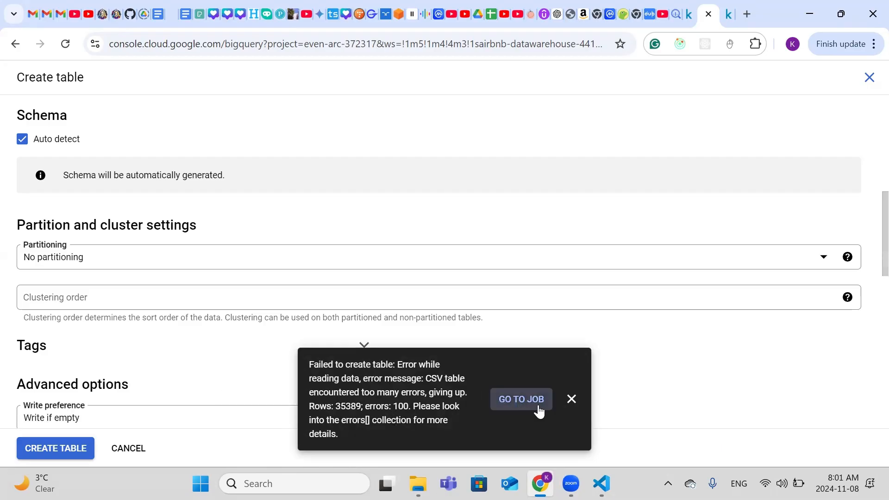
pyautogui.click(569, 403)
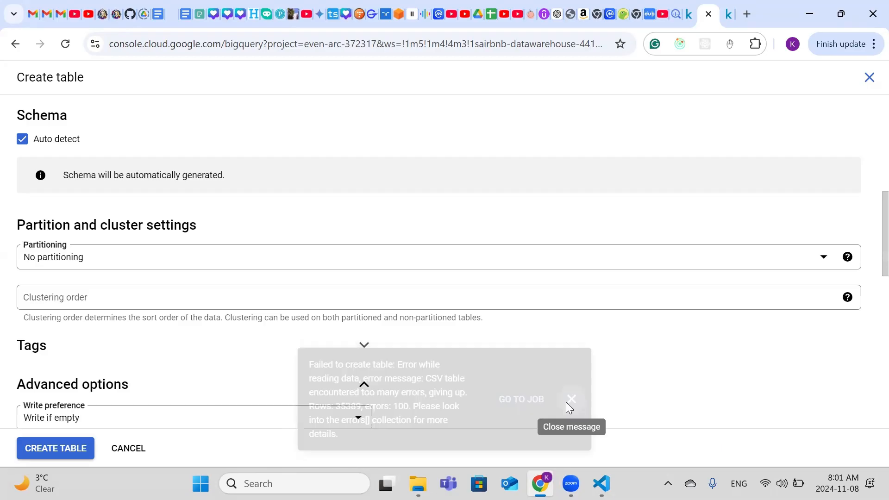
pyautogui.click(122, 384)
pyautogui.click(123, 384)
pyautogui.scroll(-4, 122, 385)
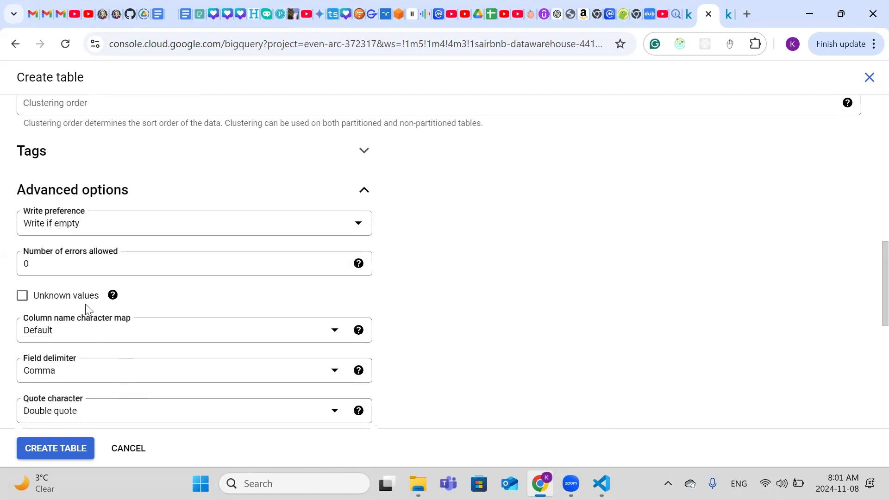
# Step: Set the number of errors allowed to 500 and turn on the Unknown values option
pyautogui.click(50, 266)
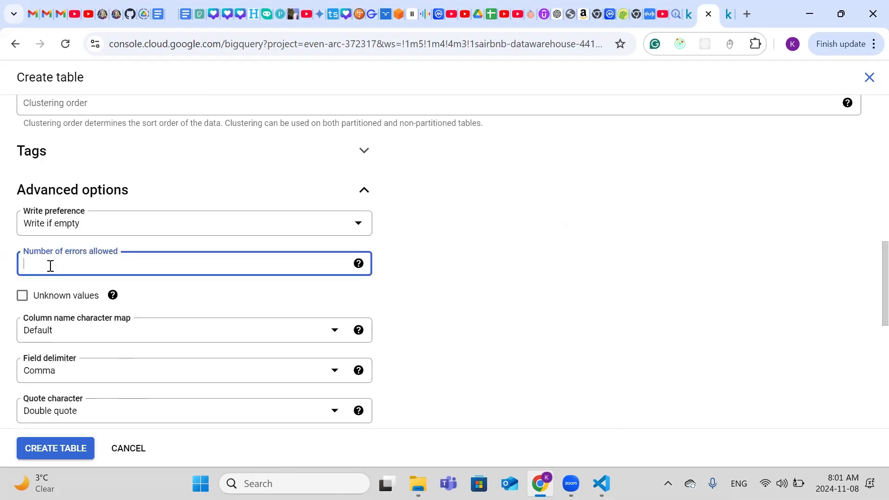
pyautogui.write('500')
pyautogui.click(22, 297)
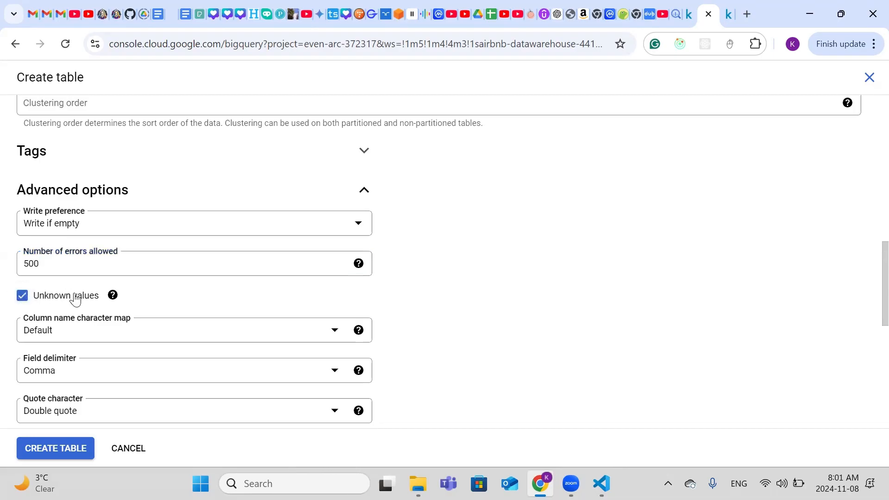
# Step: Keep the remaining advanced options at their defaults, including 0 header rows to skip, and create the table
pyautogui.scroll(-1, 75, 299)
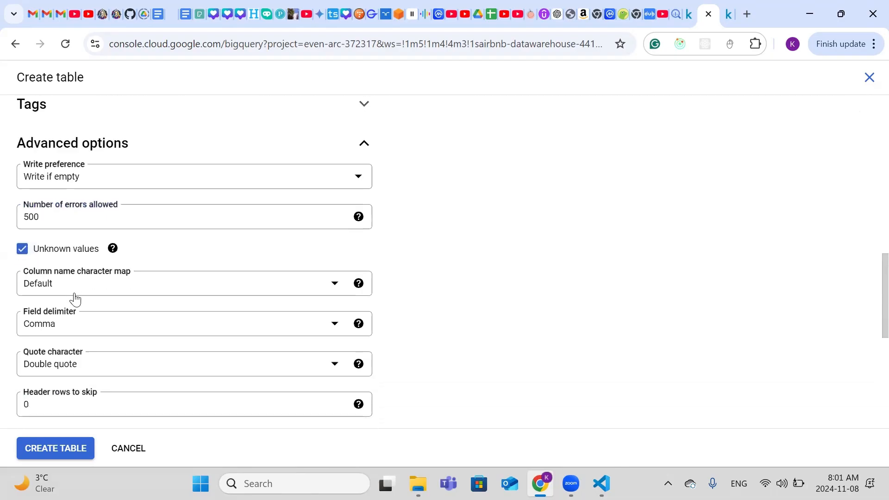
pyautogui.scroll(-1, 76, 299)
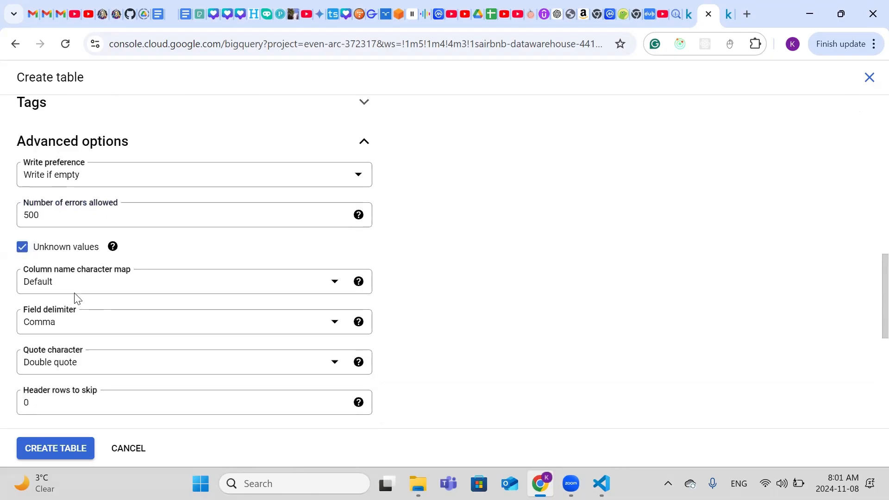
pyautogui.scroll(-1, 76, 300)
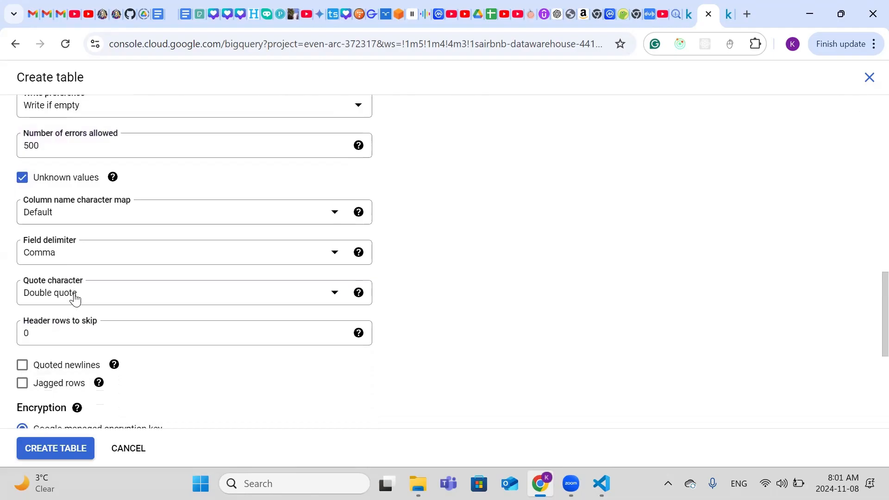
pyautogui.scroll(-1, 76, 297)
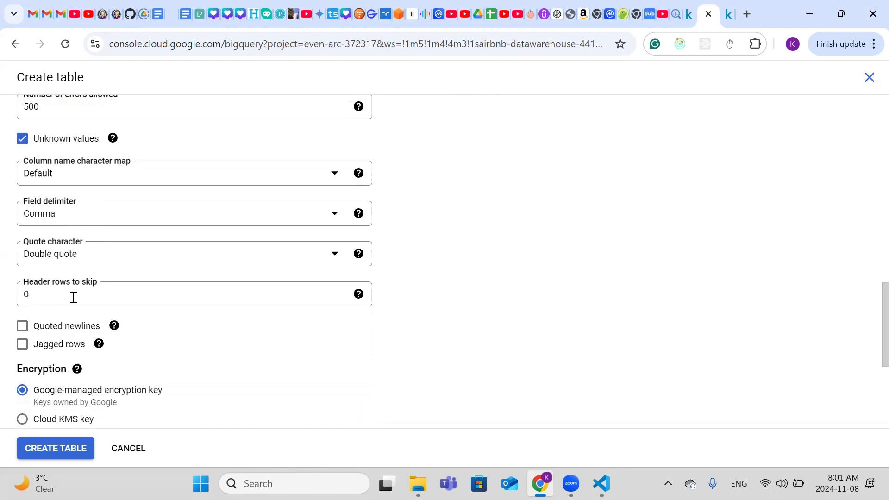
pyautogui.scroll(-1, 74, 297)
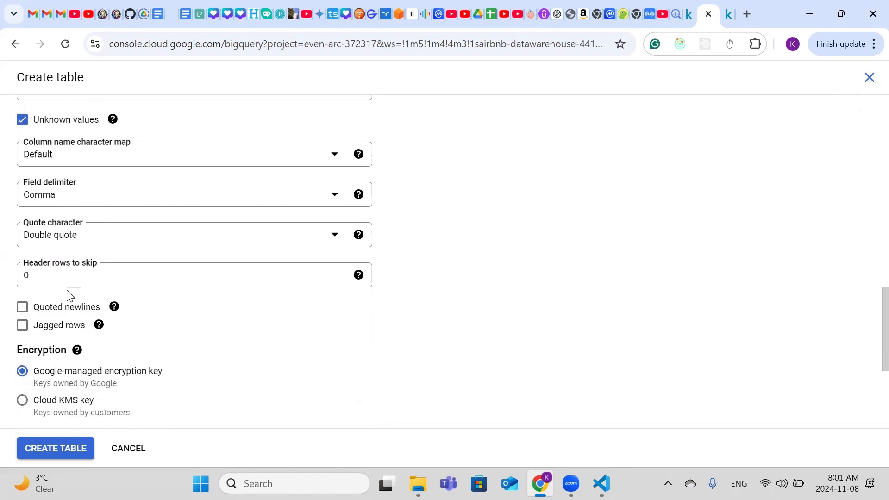
pyautogui.scroll(-3, 107, 304)
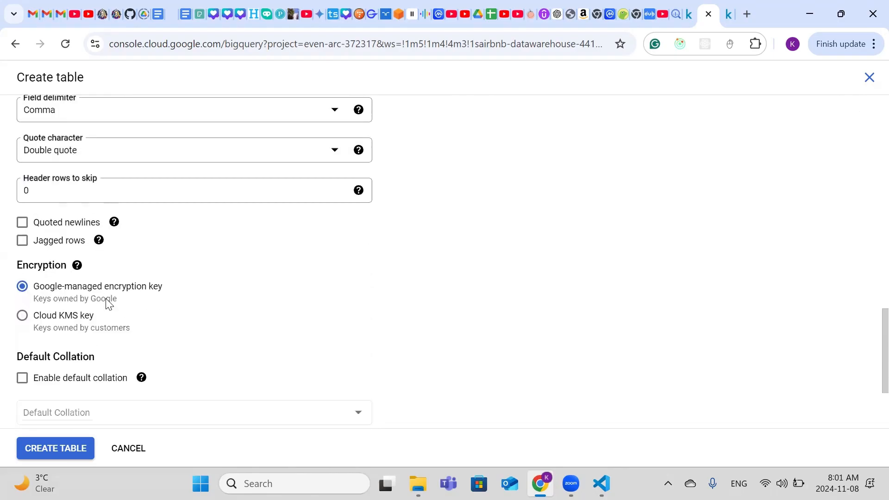
pyautogui.scroll(2, 107, 304)
pyautogui.scroll(1, 107, 305)
pyautogui.scroll(-3, 107, 303)
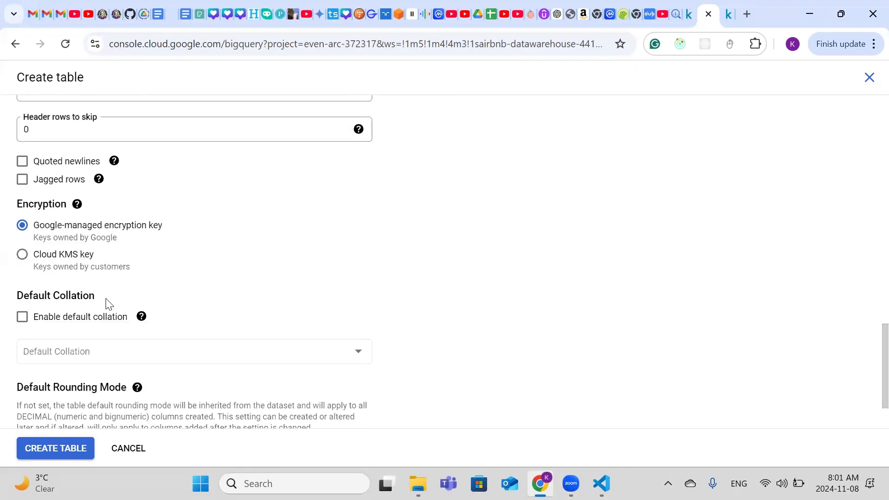
pyautogui.scroll(-1, 79, 360)
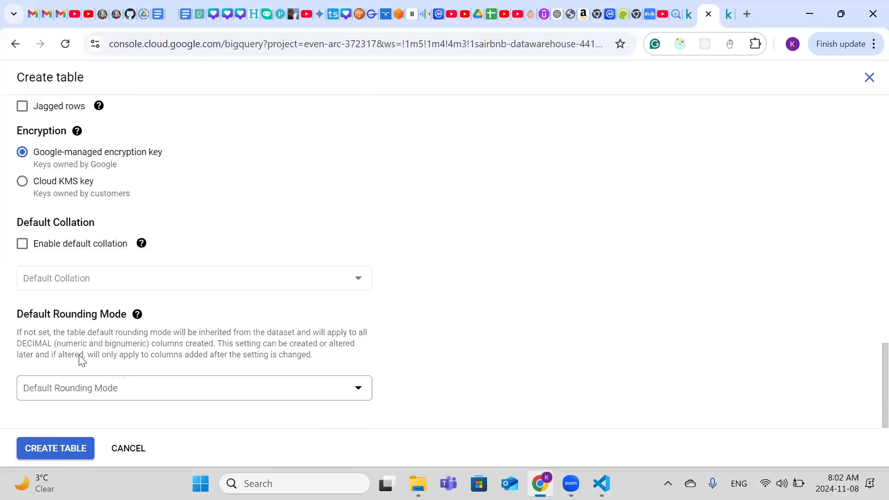
pyautogui.click(63, 448)
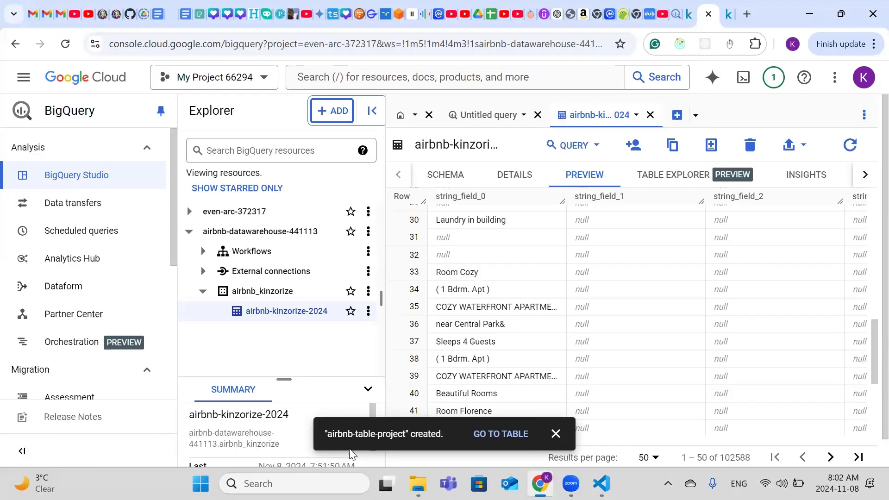
# Step: Open the newly created airbnb-table-project table and review the field names and types in its schema
pyautogui.click(482, 434)
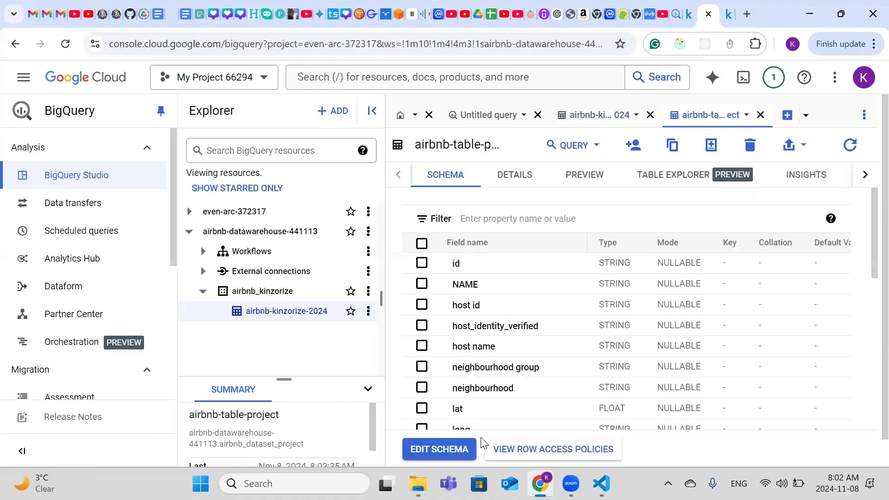
pyautogui.scroll(-3, 477, 301)
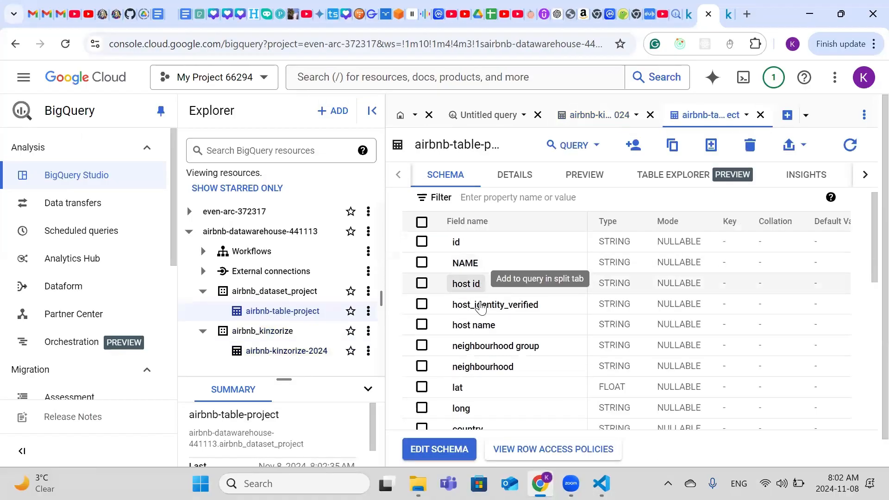
pyautogui.scroll(-8, 481, 305)
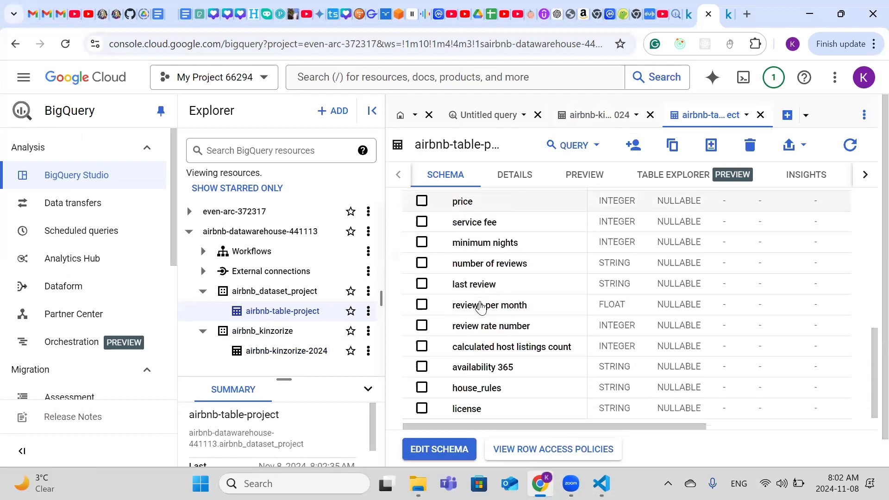
pyautogui.scroll(10, 481, 305)
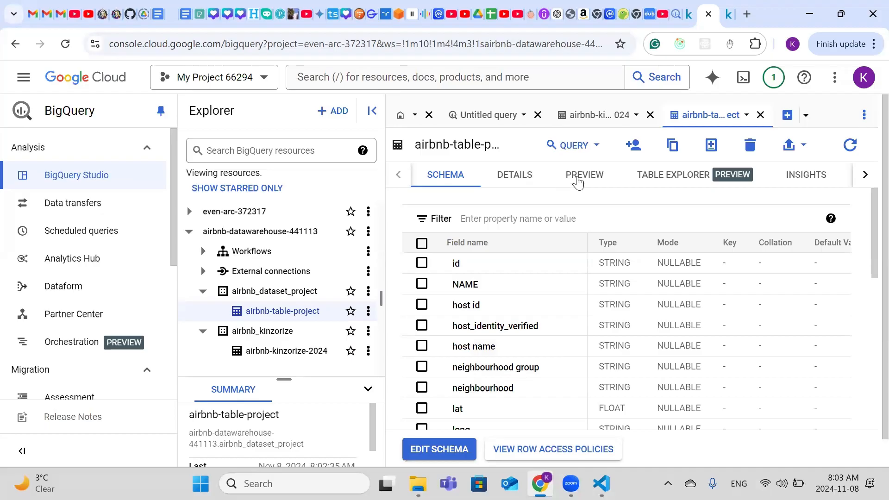
# Step: Preview the rows of airbnb-table-project and examine the values across the id, NAME, host and neighbourhood columns
pyautogui.click(577, 182)
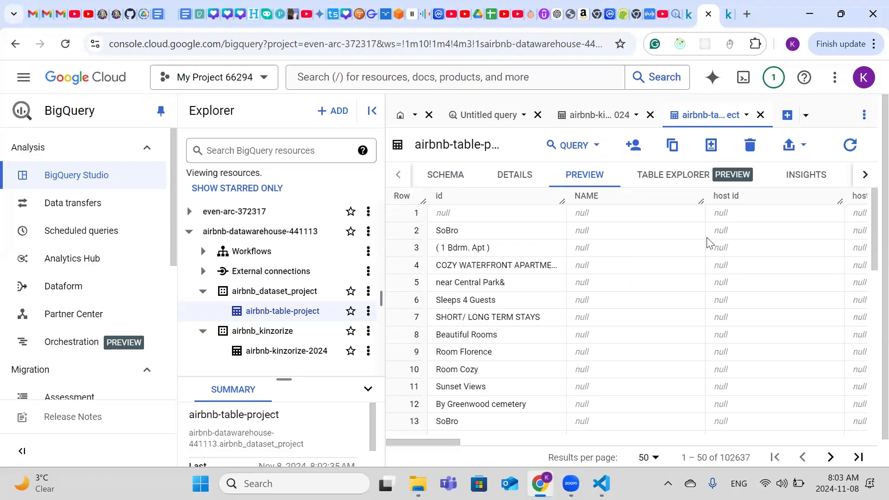
pyautogui.hscroll(5, 739, 207)
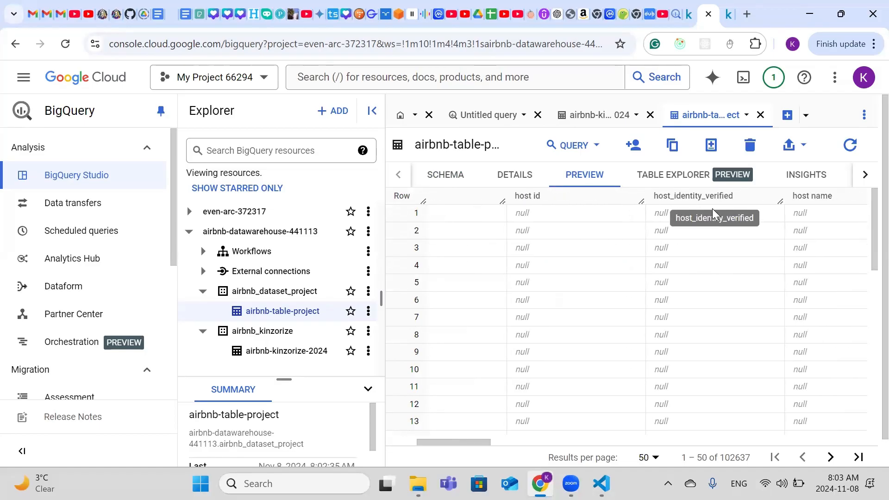
pyautogui.hscroll(2, 726, 261)
pyautogui.scroll(-1, 726, 262)
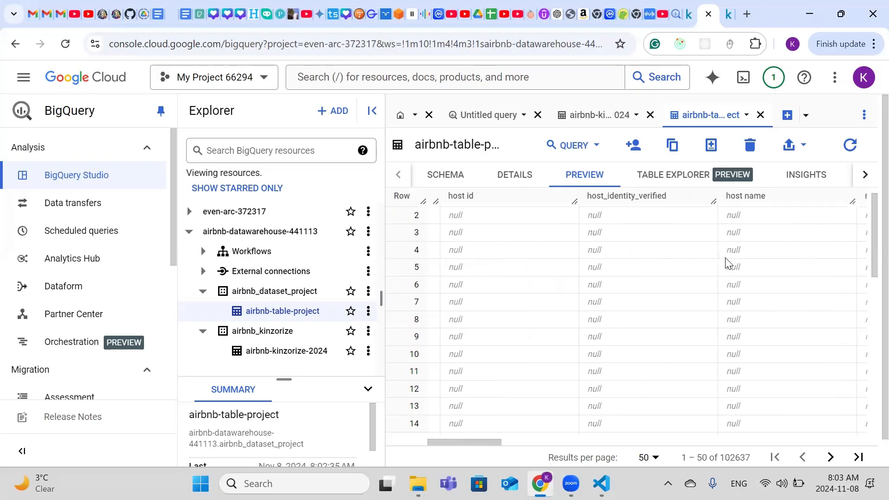
pyautogui.hscroll(3, 729, 262)
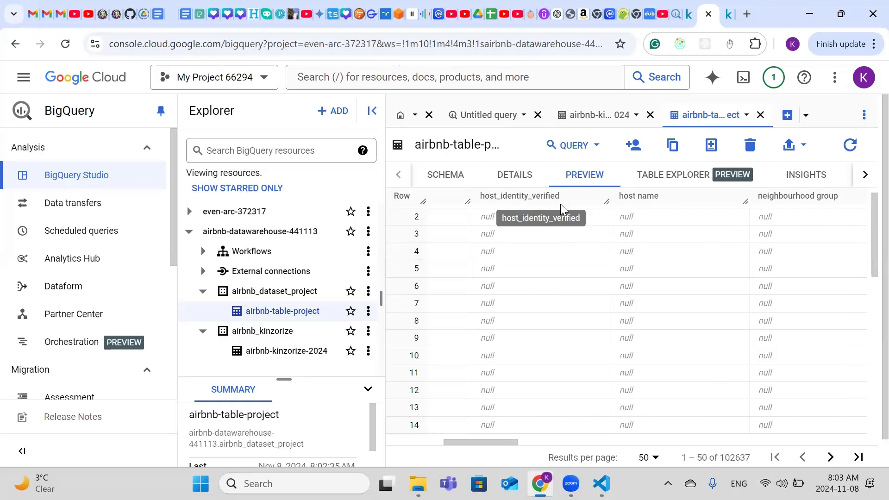
pyautogui.hscroll(-3, 498, 267)
pyautogui.hscroll(-3, 498, 267)
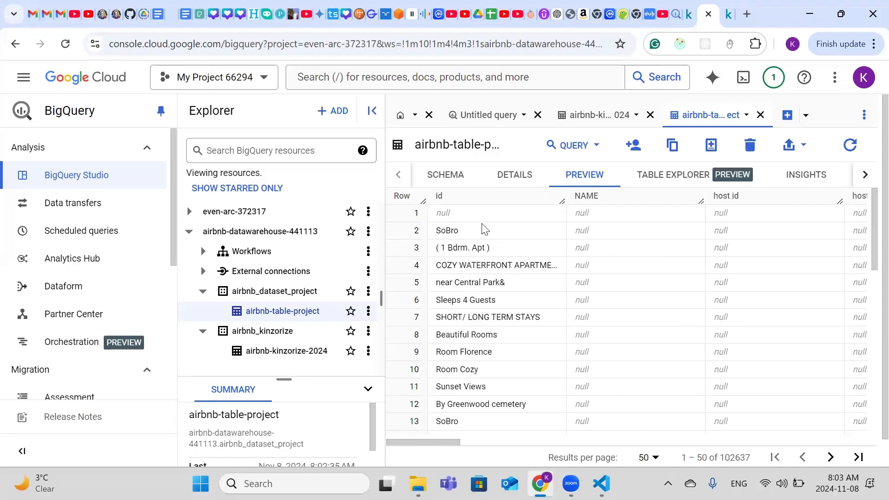
# Step: Examine the airbnb-table-project preview columns from host id through neighbourhood, lat, long and country code to cancellation_policy
pyautogui.hscroll(3, 630, 252)
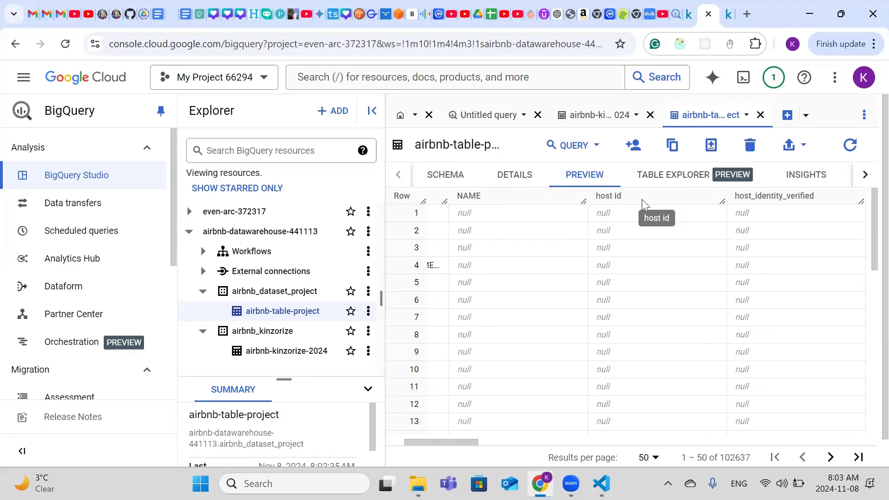
pyautogui.hscroll(3, 750, 208)
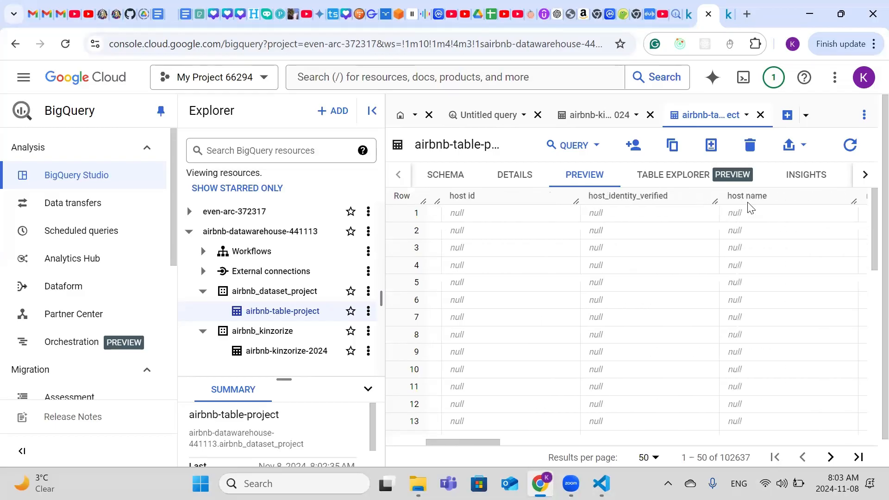
pyautogui.hscroll(1, 750, 209)
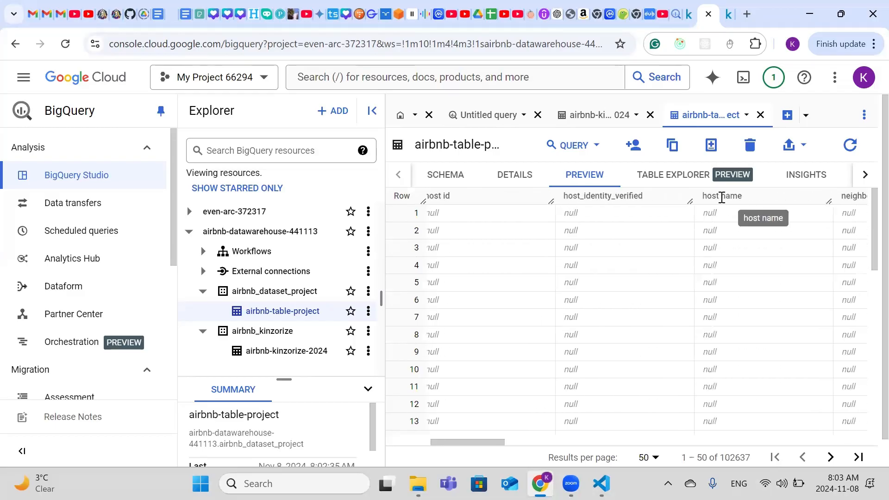
pyautogui.hscroll(3, 728, 213)
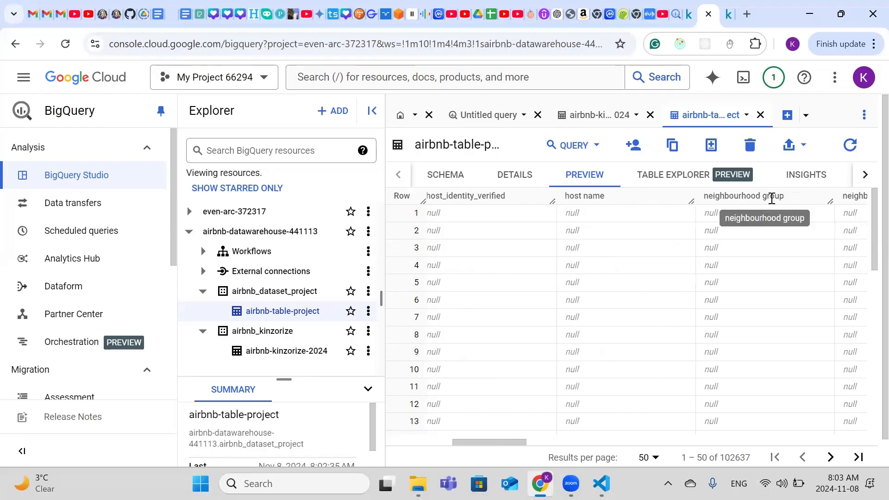
pyautogui.hscroll(3, 719, 247)
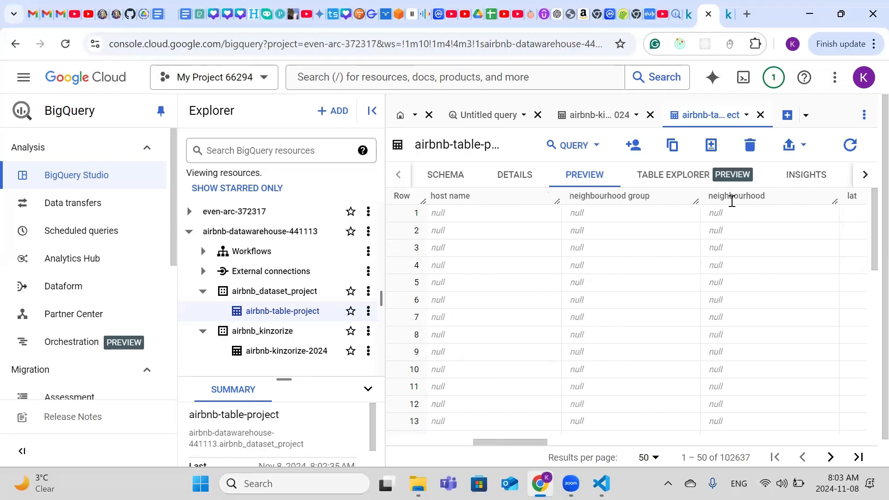
pyautogui.hscroll(2, 750, 213)
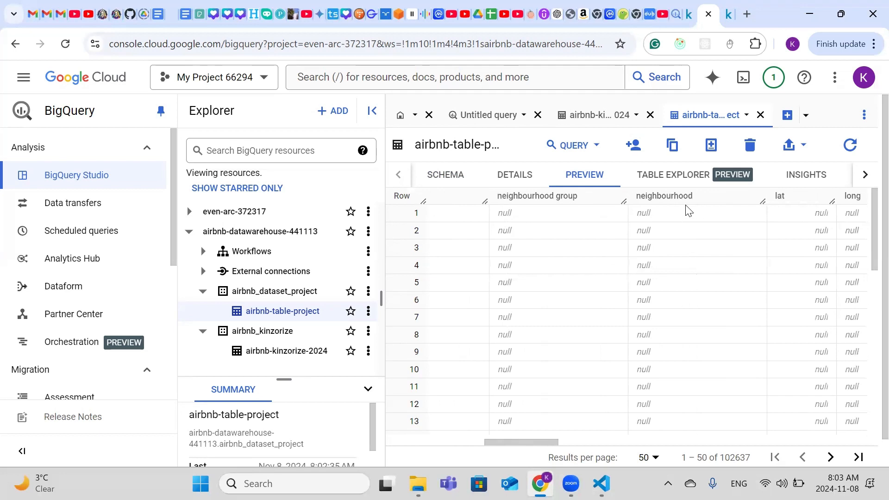
pyautogui.hscroll(2, 695, 209)
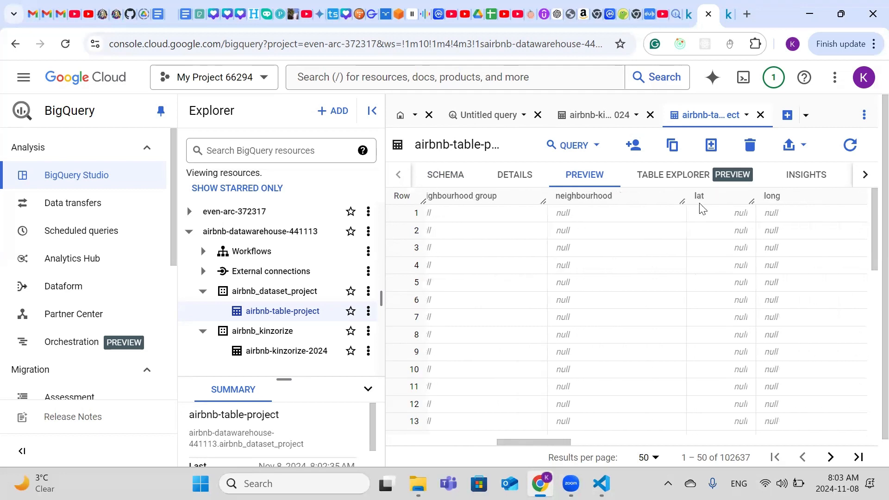
pyautogui.hscroll(4, 771, 215)
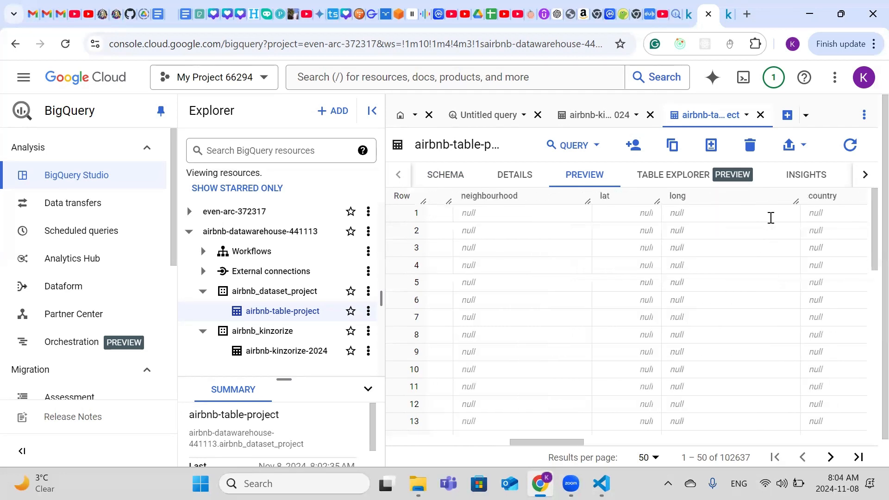
pyautogui.hscroll(7, 771, 218)
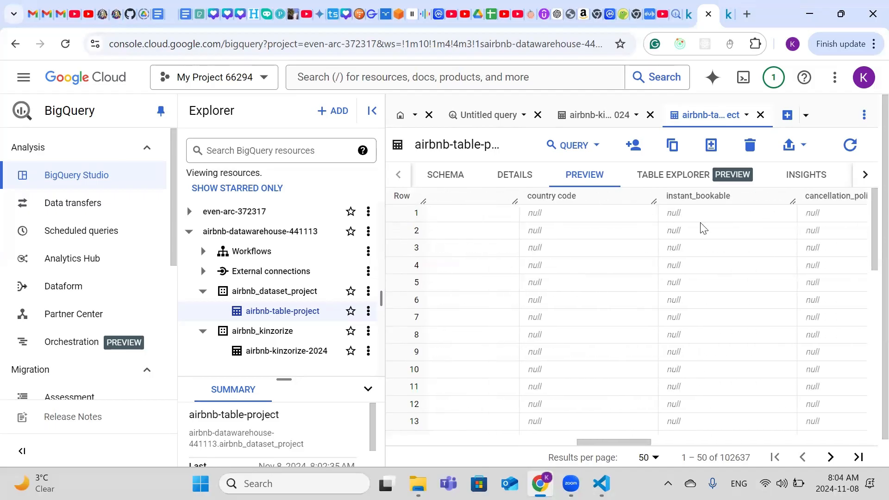
pyautogui.hscroll(2, 724, 216)
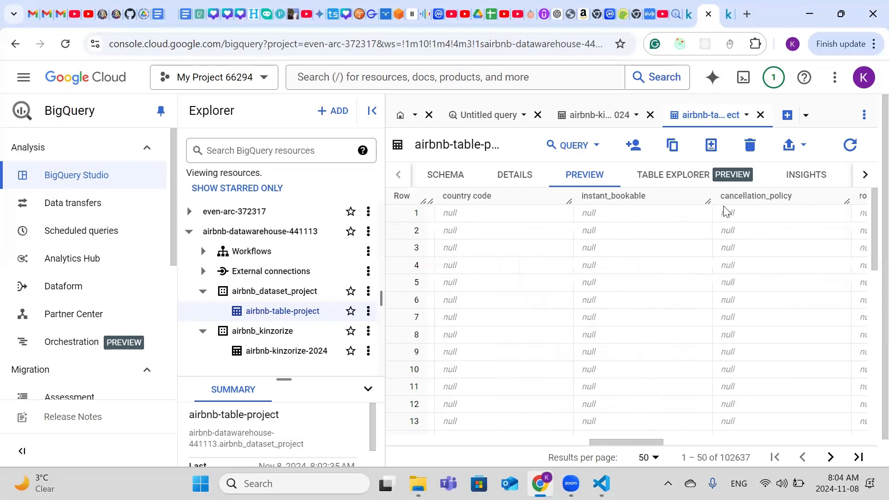
pyautogui.hscroll(1, 726, 211)
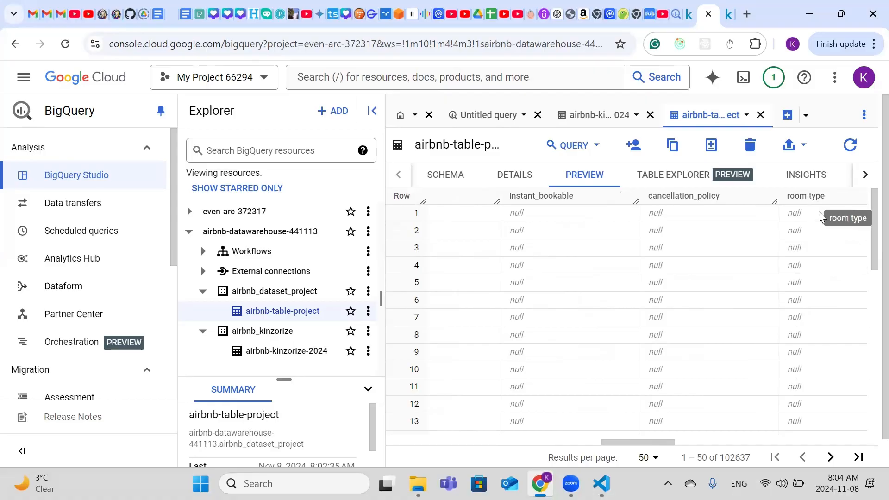
# Step: Widen the Construction year column to fit its full name and review the price, service fee, minimum nights and number of reviews columns
pyautogui.hscroll(5, 803, 216)
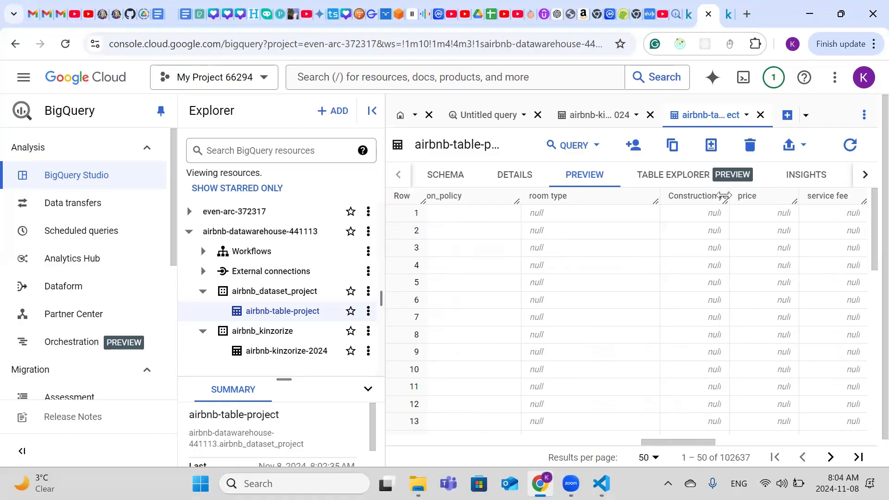
pyautogui.moveTo(723, 196); pyautogui.dragTo(760, 196)
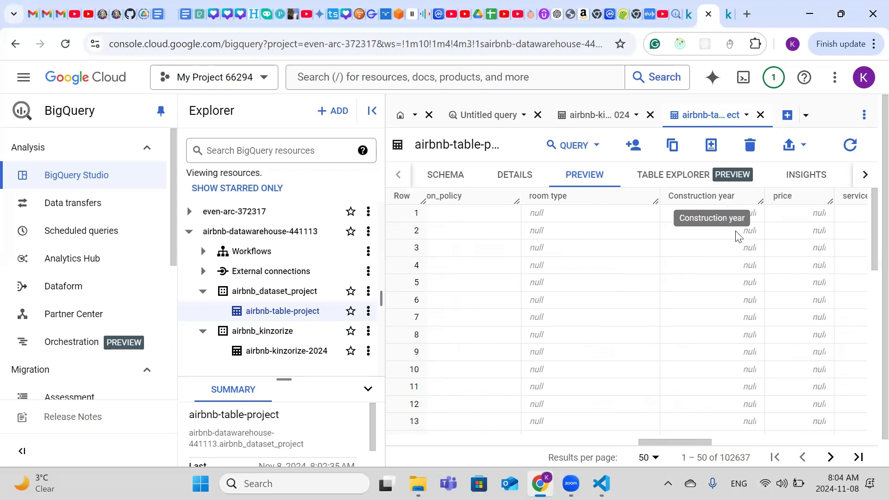
pyautogui.hscroll(4, 738, 285)
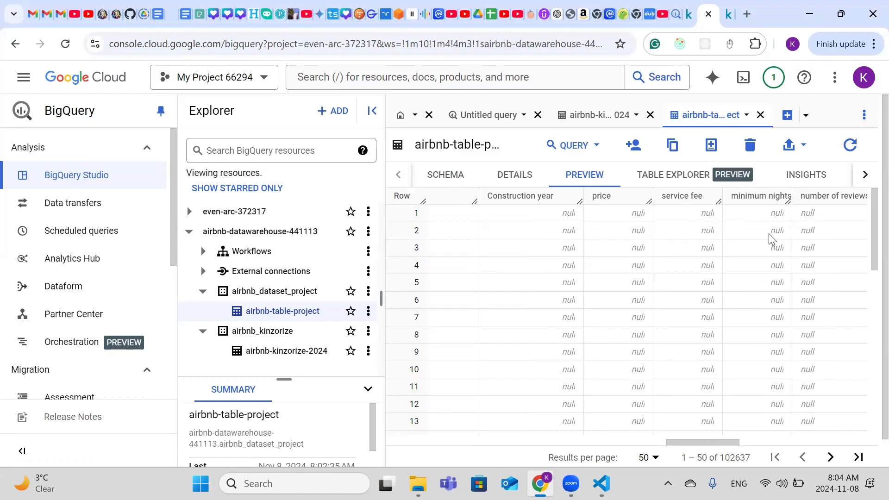
pyautogui.hscroll(3, 771, 235)
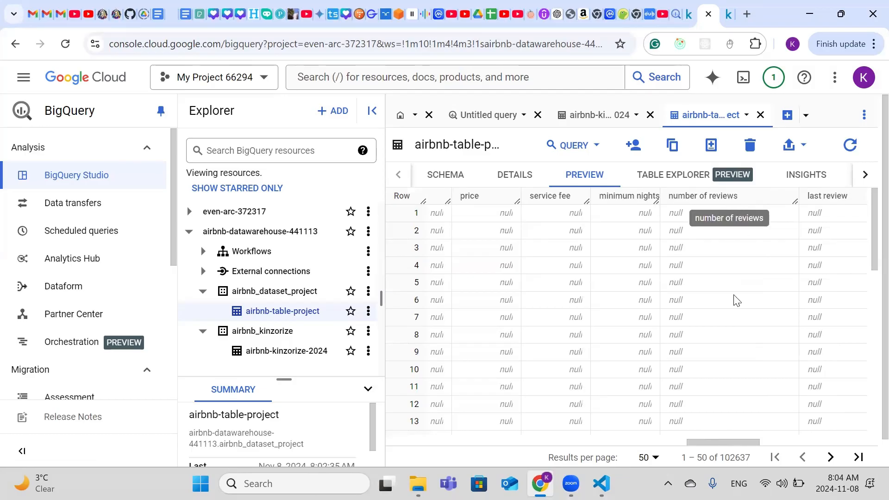
pyautogui.hscroll(5, 735, 300)
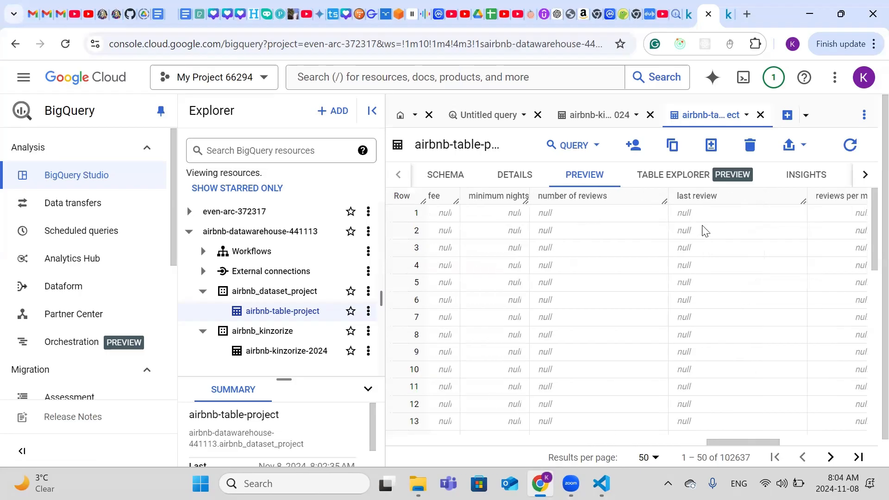
# Step: Widen the reviews per month, review rate number and calculated host listings count columns to fit their full names
pyautogui.hscroll(3, 701, 254)
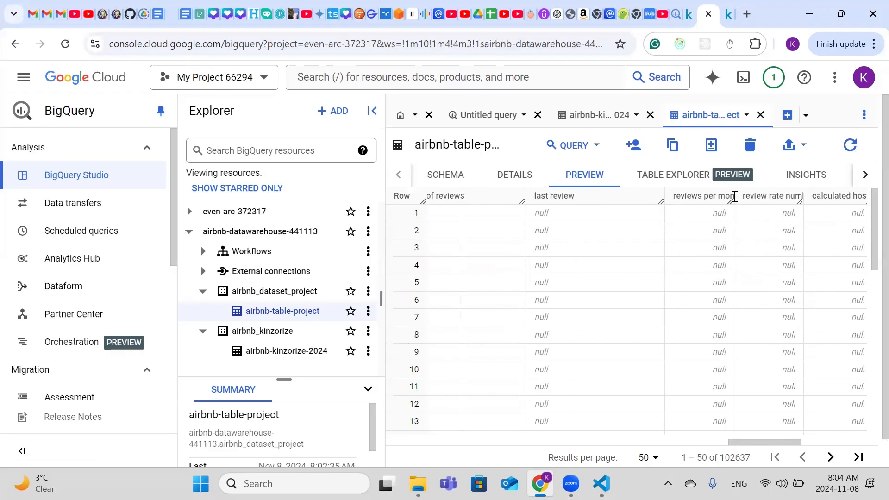
pyautogui.doubleClick(729, 197)
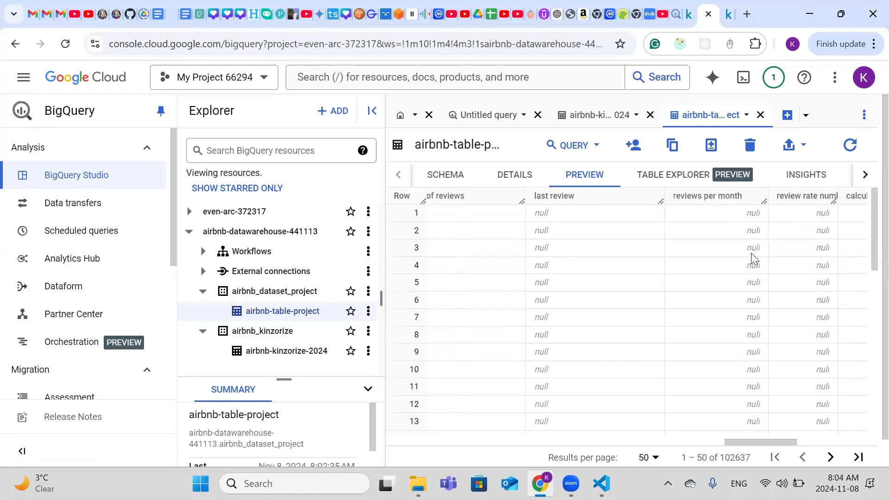
pyautogui.hscroll(3, 753, 257)
pyautogui.hscroll(1, 753, 257)
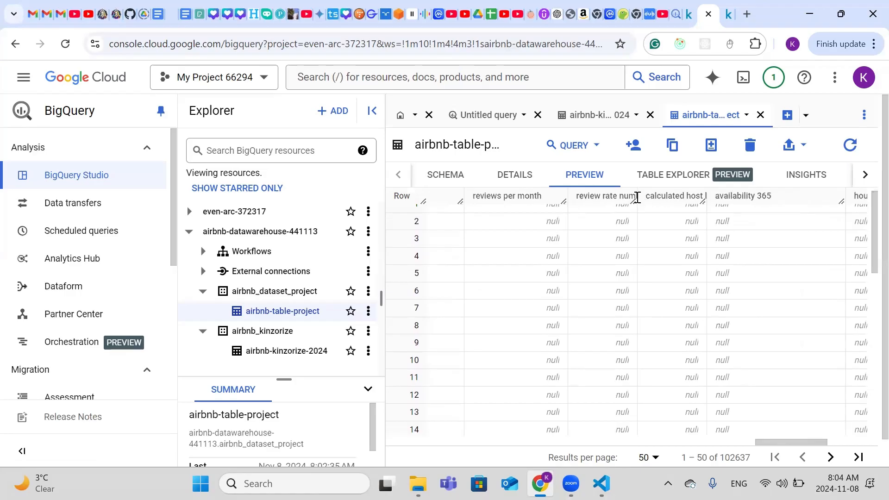
pyautogui.moveTo(634, 196); pyautogui.dragTo(666, 187)
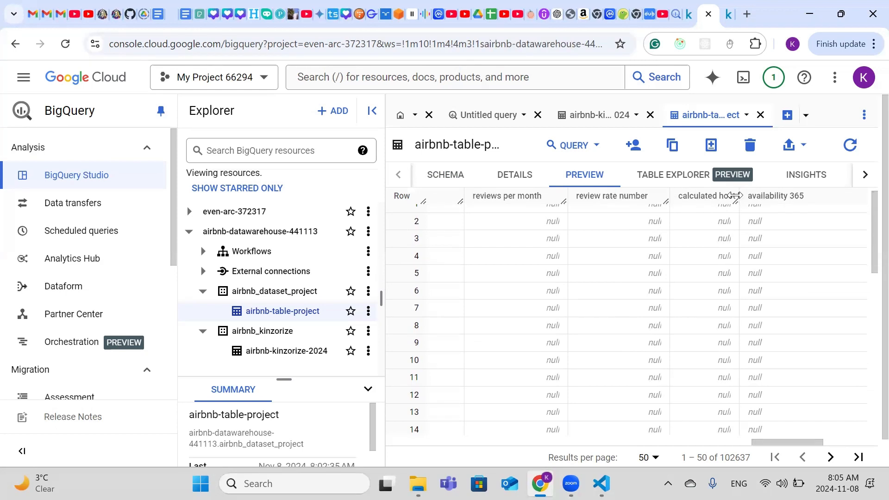
pyautogui.moveTo(735, 196); pyautogui.dragTo(808, 196)
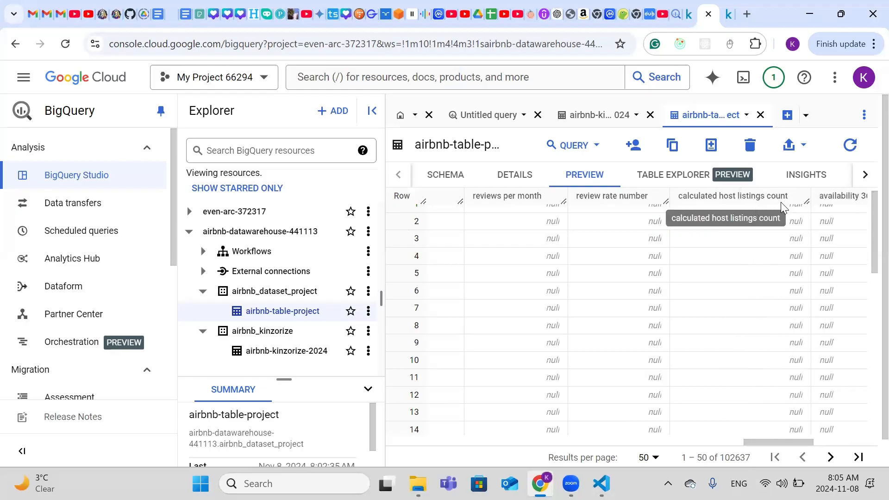
# Step: Examine the last preview columns of the table: availability 365, house_rules and license
pyautogui.hscroll(5, 776, 276)
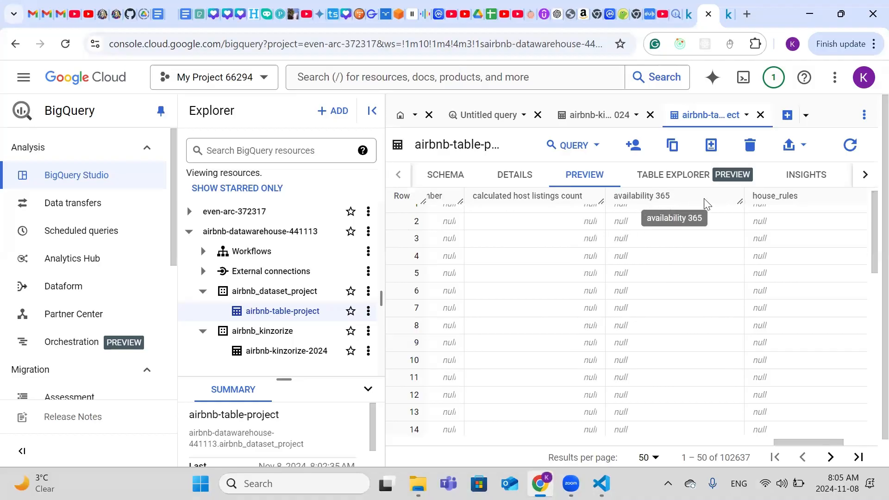
pyautogui.hscroll(5, 730, 204)
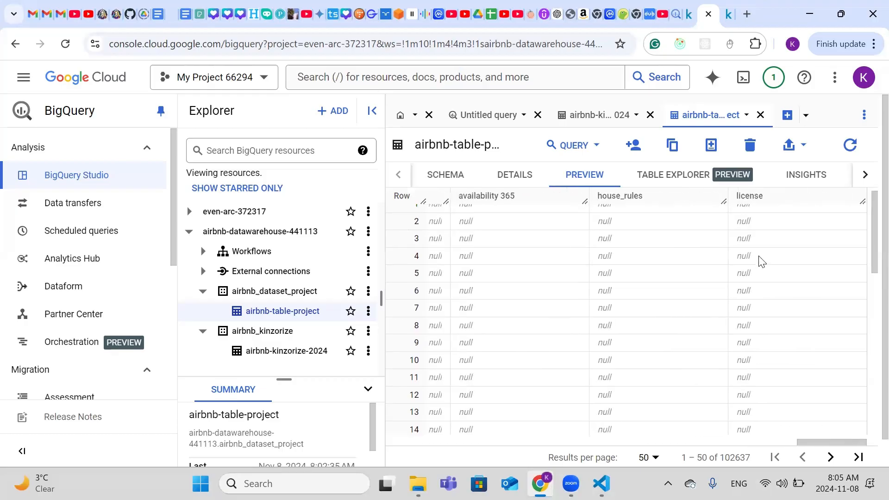
pyautogui.hscroll(-1, 665, 282)
pyautogui.hscroll(-3, 665, 282)
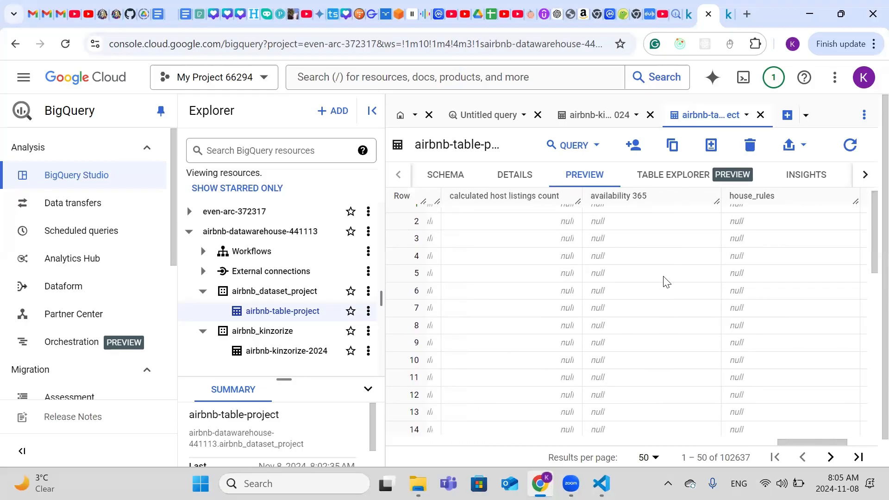
pyautogui.hscroll(4, 665, 282)
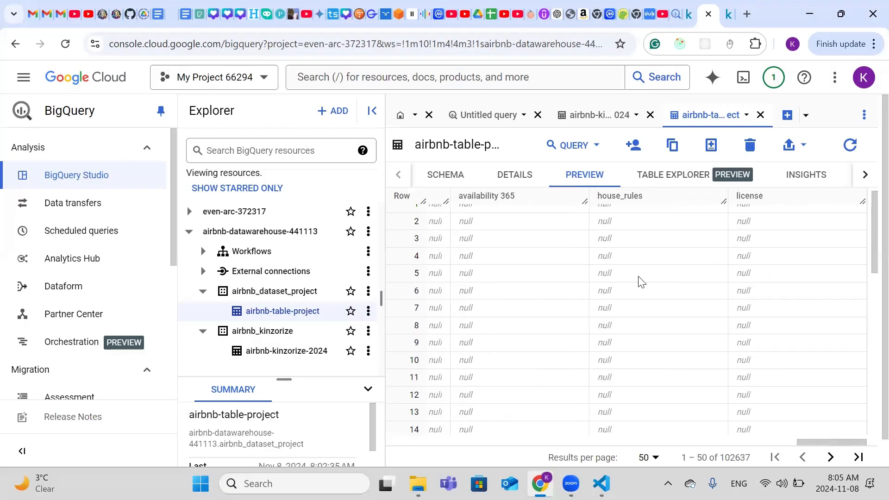
pyautogui.hscroll(-3, 640, 281)
pyautogui.hscroll(1, 641, 281)
pyautogui.hscroll(-1, 640, 282)
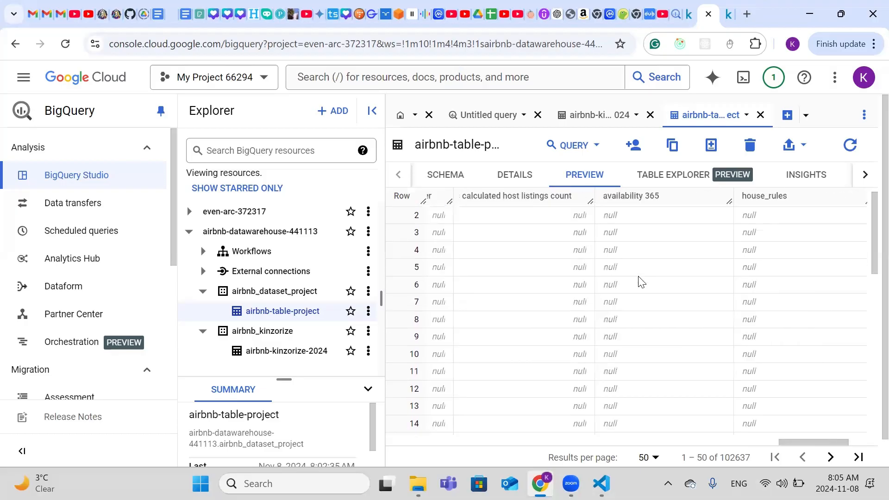
pyautogui.hscroll(2, 640, 282)
pyautogui.scroll(-1, 640, 281)
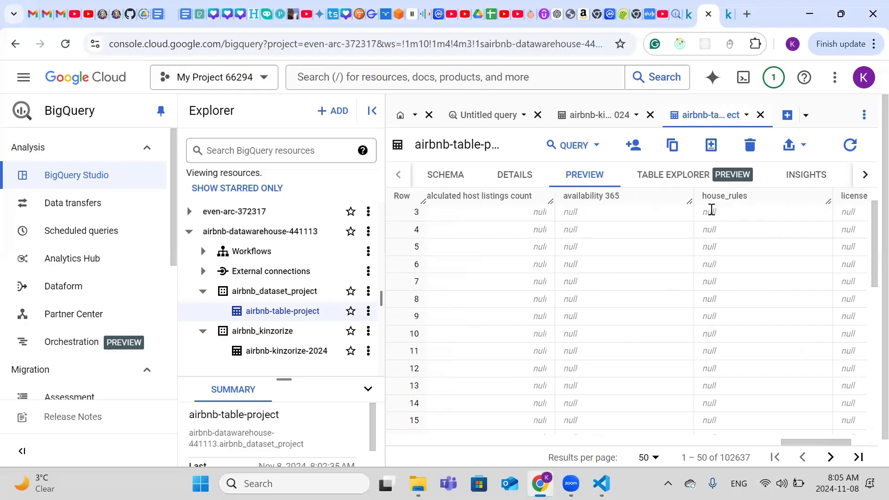
pyautogui.hscroll(2, 736, 217)
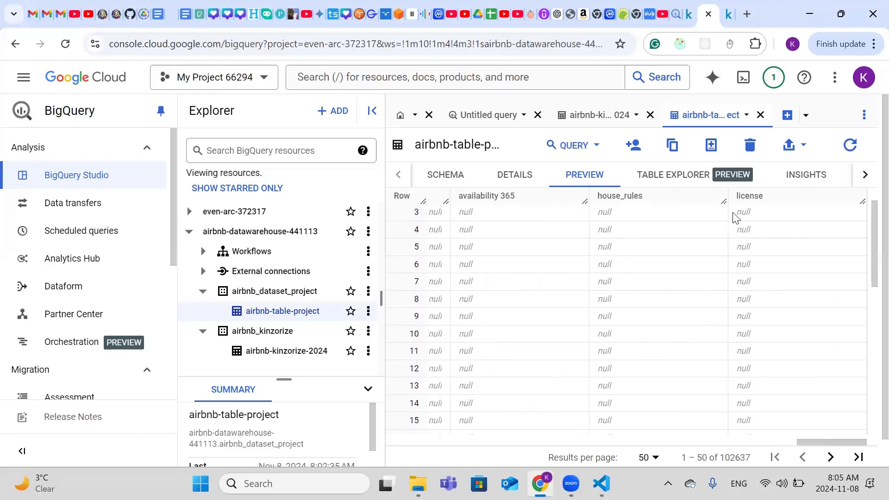
# Step: Go back to the first preview columns and examine the id, NAME and host id values down to row 50
pyautogui.hscroll(-4, 736, 217)
pyautogui.hscroll(-8, 736, 217)
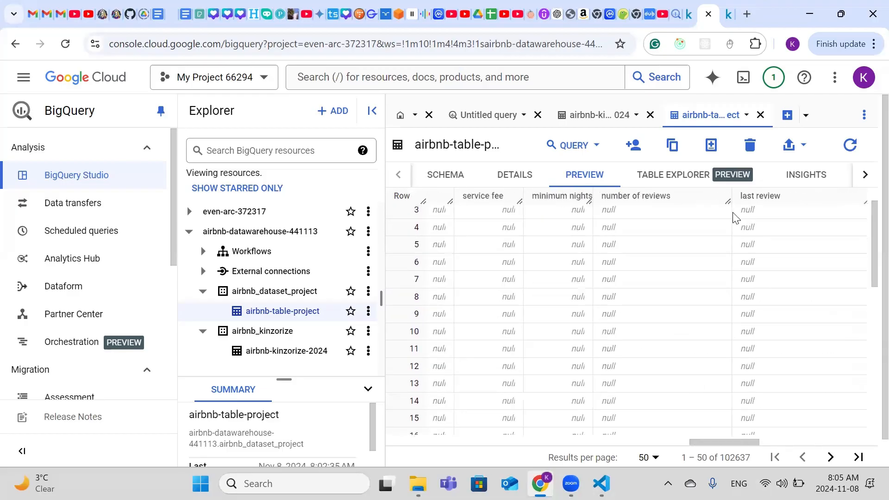
pyautogui.scroll(1, 734, 214)
pyautogui.hscroll(-8, 733, 213)
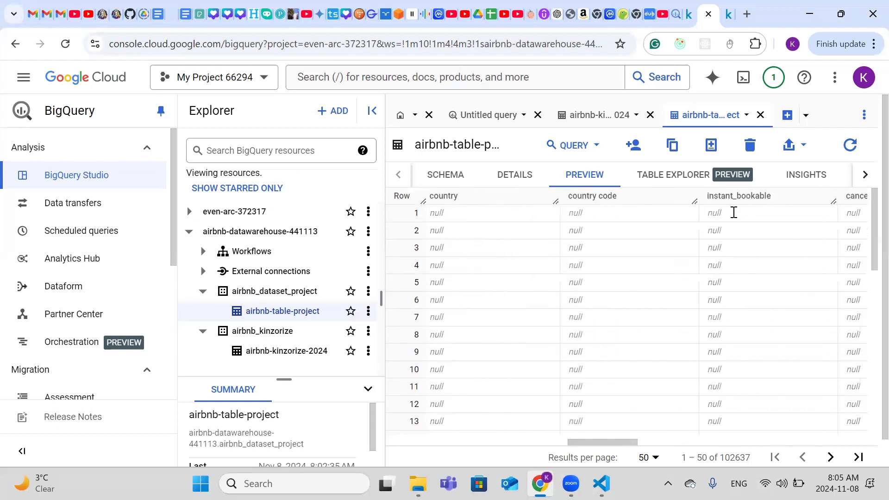
pyautogui.hscroll(-10, 735, 216)
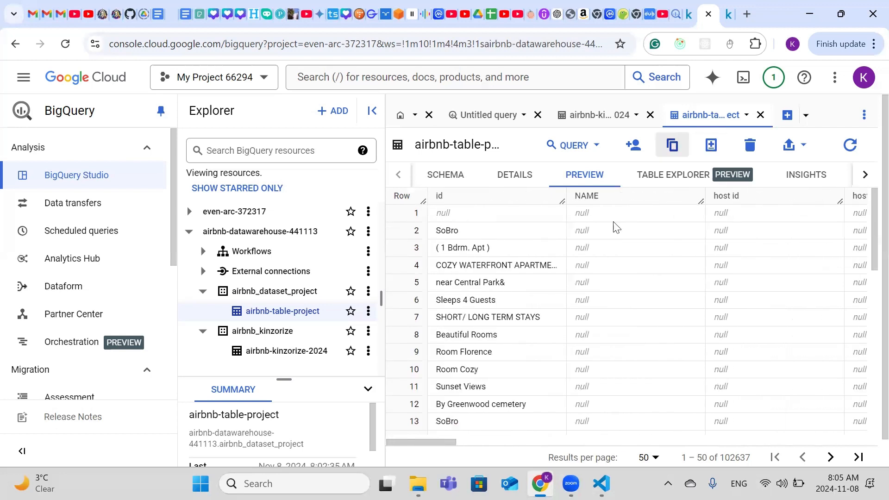
pyautogui.scroll(-10, 509, 233)
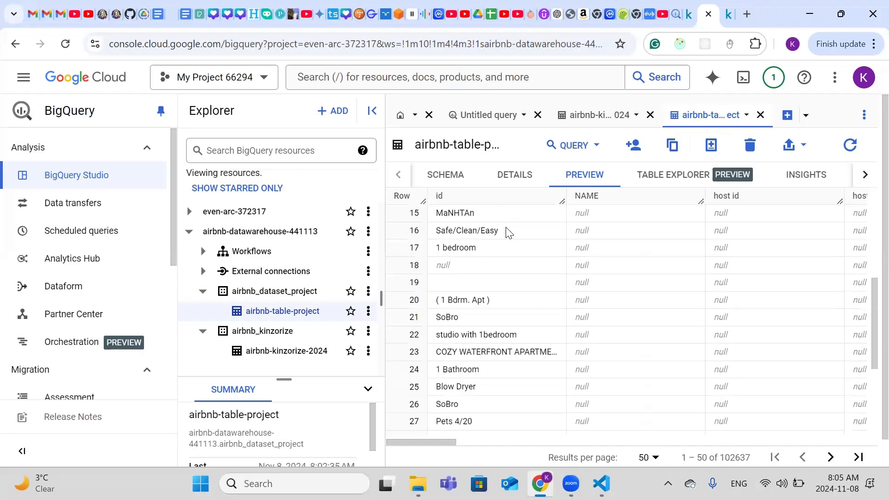
pyautogui.scroll(-4, 509, 232)
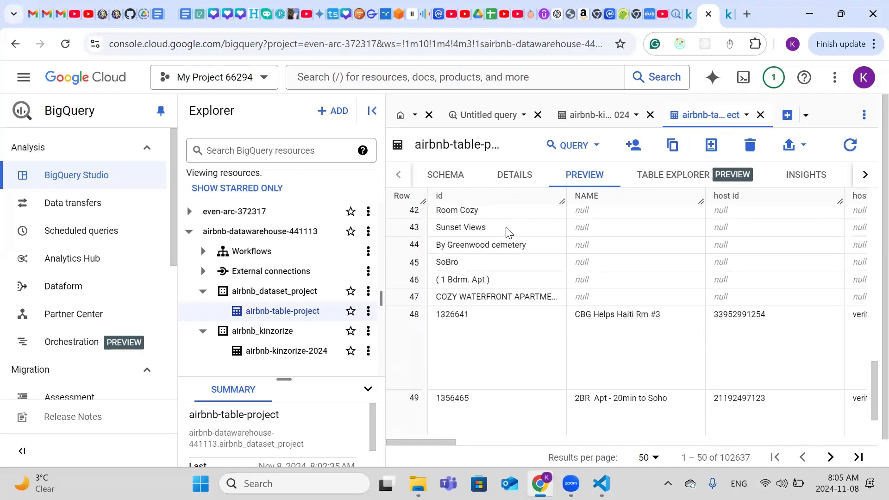
pyautogui.scroll(-3, 544, 331)
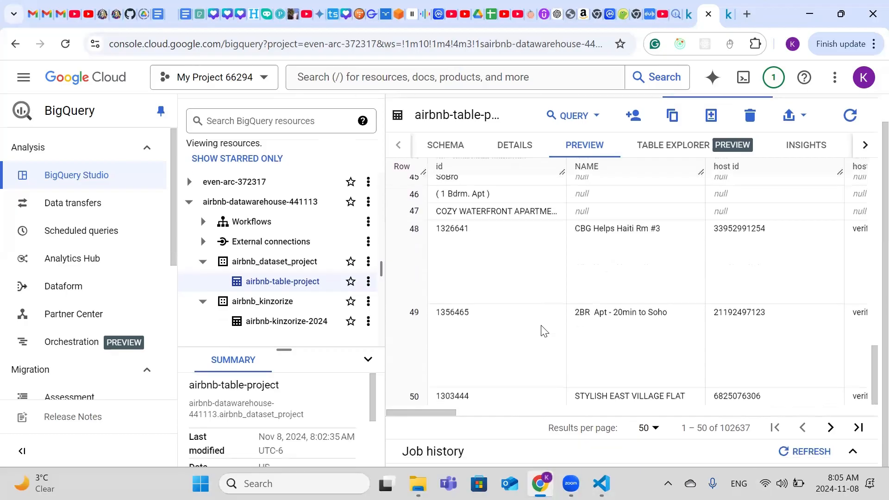
pyautogui.rightClick(492, 353)
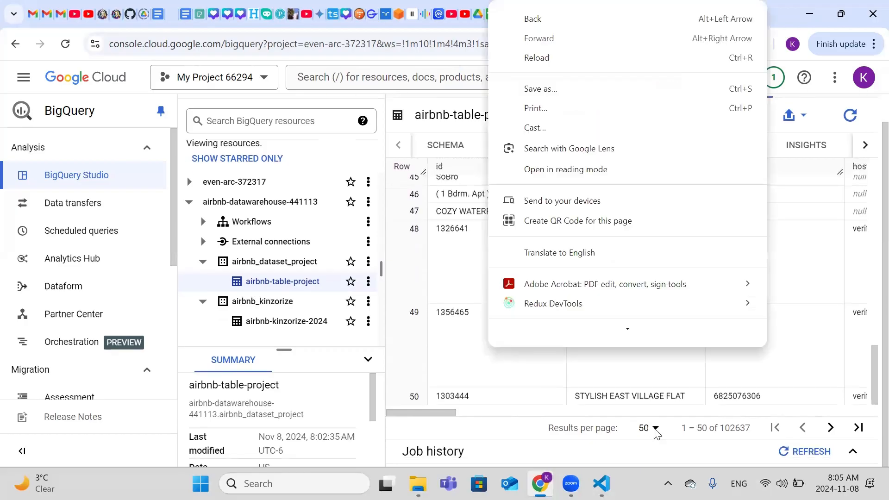
# Step: Set the table preview to 100 results per page and examine the id, NAME and host id values beyond row 50
pyautogui.click(655, 431)
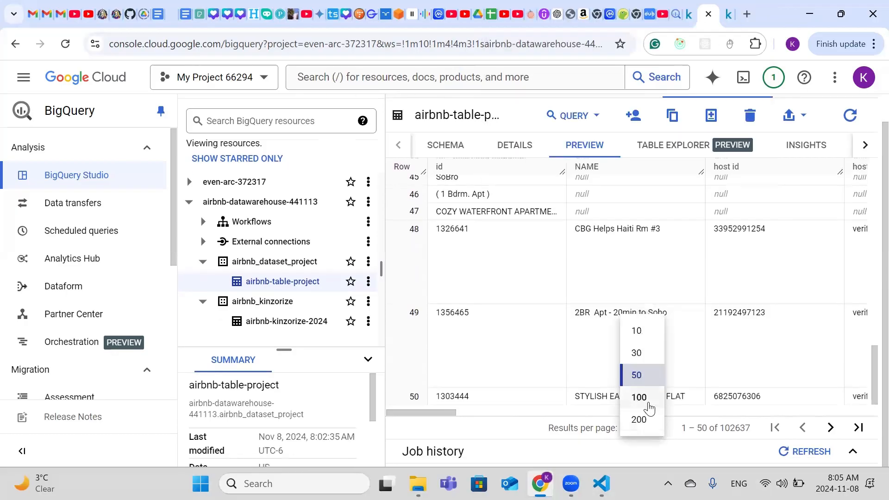
pyautogui.click(646, 402)
pyautogui.scroll(-5, 608, 341)
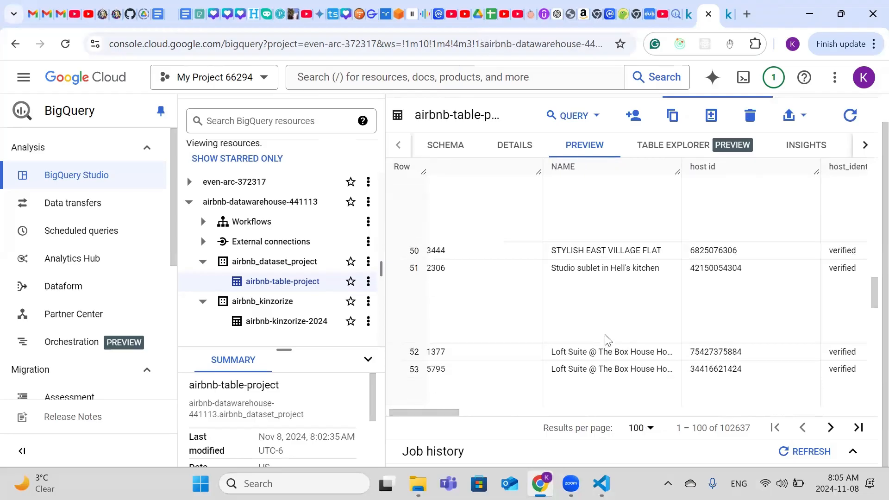
pyautogui.scroll(-5, 607, 340)
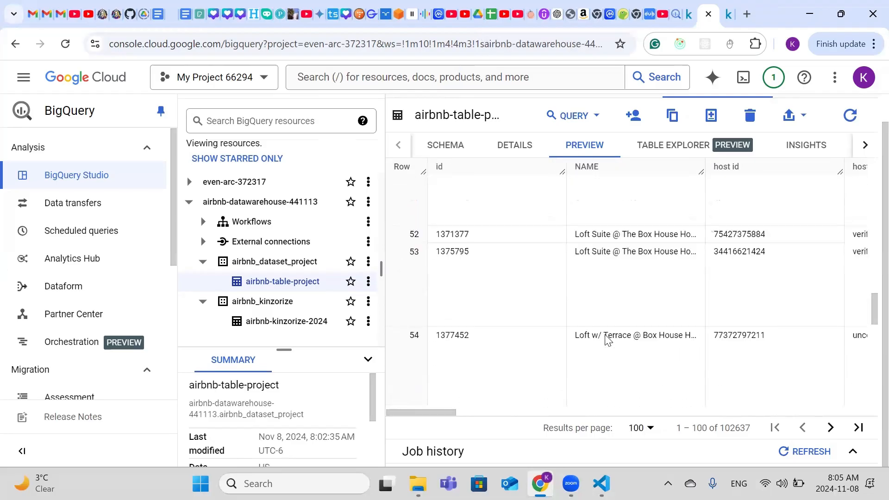
pyautogui.scroll(-5, 608, 340)
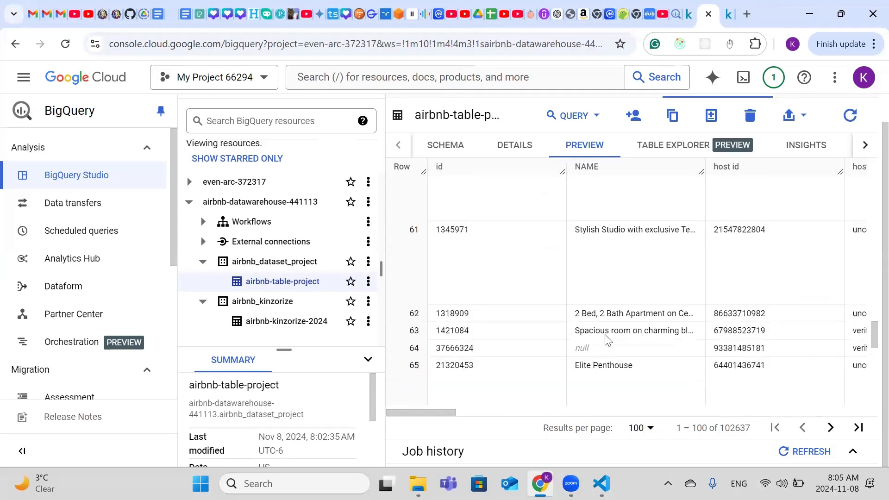
pyautogui.scroll(15, 608, 340)
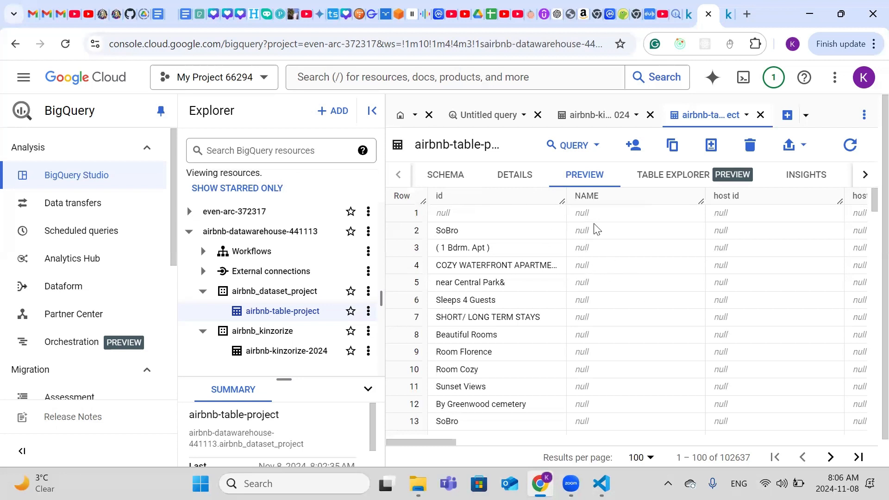
# Step: Open a query on airbnb-table-project in a new tab and start a "create or replace" statement on line 3
pyautogui.click(596, 148)
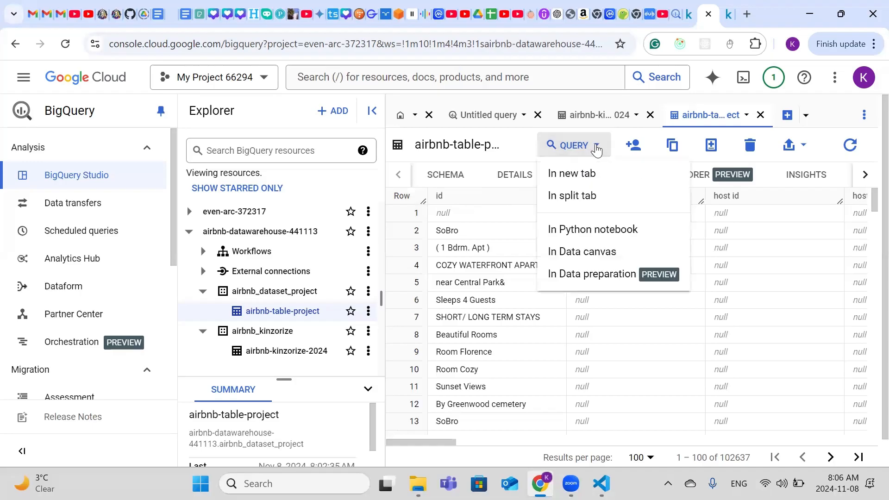
pyautogui.click(567, 174)
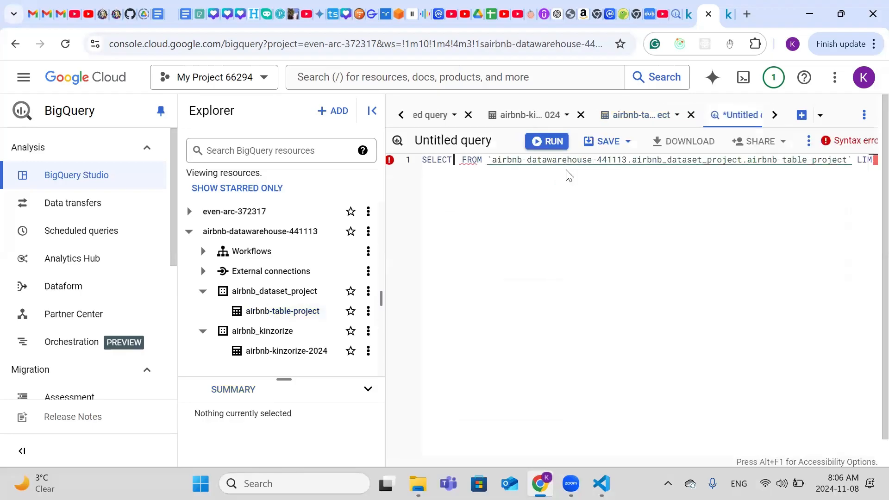
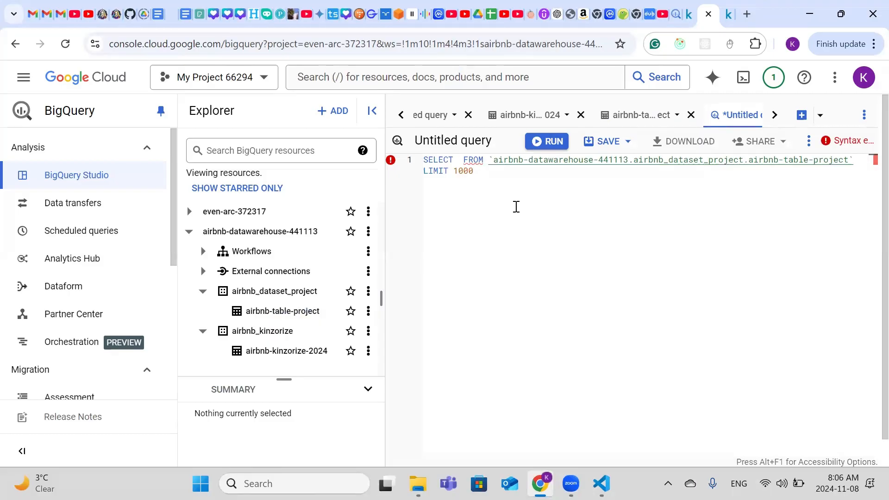
pyautogui.click(559, 223)
pyautogui.press('Return')
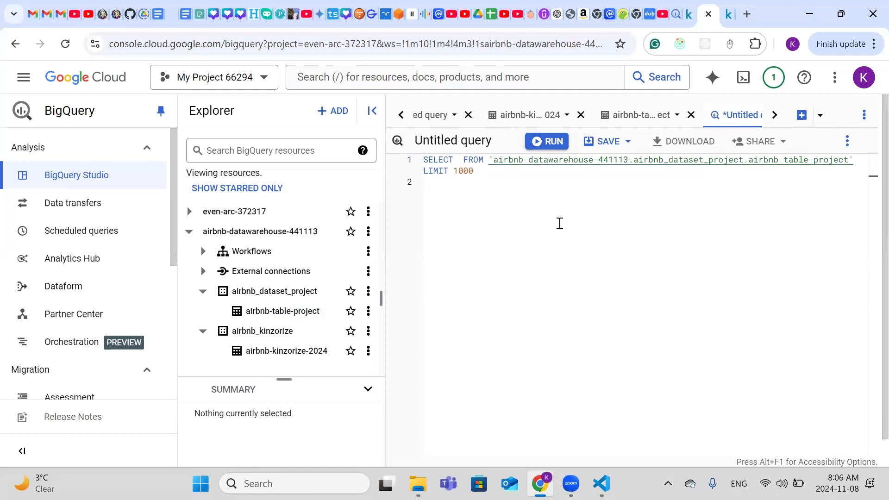
pyautogui.press('Return')
pyautogui.write('c')
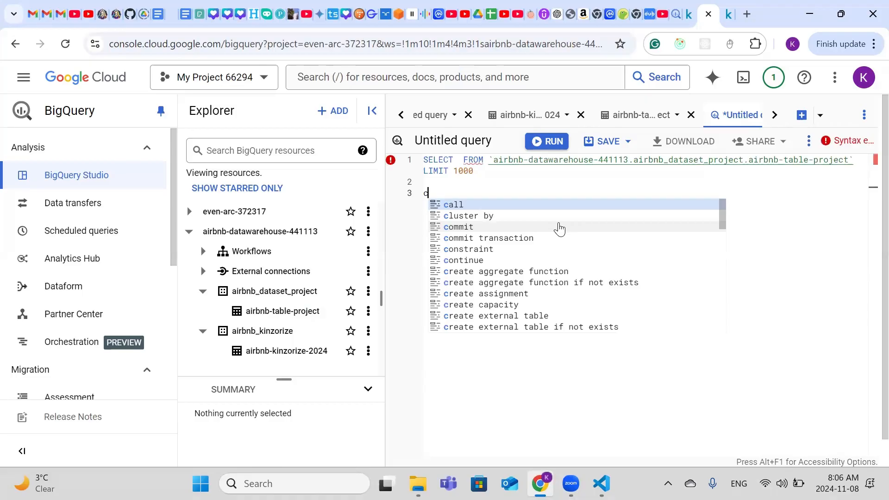
pyautogui.write('rea')
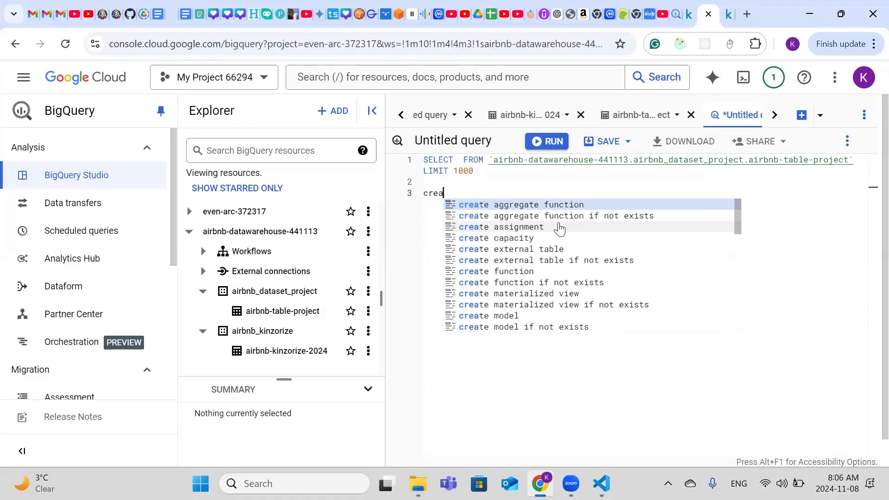
pyautogui.write('te ')
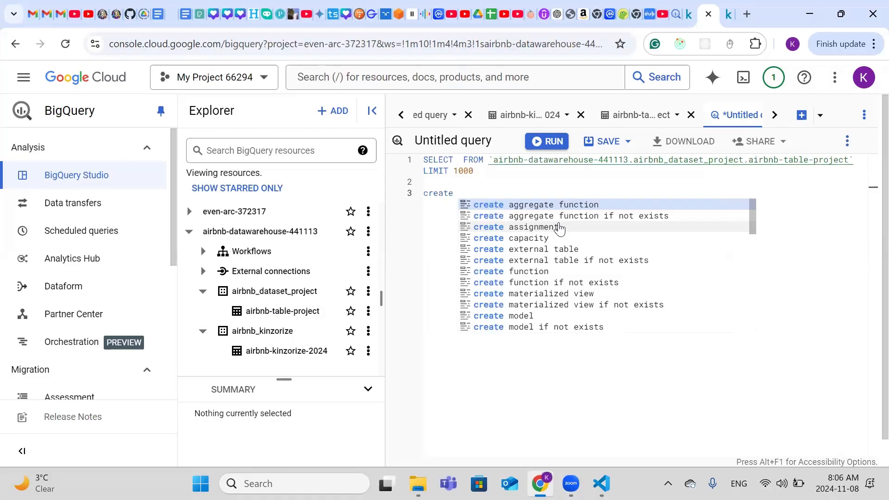
pyautogui.write('or repl')
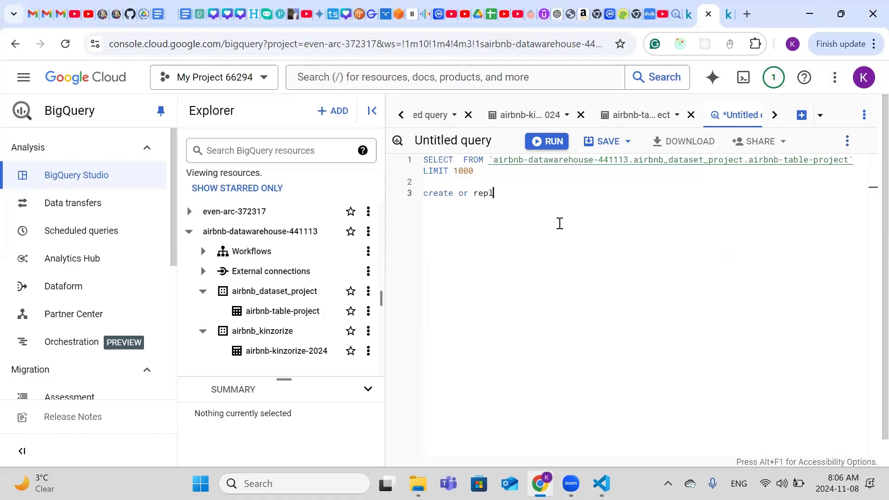
pyautogui.write('ace')
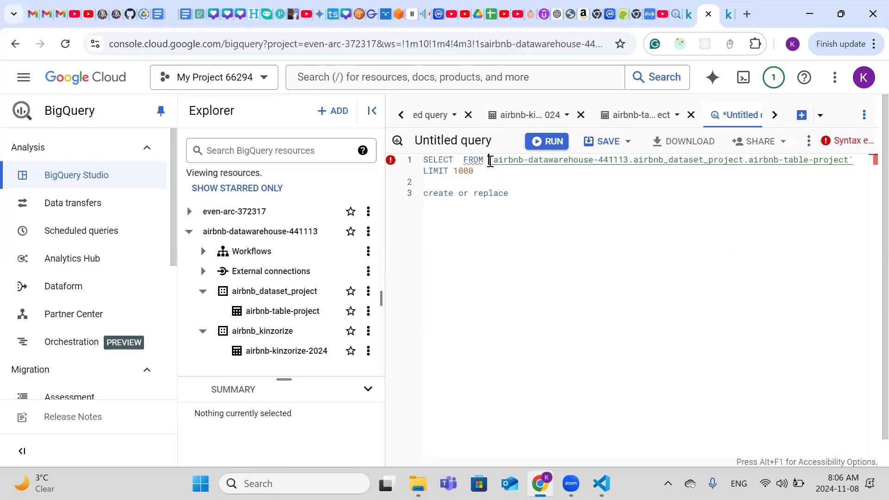
# Step: Copy the backquoted table path from the SELECT statement and paste it after "create or replace"
pyautogui.moveTo(488, 159); pyautogui.dragTo(857, 160)
pyautogui.hotkey('ctrl', 'c')
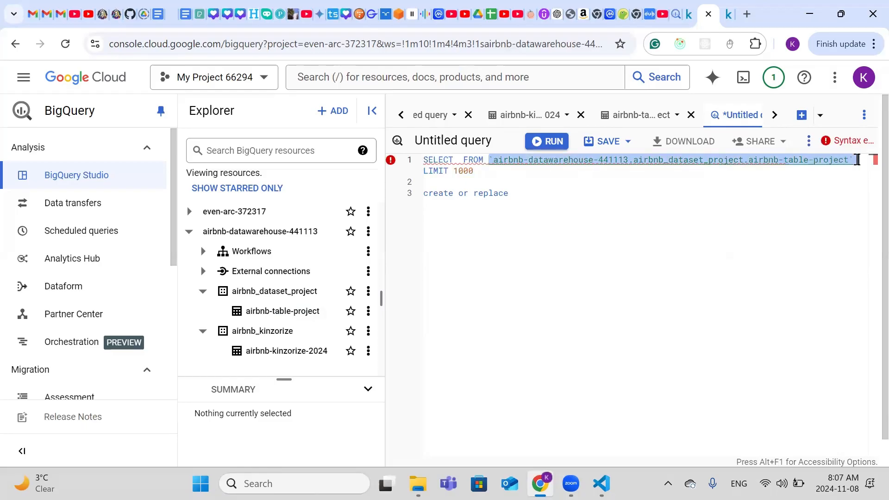
pyautogui.click(540, 193)
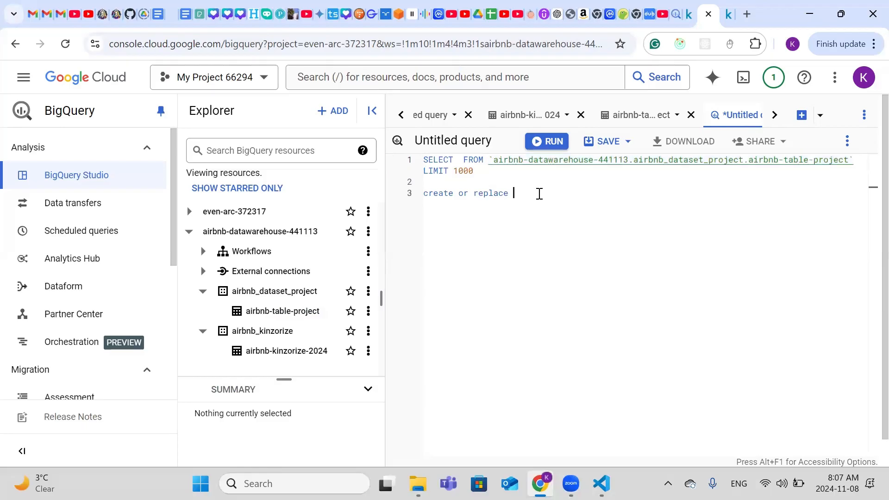
pyautogui.hotkey('ctrl', 'v')
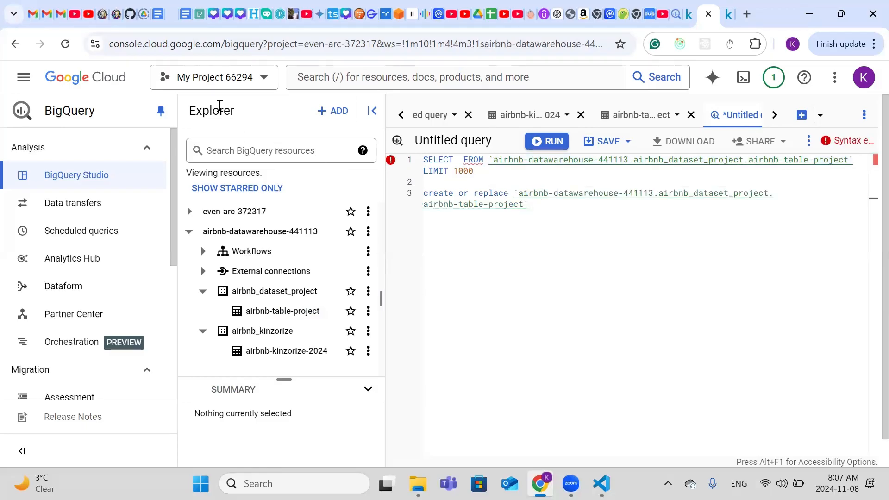
# Step: Switch to the "sql correct" email in Gmail and examine its CREATE OR REPLACE TABLE query and column aliases
pyautogui.click(59, 17)
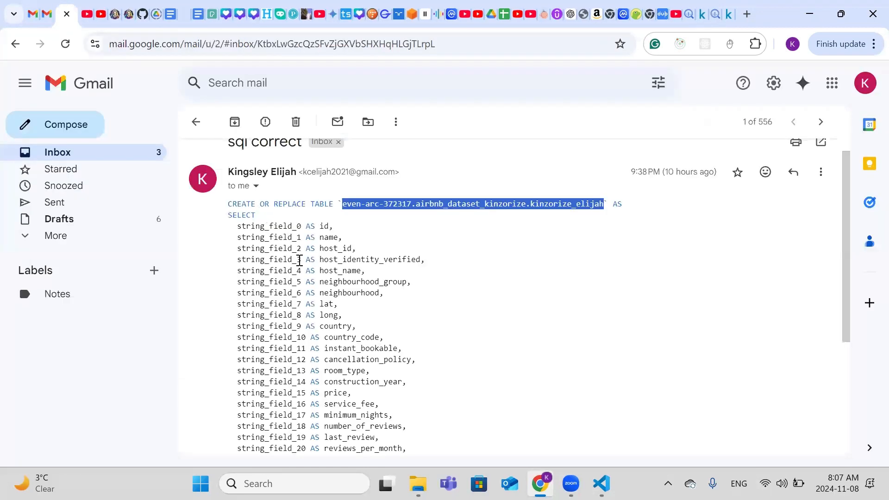
pyautogui.scroll(-2, 299, 260)
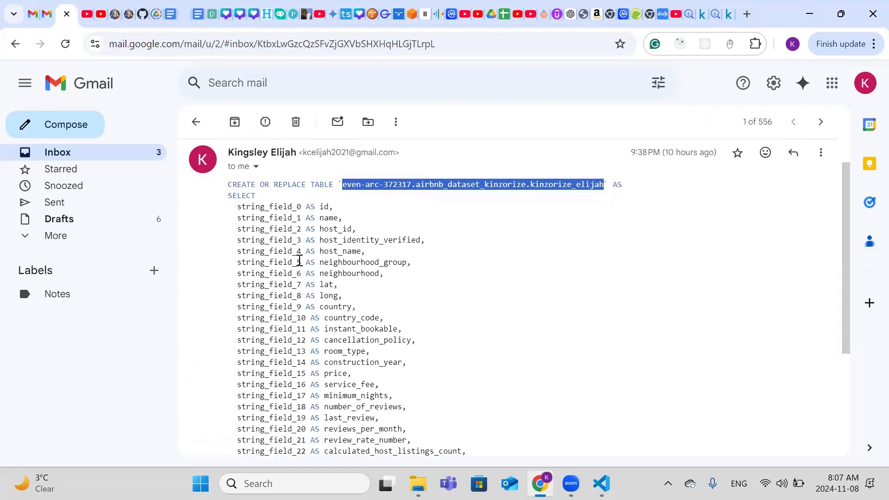
pyautogui.scroll(-1, 299, 260)
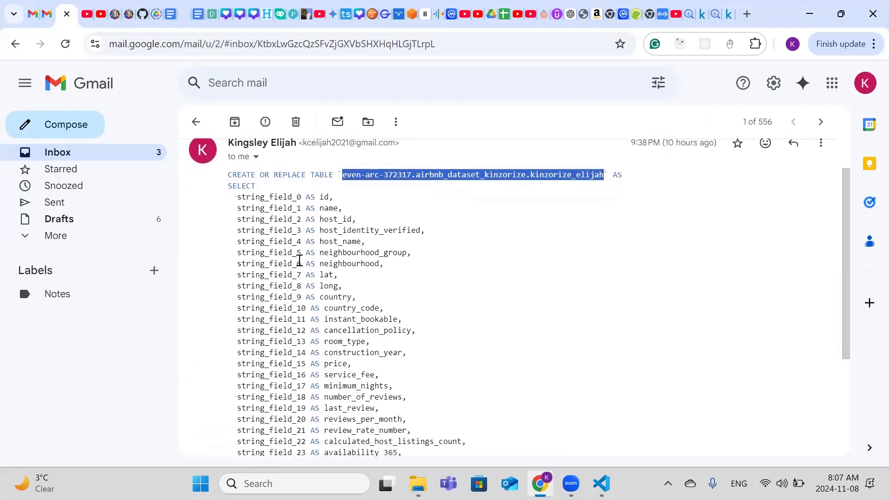
pyautogui.scroll(-2, 299, 260)
pyautogui.scroll(2, 298, 258)
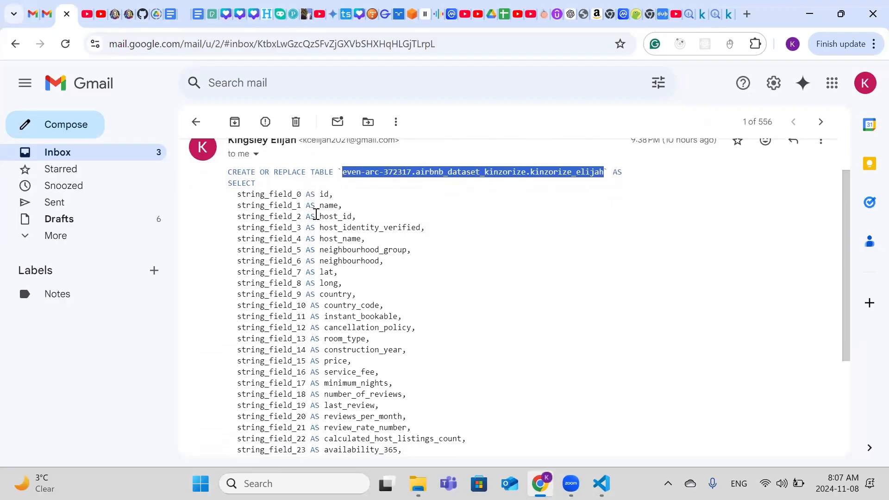
pyautogui.scroll(-1, 345, 209)
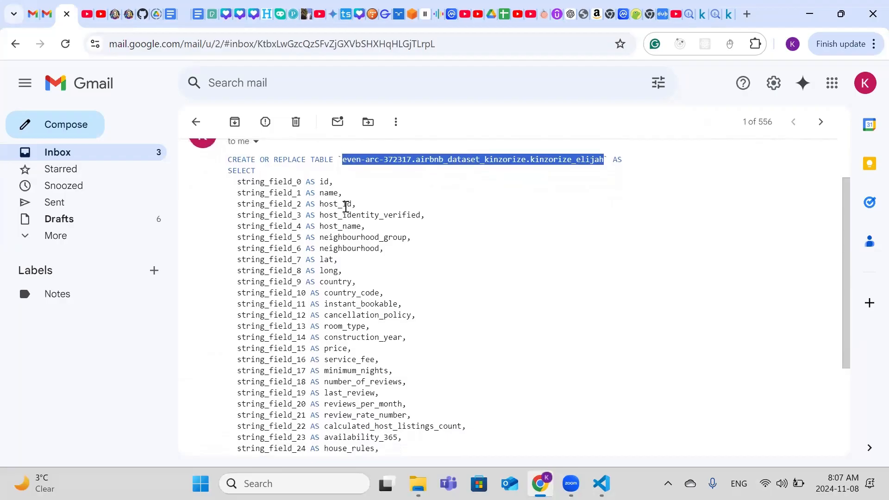
pyautogui.scroll(1, 346, 208)
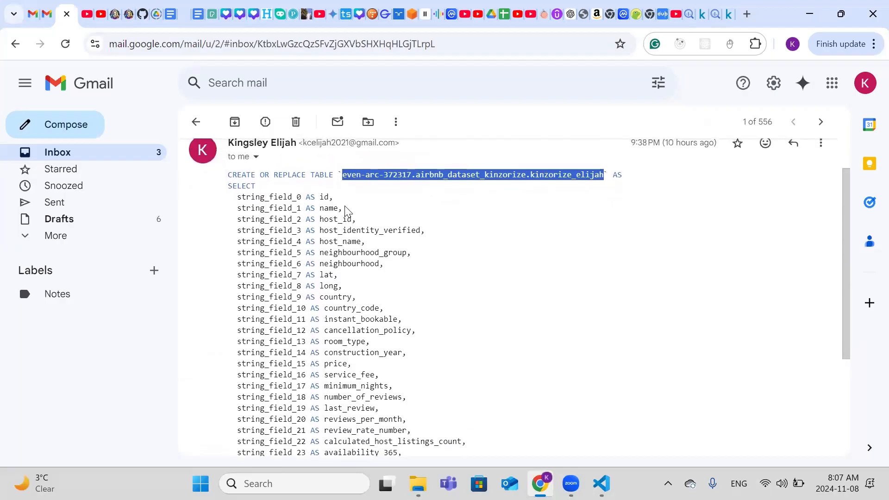
pyautogui.scroll(1, 345, 209)
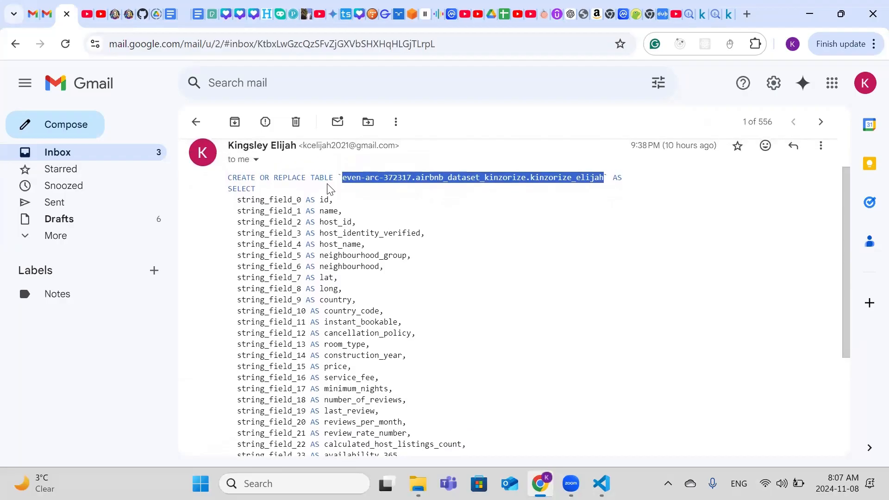
pyautogui.scroll(-2, 327, 185)
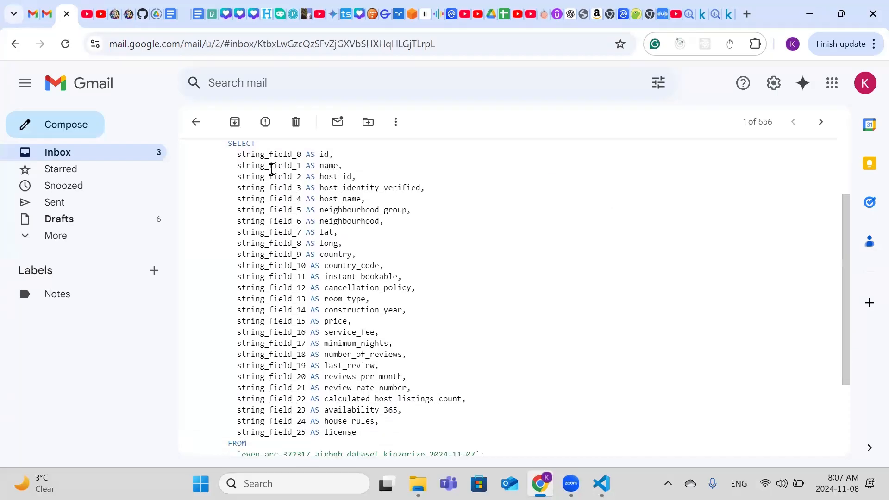
pyautogui.scroll(1, 259, 172)
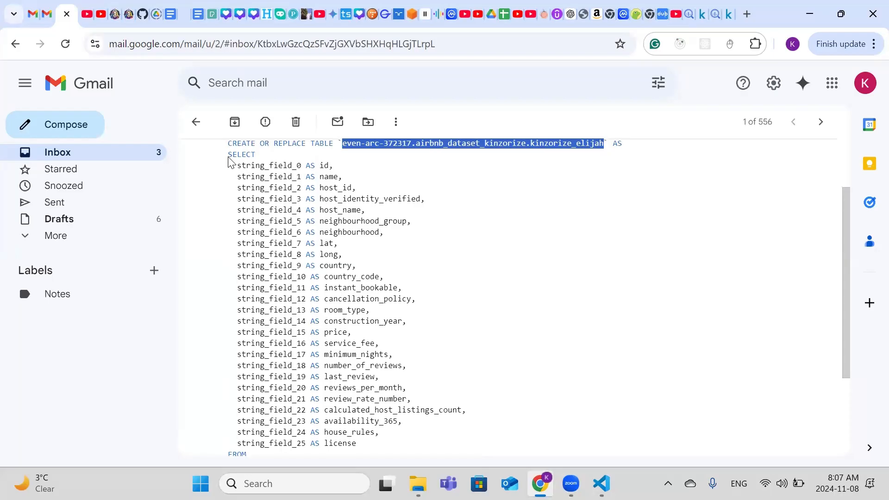
# Step: Select the email's query text from SELECT through "string_field_25 AS license" and review the selection
pyautogui.moveTo(228, 157); pyautogui.dragTo(364, 288)
pyautogui.moveTo(373, 372); pyautogui.dragTo(375, 451)
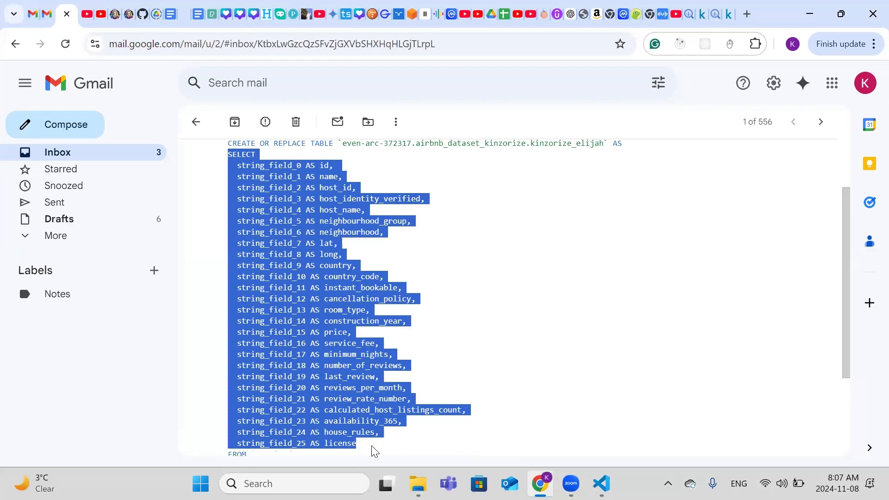
pyautogui.scroll(-2, 423, 387)
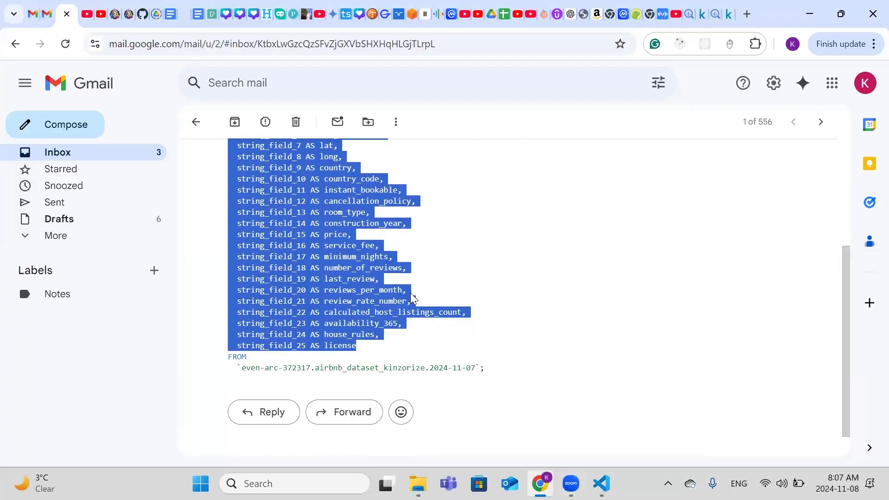
pyautogui.scroll(3, 419, 250)
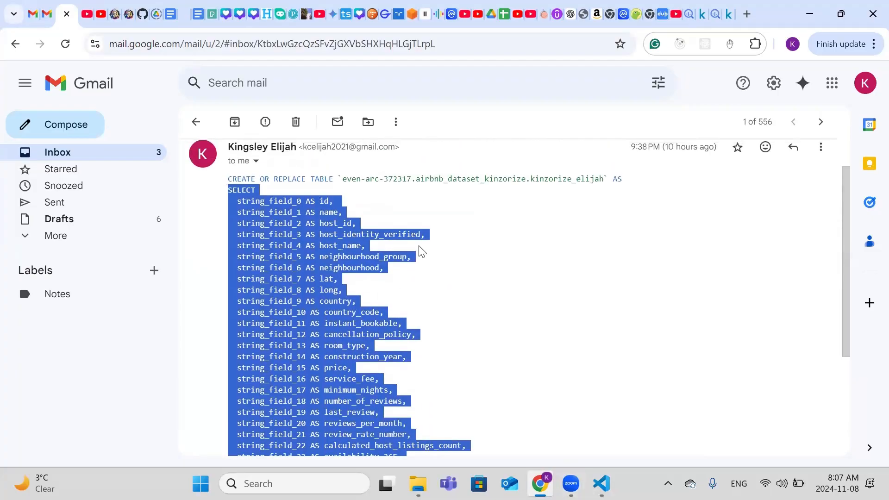
# Step: Return to the BigQuery query and append ".correct_row_headers" inside the backquotes of the create or replace table path
pyautogui.click(715, 14)
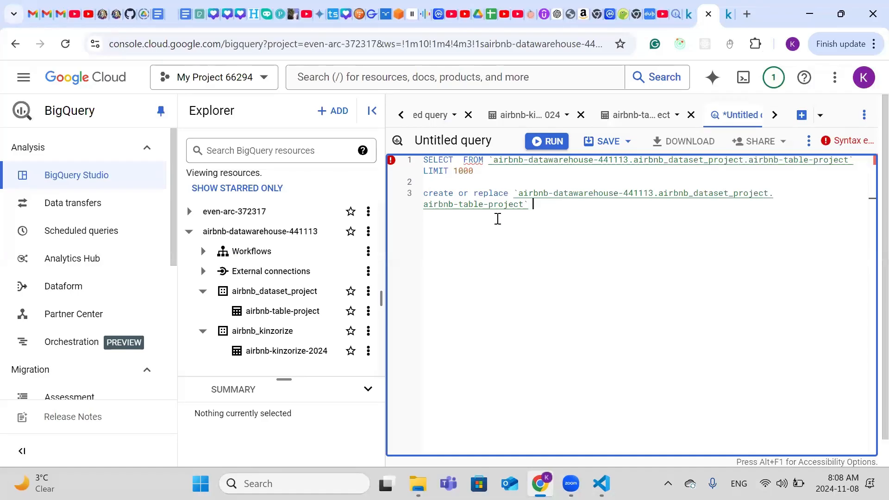
pyautogui.click(525, 205)
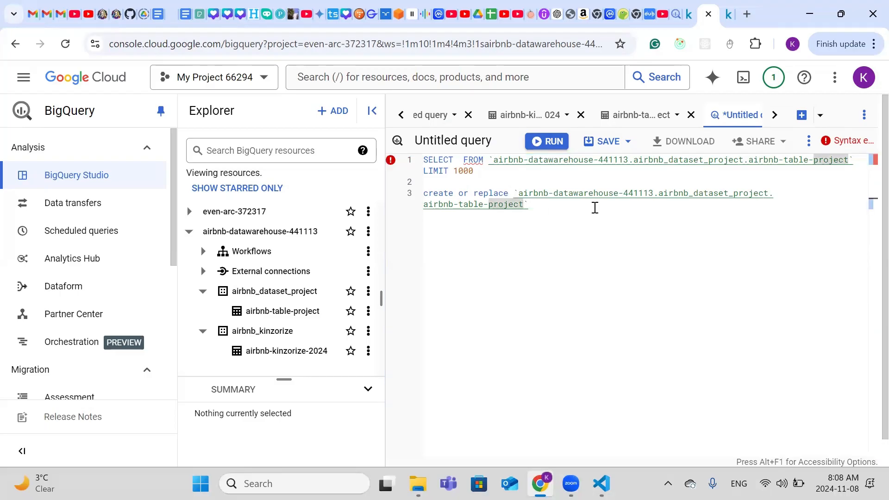
pyautogui.write('.')
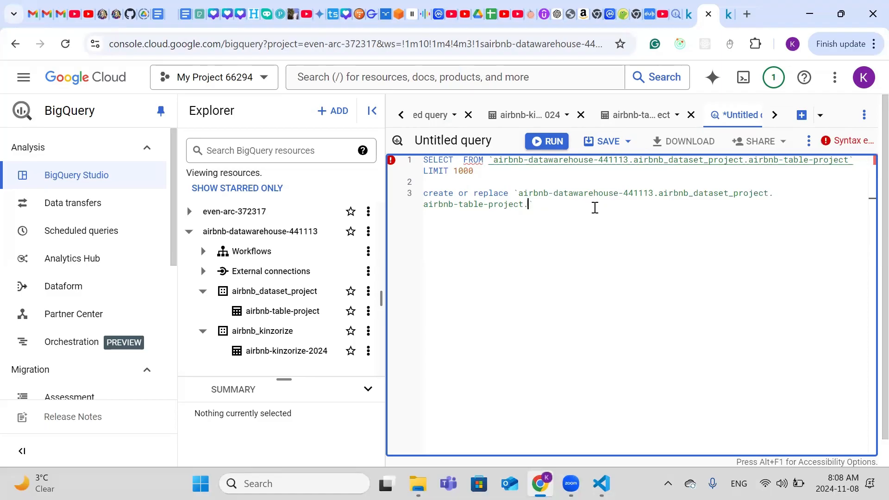
pyautogui.write('correct')
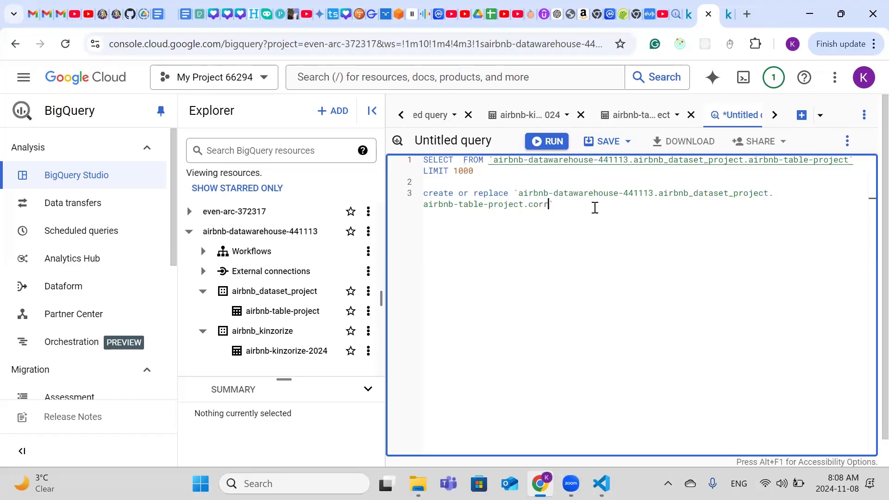
pyautogui.write('ed')
pyautogui.press('BackSpace')
pyautogui.press('BackSpace')
pyautogui.write('-')
pyautogui.write('row')
pyautogui.press('BackSpace')
pyautogui.press('BackSpace')
pyautogui.press('BackSpace')
pyautogui.press('BackSpace')
pyautogui.write('_row_header')
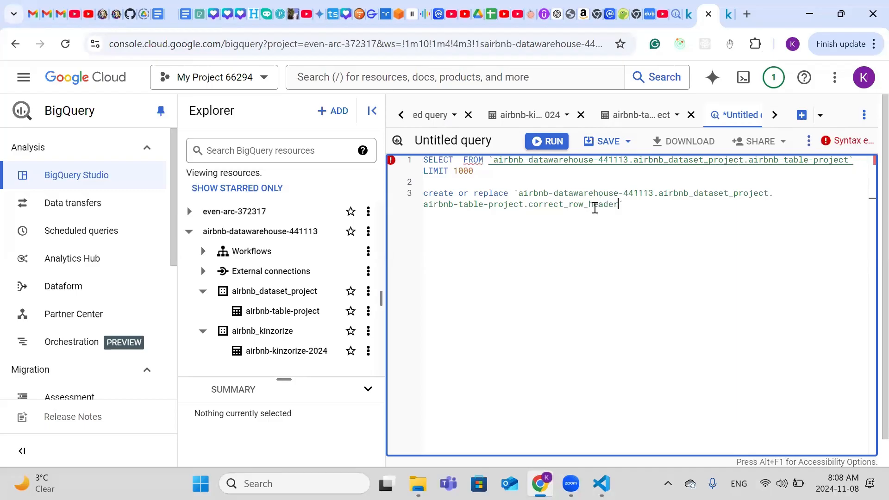
pyautogui.write('s')
pyautogui.click(637, 206)
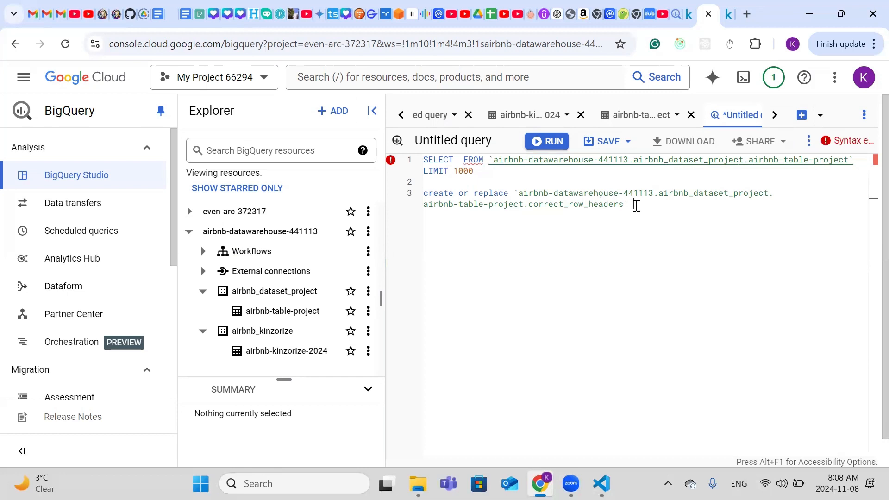
# Step: Paste the copied SELECT block, string_field_0 AS id through string_field_25 AS license, on a new line below the create or replace path and review it
pyautogui.press('Return')
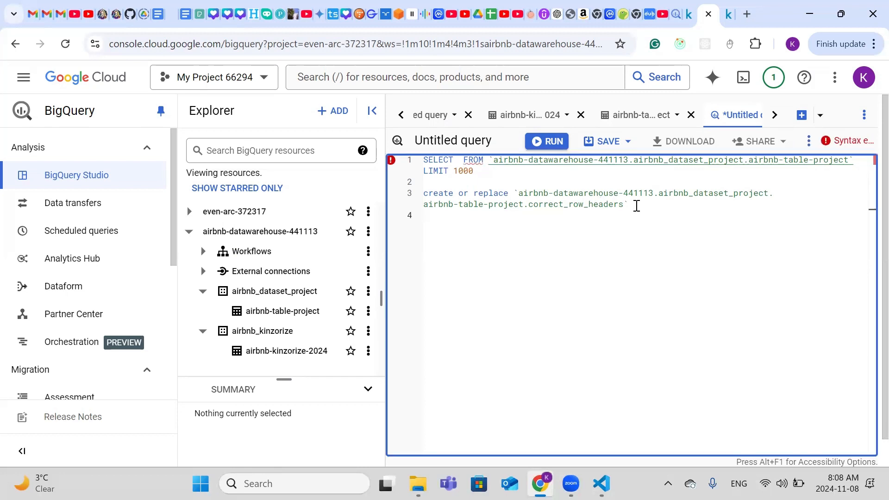
pyautogui.hotkey('ctrl', 'v')
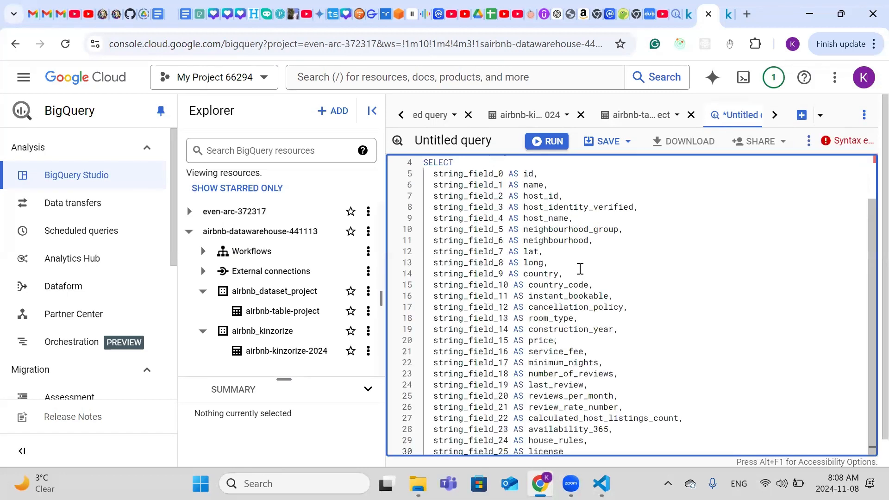
pyautogui.scroll(2, 580, 268)
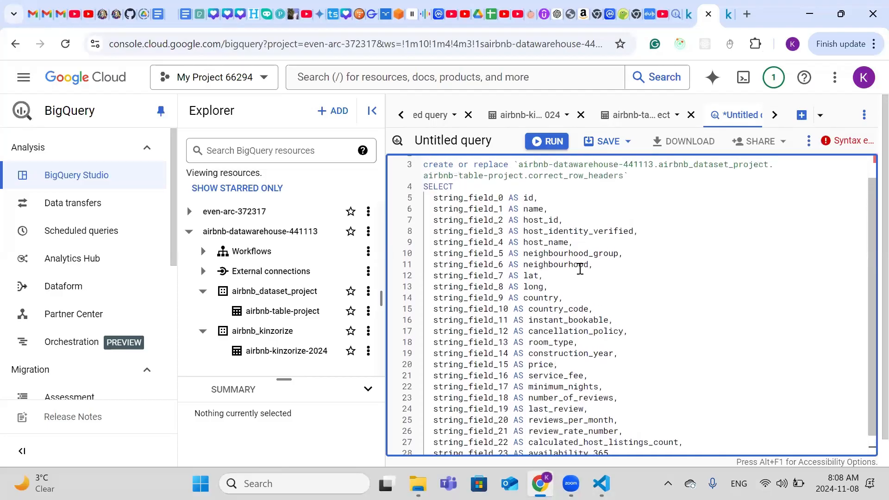
pyautogui.scroll(1, 579, 268)
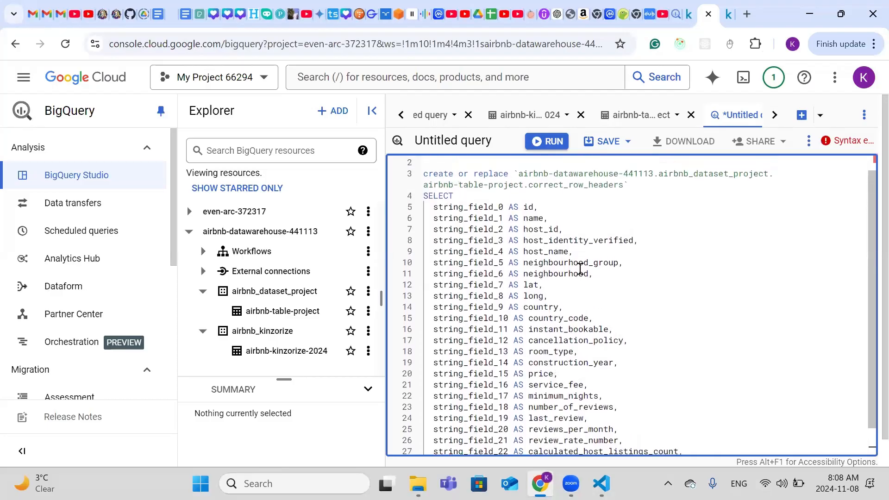
pyautogui.scroll(-2, 580, 268)
pyautogui.scroll(3, 580, 268)
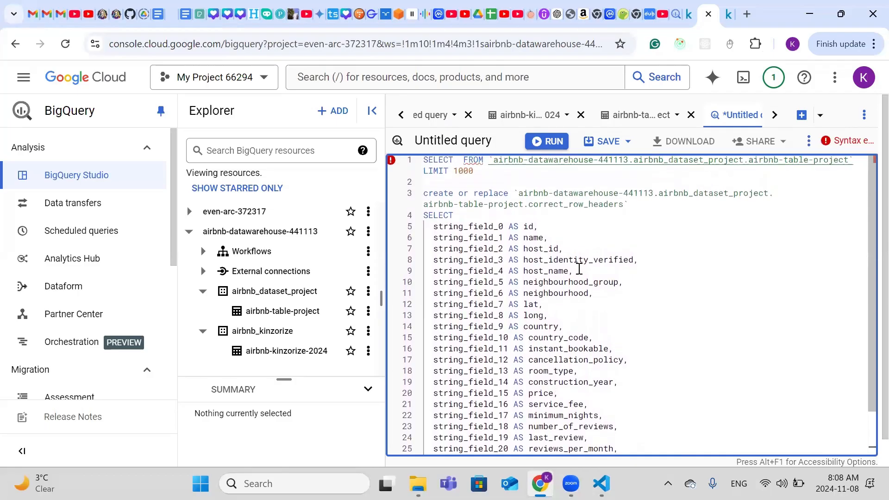
# Step: Place the text cursor between SELECT and FROM in the query's first line
pyautogui.scroll(-2, 579, 269)
pyautogui.scroll(2, 574, 266)
pyautogui.click(460, 160)
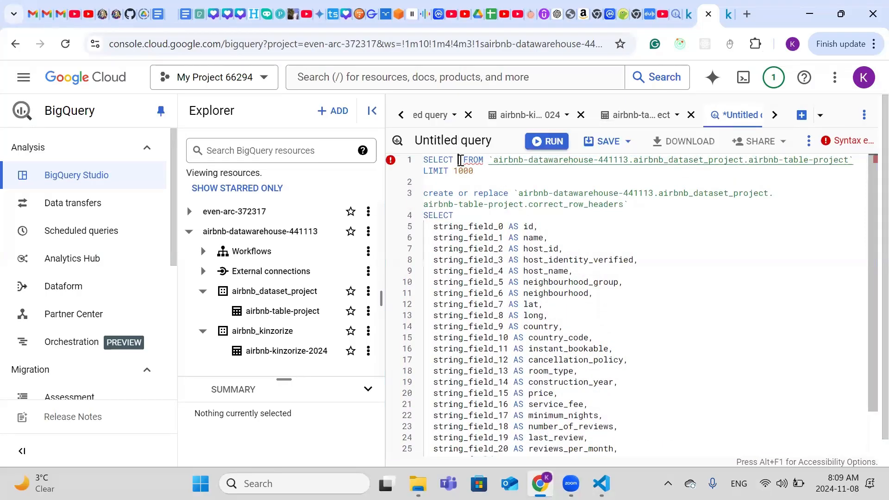
# Step: Copy the FROM clause for airbnb-table-project from the first query and paste it below the string_field_25 AS license line
pyautogui.moveTo(460, 159); pyautogui.dragTo(855, 163)
pyautogui.hotkey('ctrl', 'c')
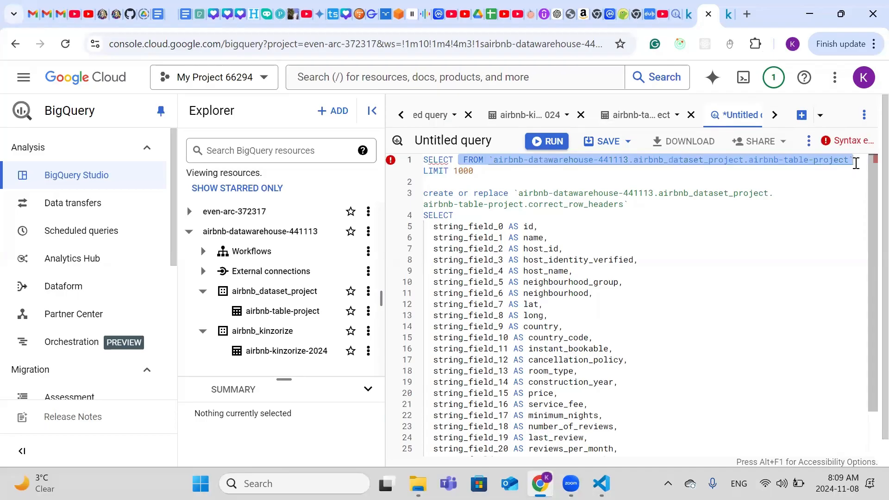
pyautogui.scroll(-3, 722, 298)
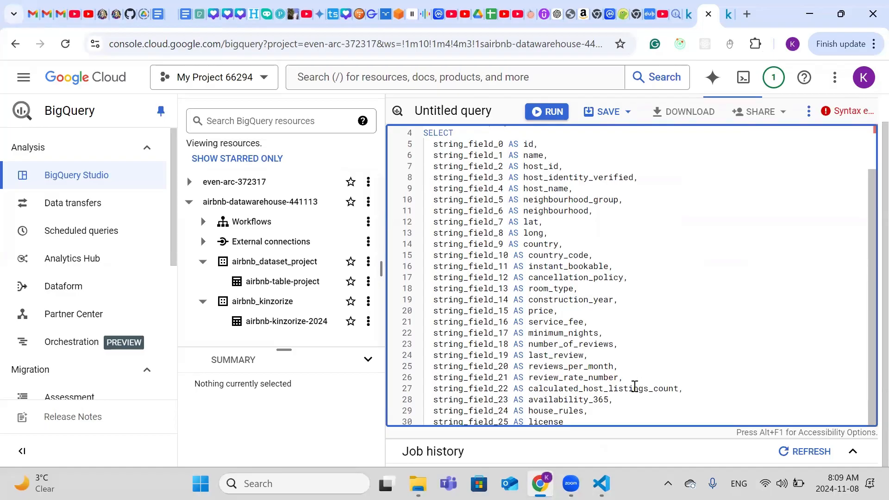
pyautogui.click(608, 417)
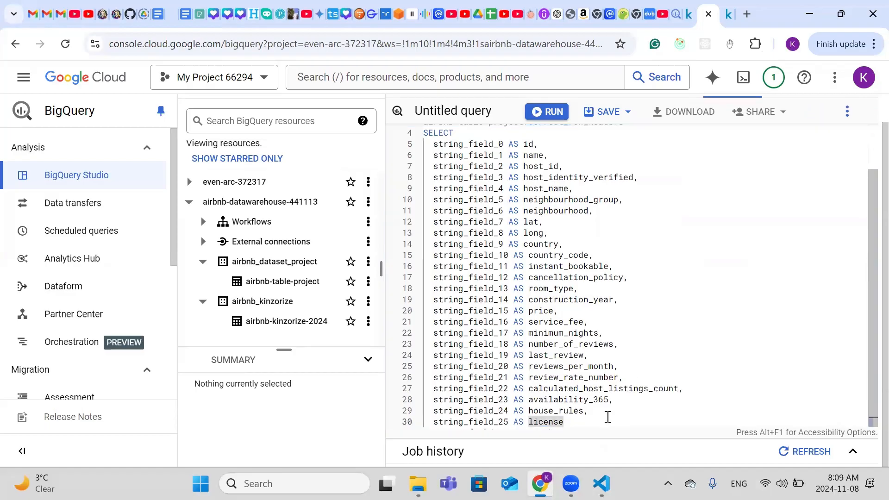
pyautogui.press('Return')
pyautogui.press('Return')
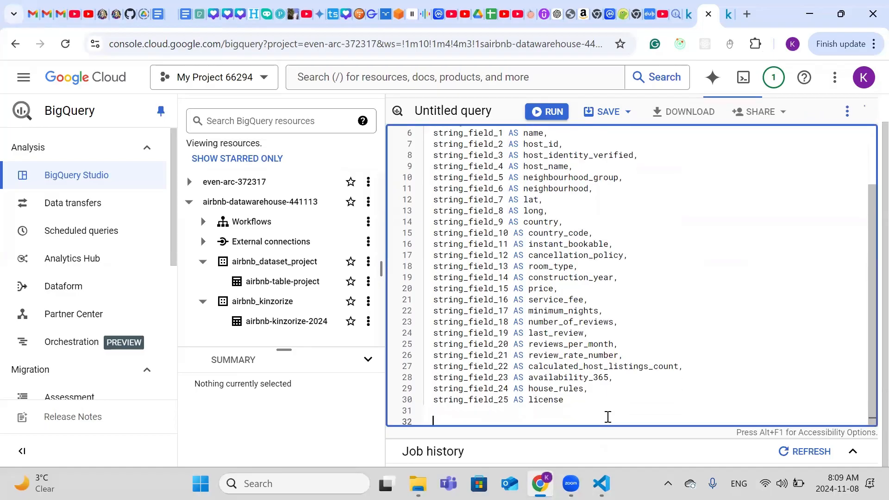
pyautogui.hotkey('ctrl', 'v')
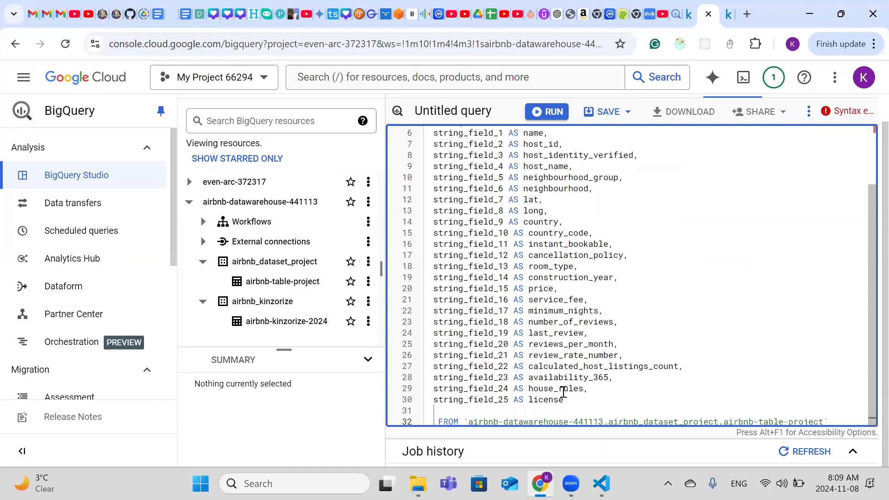
# Step: Replace the source column string_field_0 with id in the first line of the column list
pyautogui.scroll(3, 563, 391)
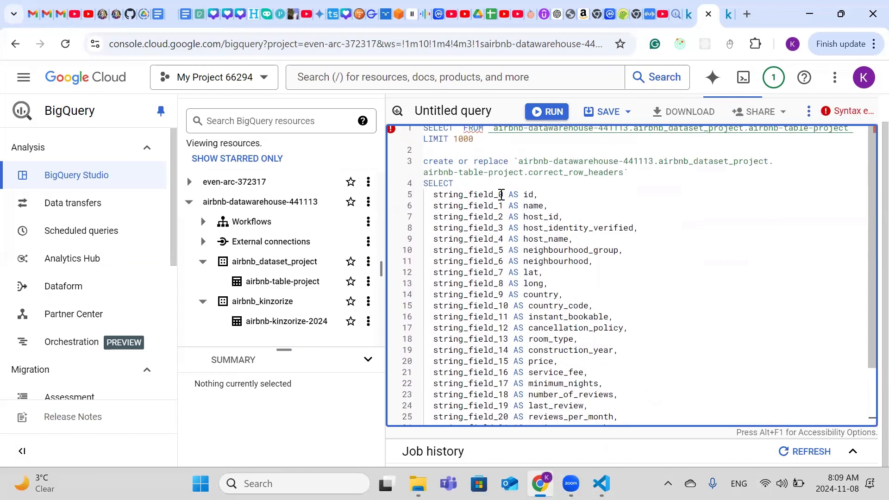
pyautogui.doubleClick(501, 195)
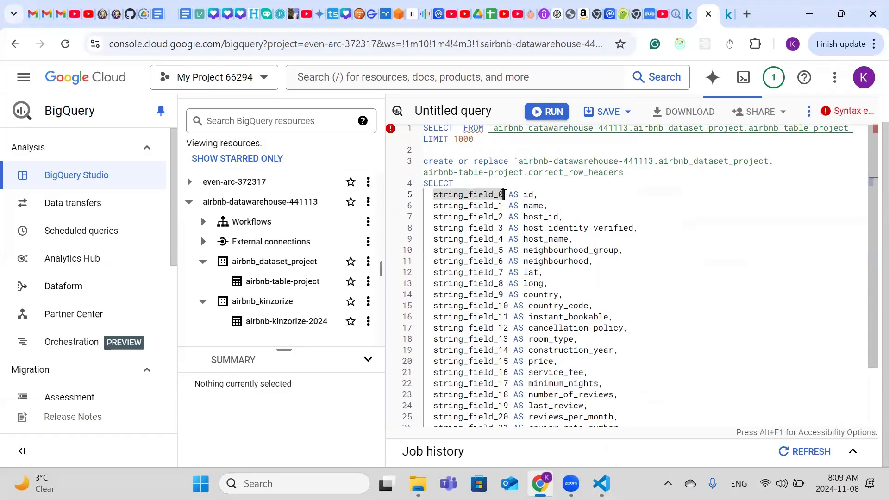
pyautogui.click(504, 195)
pyautogui.press('BackSpace')
pyautogui.press('BackSpace')
pyautogui.press('BackSpace')
pyautogui.press('BackSpace')
pyautogui.press('BackSpace')
pyautogui.press('BackSpace')
pyautogui.press('BackSpace')
pyautogui.press('BackSpace')
pyautogui.press('BackSpace')
pyautogui.press('BackSpace')
pyautogui.press('BackSpace')
pyautogui.press('BackSpace')
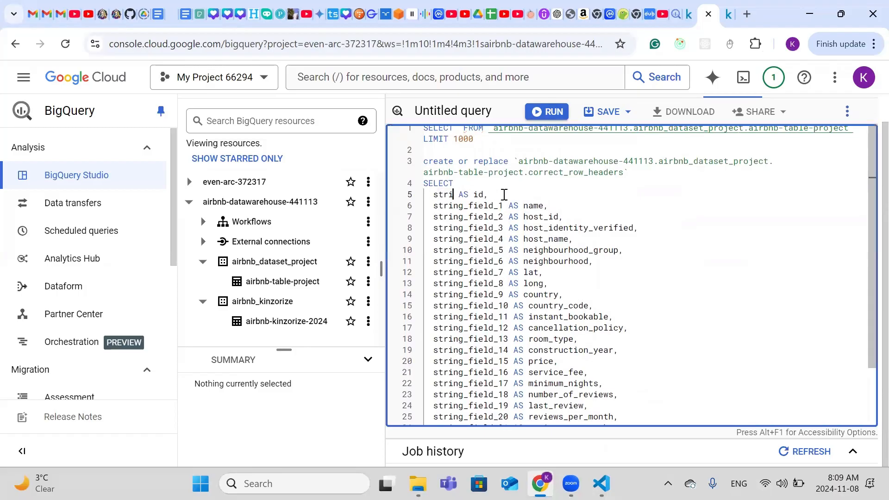
pyautogui.press('BackSpace')
pyautogui.press('BackSpace')
pyautogui.write('id')
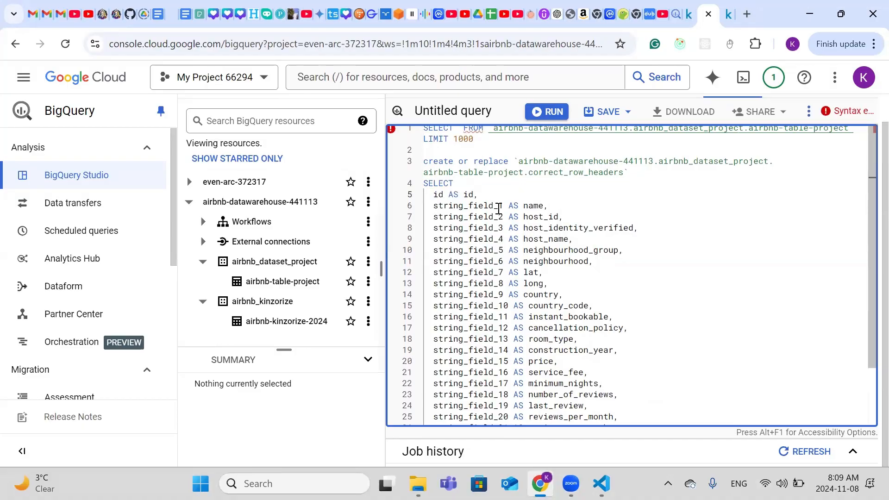
# Step: Replace the source column string_field_1 with name in the line aliased as name
pyautogui.click(501, 207)
pyautogui.press('BackSpace')
pyautogui.press('BackSpace')
pyautogui.press('BackSpace')
pyautogui.press('BackSpace')
pyautogui.press('BackSpace')
pyautogui.press('BackSpace')
pyautogui.press('BackSpace')
pyautogui.press('BackSpace')
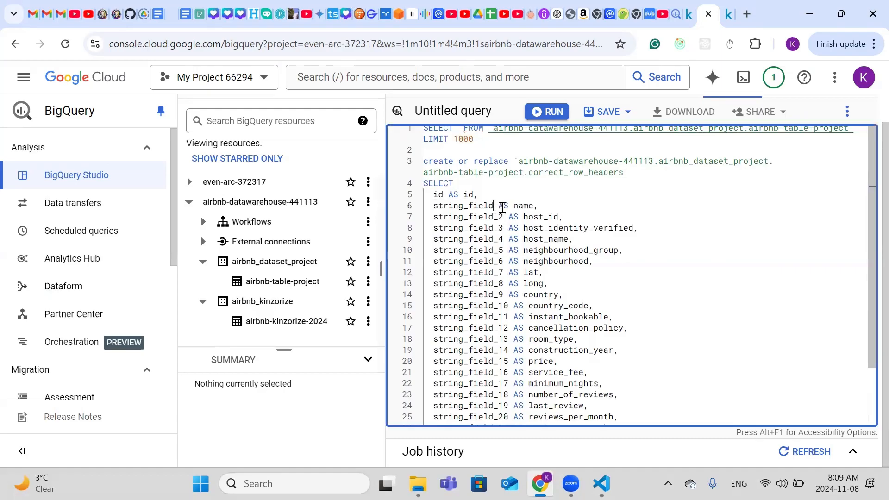
pyautogui.press('BackSpace')
pyautogui.press('BackSpace')
pyautogui.press('BackSpace')
pyautogui.press('BackSpace')
pyautogui.press('BackSpace')
pyautogui.press('BackSpace')
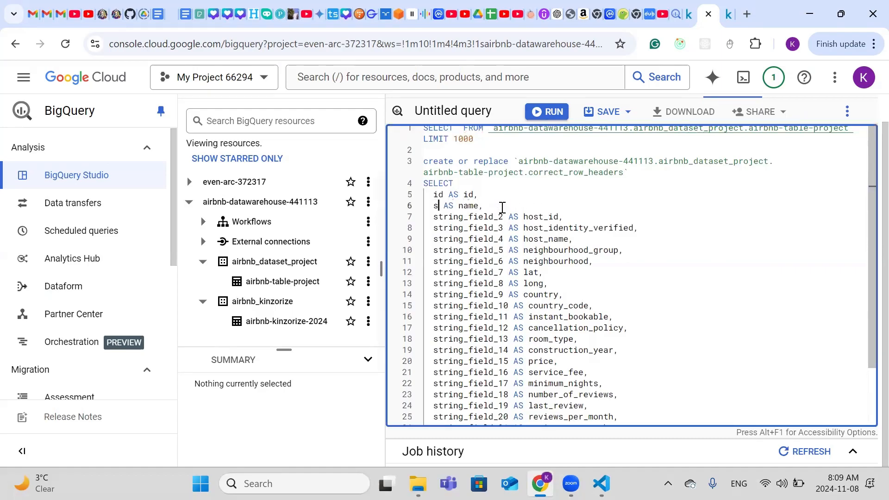
pyautogui.write('name')
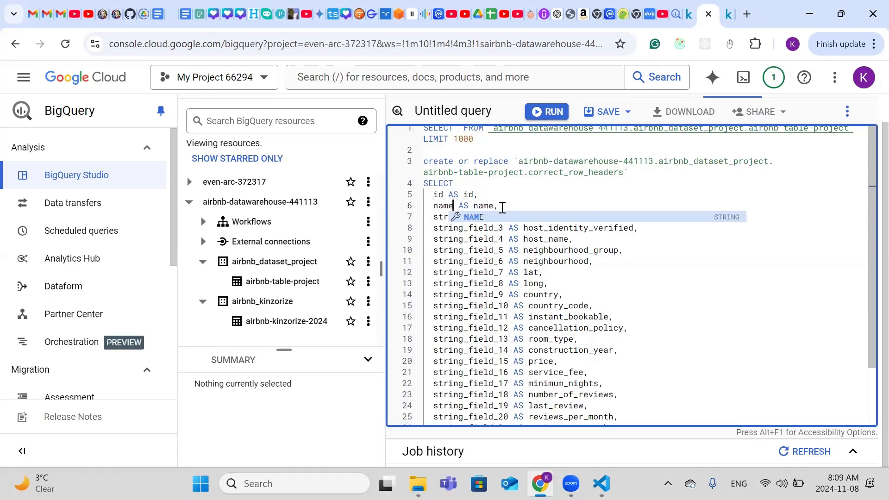
pyautogui.click(469, 278)
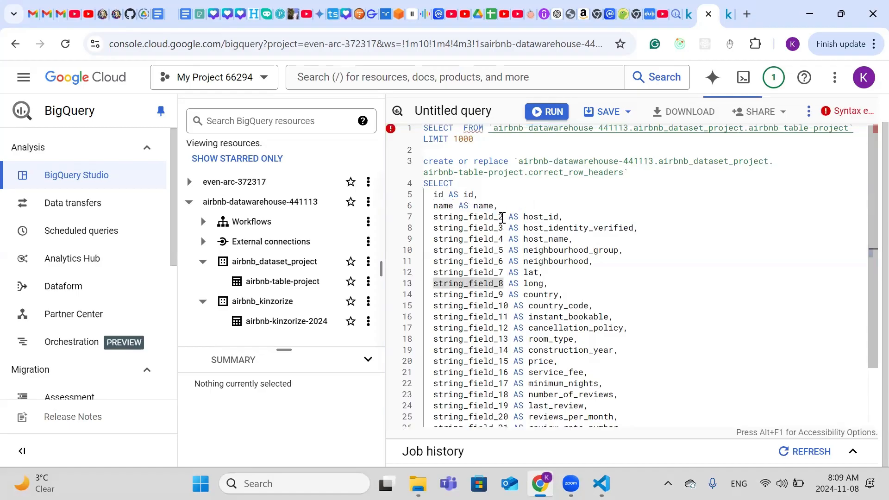
# Step: Replace the source column string_field_2 with host id in the line aliased as host_id
pyautogui.click(501, 217)
pyautogui.press('BackSpace')
pyautogui.press('BackSpace')
pyautogui.press('BackSpace')
pyautogui.press('BackSpace')
pyautogui.press('BackSpace')
pyautogui.press('BackSpace')
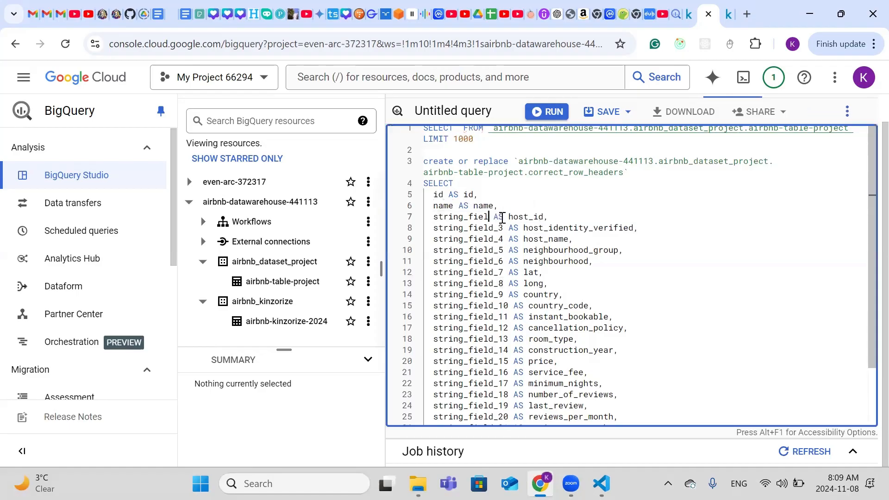
pyautogui.press('BackSpace')
pyautogui.press('BackSpace')
pyautogui.press('BackSpace')
pyautogui.press('BackSpace')
pyautogui.press('BackSpace')
pyautogui.press('BackSpace')
pyautogui.press('BackSpace')
pyautogui.press('BackSpace')
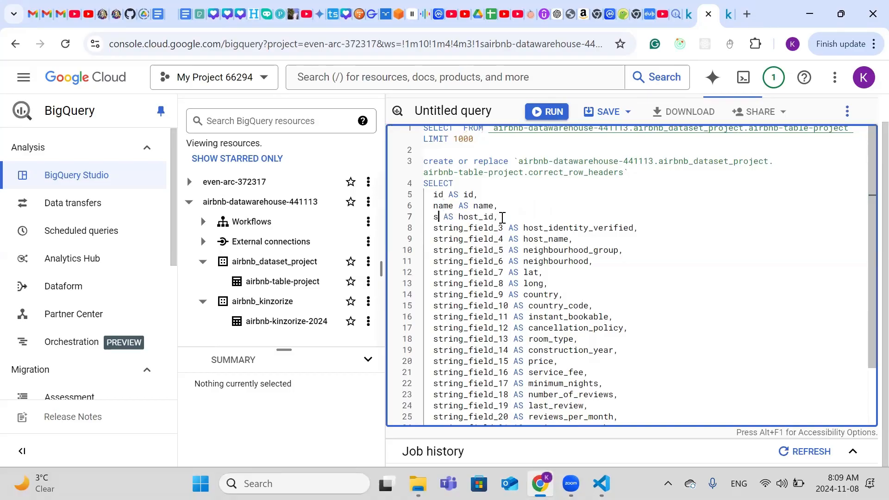
pyautogui.write('hold')
pyautogui.press('BackSpace')
pyautogui.press('BackSpace')
pyautogui.write('st id')
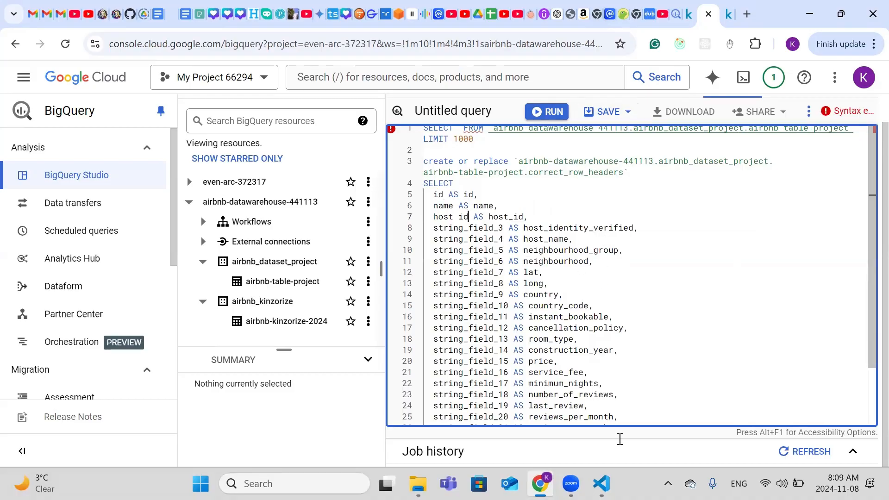
# Step: Check the header row of Airbnb_Open_Data.csv in VS Code, and replace string_field_3 with host_identity_verified in the BigQuery query
pyautogui.click(601, 484)
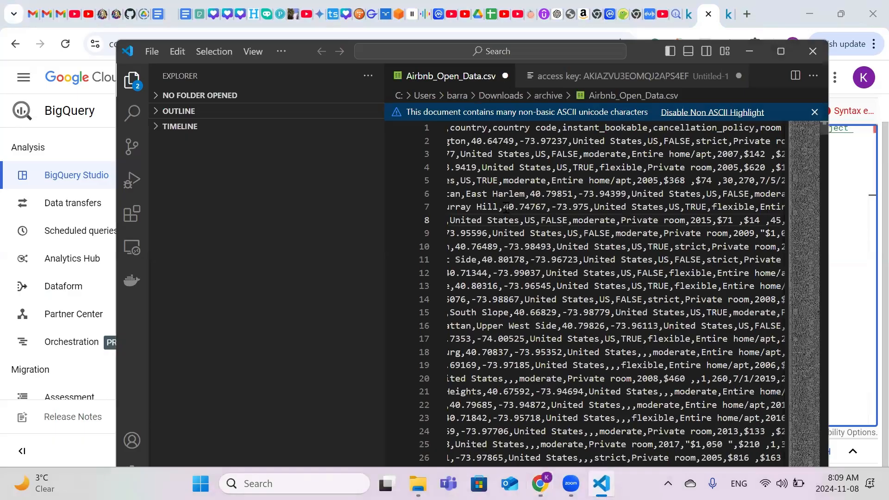
pyautogui.hscroll(-3, 505, 208)
pyautogui.hscroll(-5, 506, 208)
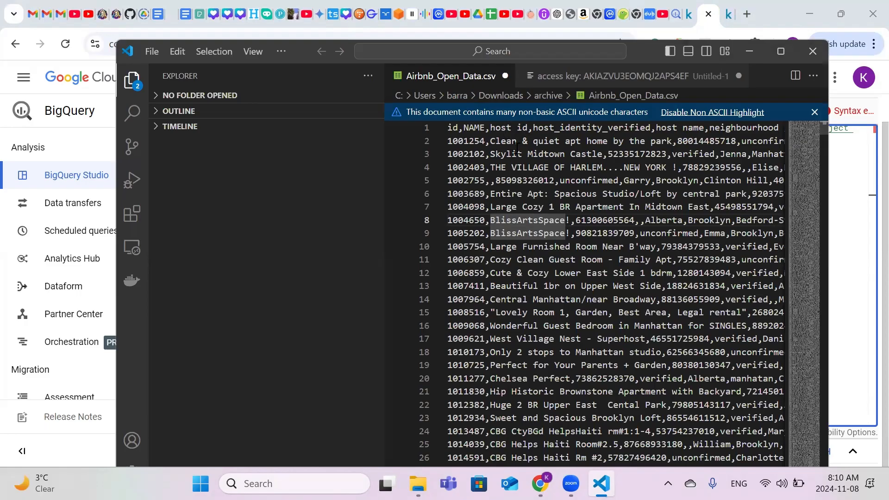
pyautogui.click(852, 313)
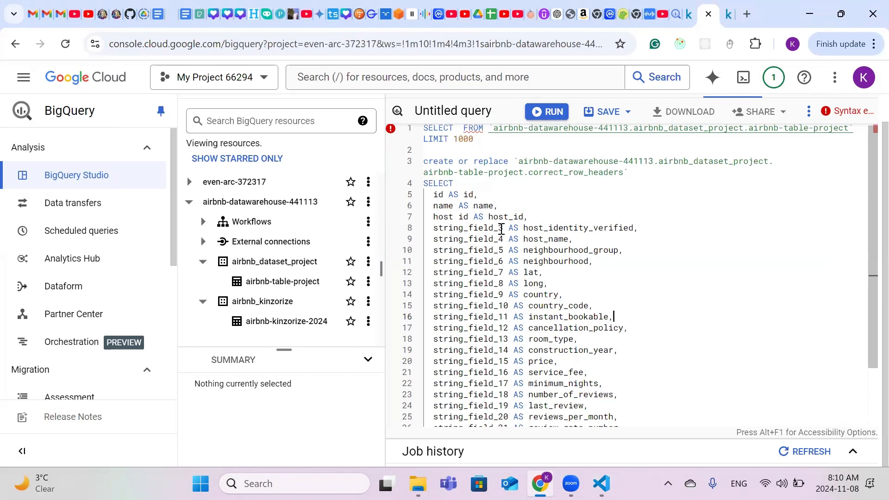
pyautogui.doubleClick(501, 230)
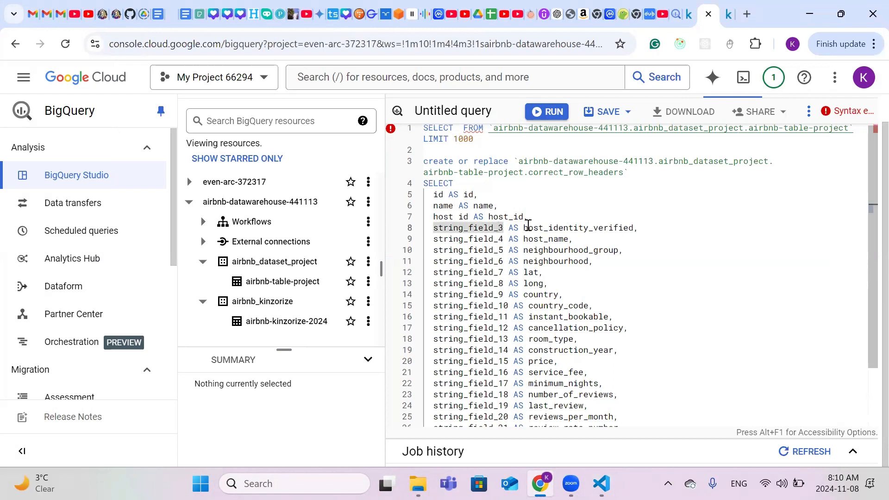
pyautogui.moveTo(522, 228); pyautogui.dragTo(633, 226)
pyautogui.hotkey('ctrl', 'c')
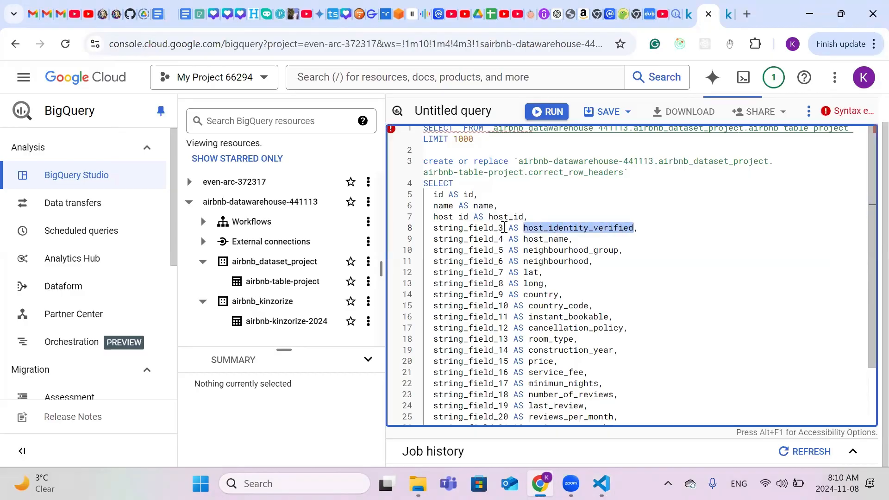
pyautogui.click(504, 227)
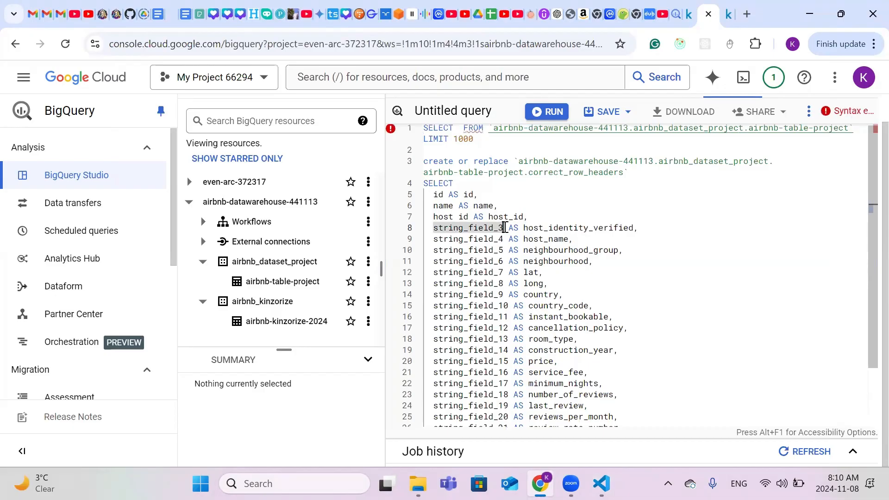
pyautogui.moveTo(504, 227); pyautogui.dragTo(432, 229)
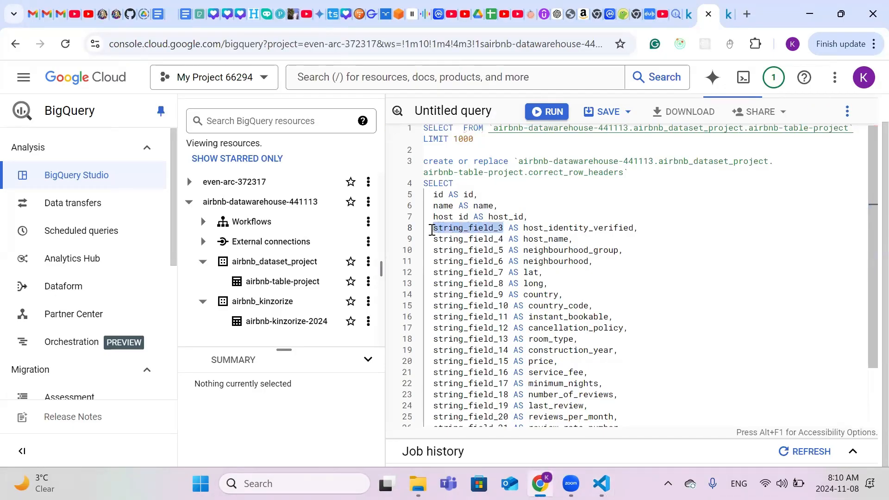
pyautogui.hotkey('ctrl', 'v')
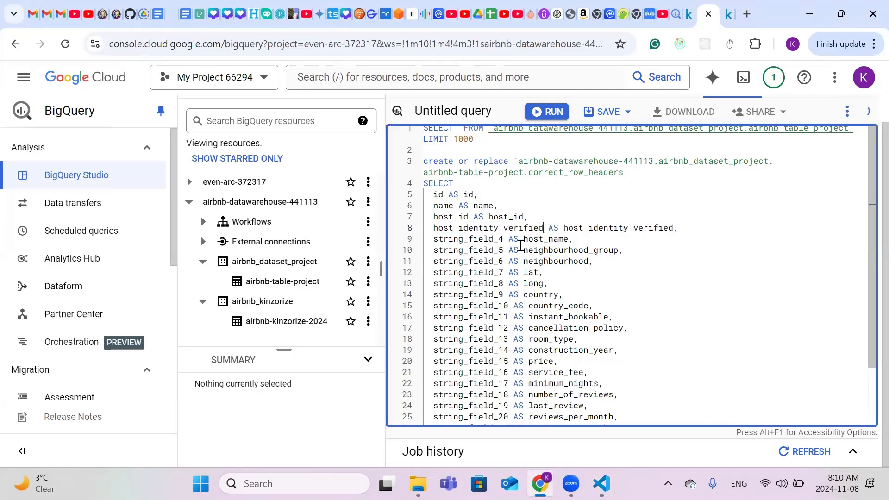
# Step: Replace the source column string_field_4 with host name in the line aliased as host_name
pyautogui.click(502, 241)
pyautogui.press('BackSpace')
pyautogui.press('BackSpace')
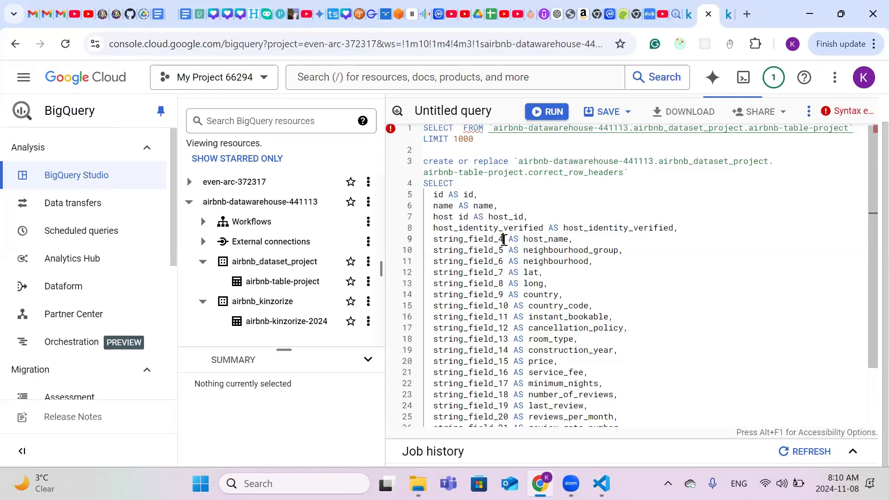
pyautogui.press('BackSpace')
pyautogui.press('BackSpace')
pyautogui.press('BackSpace')
pyautogui.press('BackSpace')
pyautogui.press('BackSpace')
pyautogui.press('BackSpace')
pyautogui.press('BackSpace')
pyautogui.press('BackSpace')
pyautogui.press('BackSpace')
pyautogui.press('BackSpace')
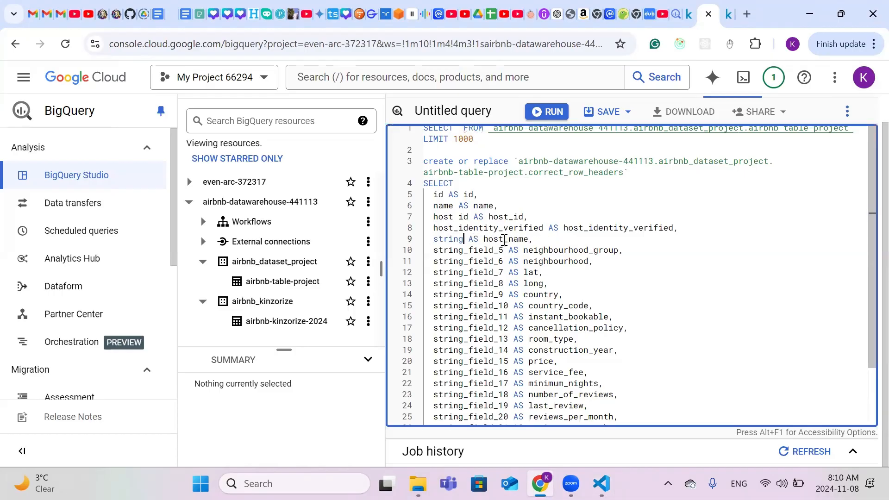
pyautogui.press('BackSpace')
pyautogui.press('BackSpace')
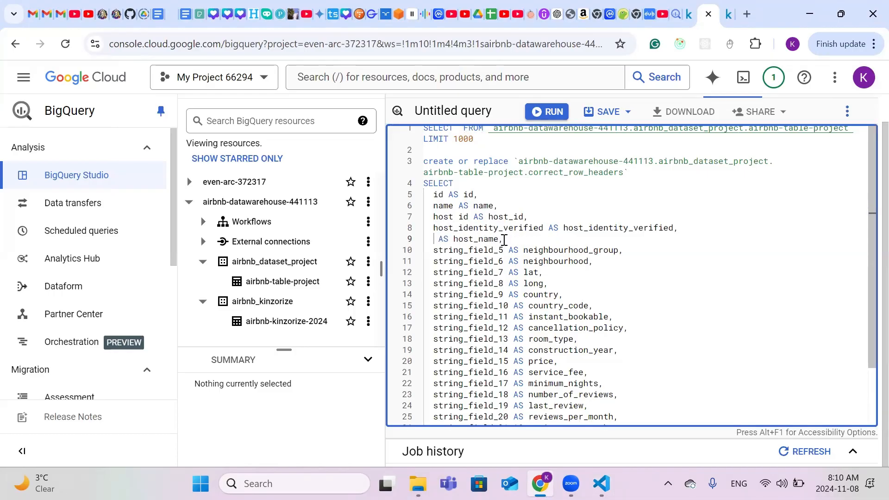
pyautogui.write('host')
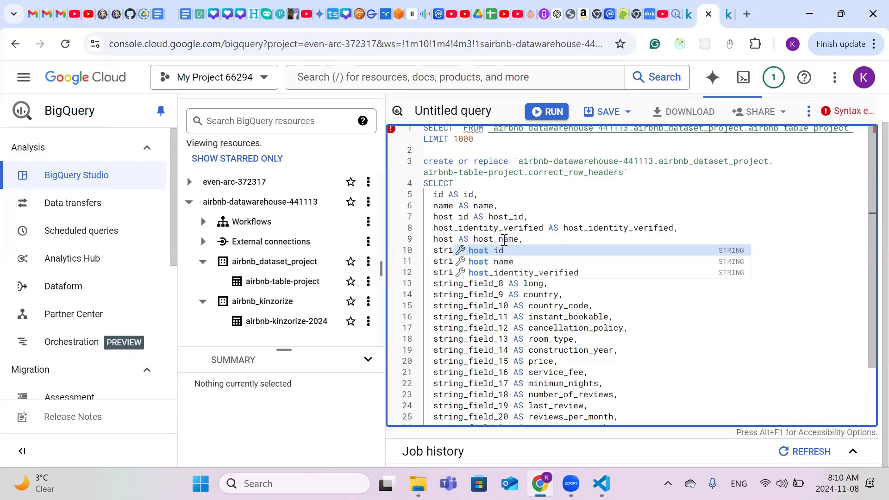
pyautogui.write(' namr')
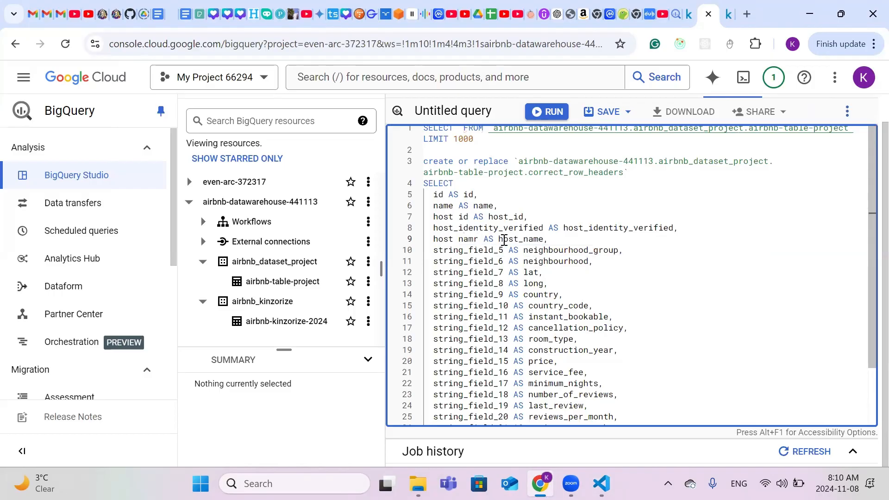
pyautogui.press('BackSpace')
pyautogui.write('e')
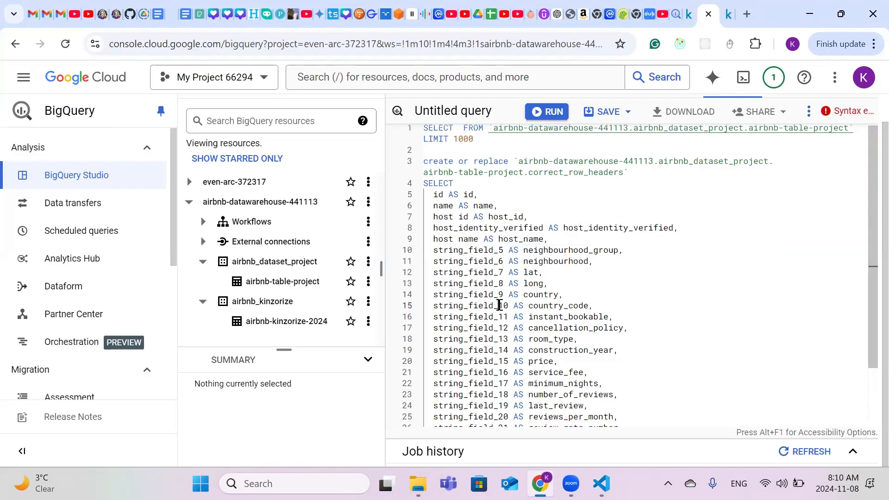
pyautogui.click(499, 306)
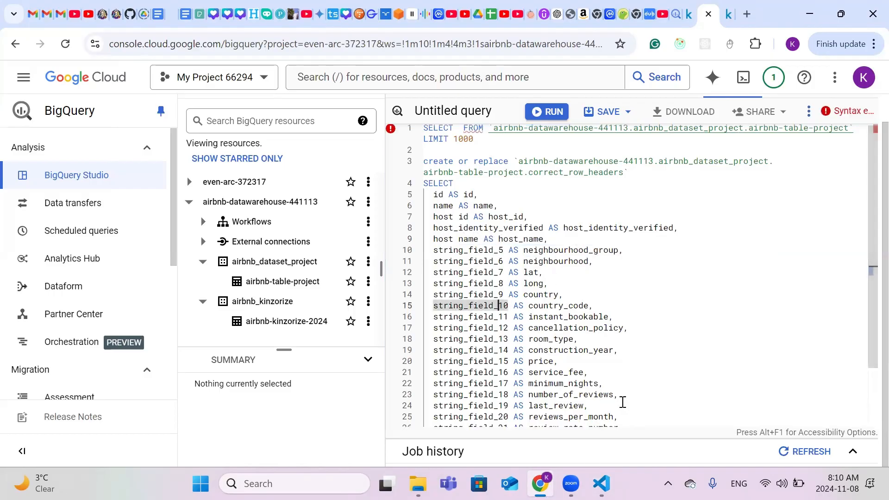
# Step: Copy the neighbourhood group header from Airbnb_Open_Data.csv in VS Code, and replace string_field_5 with it in the BigQuery query
pyautogui.moveTo(600, 483)
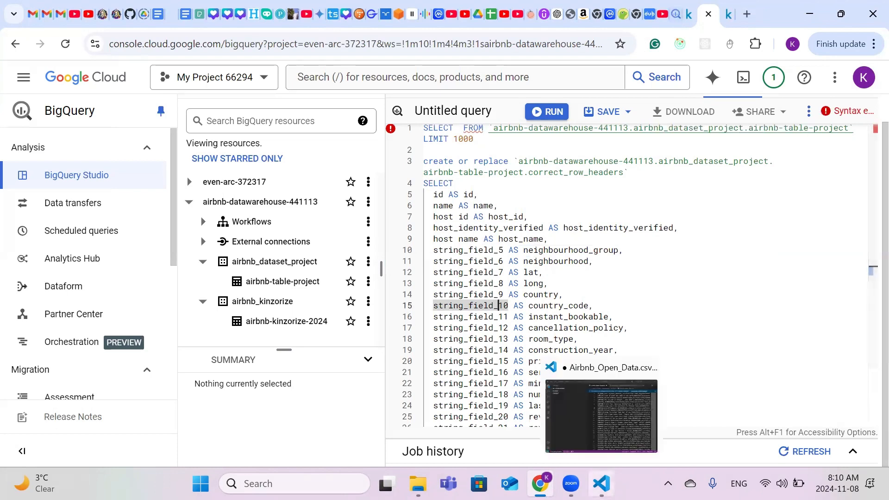
pyautogui.click(601, 416)
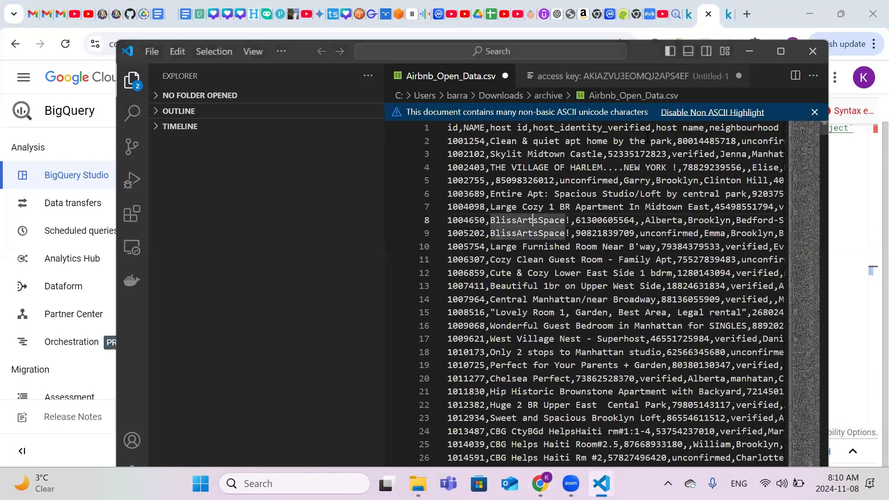
pyautogui.hscroll(3, 691, 147)
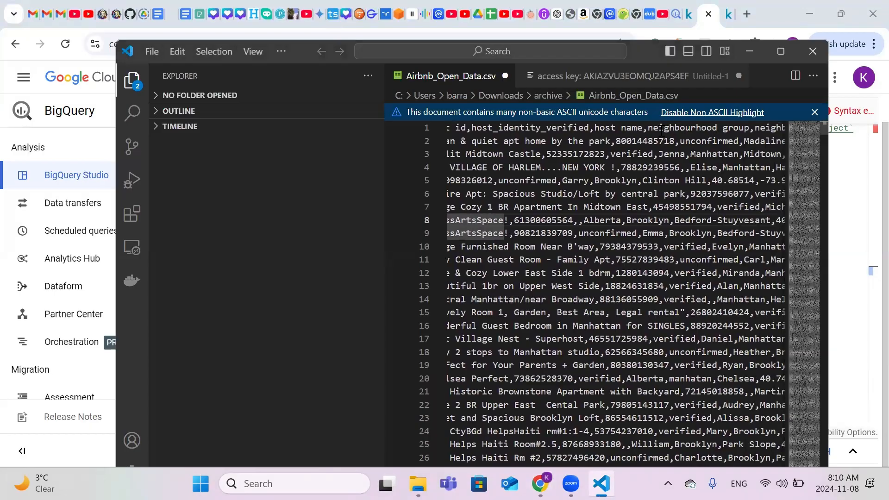
pyautogui.moveTo(649, 127); pyautogui.dragTo(750, 128)
pyautogui.hotkey('ctrl', 'c')
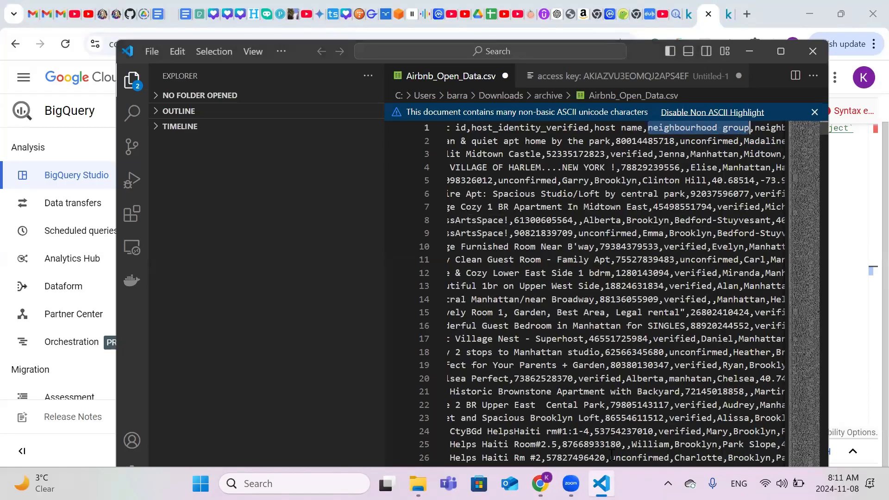
pyautogui.click(749, 50)
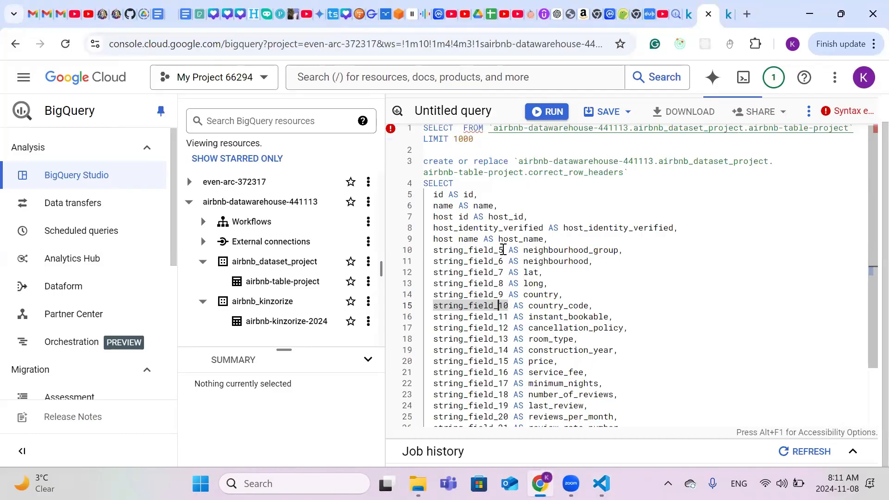
pyautogui.moveTo(503, 250); pyautogui.dragTo(435, 256)
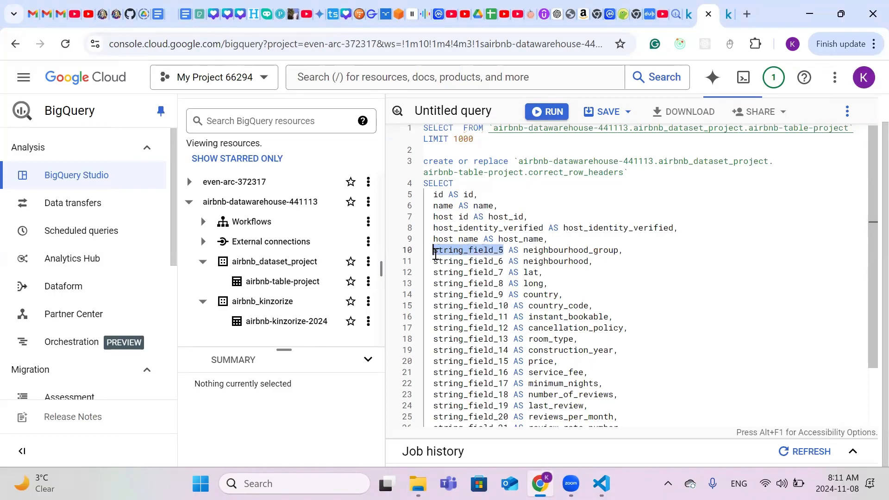
pyautogui.hotkey('ctrl', 'v')
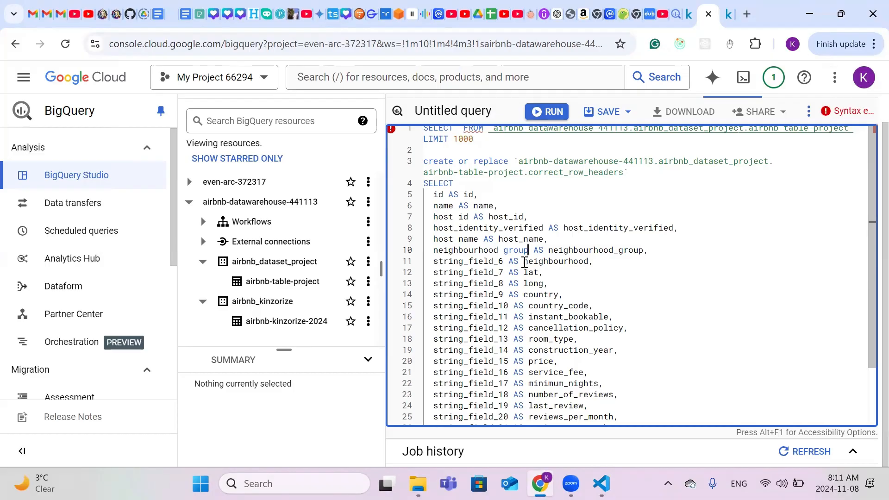
# Step: Replace the source column string_field_6 with neighbourhood in the line aliased as neighbourhood
pyautogui.moveTo(525, 262); pyautogui.dragTo(590, 262)
pyautogui.hotkey('ctrl', 'c')
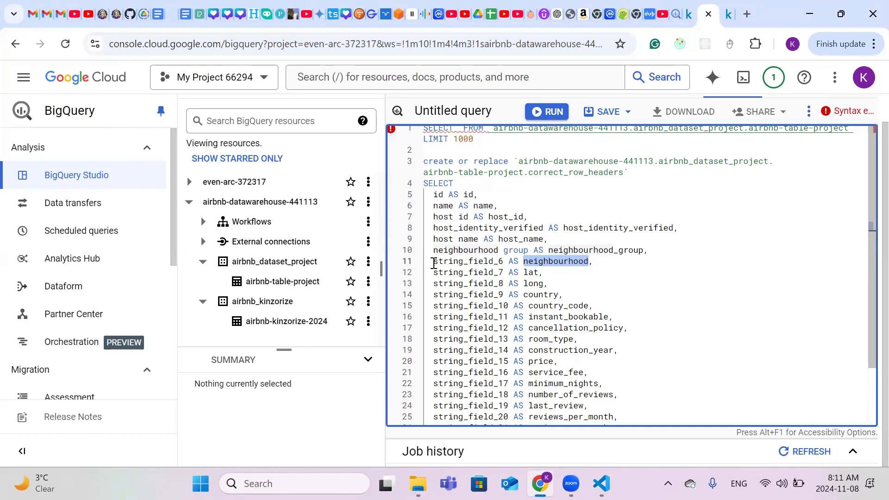
pyautogui.moveTo(434, 262); pyautogui.dragTo(504, 261)
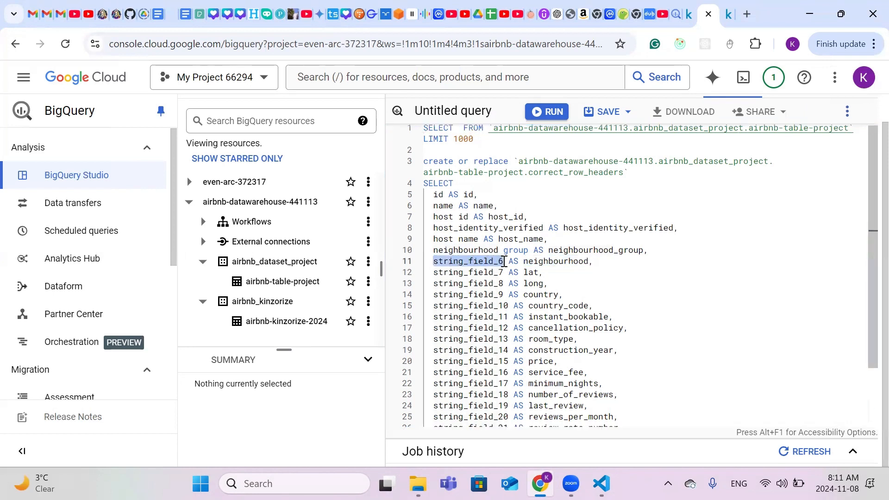
pyautogui.hotkey('ctrl', 'v')
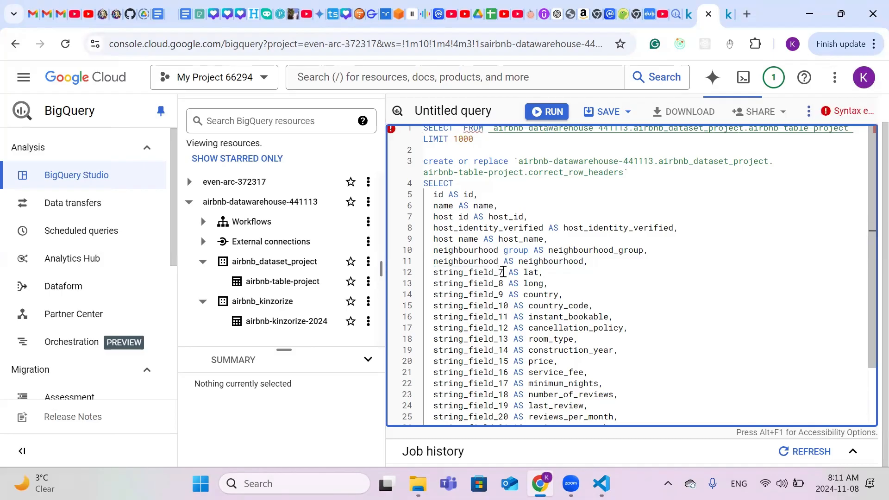
# Step: Replace the source columns string_field_7 with lat and string_field_8 with long in their alias lines
pyautogui.moveTo(503, 272); pyautogui.dragTo(430, 277)
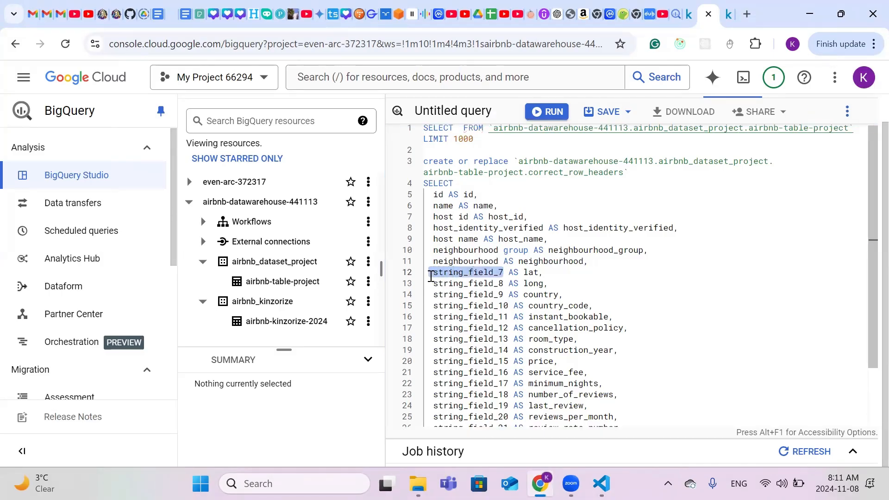
pyautogui.write('lat')
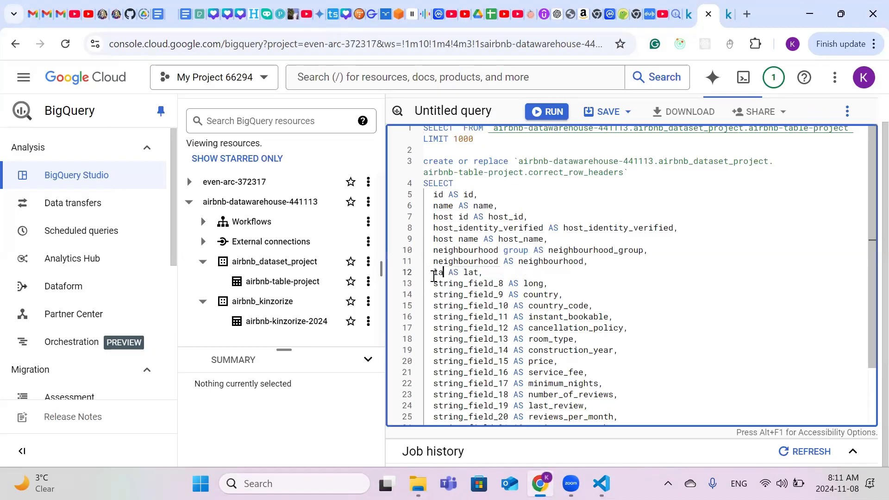
pyautogui.click(426, 309)
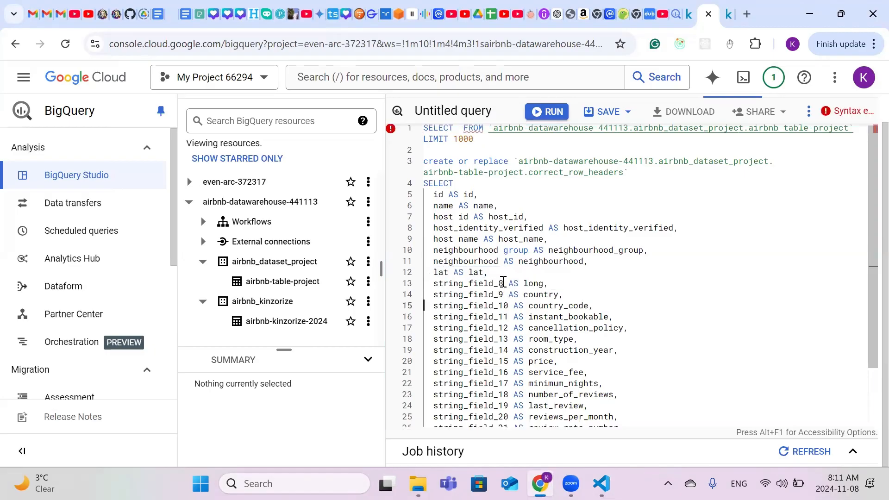
pyautogui.moveTo(503, 283); pyautogui.dragTo(432, 284)
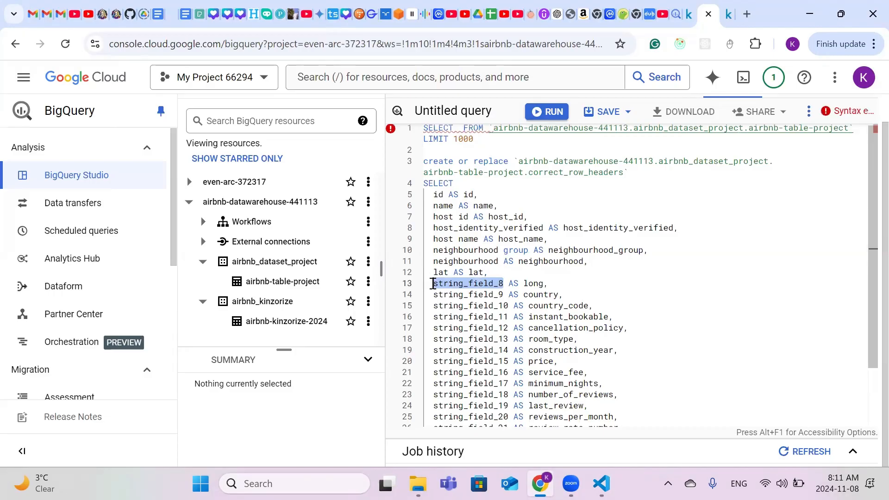
pyautogui.write('long')
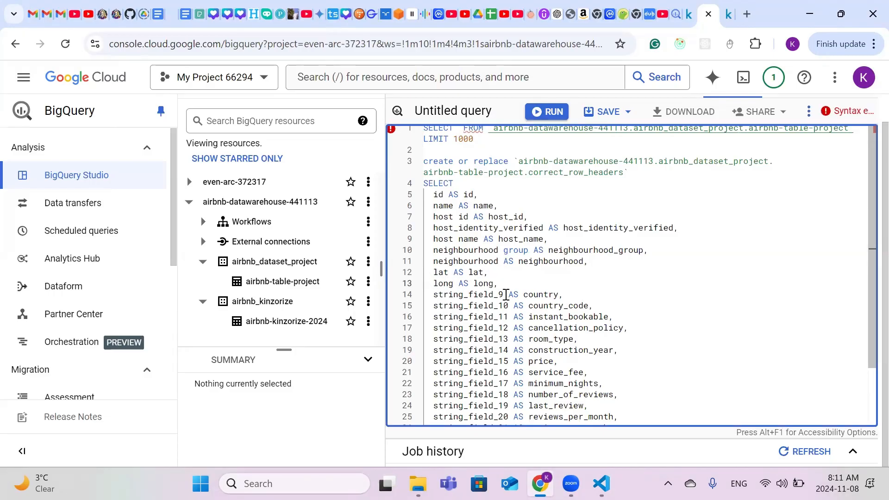
# Step: Replace the source column string_field_9 with country in the line aliased as country
pyautogui.moveTo(503, 294); pyautogui.dragTo(431, 299)
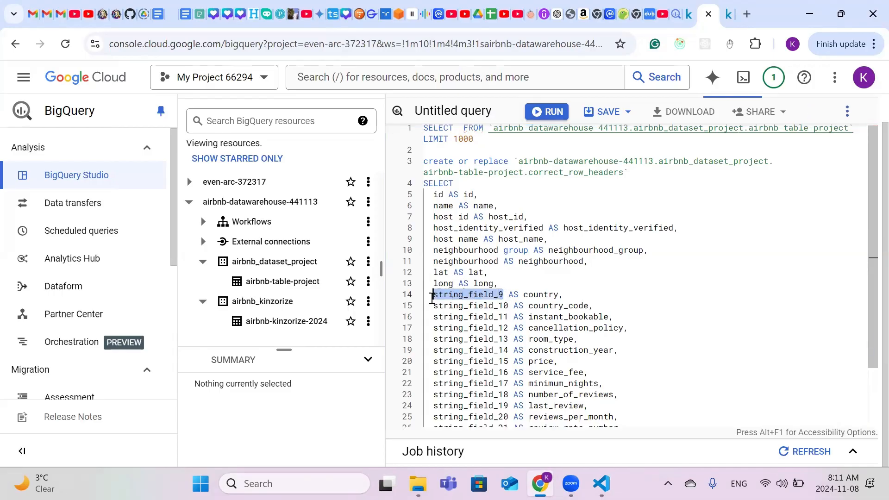
pyautogui.write('countr')
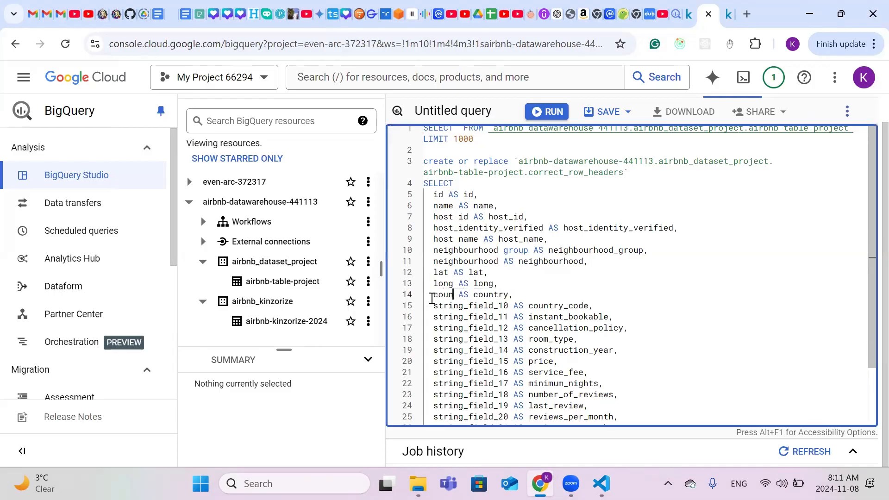
pyautogui.write('y')
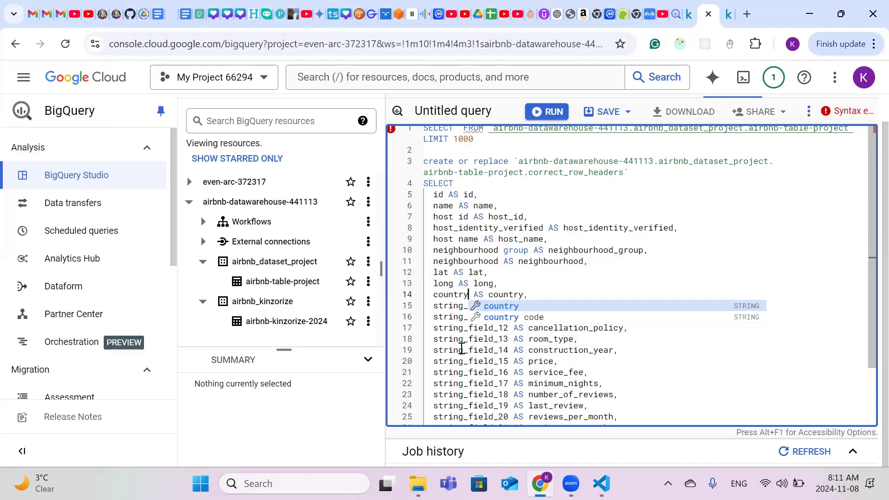
pyautogui.click(459, 350)
# Step: Copy the country code header from Airbnb_Open_Data.csv in VS Code, and replace string_field_10 with it in the BigQuery query
pyautogui.click(508, 306)
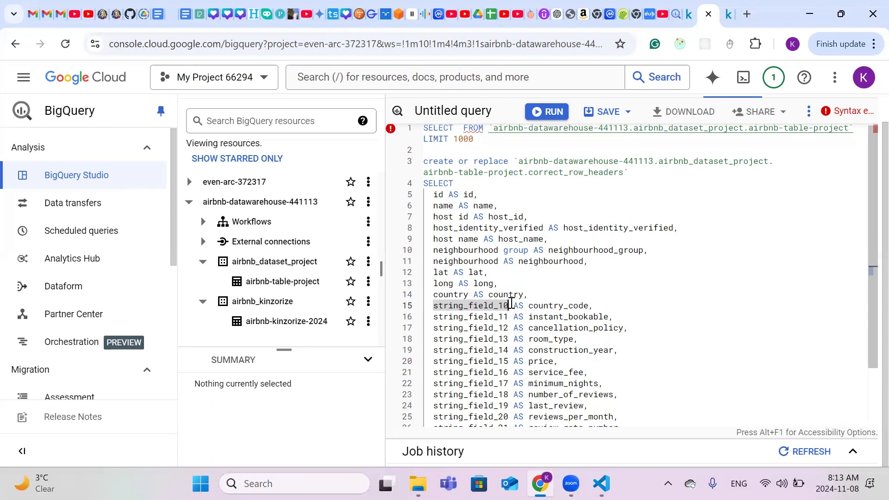
pyautogui.scroll(-3, 511, 304)
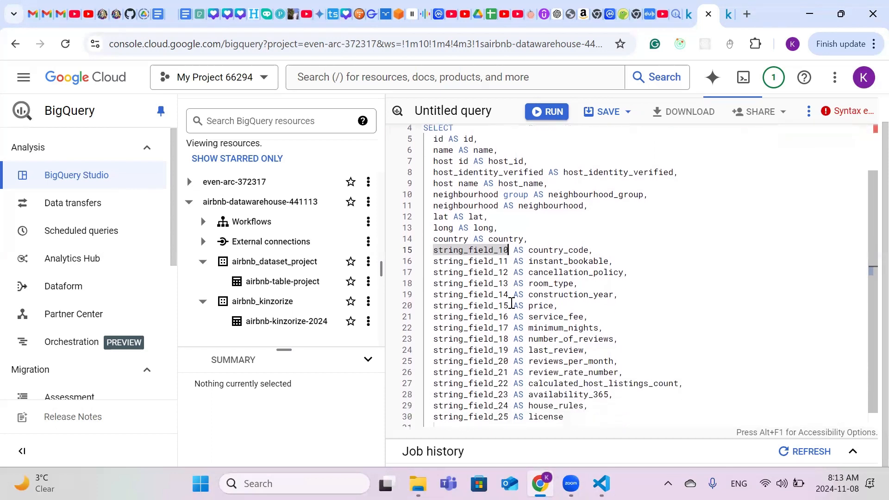
pyautogui.scroll(2, 511, 304)
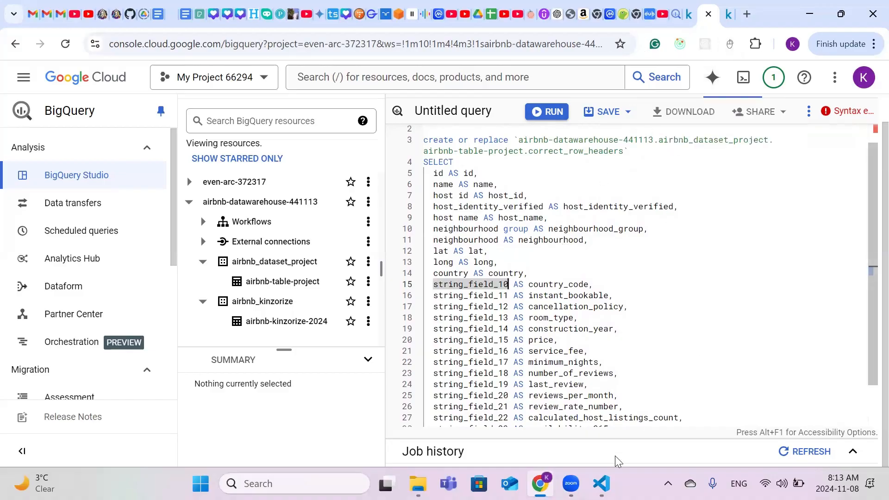
pyautogui.click(601, 483)
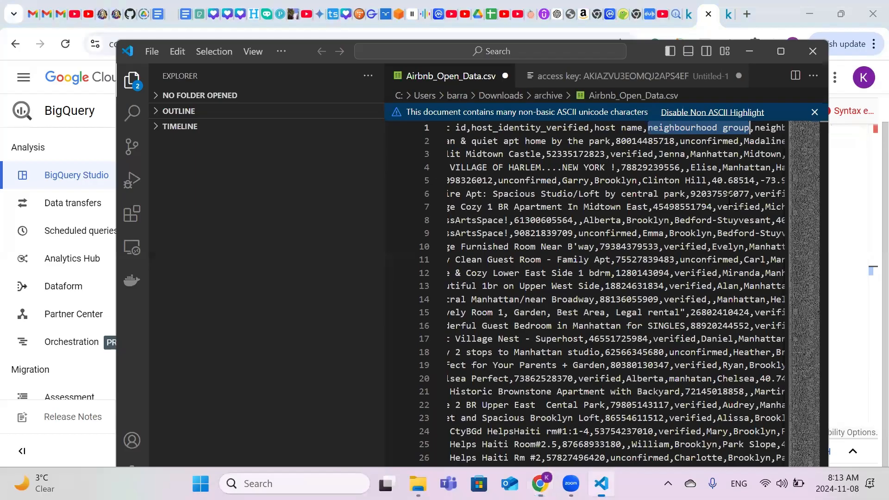
pyautogui.hscroll(4, 729, 200)
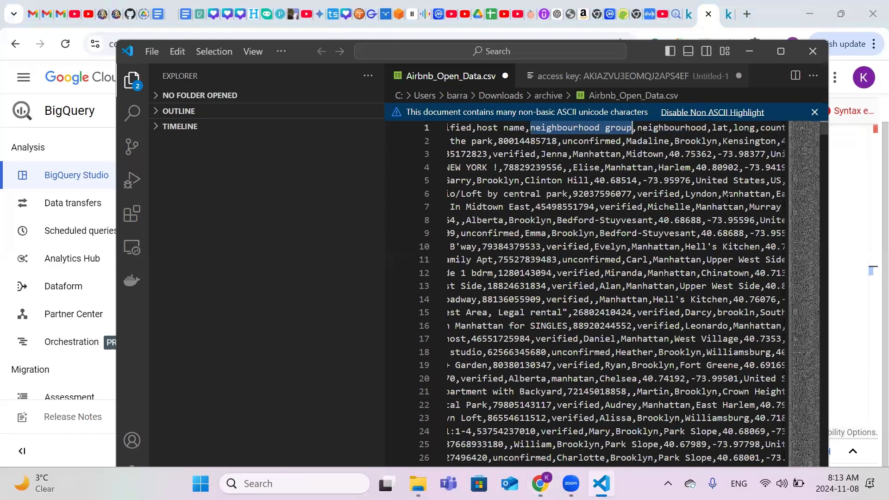
pyautogui.hscroll(3, 729, 200)
pyautogui.hscroll(2, 728, 199)
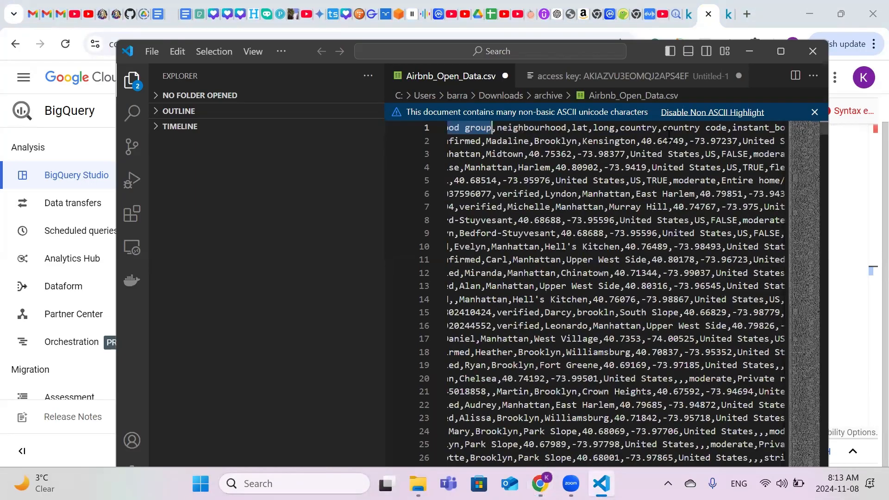
pyautogui.moveTo(656, 128); pyautogui.dragTo(720, 126)
pyautogui.hotkey('ctrl', 'c')
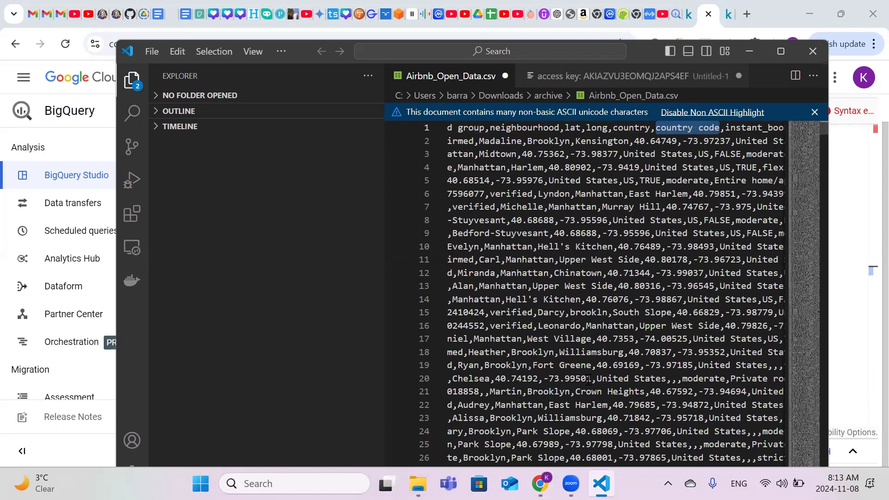
pyautogui.click(541, 484)
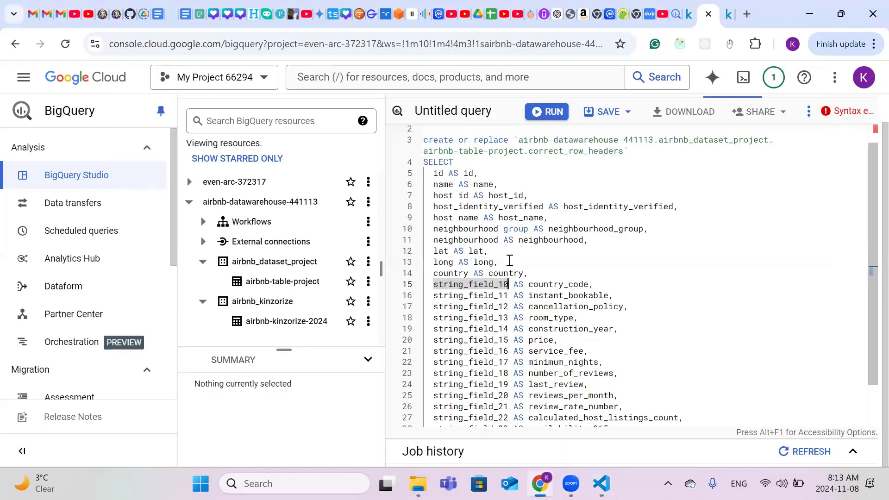
pyautogui.hotkey('ctrl', 'v')
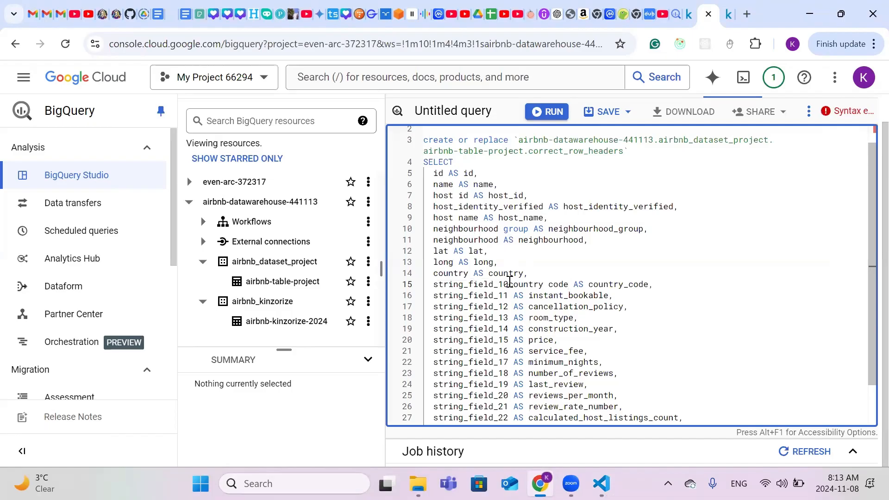
pyautogui.moveTo(508, 283); pyautogui.dragTo(435, 285)
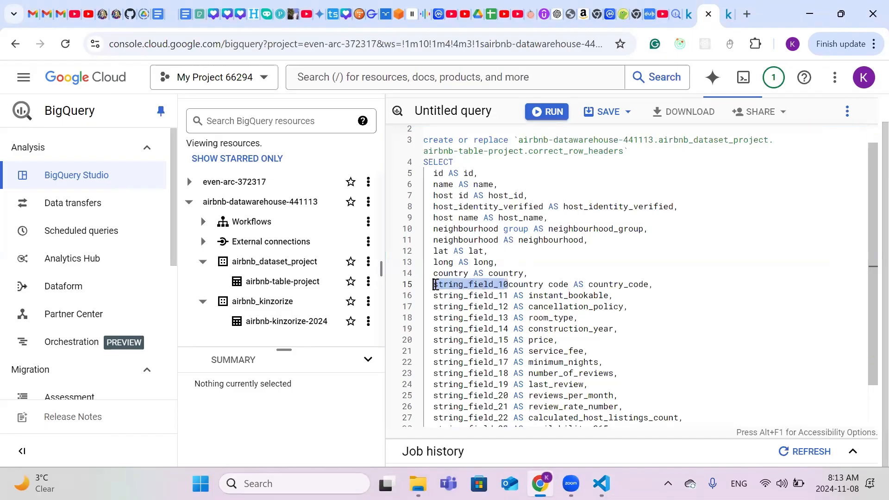
pyautogui.press('BackSpace')
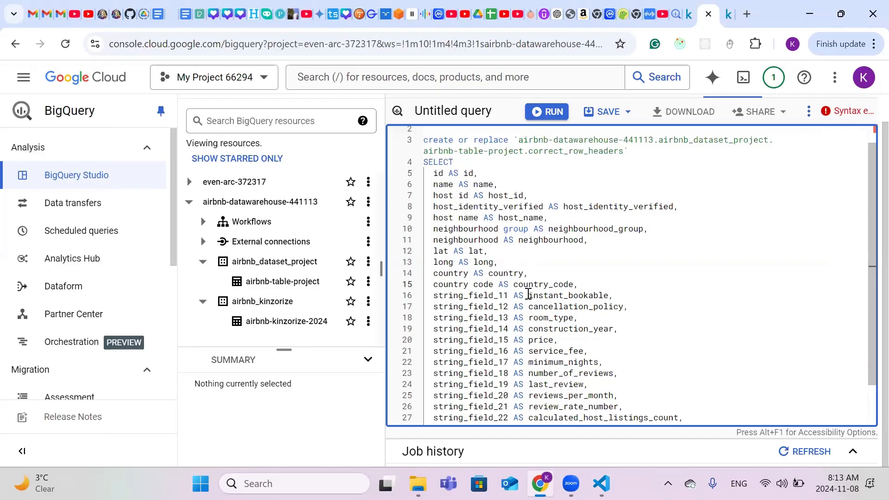
# Step: Replace the source column string_field_11 with instant_bookable in the line aliased as instant_bookable
pyautogui.moveTo(529, 296); pyautogui.dragTo(610, 297)
pyautogui.hotkey('ctrl', 'c')
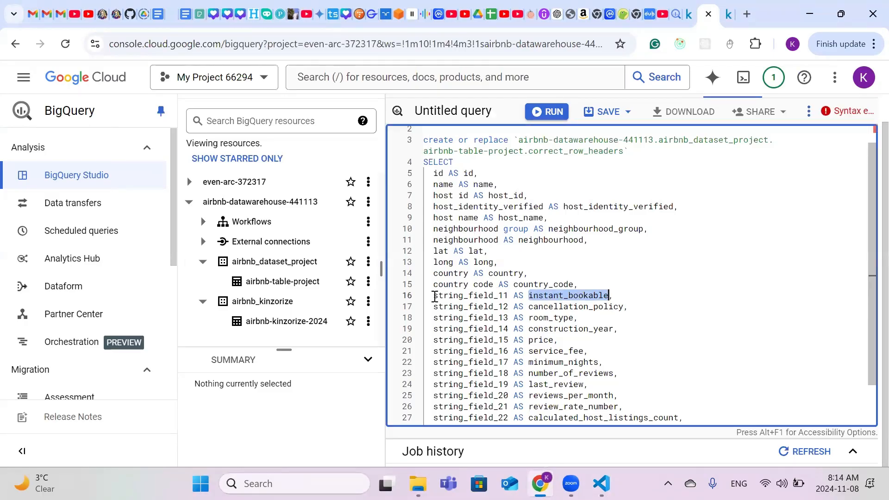
pyautogui.moveTo(435, 297); pyautogui.dragTo(508, 295)
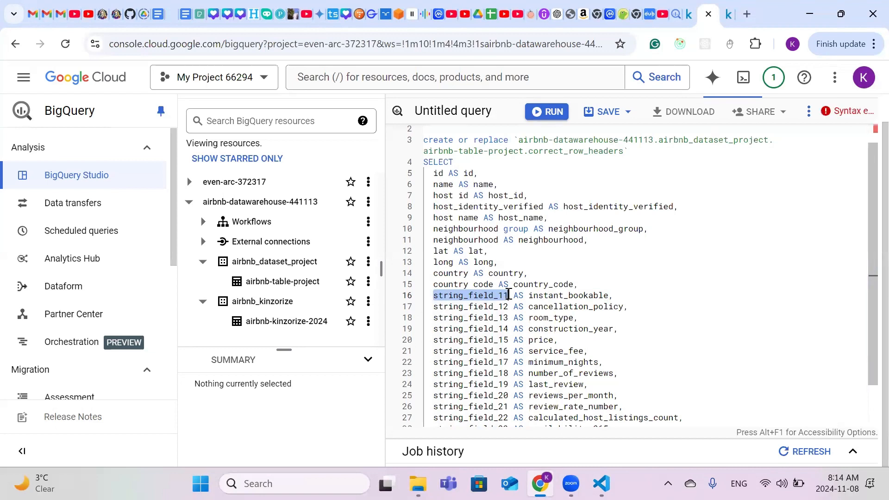
pyautogui.hotkey('ctrl', 'v')
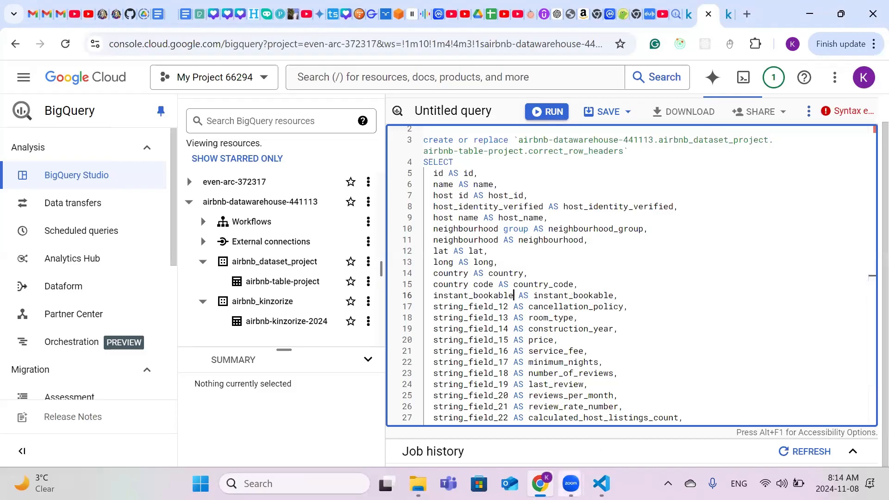
# Step: Copy the cancellation_policy header from Airbnb_Open_Data.csv in VS Code, and replace string_field_12 with it in the BigQuery query
pyautogui.click(600, 483)
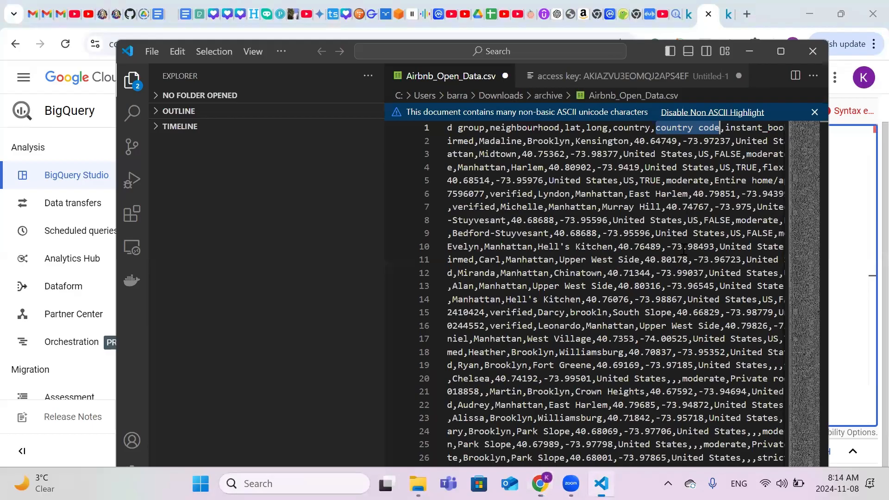
pyautogui.hscroll(2, 684, 249)
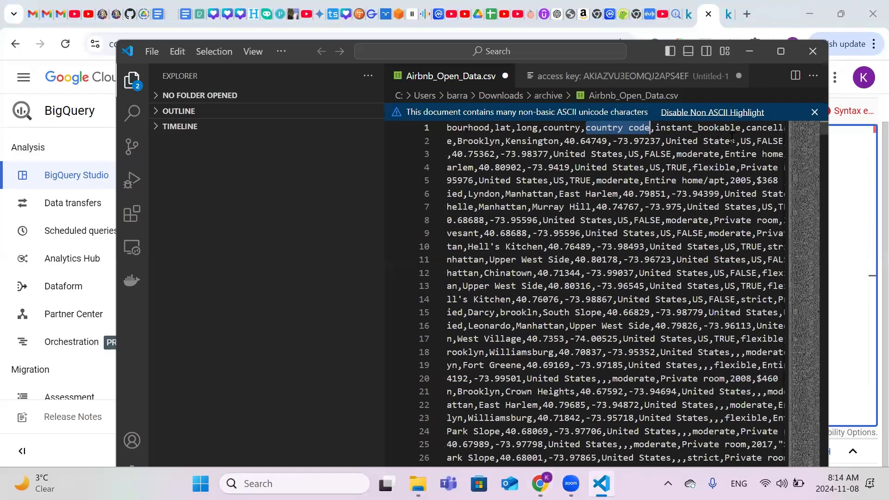
pyautogui.hscroll(1, 726, 157)
pyautogui.hscroll(3, 726, 157)
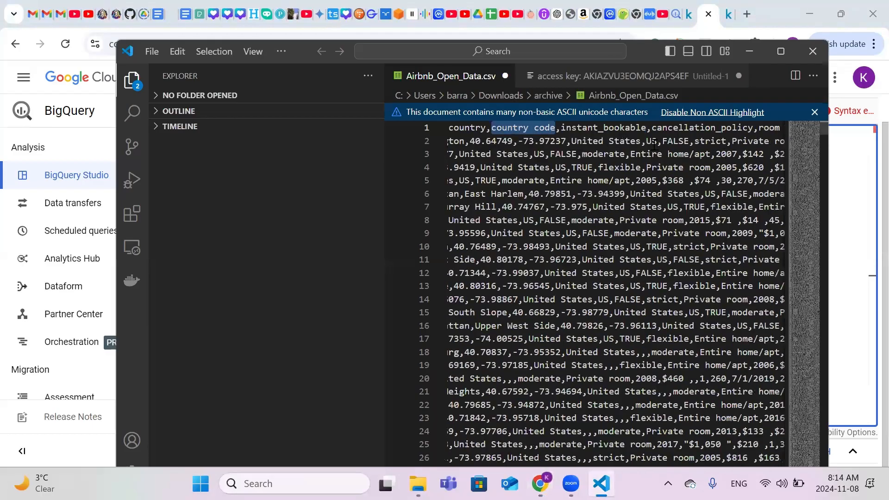
pyautogui.hscroll(2, 653, 142)
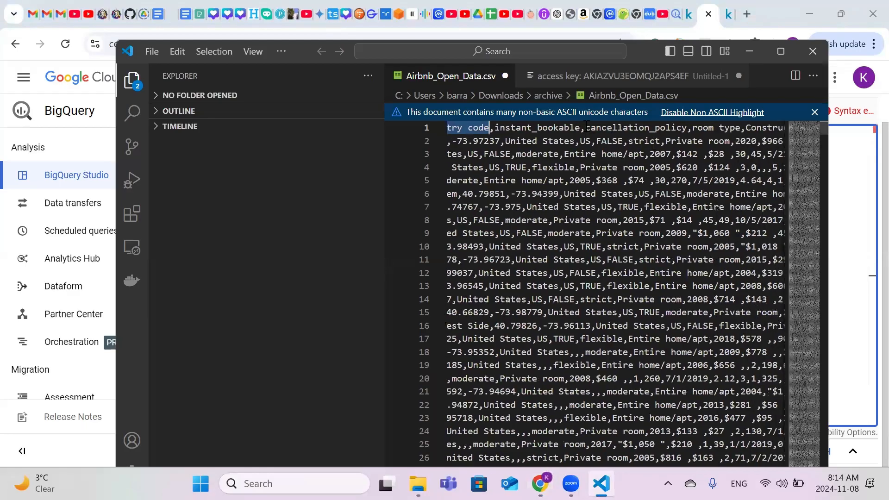
pyautogui.doubleClick(624, 129)
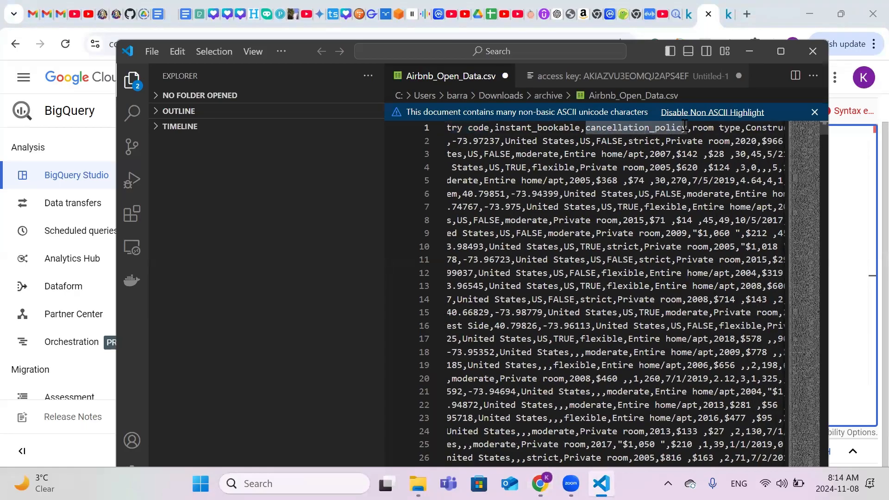
pyautogui.click(686, 140)
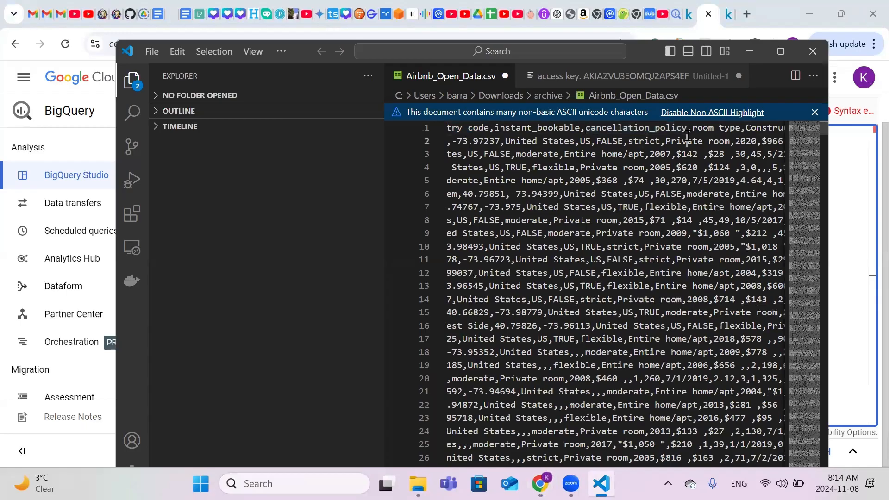
pyautogui.doubleClick(587, 127)
pyautogui.hotkey('ctrl', 'c')
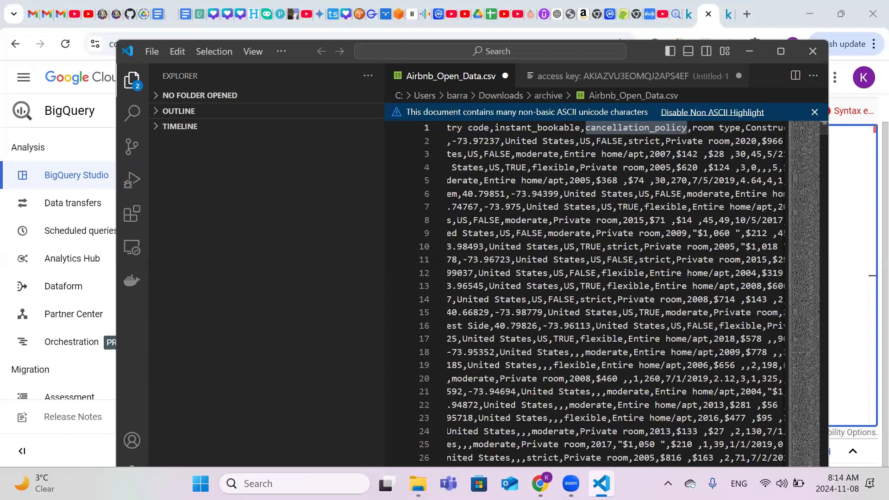
pyautogui.hotkey('alt', 'Tab')
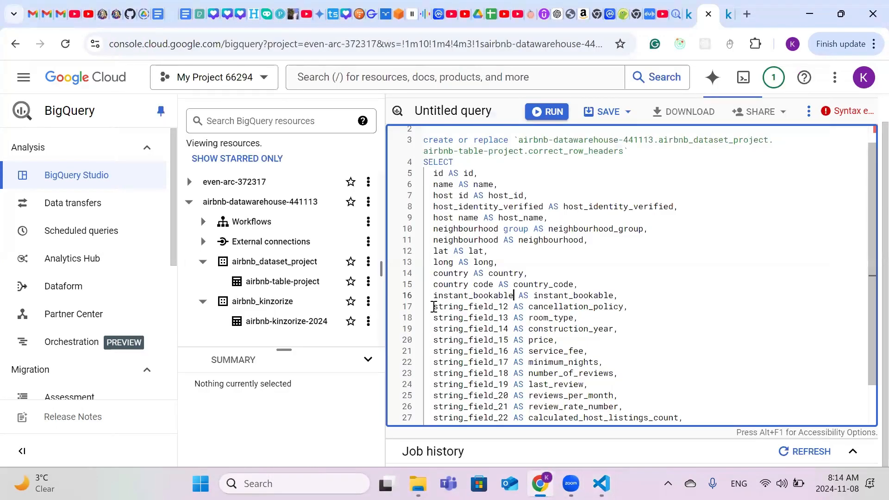
pyautogui.moveTo(433, 306); pyautogui.dragTo(508, 307)
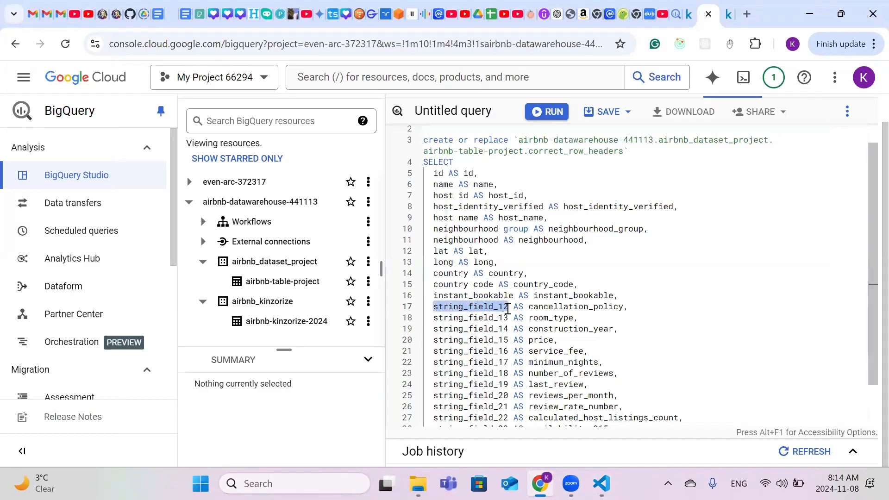
pyautogui.hotkey('ctrl', 'v')
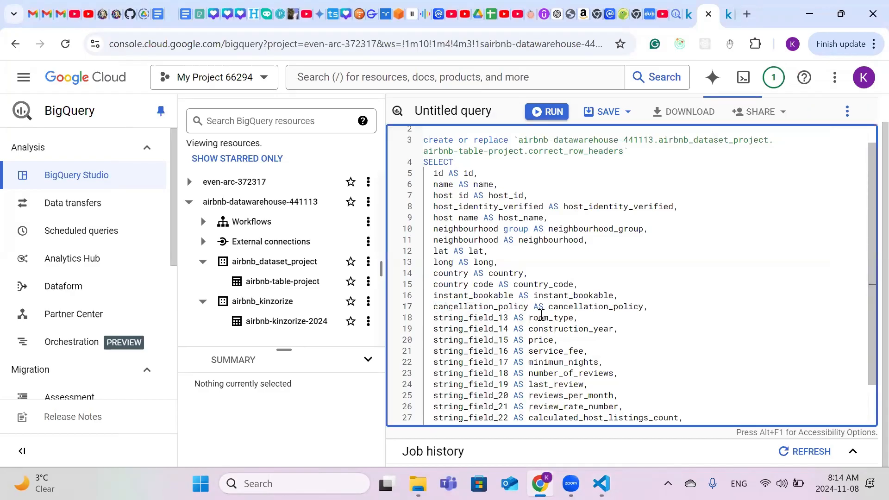
# Step: Replace the source column string_field_13 with room type in the line aliased as room_type
pyautogui.click(436, 319)
pyautogui.moveTo(438, 321); pyautogui.dragTo(508, 318)
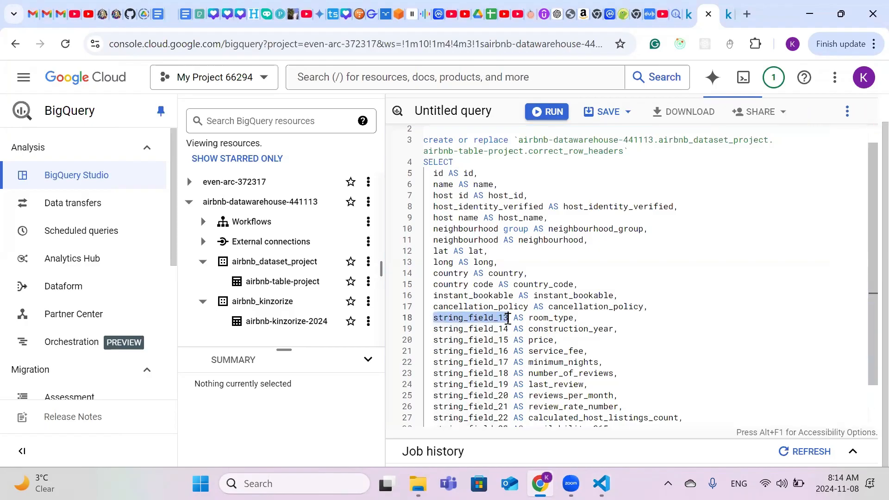
pyautogui.write('room')
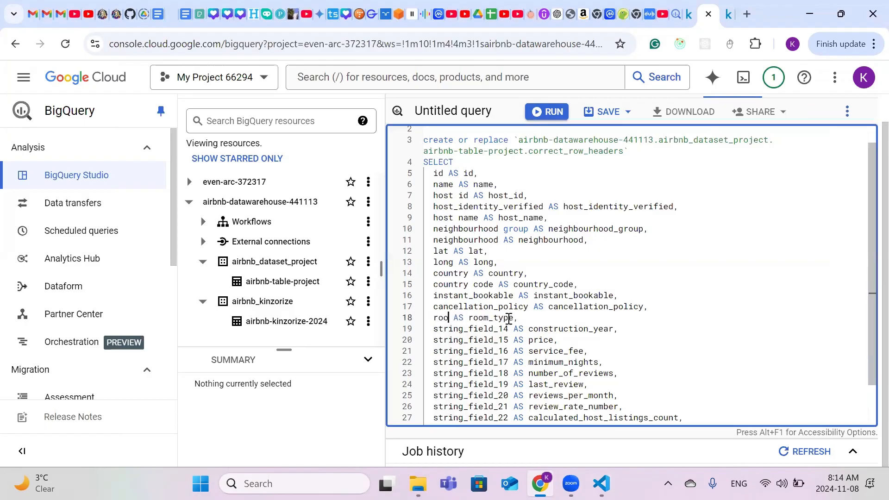
pyautogui.write(' type')
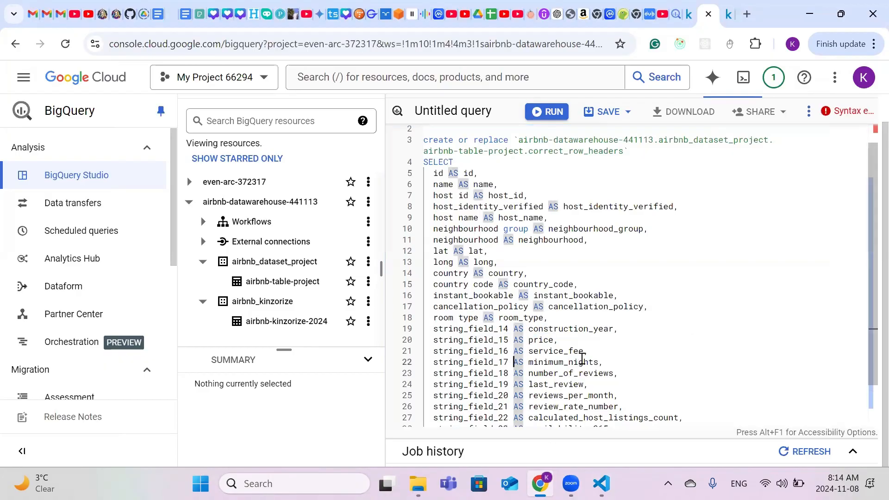
pyautogui.click(619, 345)
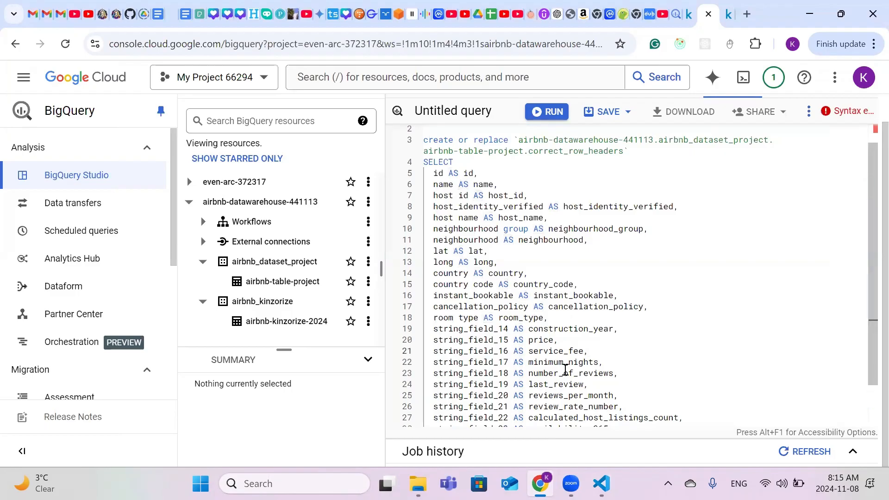
# Step: Copy the Construction year header from Airbnb_Open_Data.csv in VS Code, and replace string_field_14 with it in the BigQuery query
pyautogui.click(546, 480)
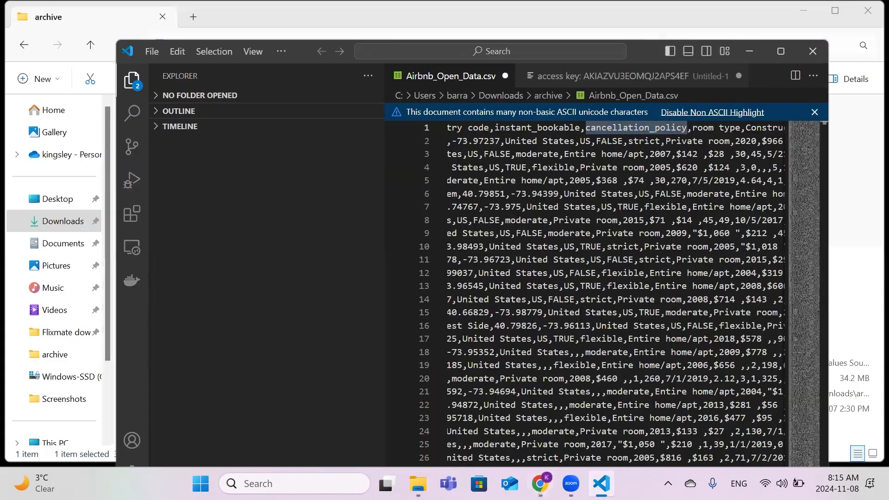
pyautogui.hscroll(3, 677, 166)
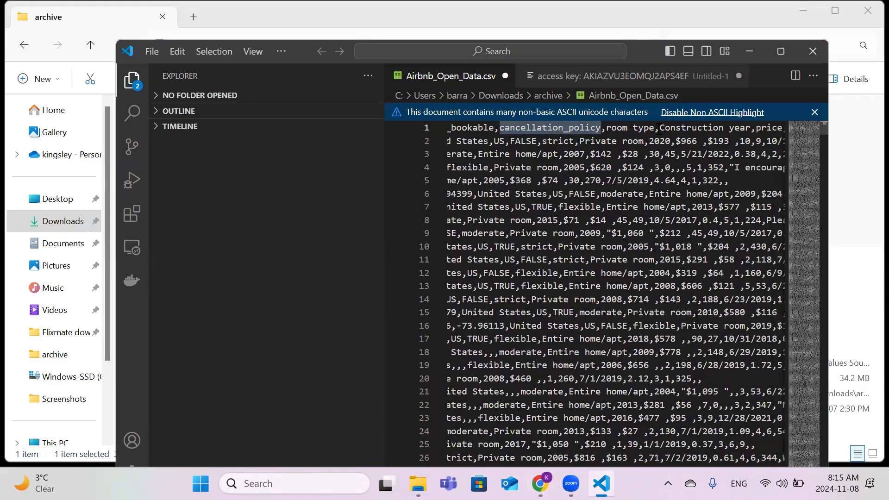
pyautogui.moveTo(659, 127); pyautogui.dragTo(750, 128)
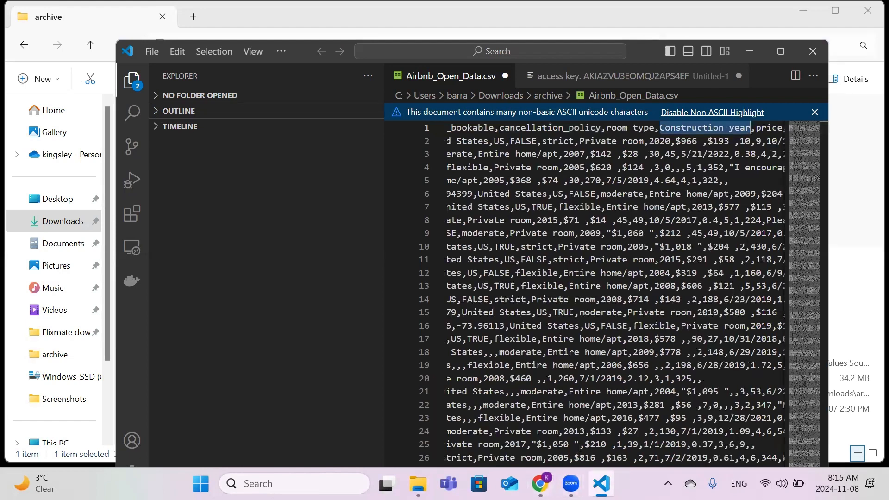
pyautogui.moveTo(601, 484)
pyautogui.click(540, 483)
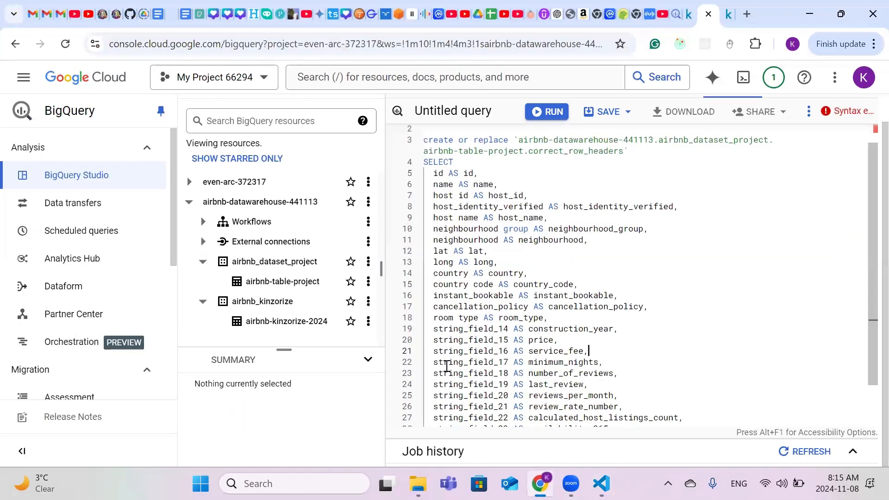
pyautogui.moveTo(433, 329); pyautogui.dragTo(508, 328)
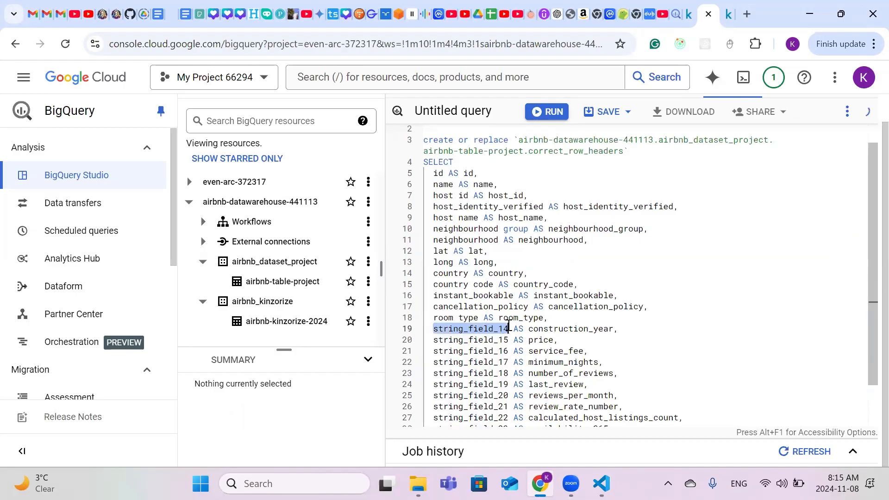
pyautogui.write('Construction year')
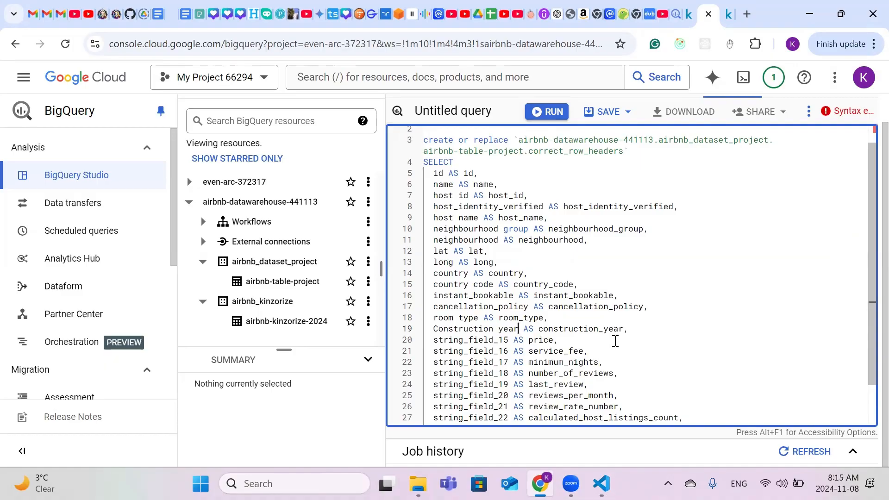
# Step: Replace the source column string_field_15 with price in the line aliased as price
pyautogui.scroll(-2, 569, 373)
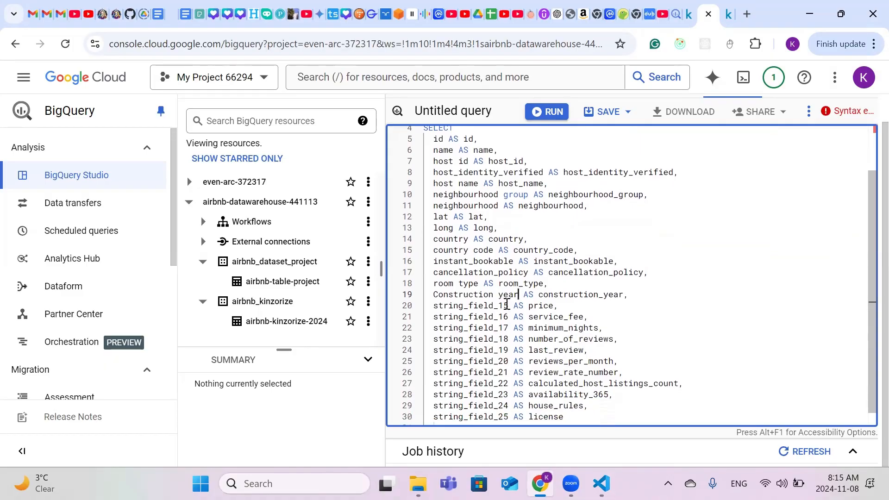
pyautogui.moveTo(508, 305); pyautogui.dragTo(431, 305)
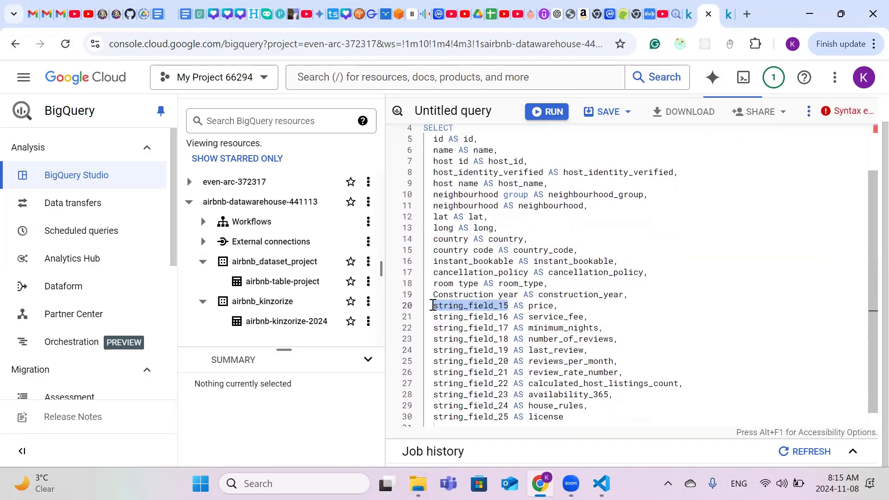
pyautogui.write('pr')
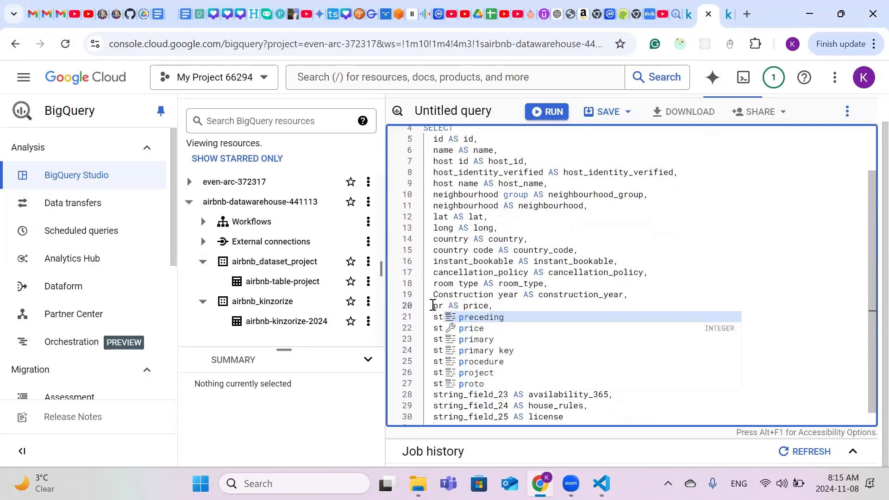
pyautogui.write('ice')
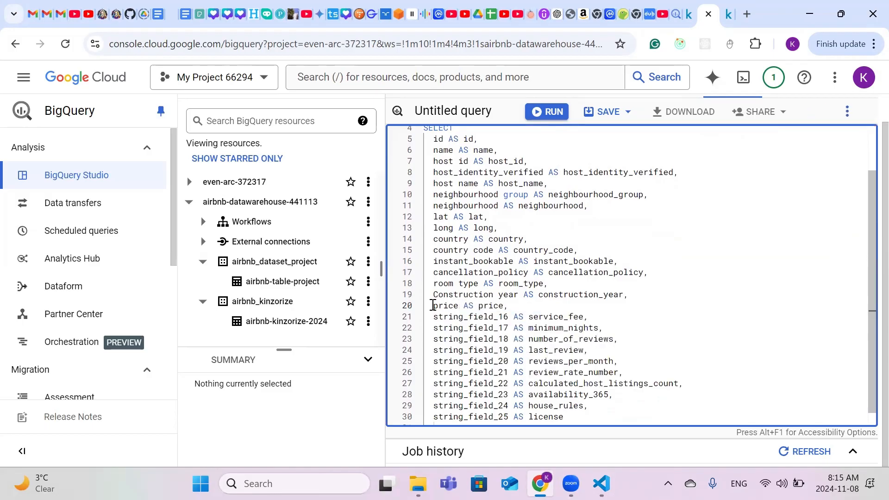
# Step: Replace the source column string_field_16 with service fee in the line aliased as service_fee
pyautogui.doubleClick(470, 332)
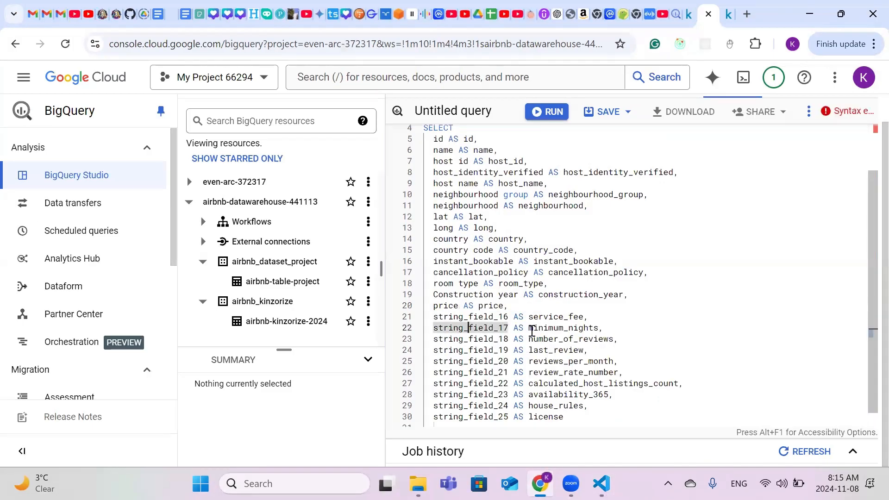
pyautogui.click(508, 317)
pyautogui.moveTo(508, 316); pyautogui.dragTo(433, 351)
pyautogui.click(453, 361)
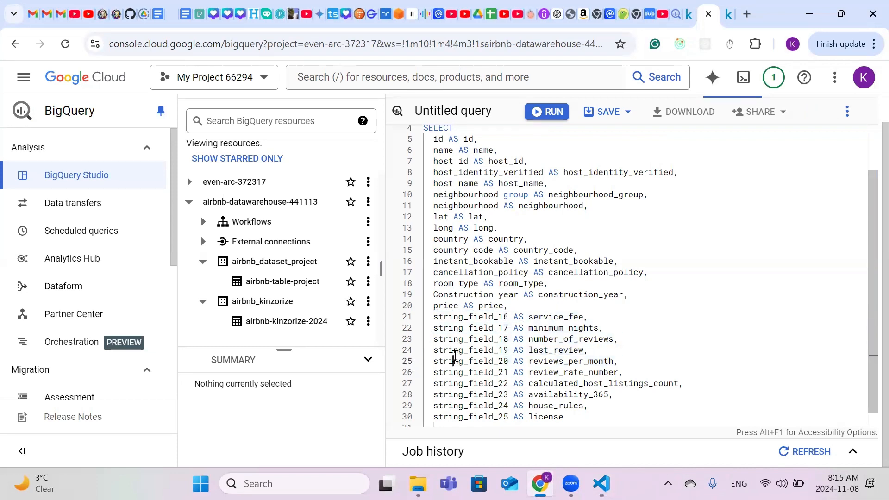
pyautogui.click(508, 317)
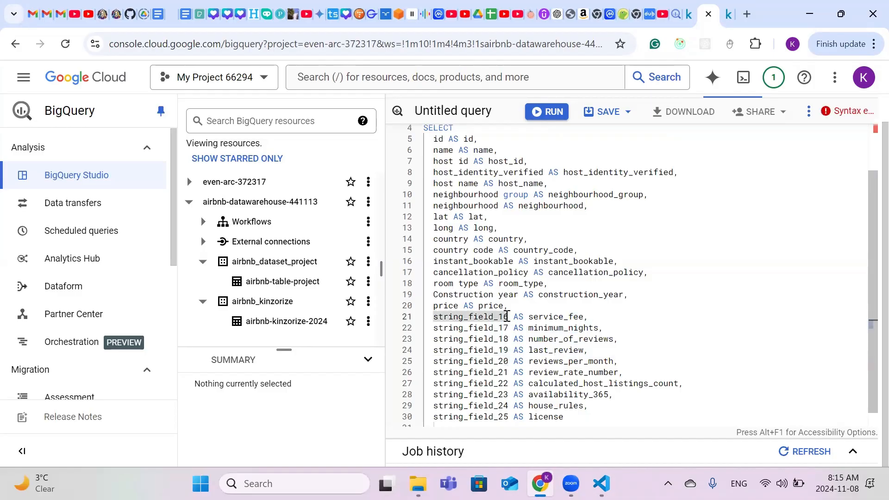
pyautogui.press('BackSpace')
pyautogui.press('BackSpace')
pyautogui.press('BackSpace')
pyautogui.press('BackSpace')
pyautogui.press('BackSpace')
pyautogui.press('BackSpace')
pyautogui.press('BackSpace')
pyautogui.press('BackSpace')
pyautogui.press('BackSpace')
pyautogui.press('BackSpace')
pyautogui.press('BackSpace')
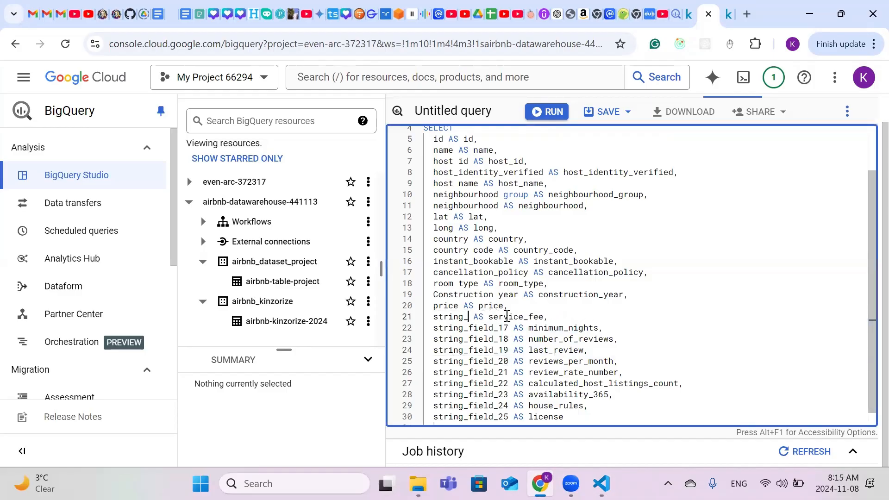
pyautogui.press('BackSpace')
pyautogui.press('BackSpace')
pyautogui.press('BackSpace')
pyautogui.press('BackSpace')
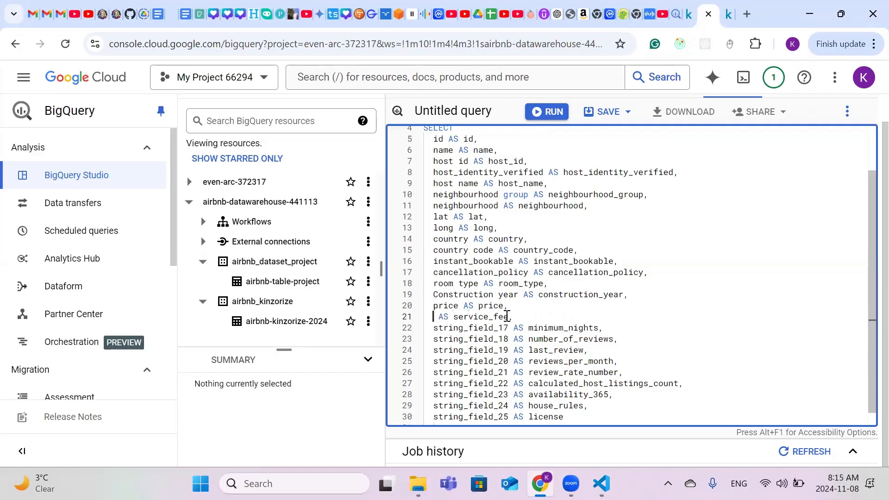
pyautogui.write('serv')
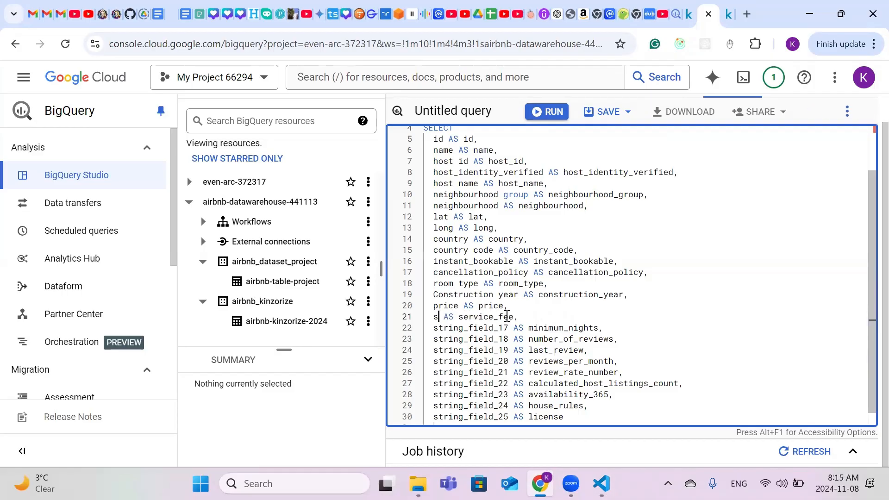
pyautogui.write('ice')
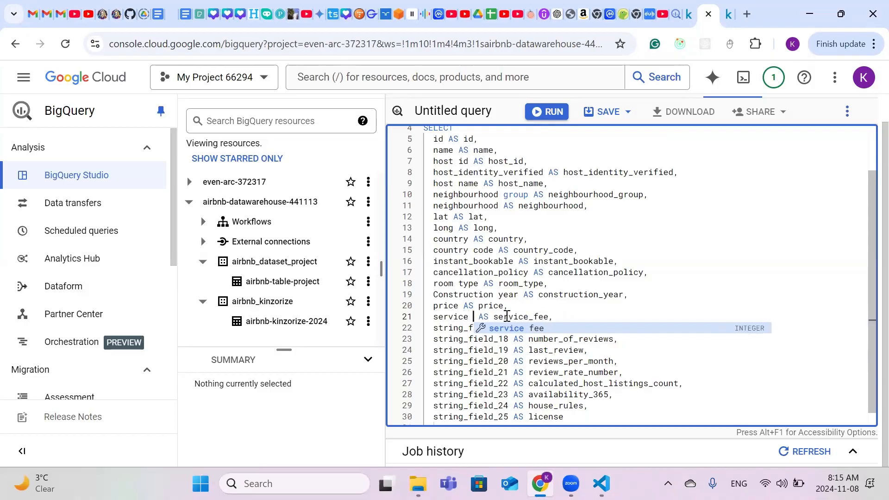
pyautogui.write(' fee')
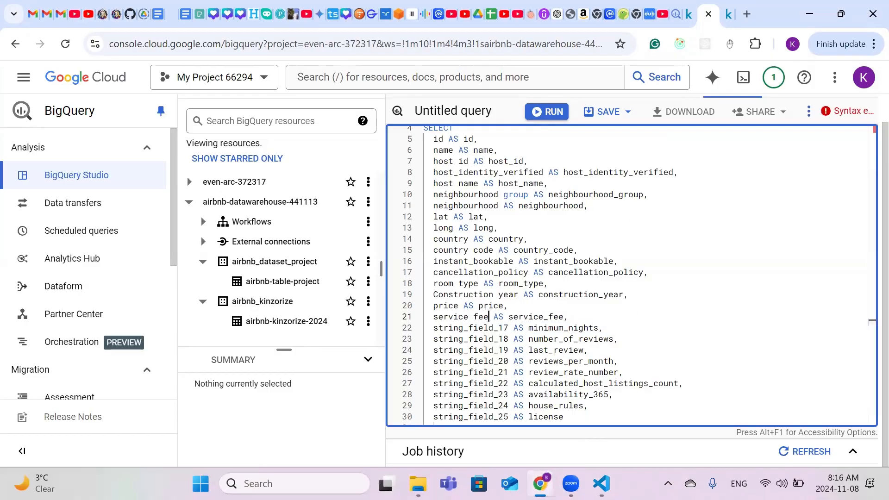
# Step: Copy the minimum nights header from Airbnb_Open_Data.csv in VS Code, and replace string_field_17 with it in the BigQuery query
pyautogui.click(540, 484)
pyautogui.hscroll(5, 736, 221)
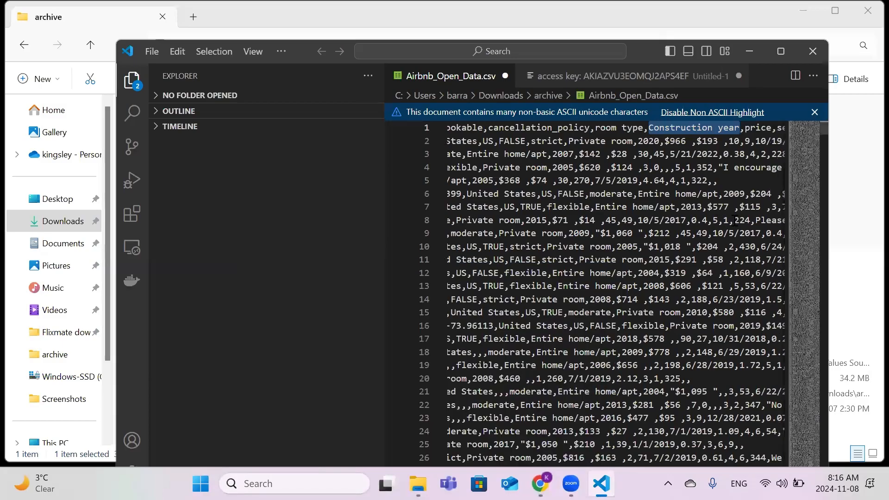
pyautogui.hscroll(3, 715, 140)
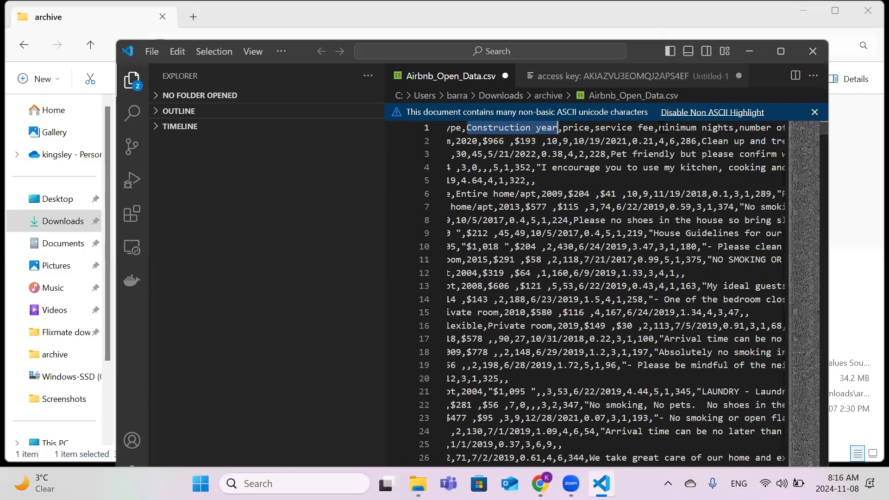
pyautogui.moveTo(662, 127); pyautogui.dragTo(734, 126)
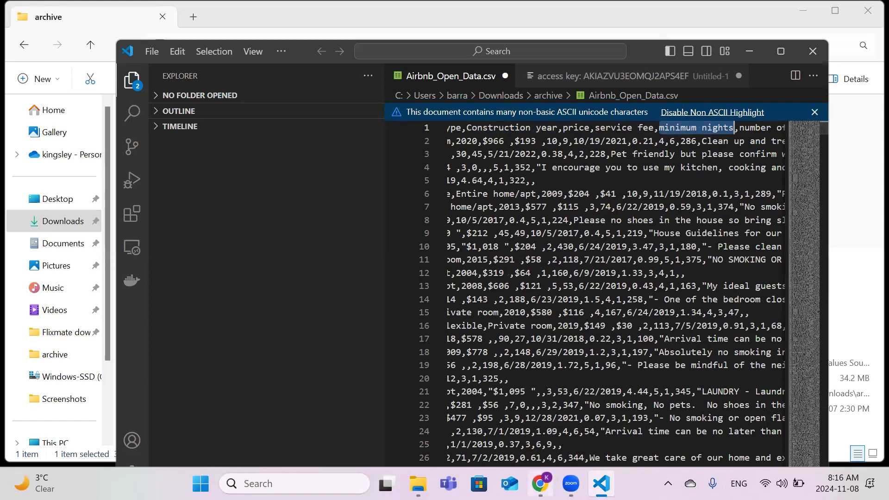
pyautogui.click(540, 483)
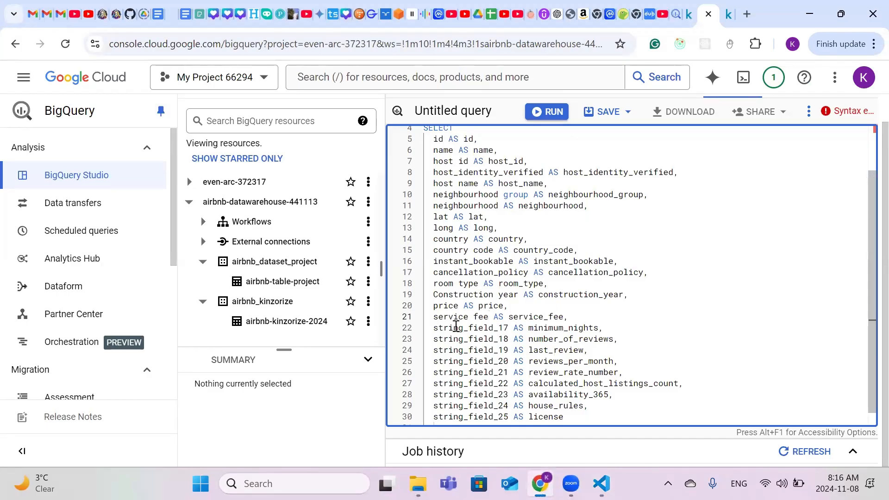
pyautogui.moveTo(508, 328); pyautogui.dragTo(434, 329)
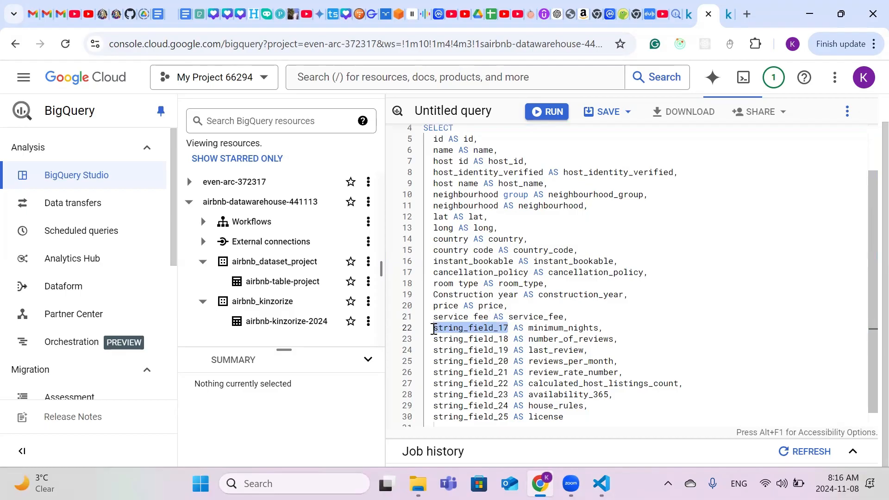
pyautogui.write('minimum nights')
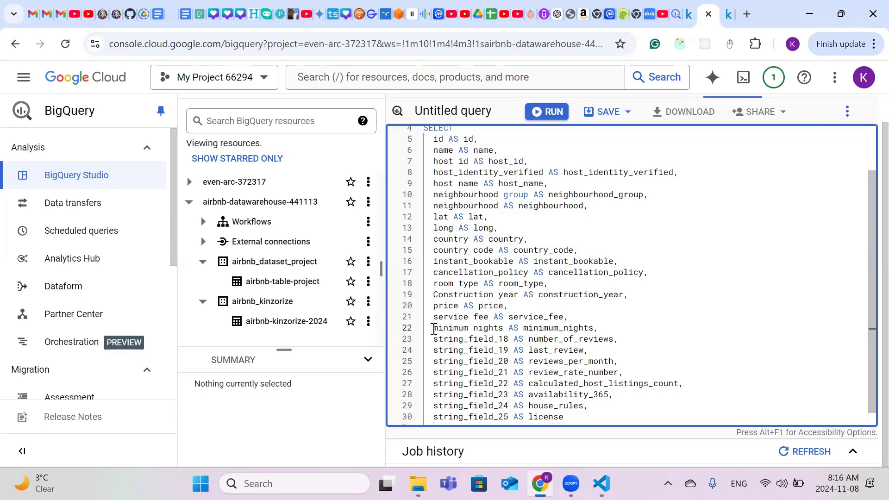
# Step: Copy the number of reviews header in VS Code, and replace the source column with it in the BigQuery line aliased as minimum_nights
pyautogui.scroll(-1, 495, 362)
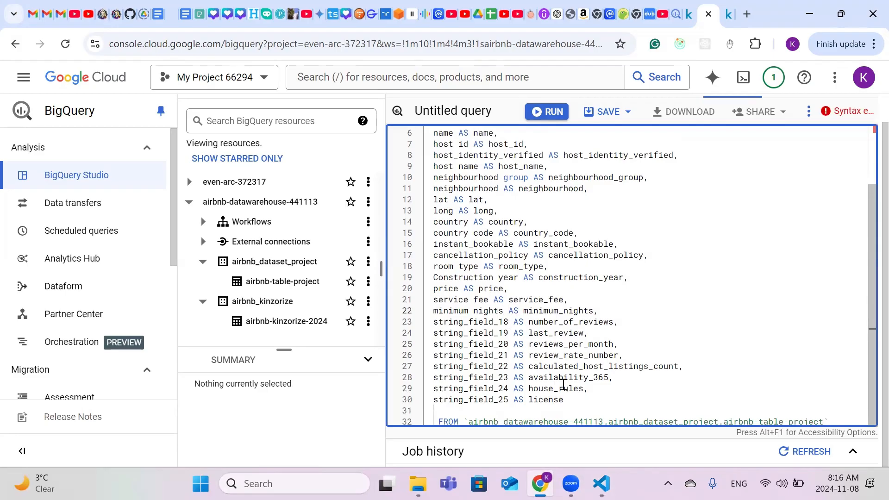
pyautogui.click(601, 483)
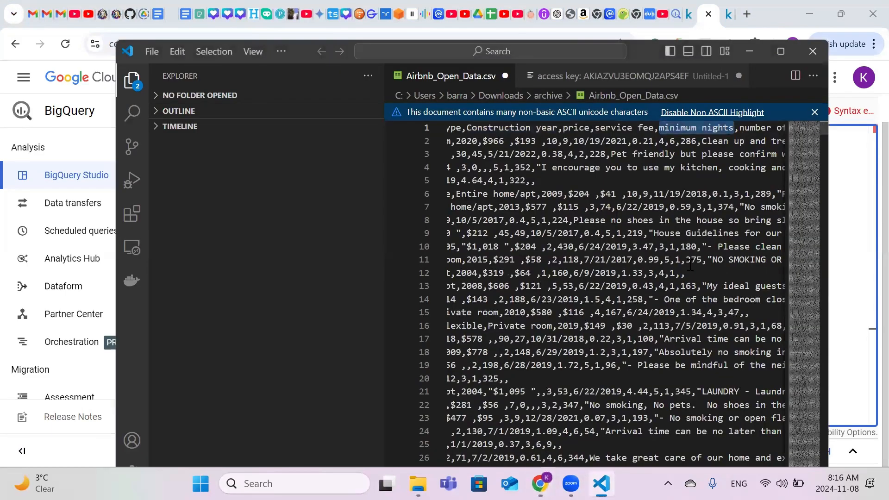
pyautogui.hscroll(4, 641, 176)
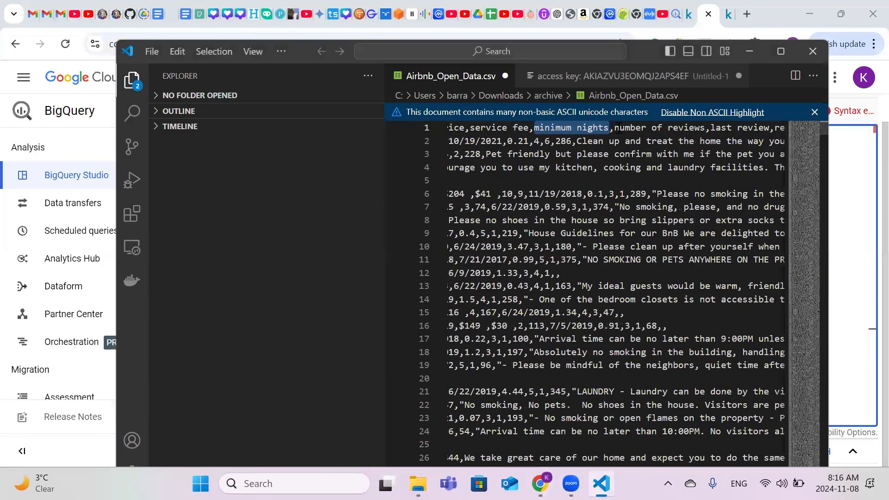
pyautogui.moveTo(613, 127); pyautogui.dragTo(703, 127)
pyautogui.hotkey('ctrl', 'c')
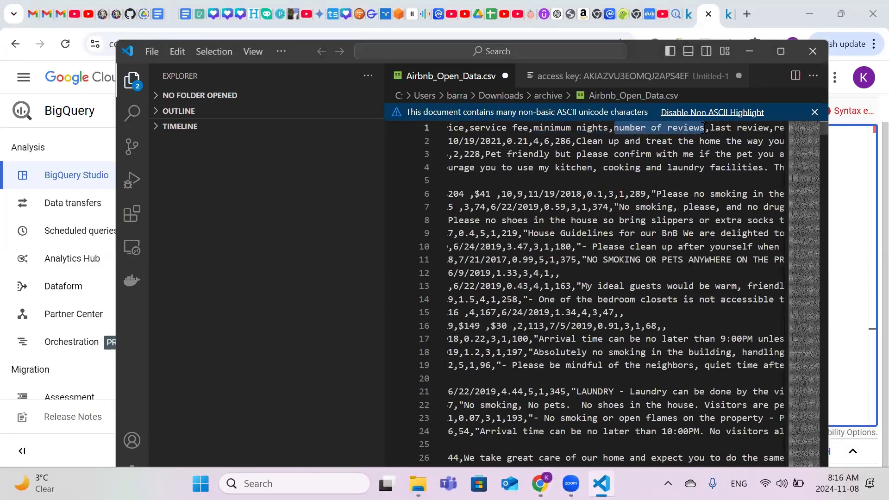
pyautogui.click(540, 484)
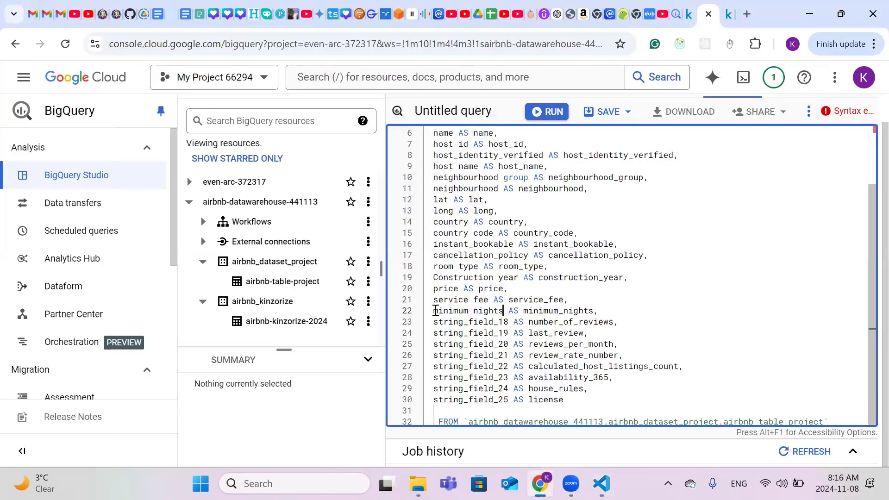
pyautogui.moveTo(433, 309); pyautogui.dragTo(503, 309)
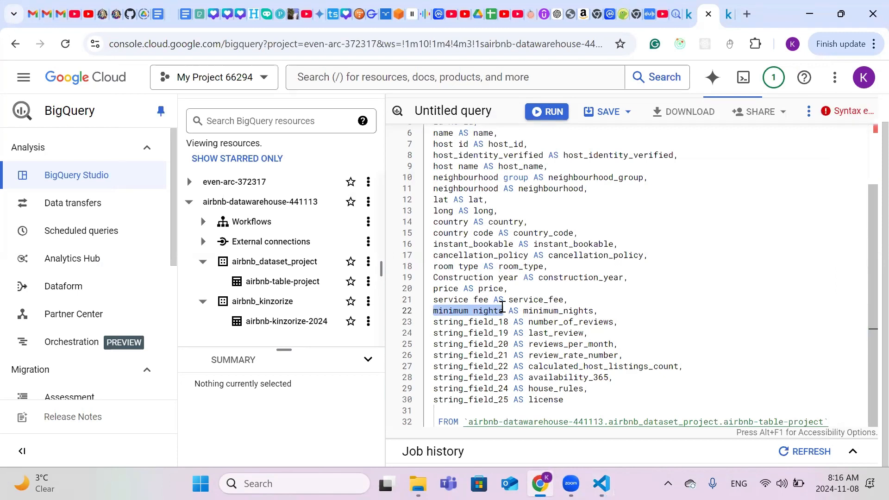
pyautogui.hotkey('ctrl', 'v')
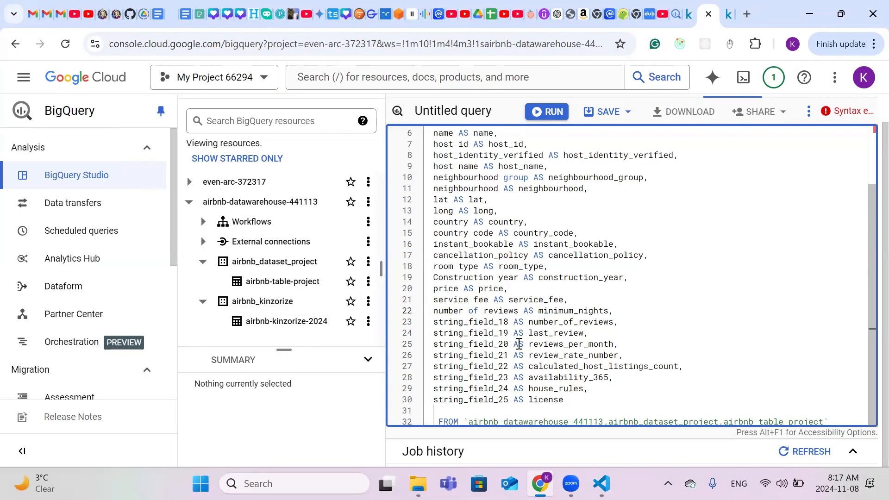
# Step: Copy the last review header from Airbnb_Open_Data.csv in VS Code, and replace both string_field_18 and string_field_19 with it in the BigQuery query
pyautogui.click(540, 483)
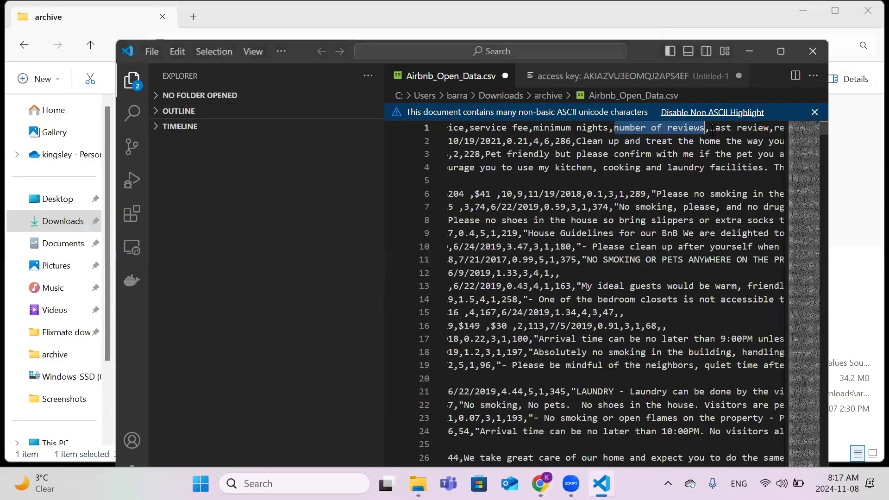
pyautogui.moveTo(710, 128); pyautogui.dragTo(770, 128)
pyautogui.hotkey('ctrl', 'c')
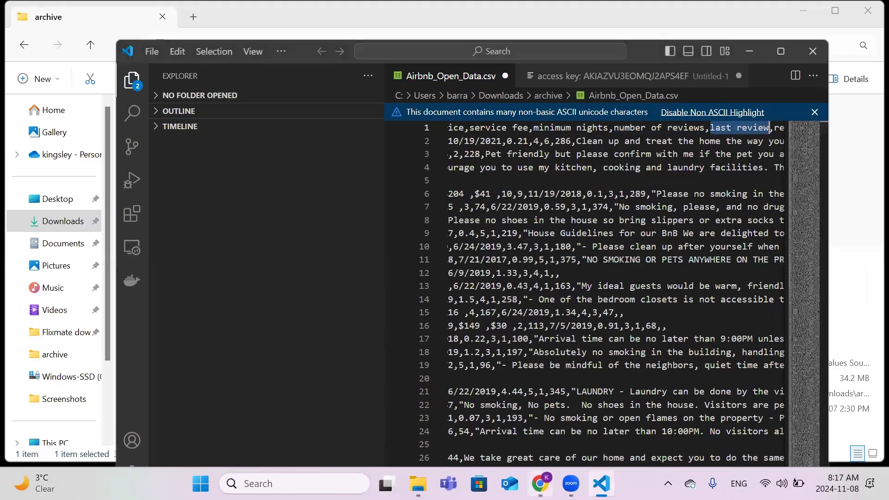
pyautogui.click(539, 483)
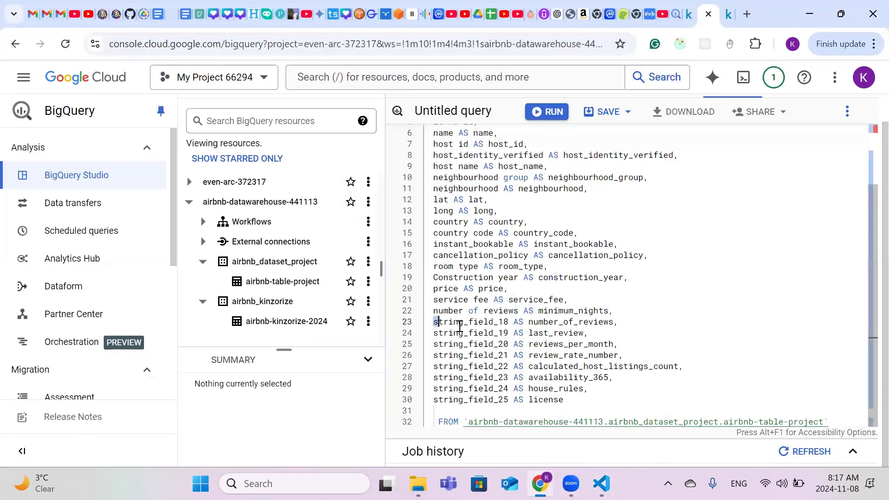
pyautogui.moveTo(434, 323); pyautogui.dragTo(507, 322)
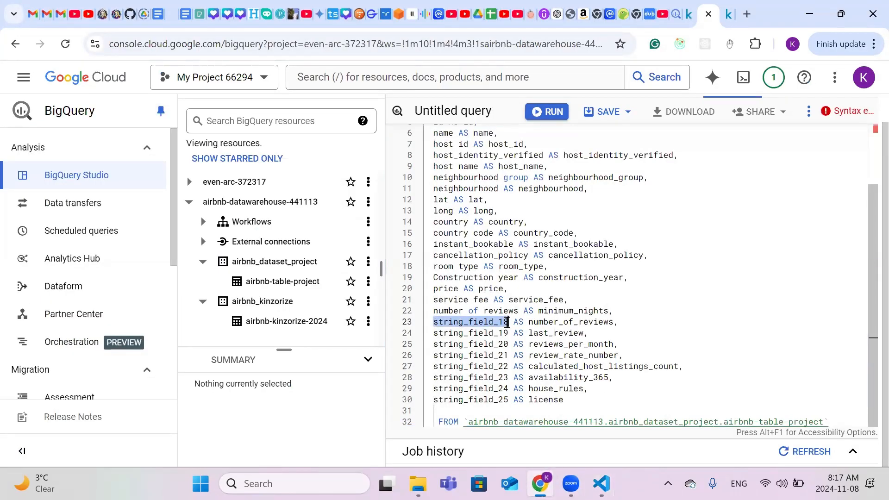
pyautogui.hotkey('ctrl', 'v')
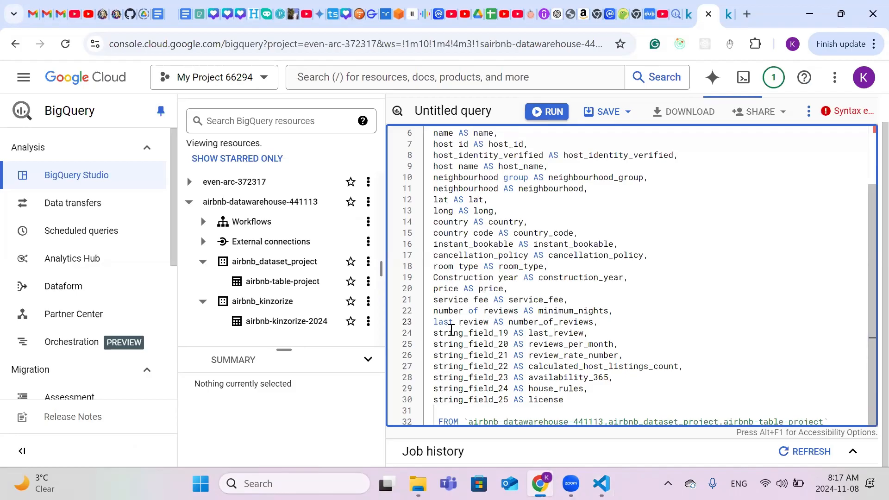
pyautogui.moveTo(435, 333); pyautogui.dragTo(508, 331)
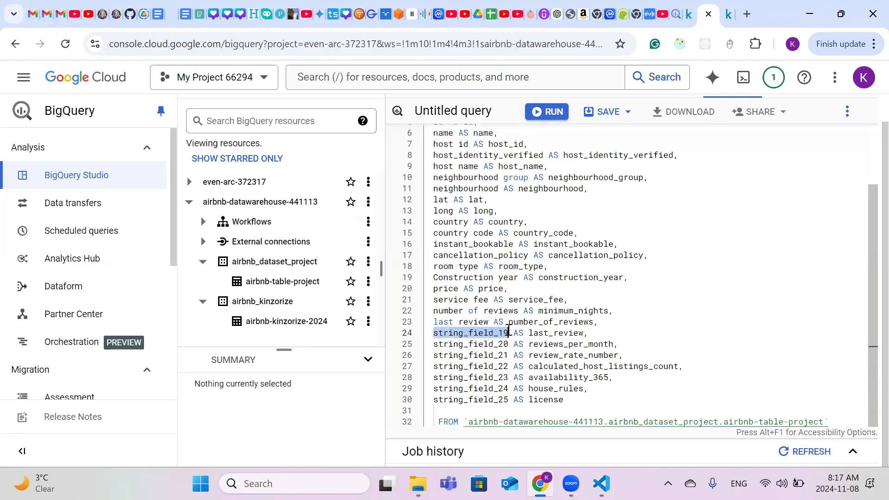
pyautogui.hotkey('ctrl', 'v')
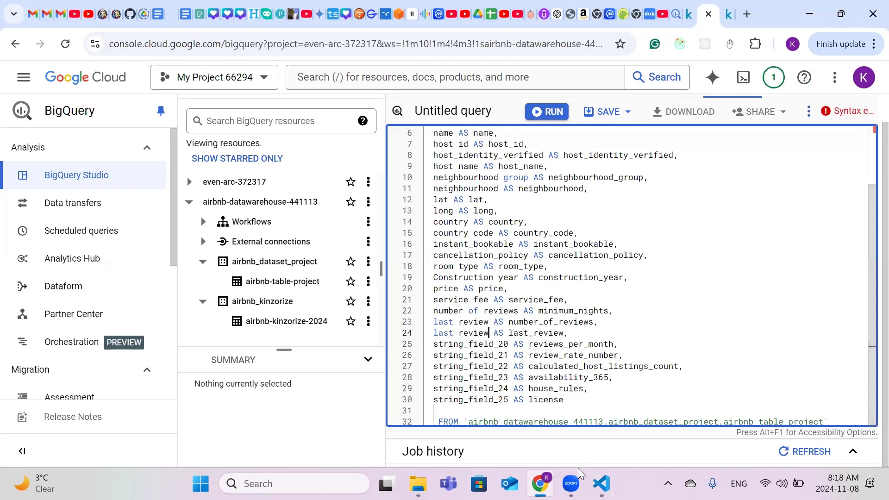
# Step: Copy the number of reviews header in VS Code, and replace the source column with it in the BigQuery line aliased as number_of_reviews
pyautogui.click(601, 483)
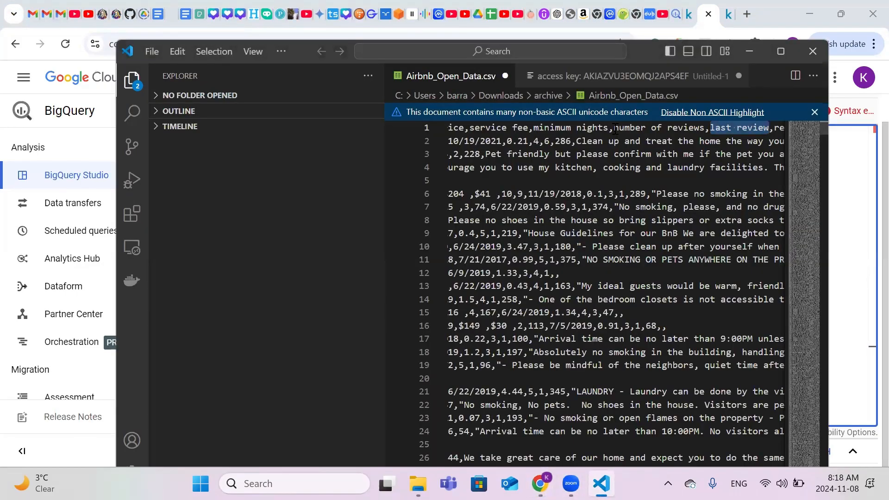
pyautogui.moveTo(615, 127); pyautogui.dragTo(704, 127)
pyautogui.hotkey('ctrl', 'c')
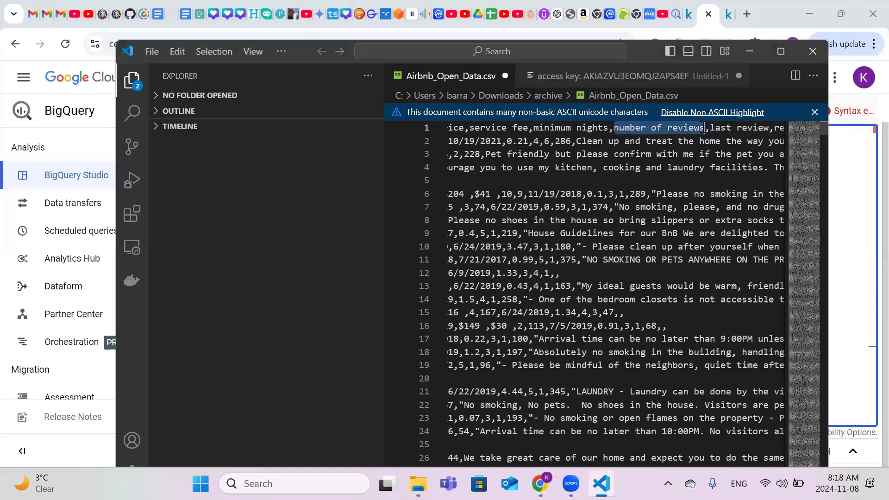
pyautogui.click(540, 483)
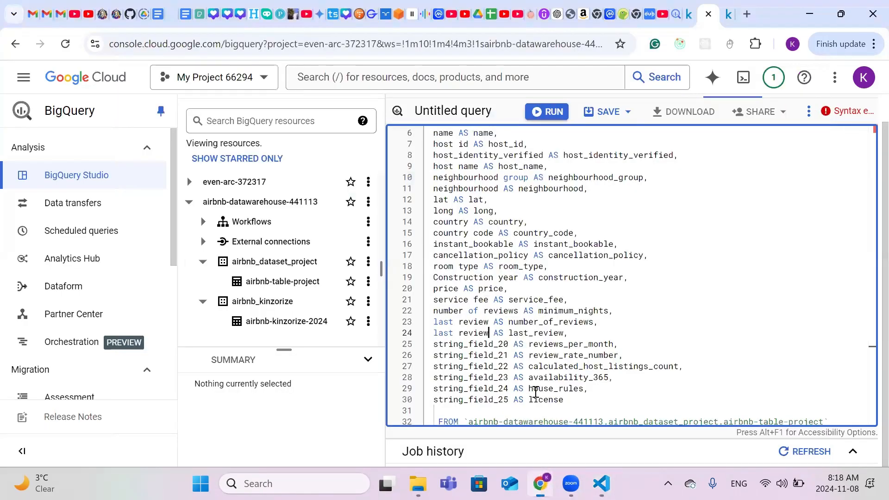
pyautogui.click(435, 321)
pyautogui.moveTo(435, 322); pyautogui.dragTo(489, 321)
pyautogui.hotkey('ctrl', 'v')
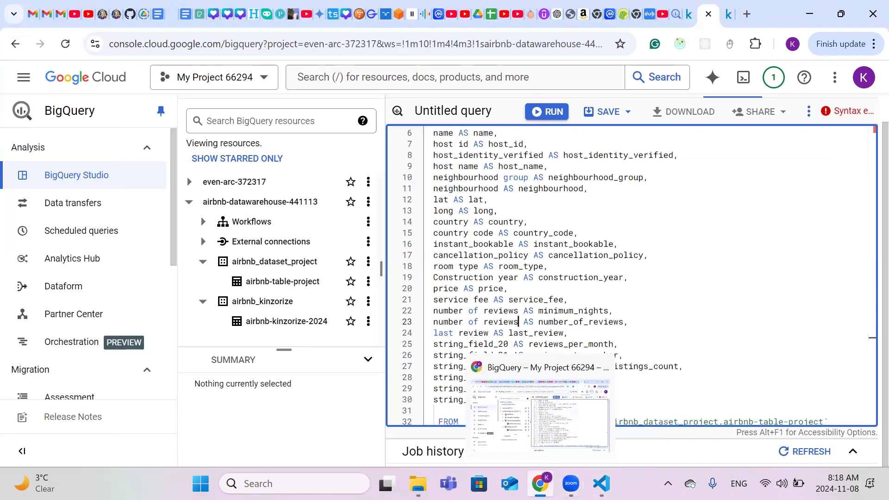
# Step: Copy the reviews per month header from Airbnb_Open_Data.csv in VS Code, and replace string_field_20 with it in the BigQuery query
pyautogui.click(601, 416)
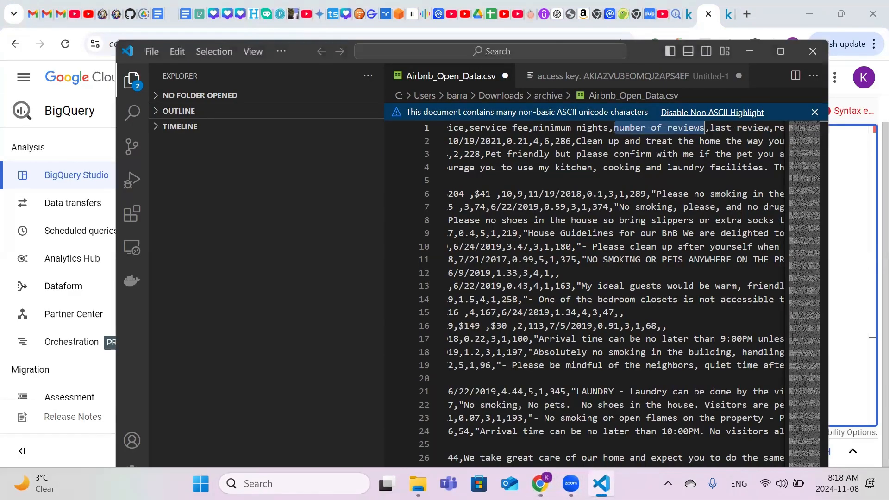
pyautogui.hscroll(3, 616, 292)
pyautogui.hscroll(5, 688, 223)
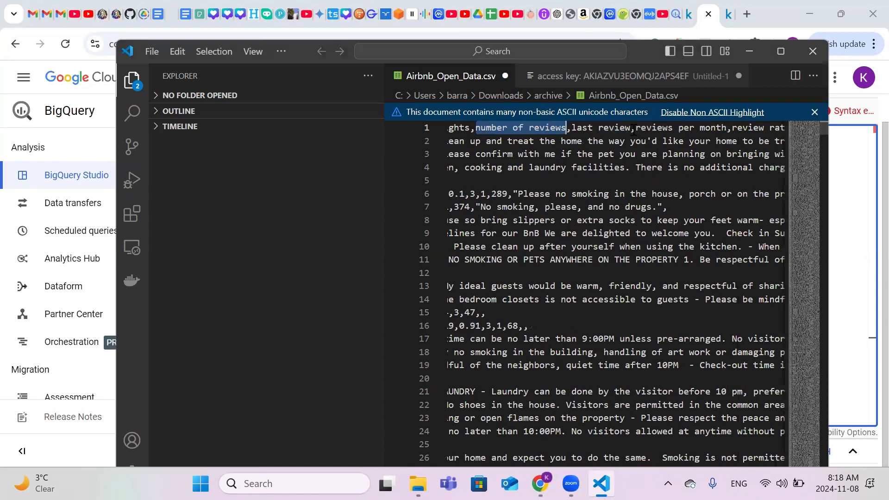
pyautogui.moveTo(636, 131); pyautogui.dragTo(725, 124)
pyautogui.hotkey('ctrl', 'c')
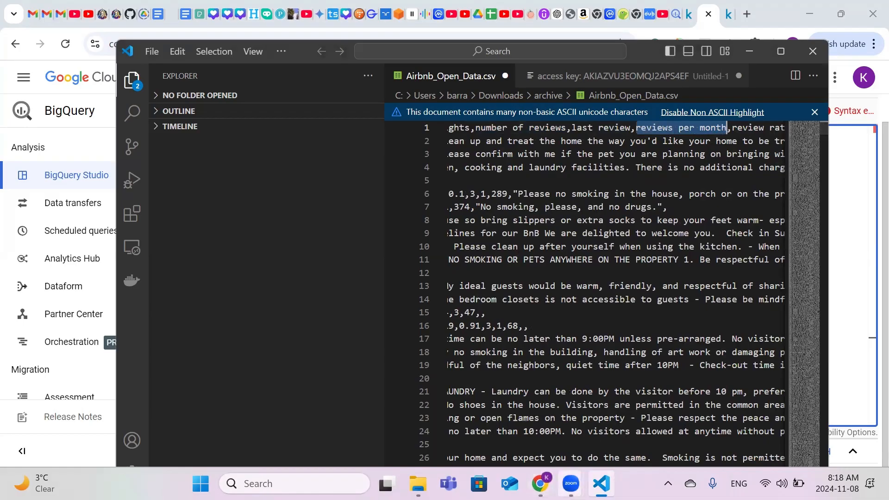
pyautogui.moveTo(601, 484)
pyautogui.click(540, 484)
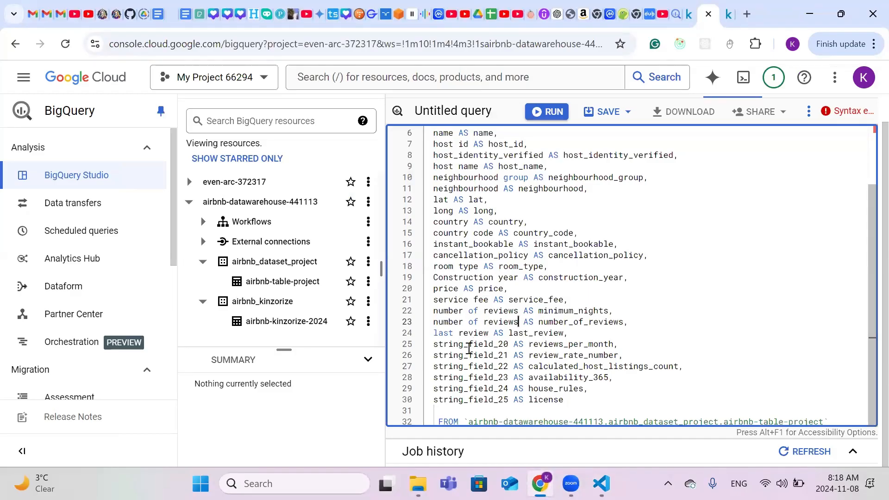
pyautogui.moveTo(433, 345); pyautogui.dragTo(508, 344)
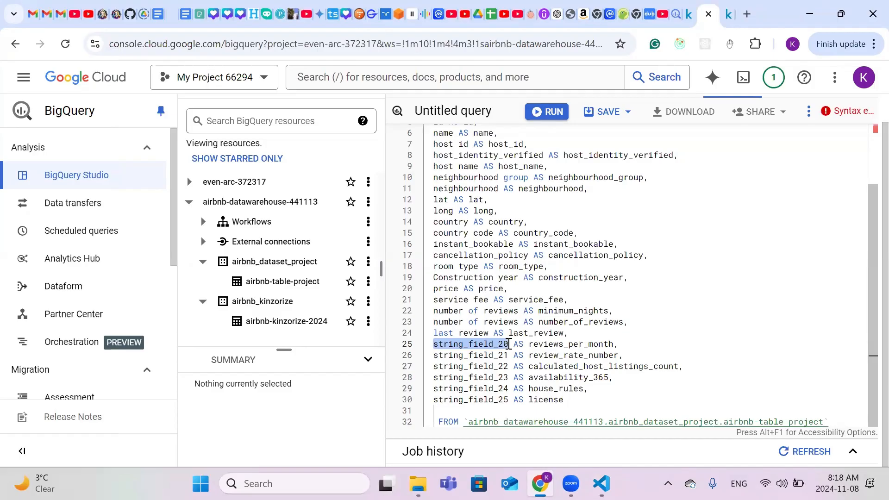
pyautogui.hotkey('ctrl', 'v')
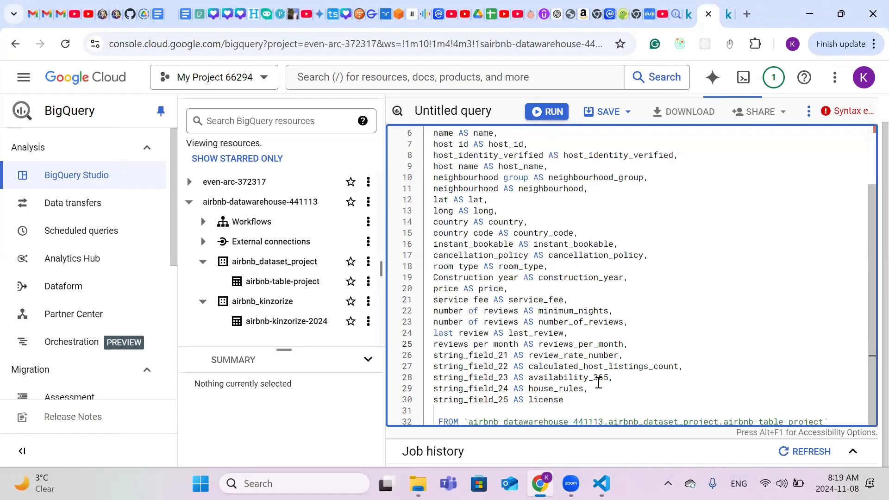
# Step: Copy the review rate number header from Airbnb_Open_Data.csv in VS Code, and replace string_field_21 with it in the BigQuery query
pyautogui.click(539, 483)
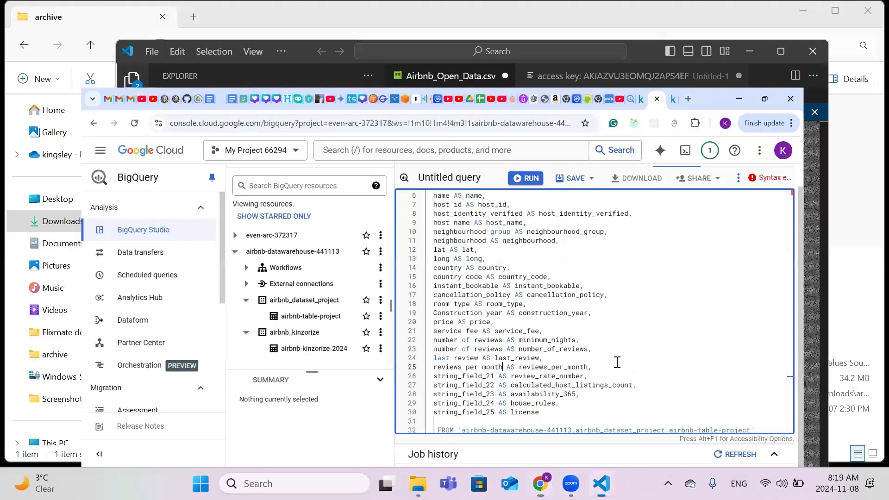
pyautogui.hscroll(3, 647, 300)
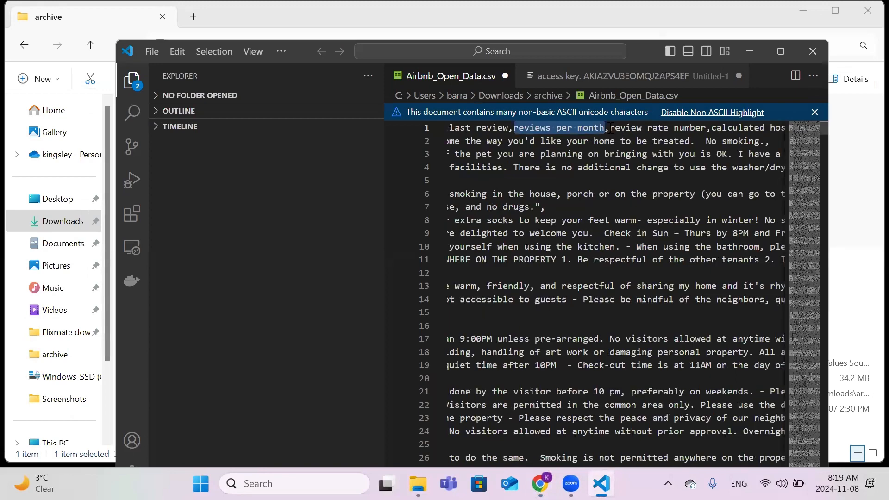
pyautogui.moveTo(610, 128); pyautogui.dragTo(707, 128)
pyautogui.hotkey('ctrl', 'c')
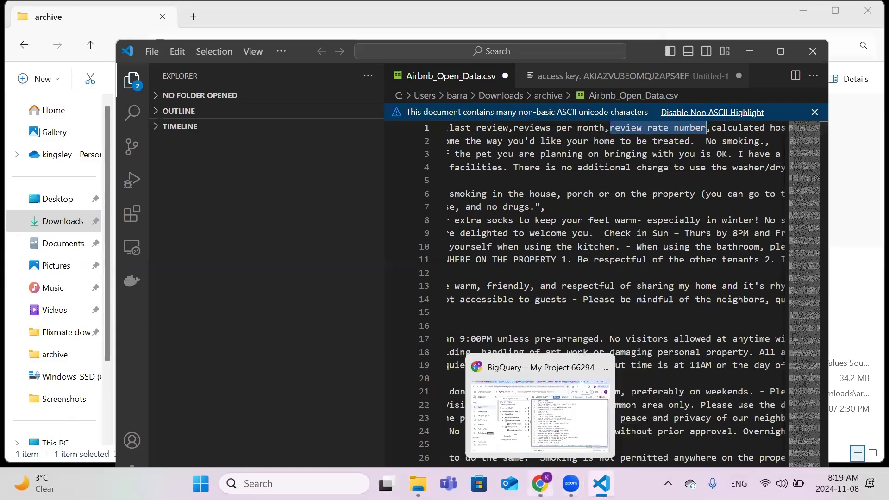
pyautogui.click(540, 483)
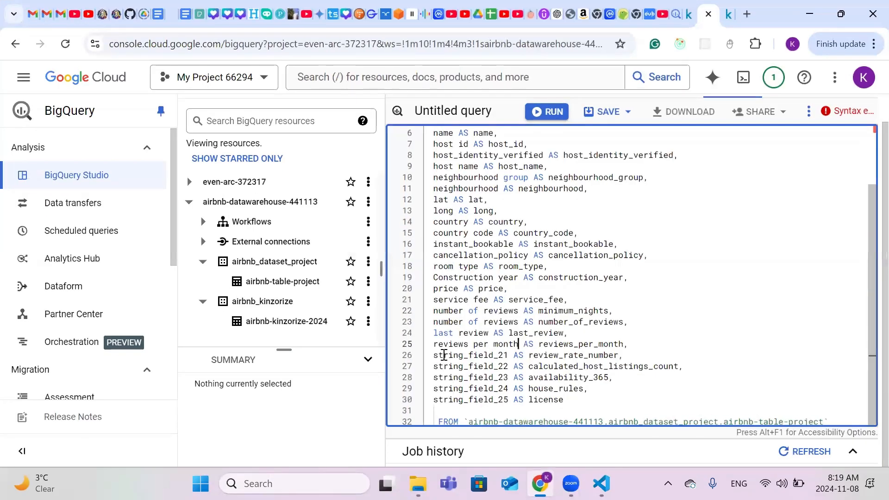
pyautogui.moveTo(435, 355); pyautogui.dragTo(508, 355)
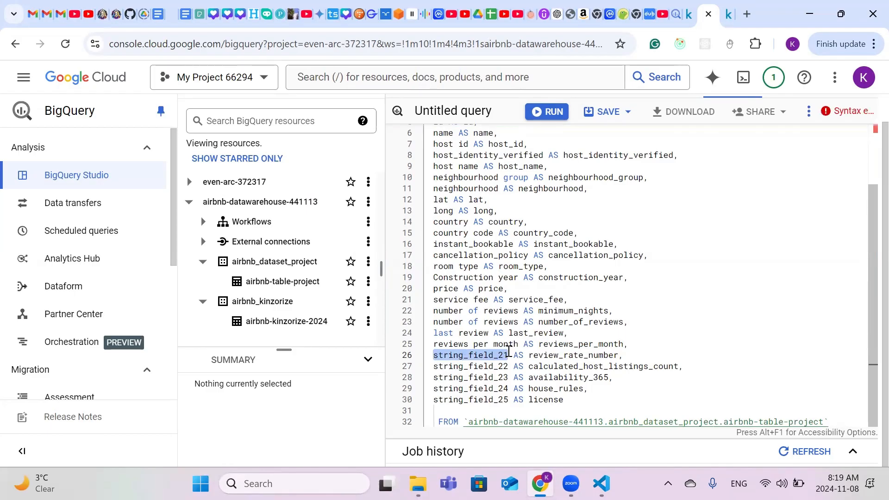
pyautogui.hotkey('ctrl', 'v')
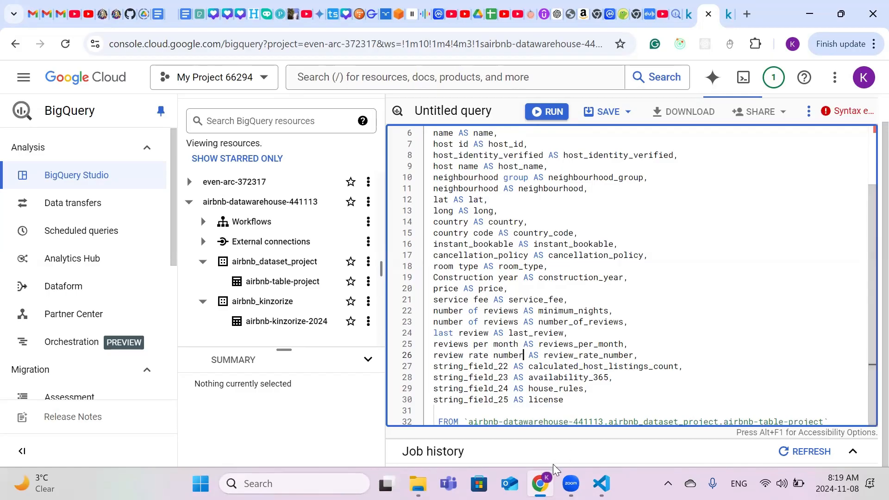
# Step: Copy the calculated host listings count header from Airbnb_Open_Data.csv in VS Code, and replace string_field_22 with it in the BigQuery query
pyautogui.moveTo(539, 483)
pyautogui.click(601, 483)
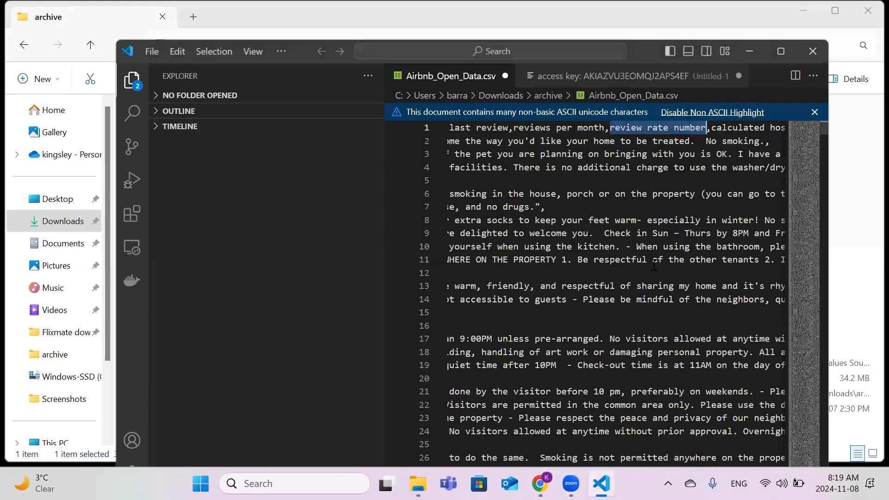
pyautogui.hscroll(5, 654, 265)
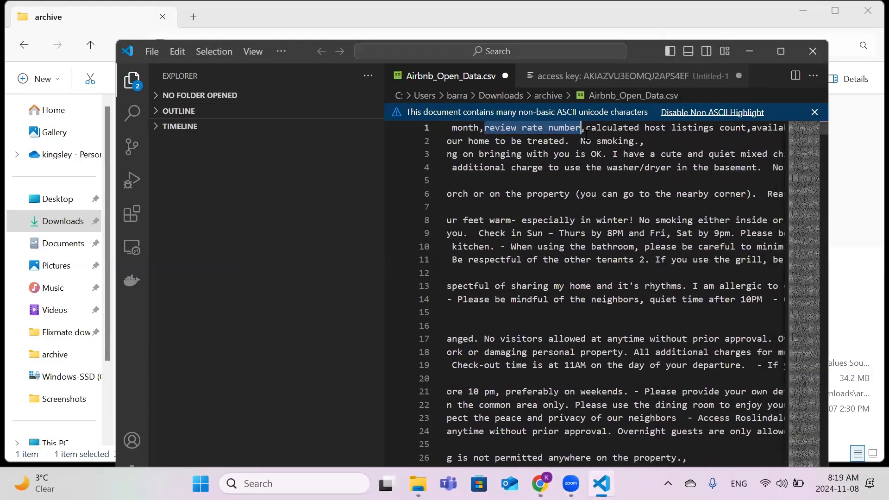
pyautogui.moveTo(586, 126); pyautogui.dragTo(744, 124)
pyautogui.hotkey('ctrl', 'c')
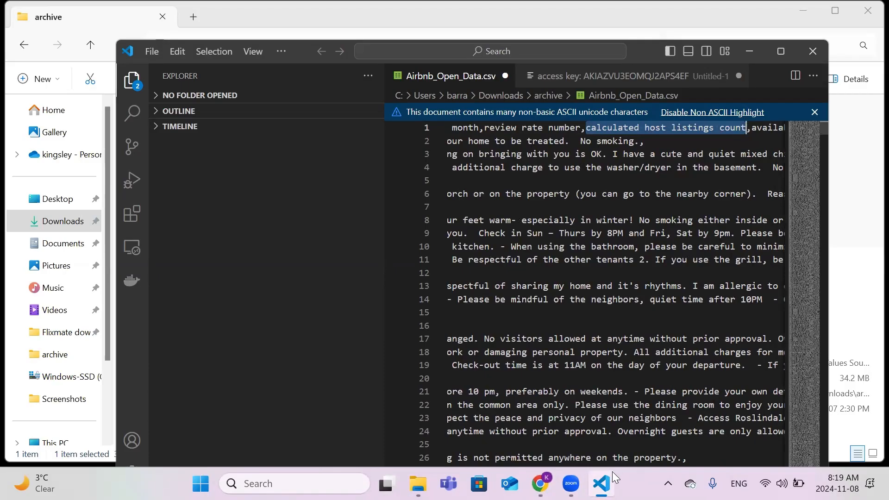
pyautogui.moveTo(602, 481)
pyautogui.click(540, 484)
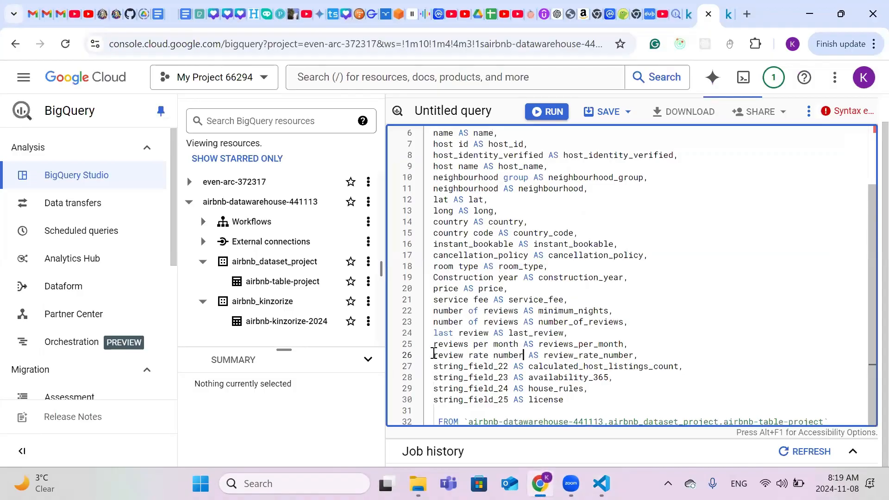
pyautogui.moveTo(434, 354); pyautogui.dragTo(527, 354)
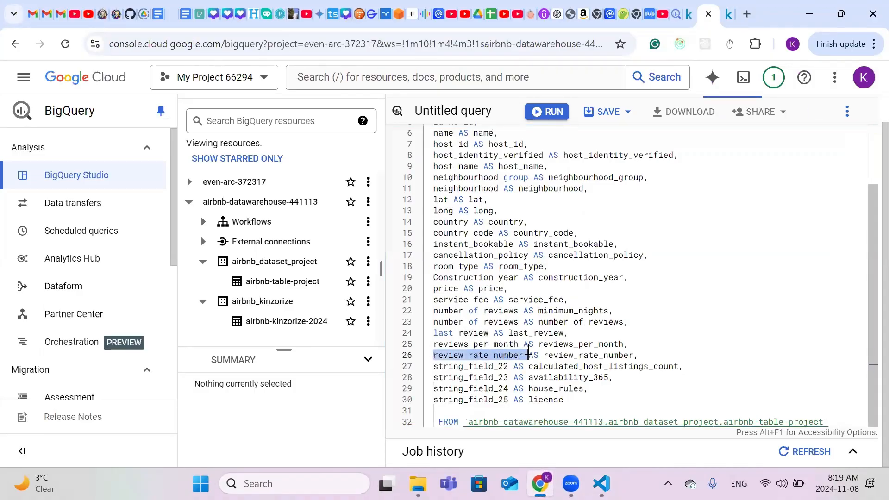
pyautogui.click(473, 377)
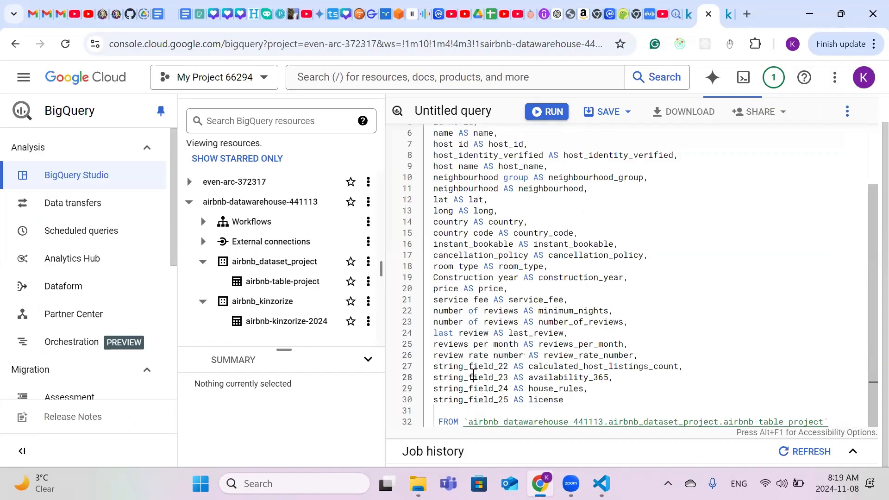
pyautogui.moveTo(434, 367); pyautogui.dragTo(509, 366)
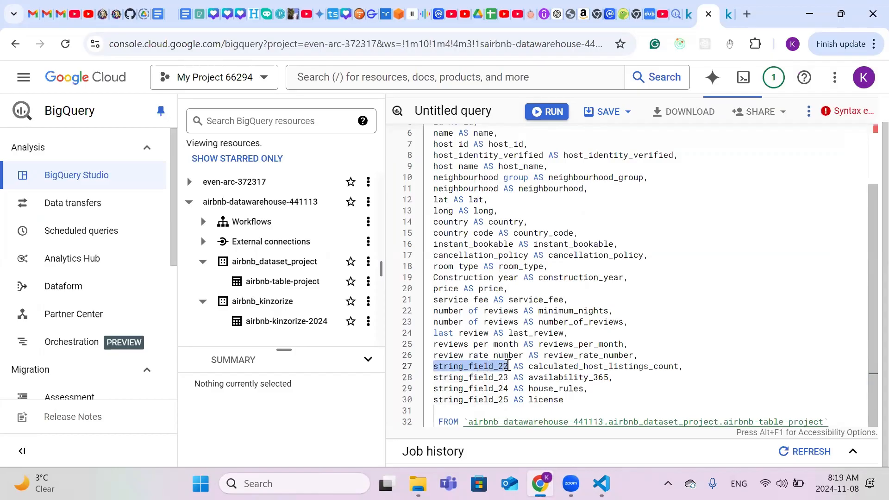
pyautogui.hotkey('ctrl', 'v')
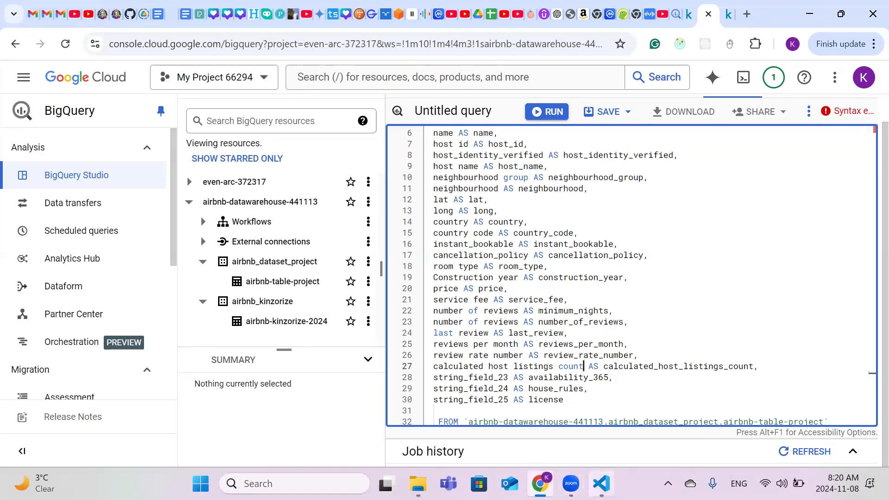
# Step: Copy the availability 365 header from Airbnb_Open_Data.csv in VS Code, and replace string_field_23 with it in the BigQuery query
pyautogui.click(601, 483)
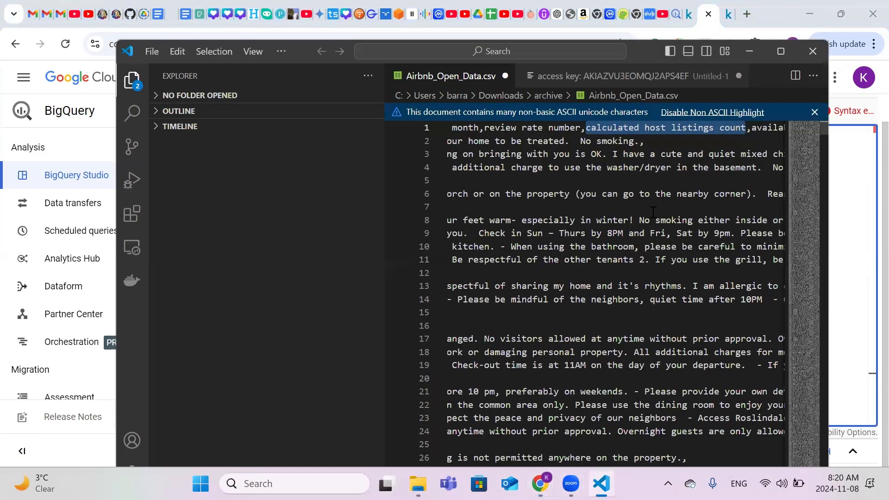
pyautogui.hscroll(5, 625, 172)
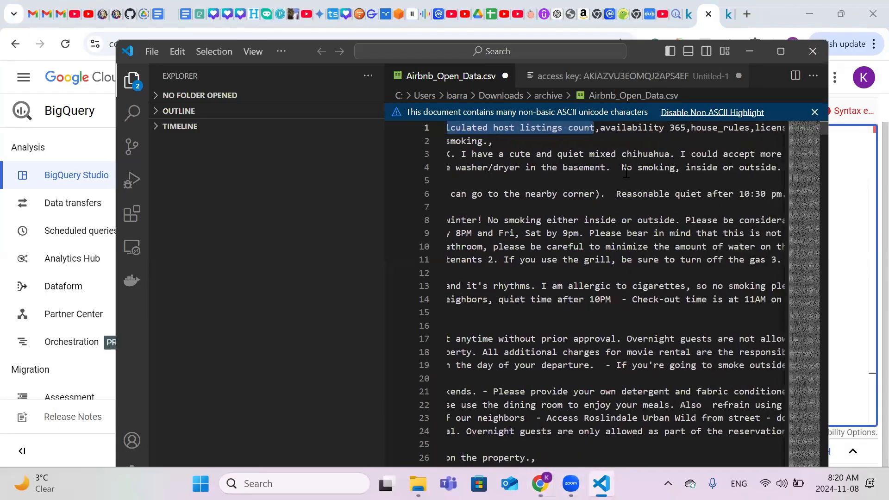
pyautogui.click(600, 128)
pyautogui.moveTo(626, 132); pyautogui.dragTo(686, 132)
pyautogui.hotkey('ctrl', 'c')
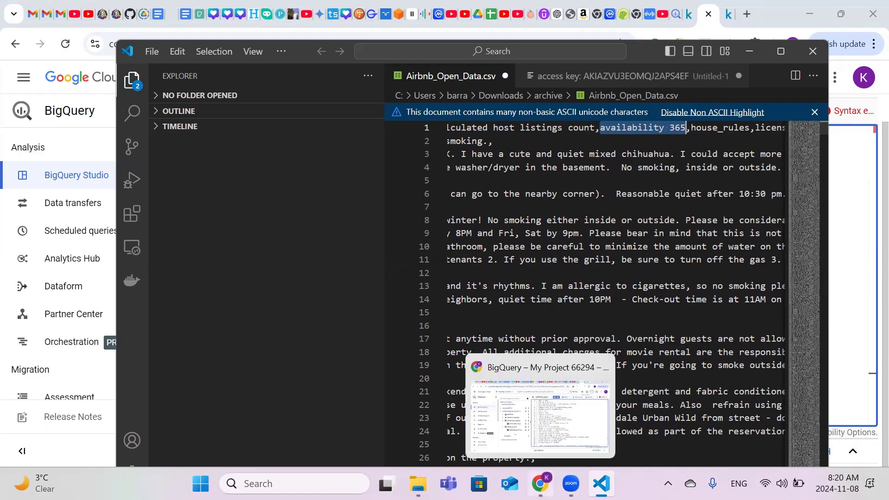
pyautogui.click(548, 479)
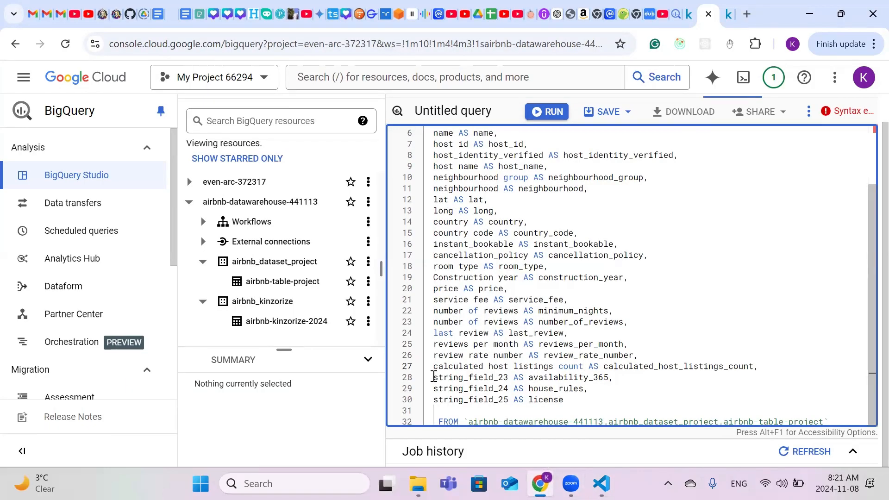
pyautogui.moveTo(433, 377); pyautogui.dragTo(509, 374)
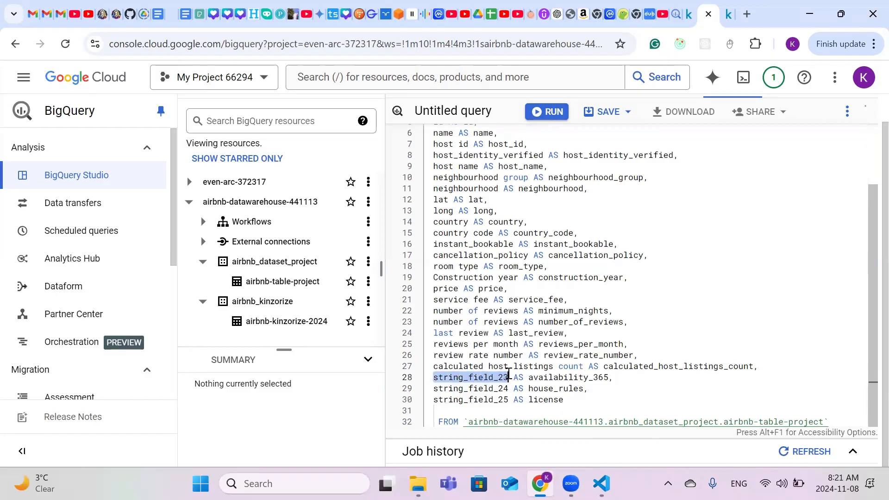
pyautogui.hotkey('ctrl', 'v')
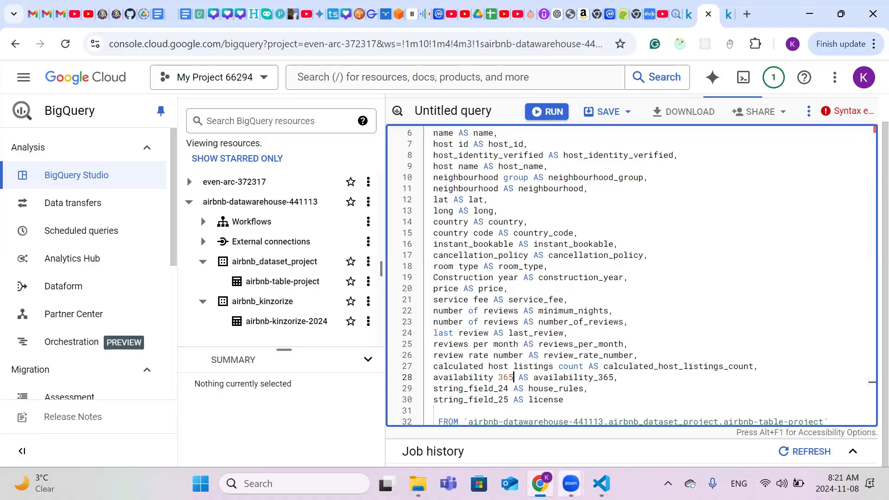
# Step: Copy the house_rules header from Airbnb_Open_Data.csv in VS Code, and replace string_field_24 with it in the BigQuery query
pyautogui.moveTo(571, 484)
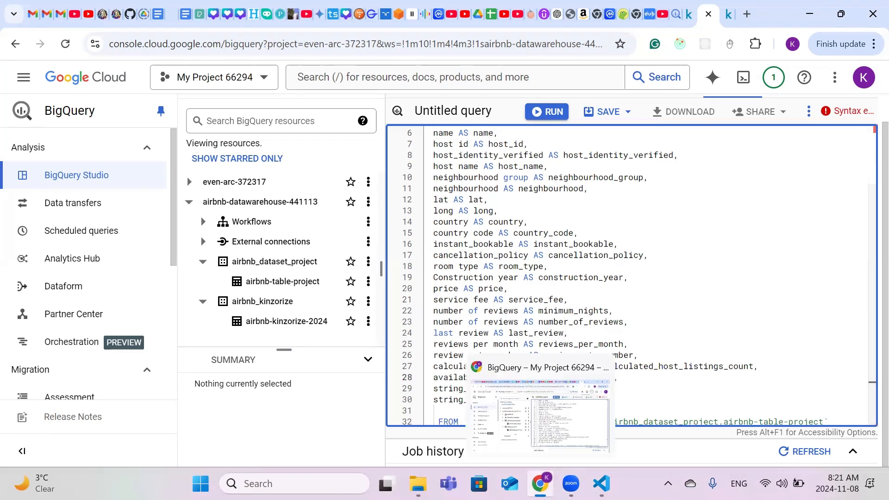
pyautogui.click(540, 483)
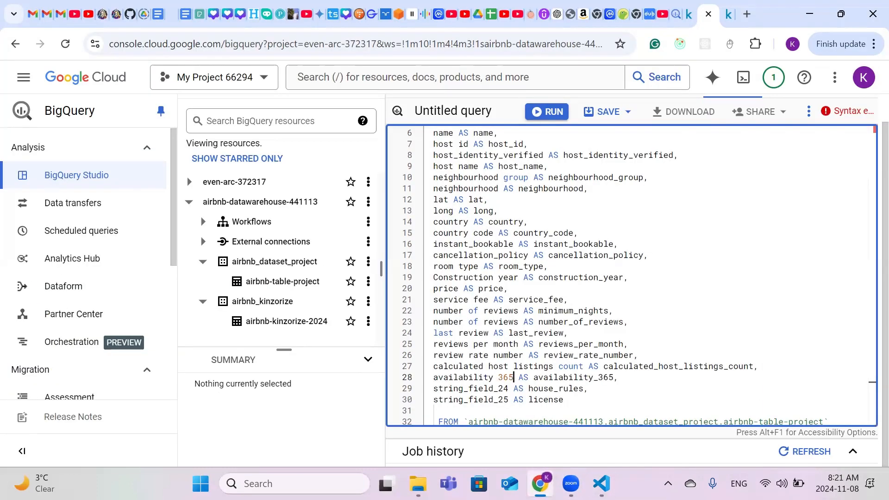
pyautogui.click(600, 483)
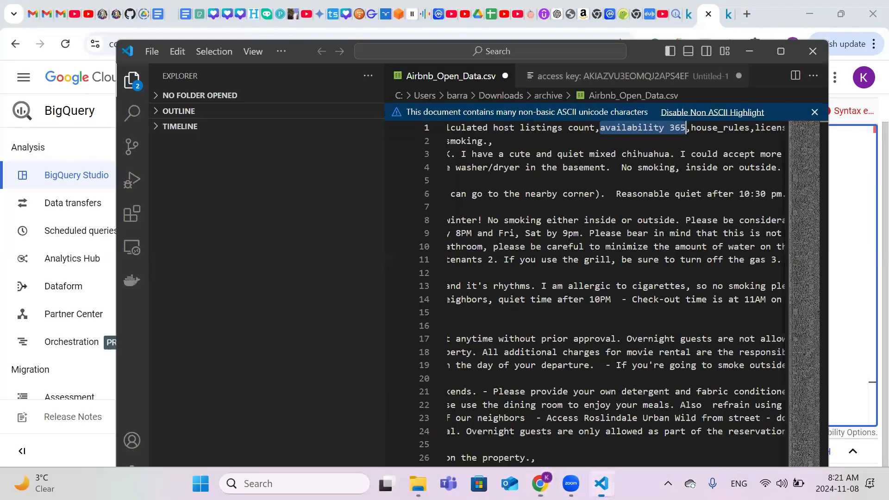
pyautogui.hscroll(3, 630, 251)
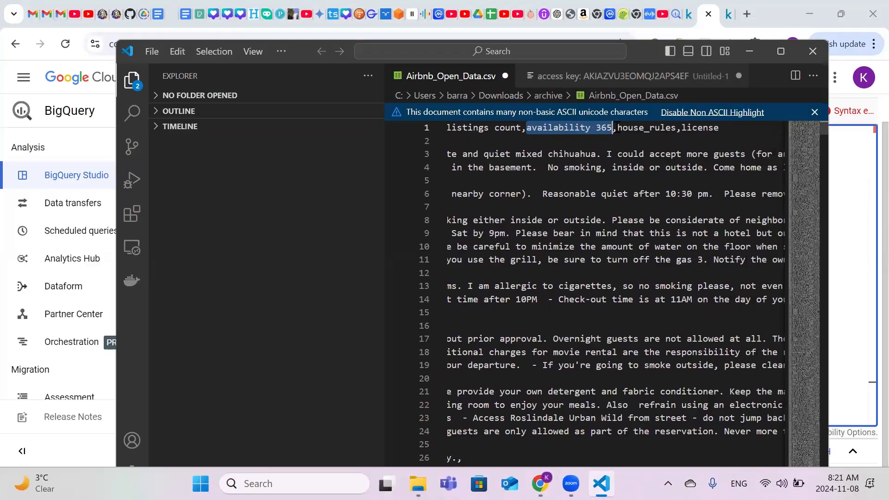
pyautogui.click(632, 130)
pyautogui.hscroll(-1, 660, 137)
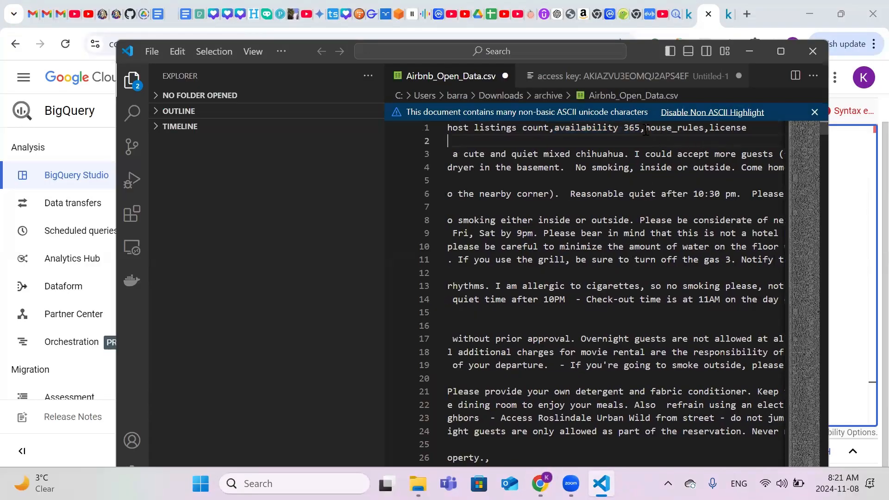
pyautogui.moveTo(645, 131); pyautogui.dragTo(704, 128)
pyautogui.hotkey('ctrl', 'c')
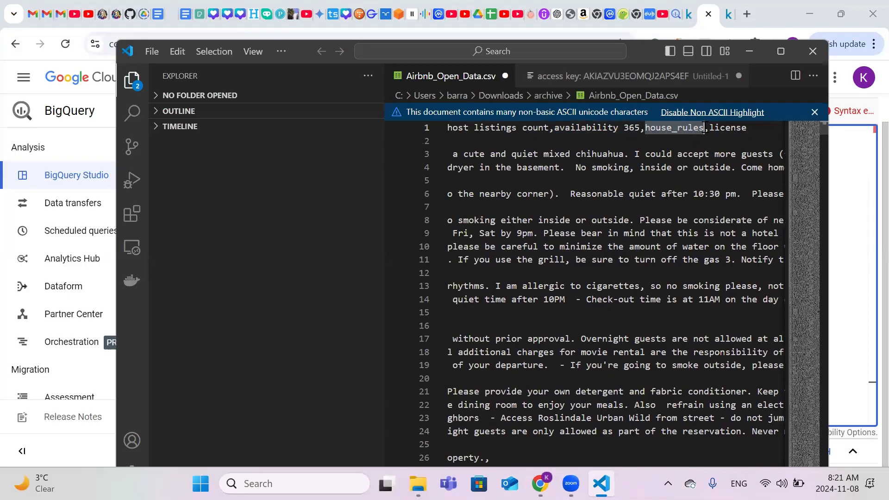
pyautogui.click(541, 484)
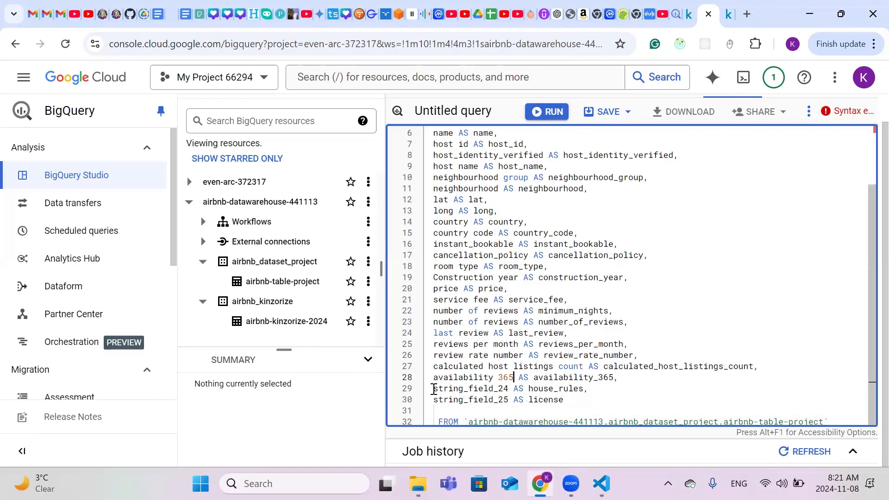
pyautogui.moveTo(434, 389); pyautogui.dragTo(508, 388)
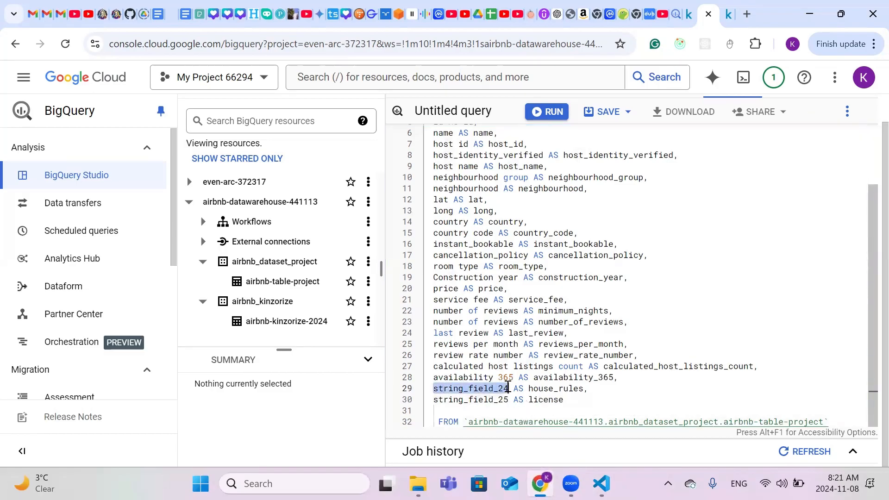
pyautogui.hotkey('ctrl', 'v')
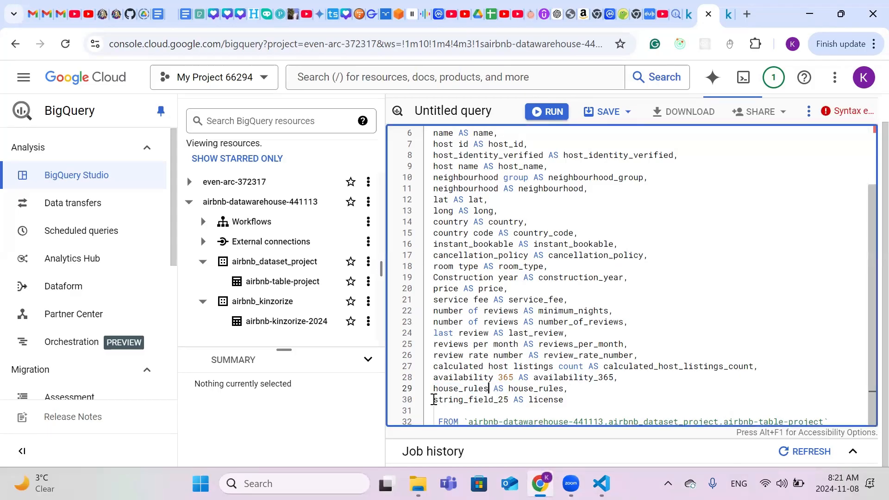
# Step: Replace string_field_25 with license as the source column in the last line of the SELECT list
pyautogui.moveTo(433, 400); pyautogui.dragTo(508, 400)
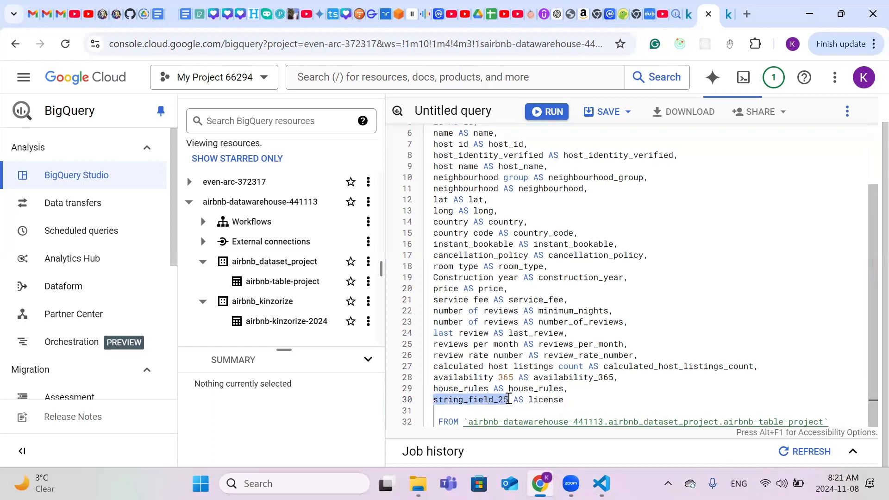
pyautogui.write('li')
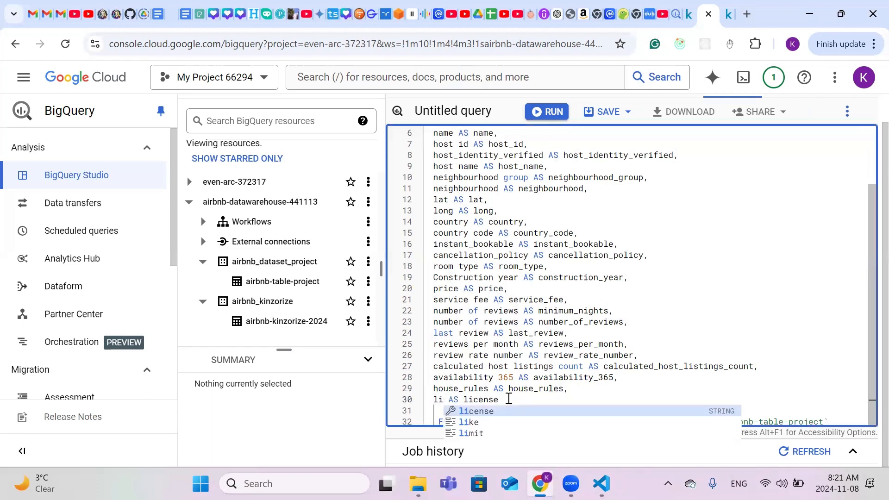
pyautogui.click(486, 412)
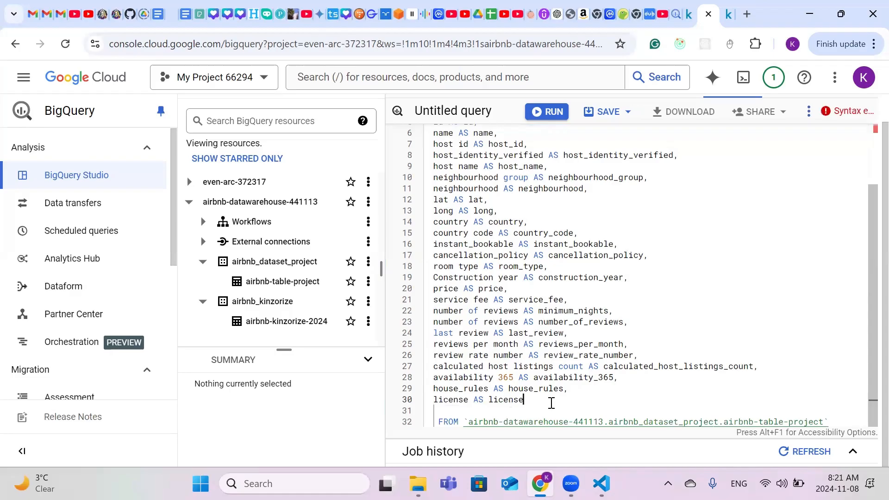
pyautogui.scroll(1, 579, 341)
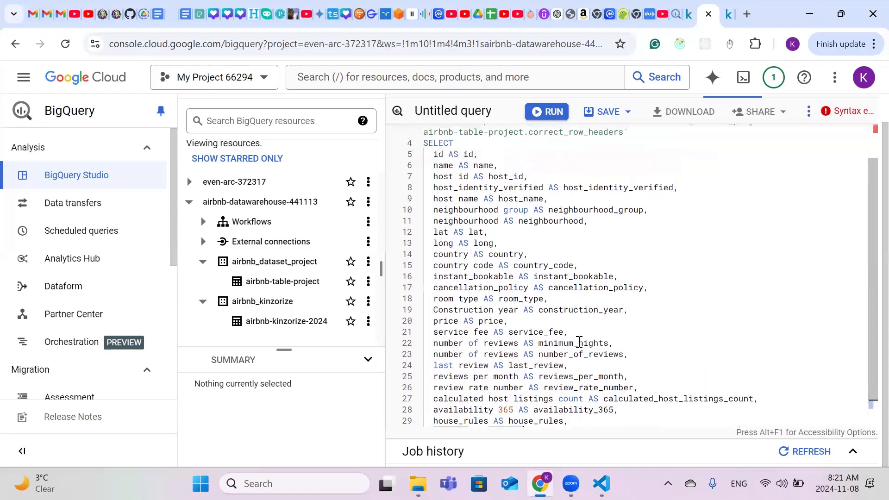
pyautogui.scroll(4, 580, 342)
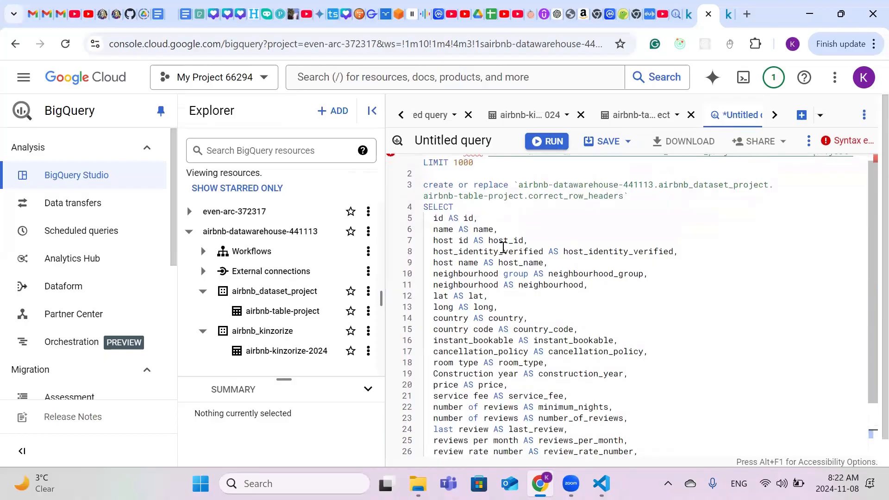
pyautogui.scroll(1, 504, 248)
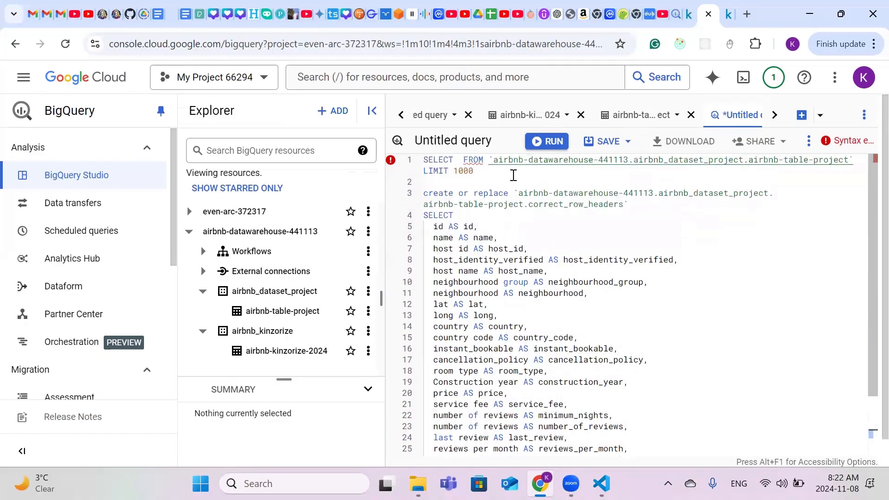
# Step: Delete the leftover SELECT FROM statement with LIMIT 1000 and the blank lines above the create or replace statement
pyautogui.moveTo(514, 175); pyautogui.dragTo(438, 169)
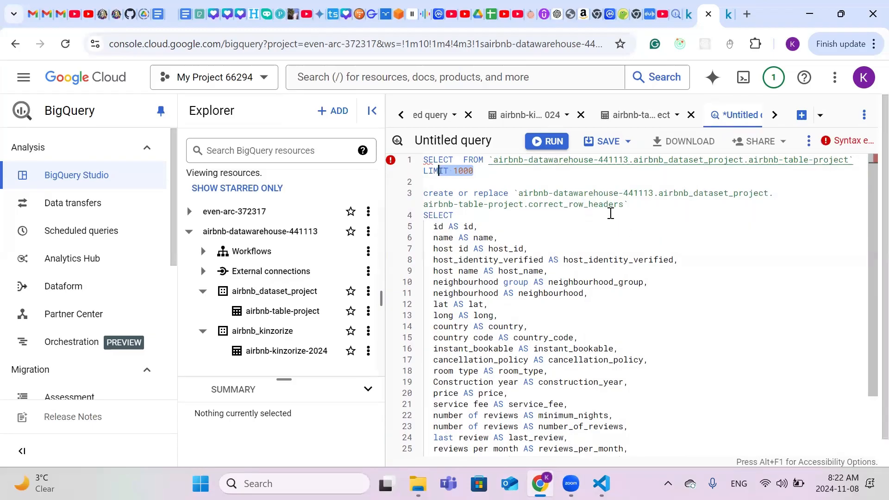
pyautogui.scroll(-3, 572, 331)
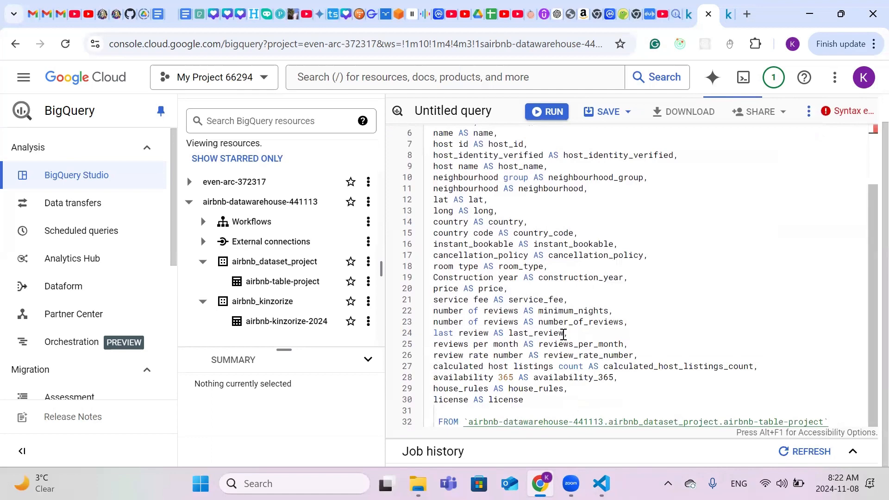
pyautogui.scroll(3, 568, 345)
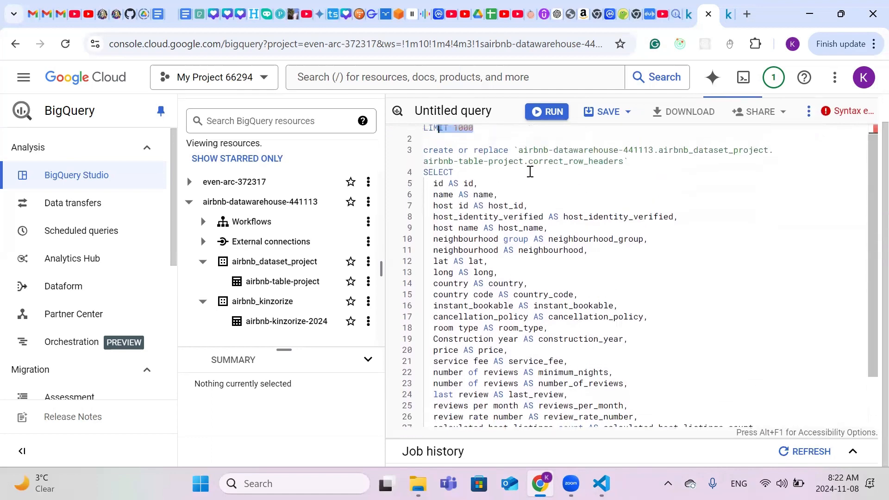
pyautogui.scroll(2, 563, 183)
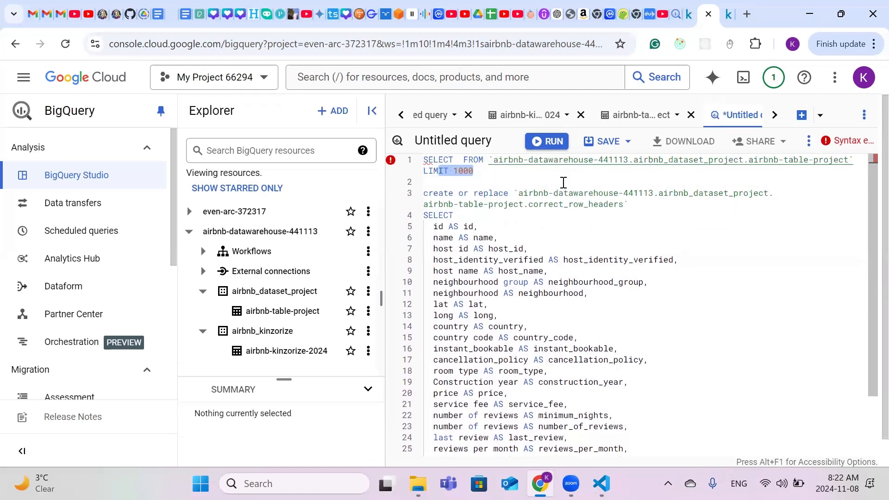
pyautogui.click(438, 183)
pyautogui.moveTo(439, 184); pyautogui.dragTo(419, 165)
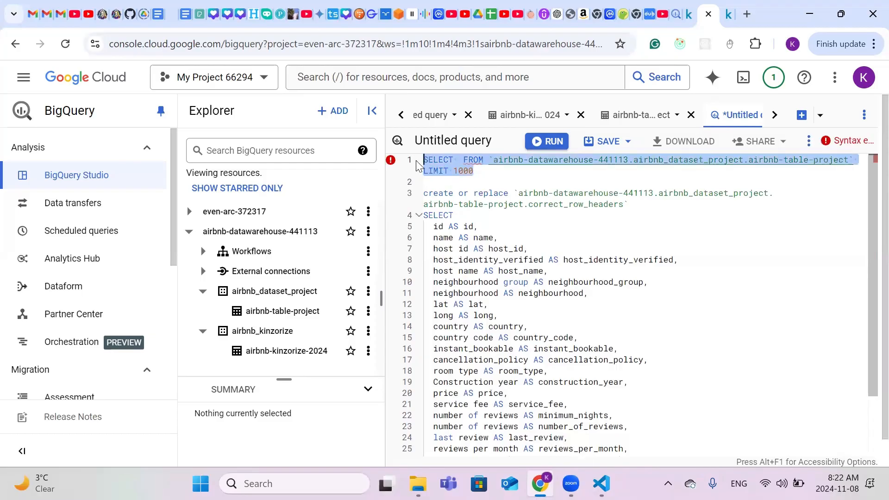
pyautogui.press('BackSpace')
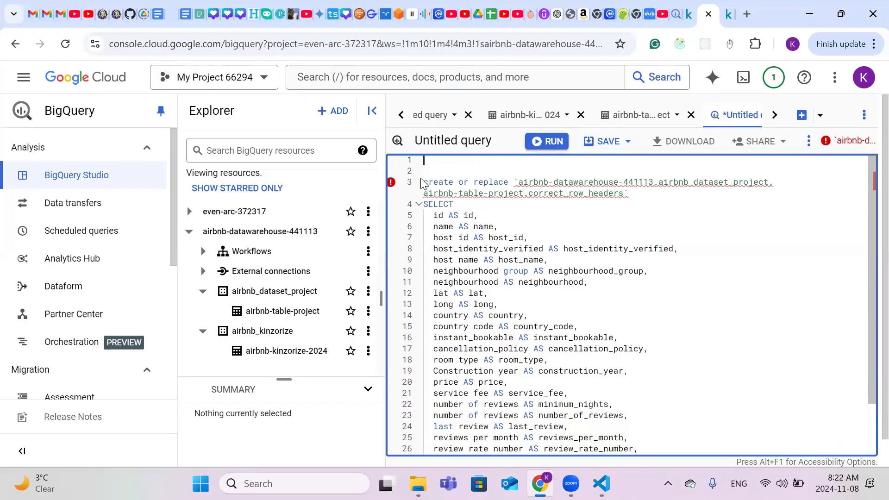
pyautogui.click(424, 182)
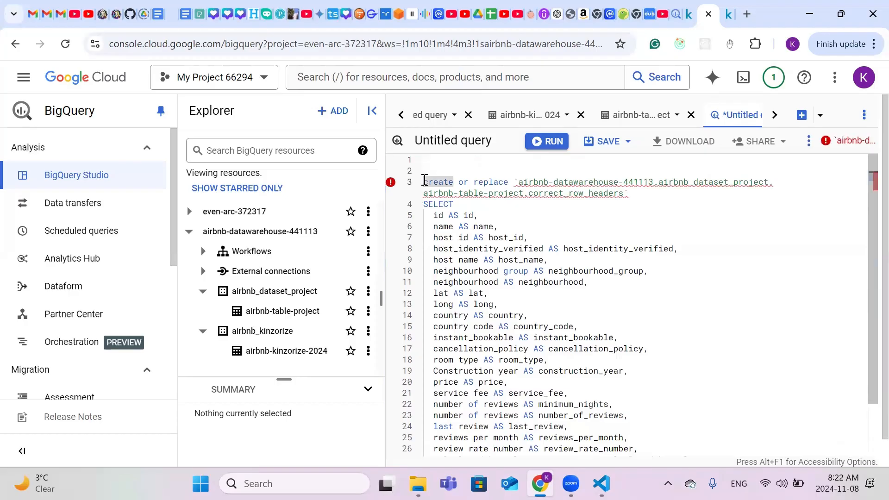
pyautogui.press('BackSpace')
pyautogui.press('BackSpace')
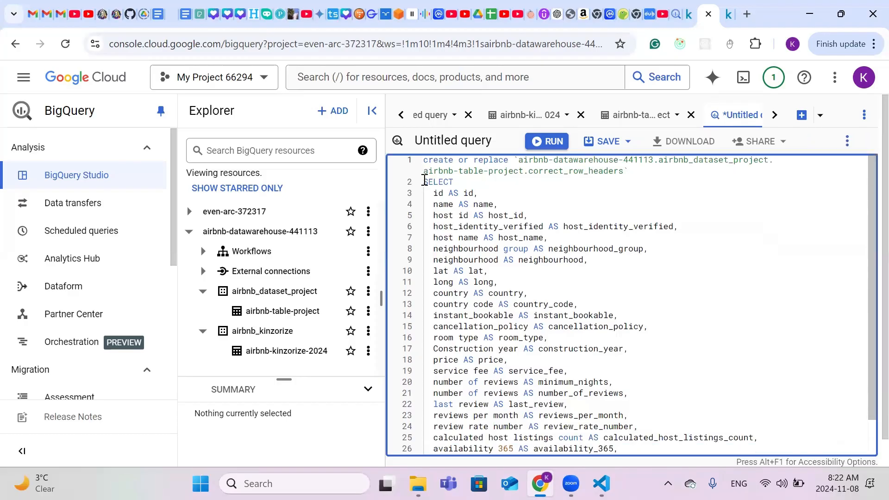
# Step: Try to run the create or replace query with the unquoted column names
pyautogui.scroll(-2, 539, 343)
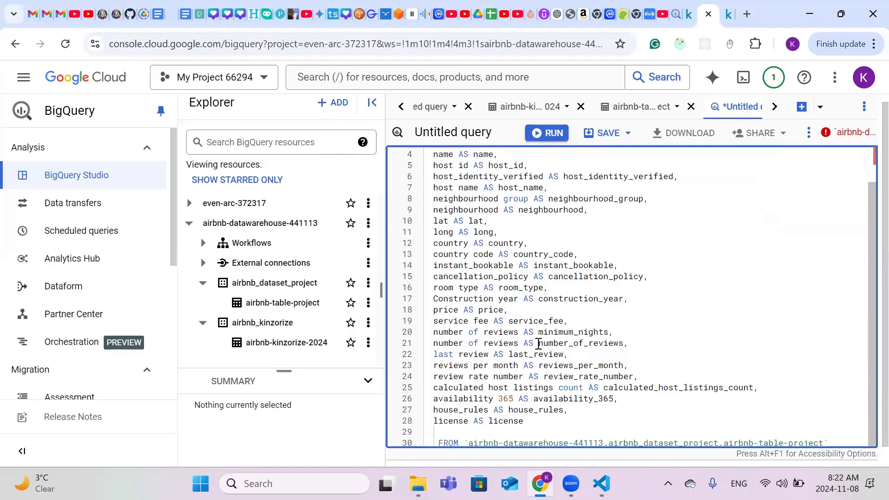
pyautogui.scroll(-1, 538, 343)
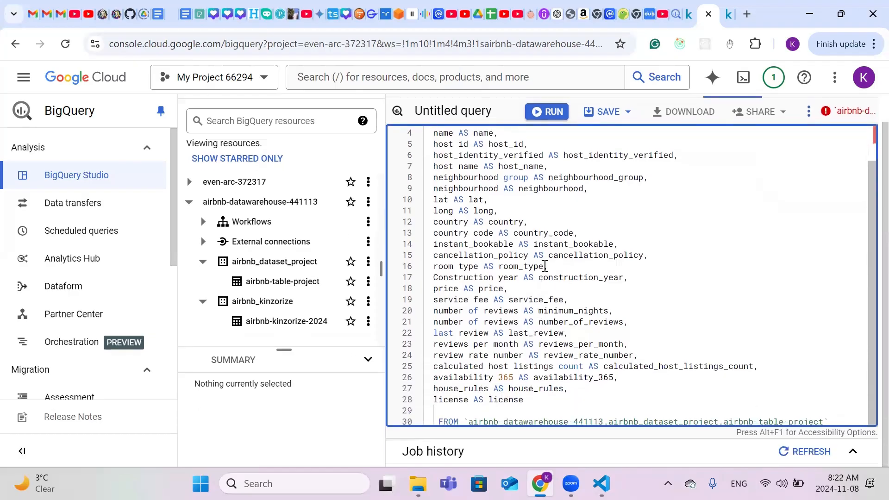
pyautogui.click(555, 113)
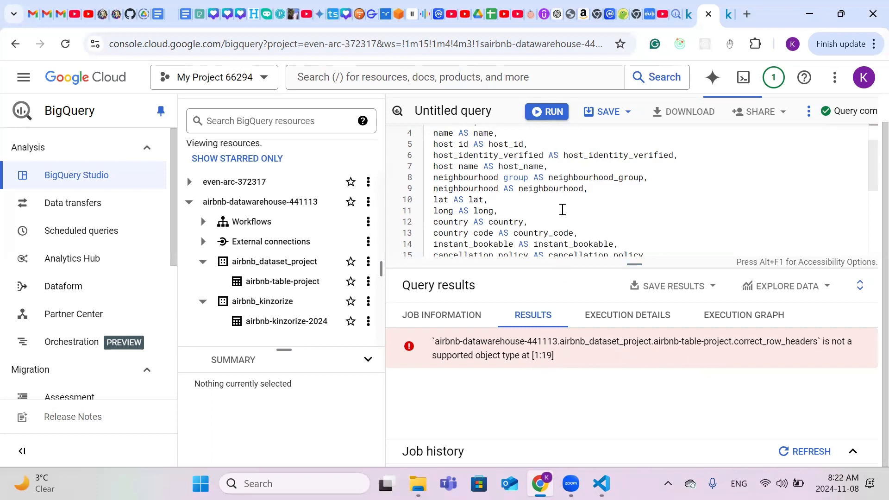
# Step: Examine the query from the create or replace line through the column aliases to the FROM clause for the cause of the error
pyautogui.scroll(3, 571, 187)
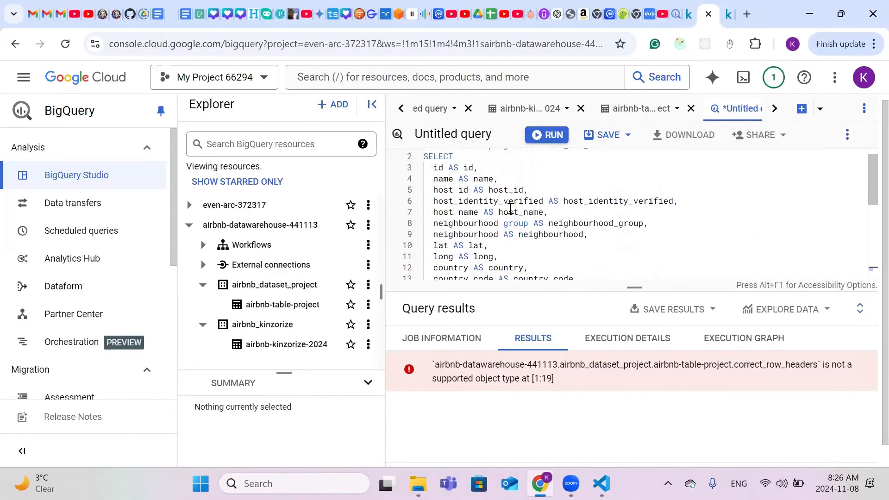
pyautogui.scroll(1, 510, 208)
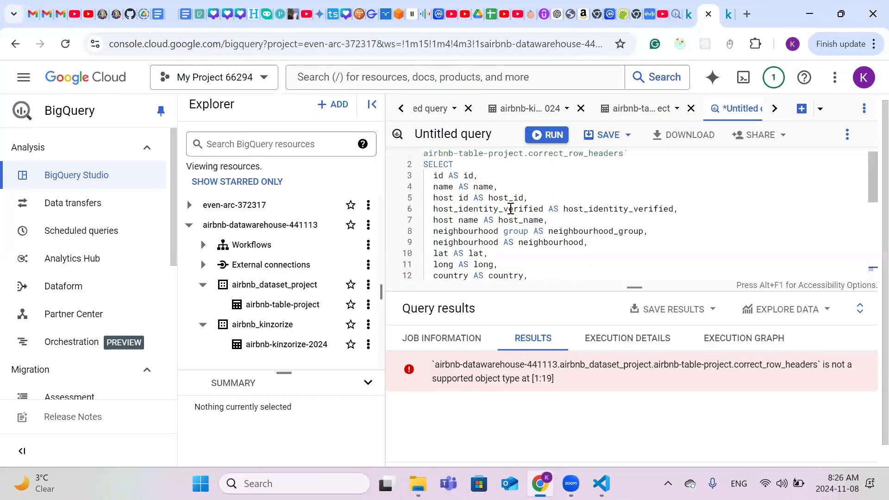
pyautogui.scroll(1, 517, 223)
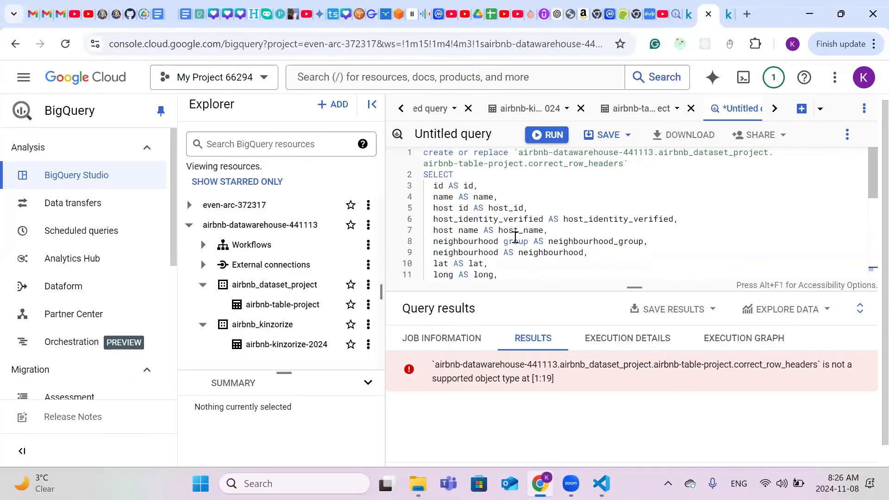
pyautogui.scroll(-1, 515, 237)
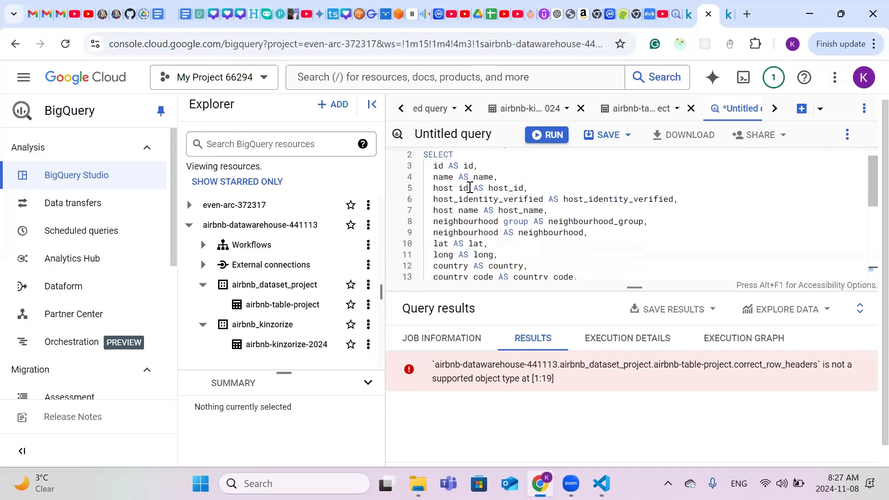
pyautogui.scroll(-2, 504, 234)
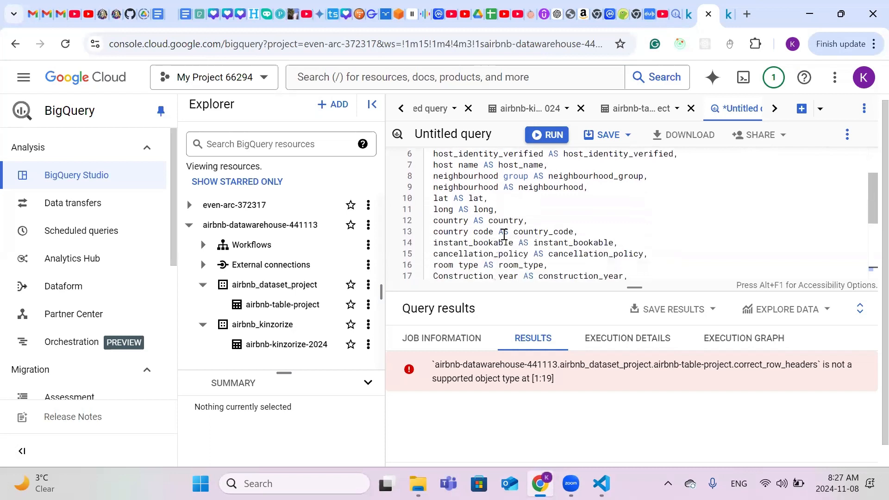
pyautogui.scroll(-3, 504, 235)
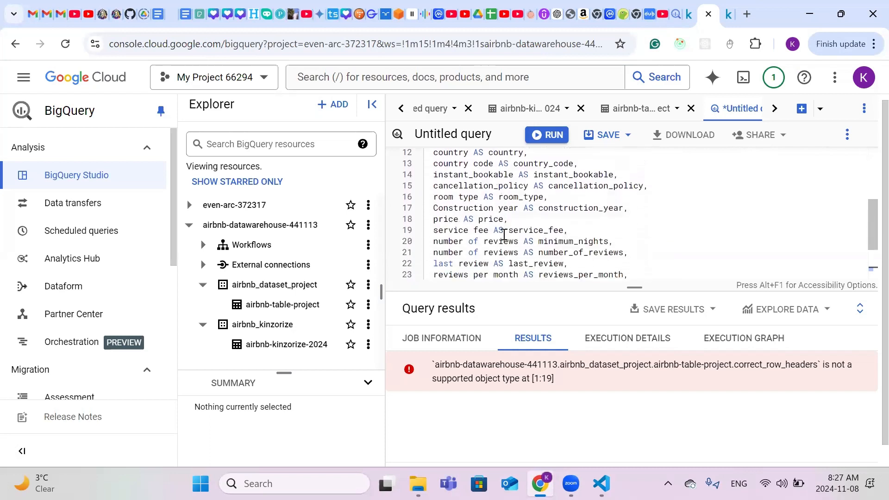
pyautogui.scroll(-2, 504, 234)
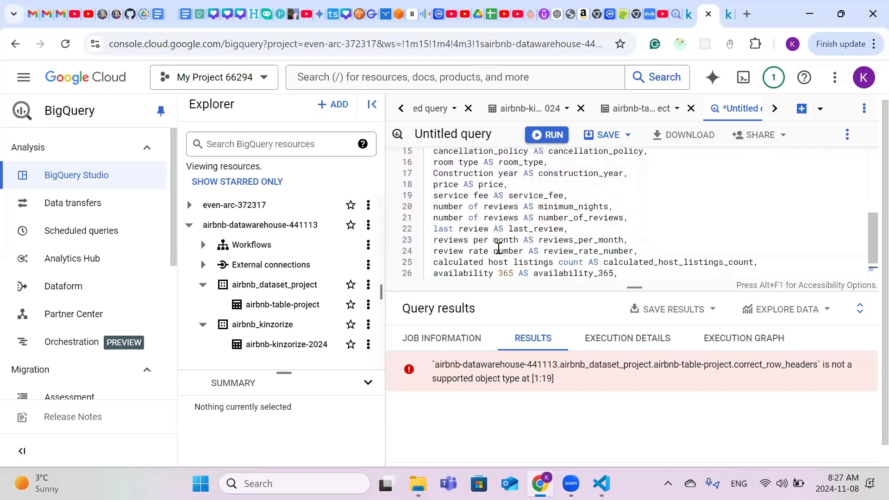
pyautogui.scroll(-1, 499, 249)
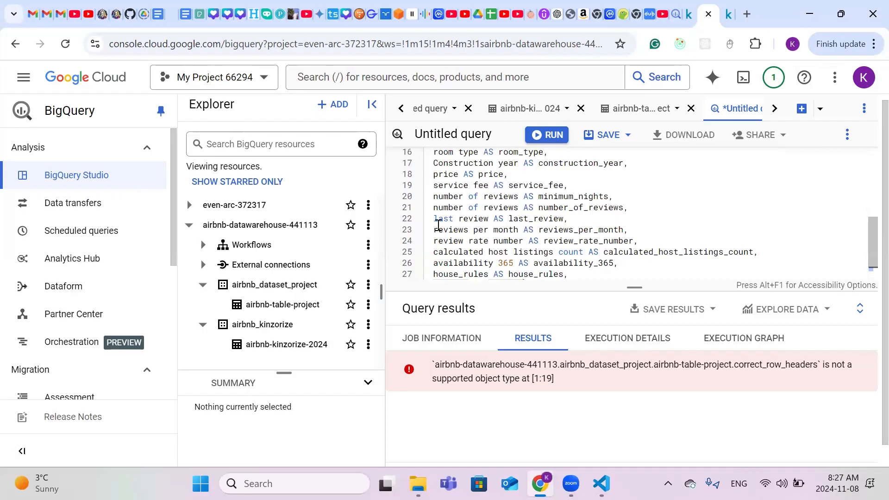
pyautogui.hotkey('ctrl', 'v')
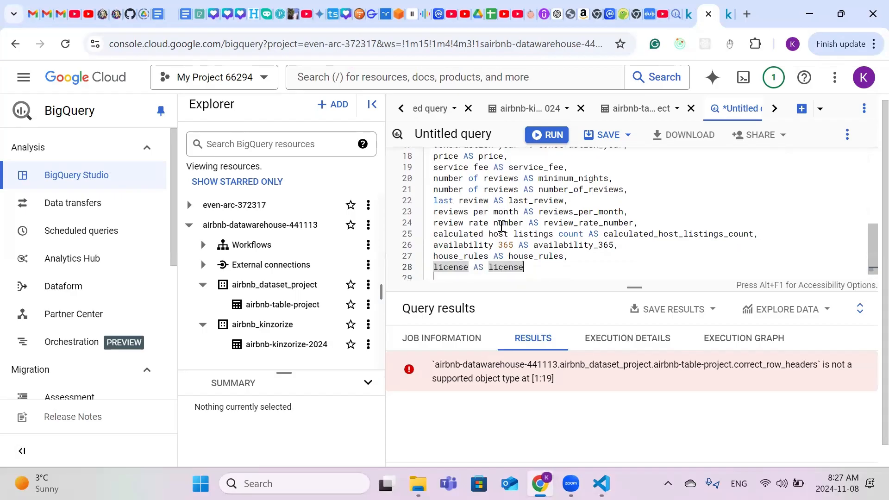
pyautogui.scroll(1, 492, 249)
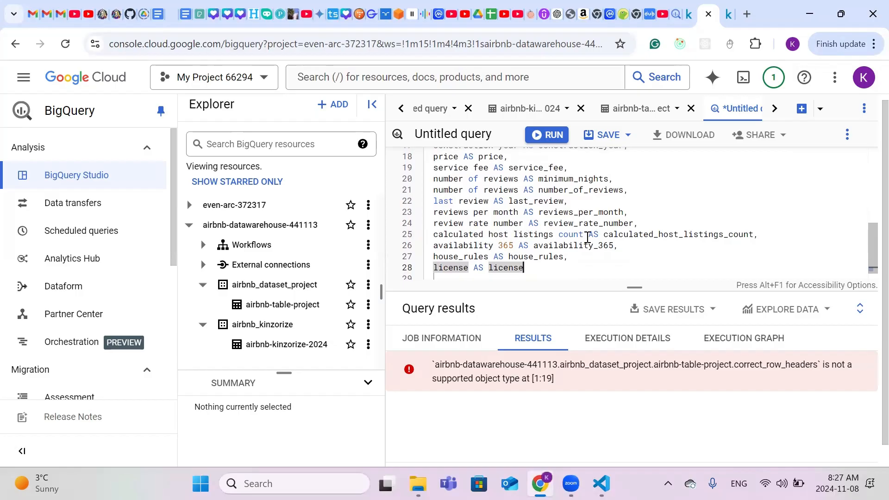
pyautogui.write('FROM `airbnb-datawarehouse-441113.airbnb_dataset_project.airbnb-table-project`')
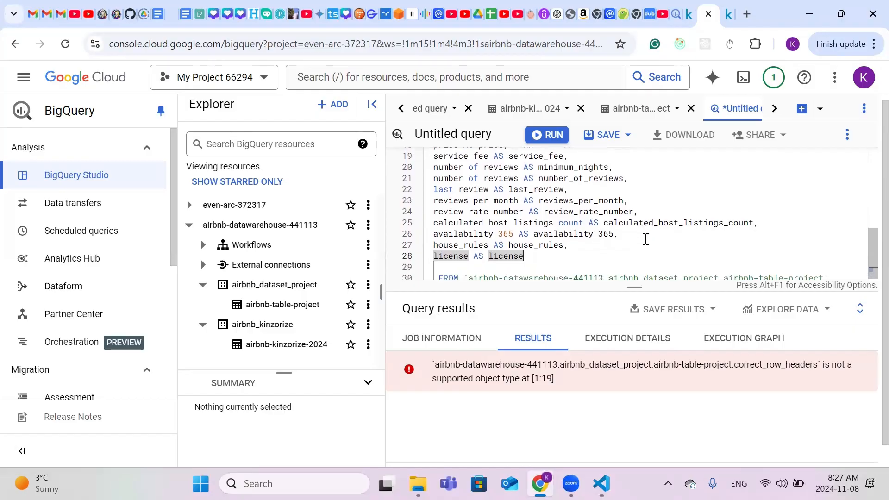
pyautogui.scroll(-1, 645, 238)
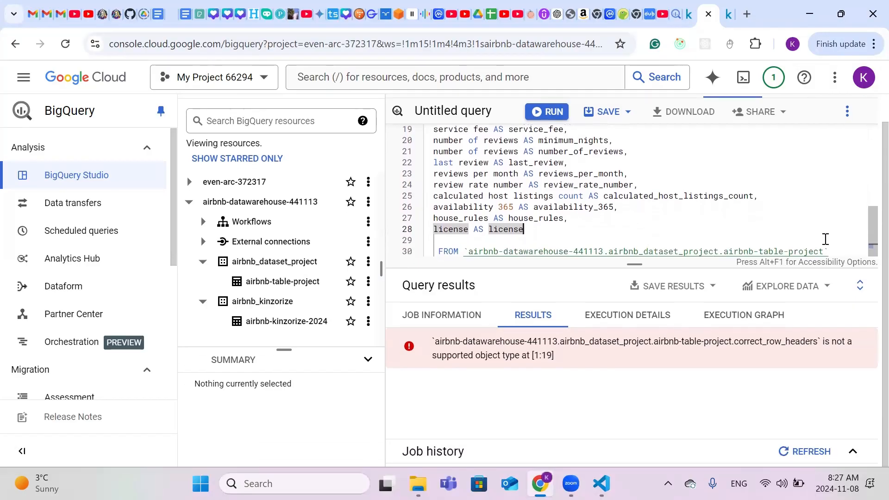
# Step: Replace the whole query with the copied CREATE OR REPLACE TABLE version targeting airbnb_dataset_project.correct_row_headers, with column names containing spaces in backticks
pyautogui.click(835, 250)
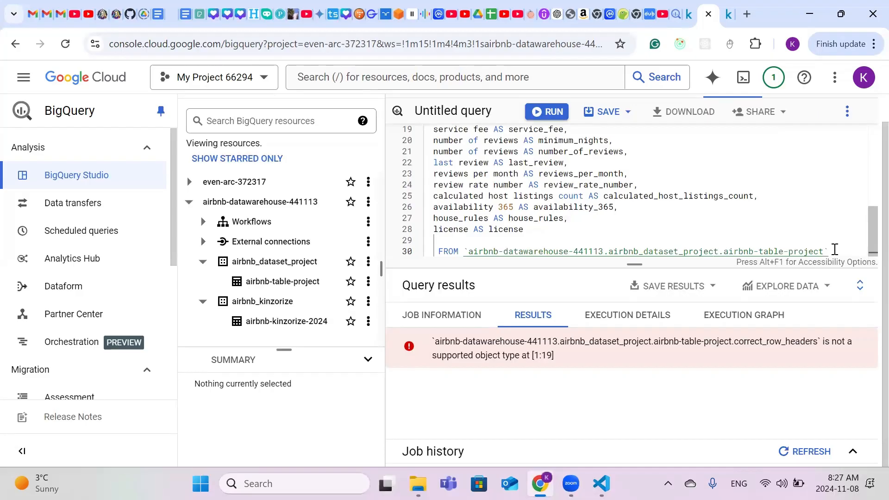
pyautogui.hotkey('ctrl', 'a')
pyautogui.hotkey('ctrl', 'v')
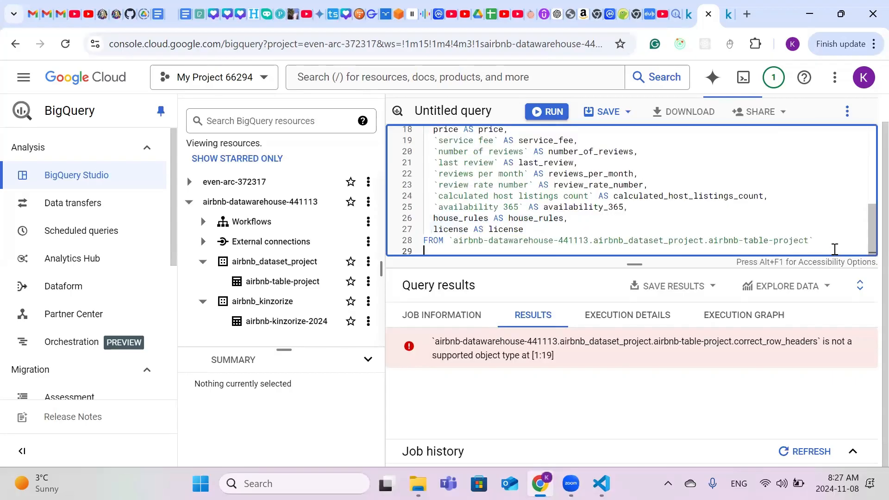
# Step: Review the pasted query's CREATE OR REPLACE TABLE line and its backtick-quoted source columns and aliases
pyautogui.scroll(2, 576, 185)
pyautogui.scroll(5, 575, 185)
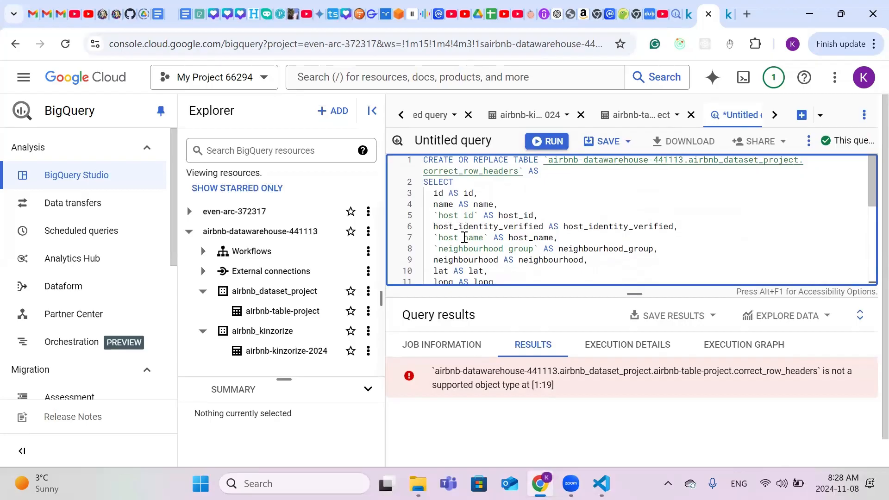
pyautogui.scroll(-2, 464, 237)
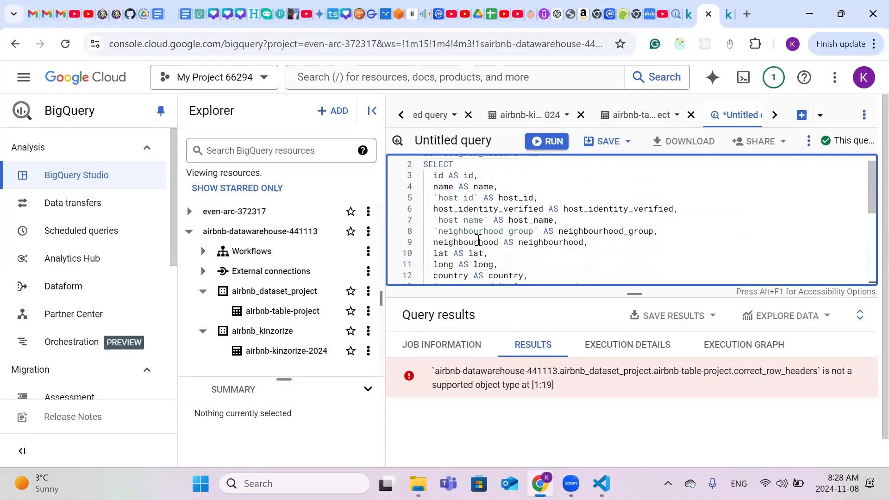
pyautogui.scroll(-3, 517, 241)
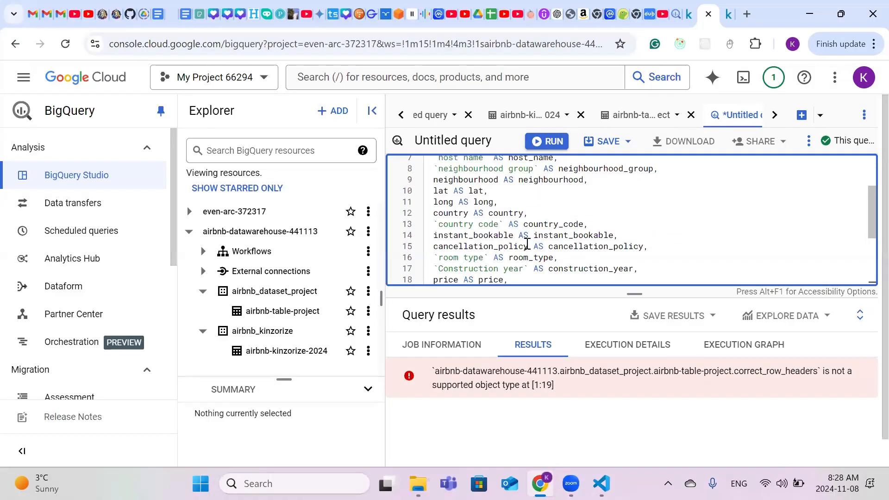
pyautogui.scroll(-1, 527, 243)
pyautogui.scroll(-1, 495, 229)
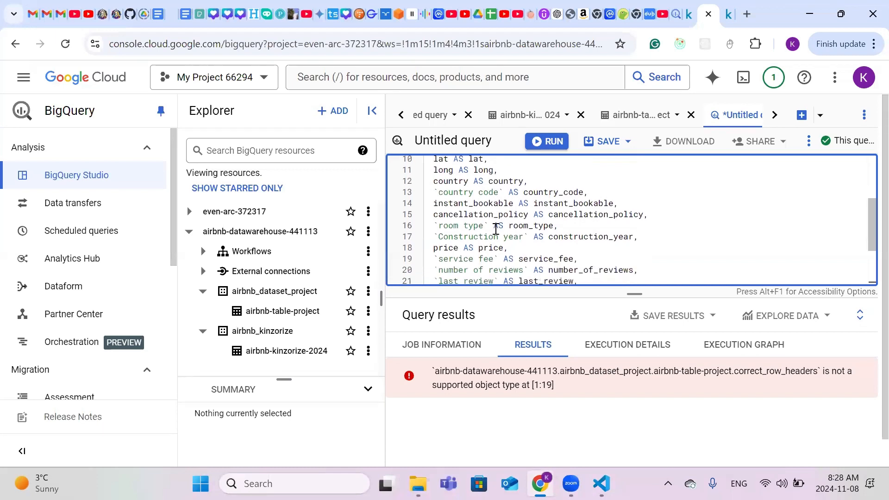
pyautogui.scroll(-1, 516, 231)
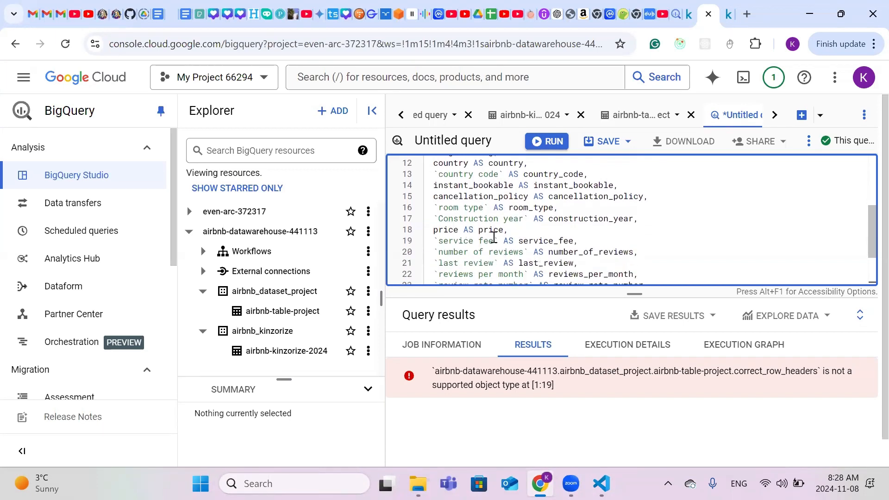
pyautogui.scroll(-2, 494, 238)
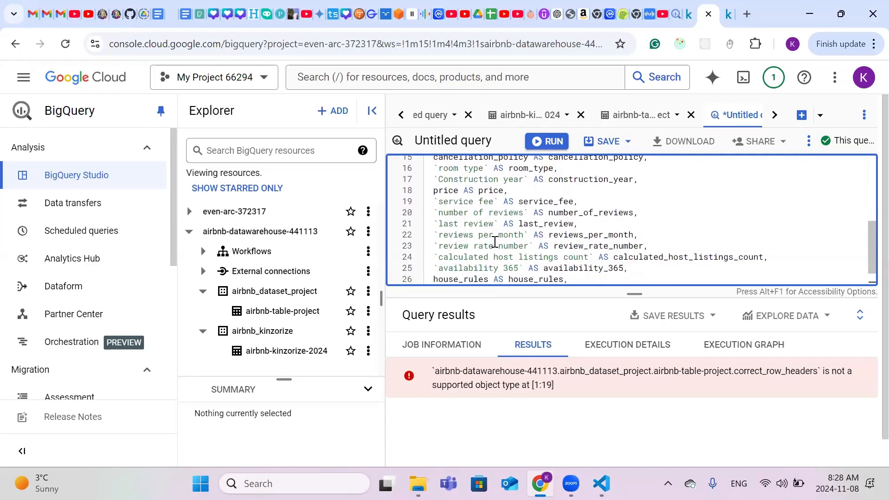
pyautogui.scroll(-1, 494, 242)
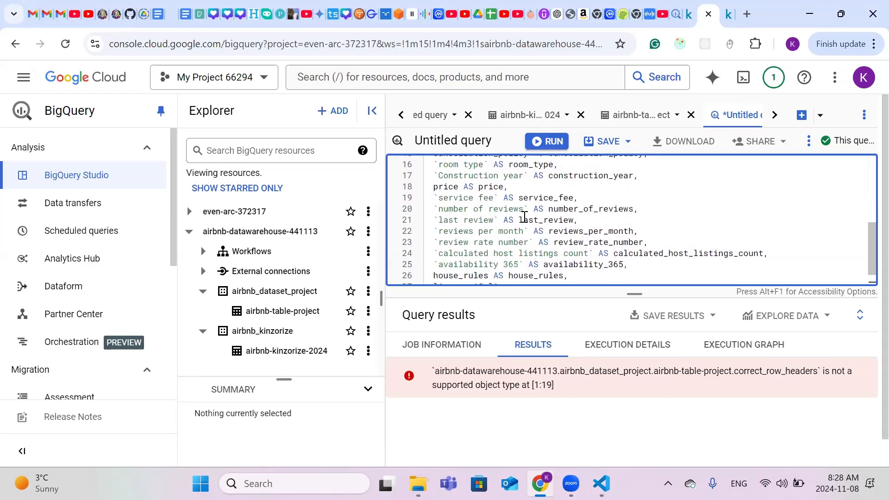
# Step: Run the corrected query to create the correct_row_headers table from airbnb-table-project
pyautogui.scroll(-2, 499, 232)
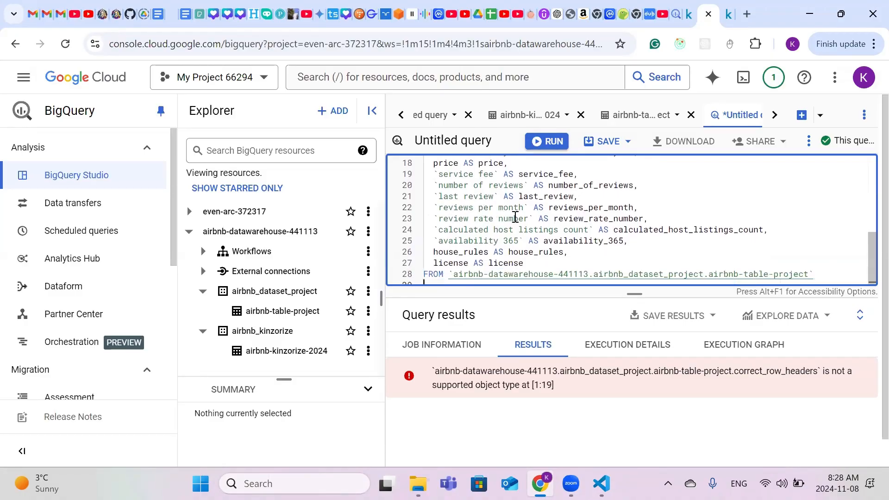
pyautogui.scroll(-1, 534, 216)
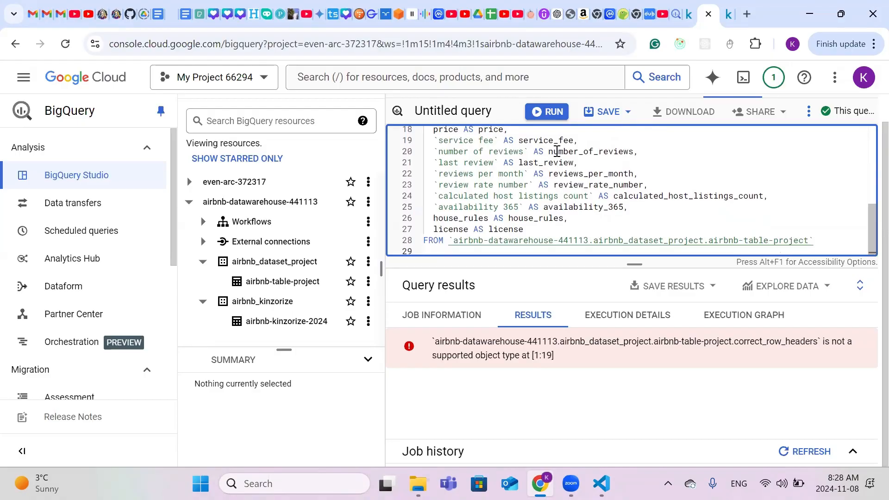
pyautogui.click(556, 119)
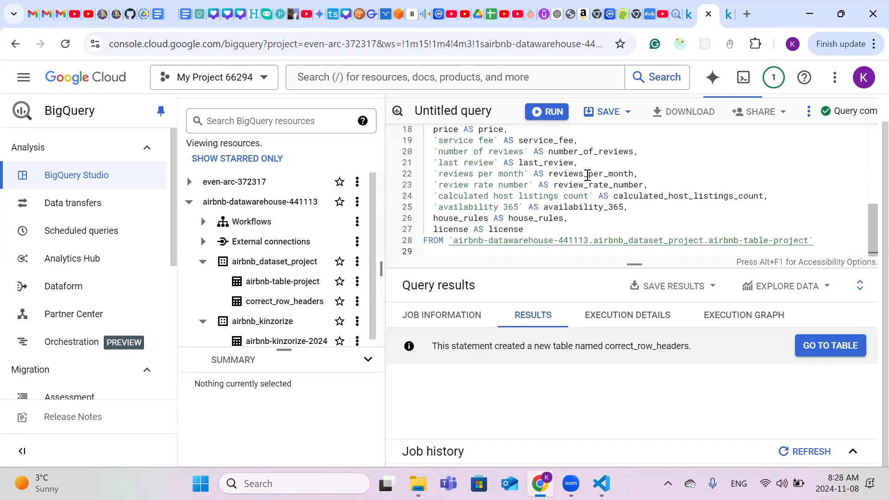
# Step: Copy the backtick-quoted correct_row_headers table path from the CREATE OR REPLACE TABLE line and clear the whole query
pyautogui.scroll(5, 587, 174)
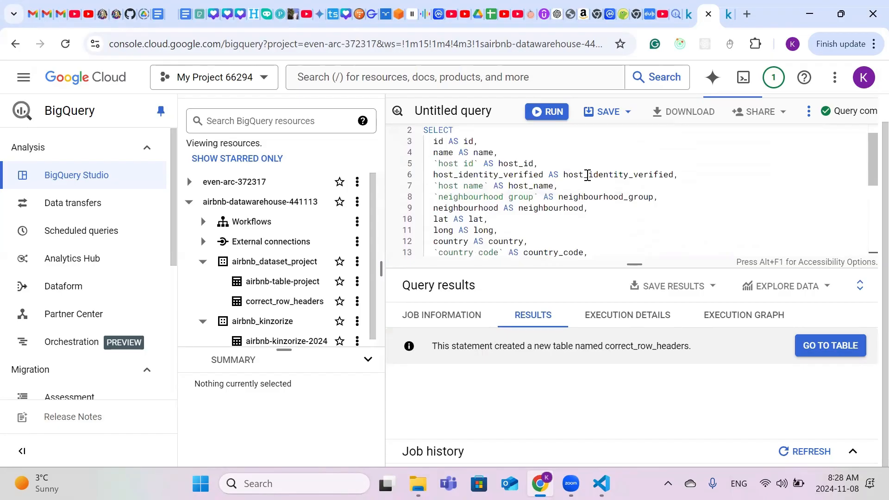
pyautogui.scroll(3, 587, 175)
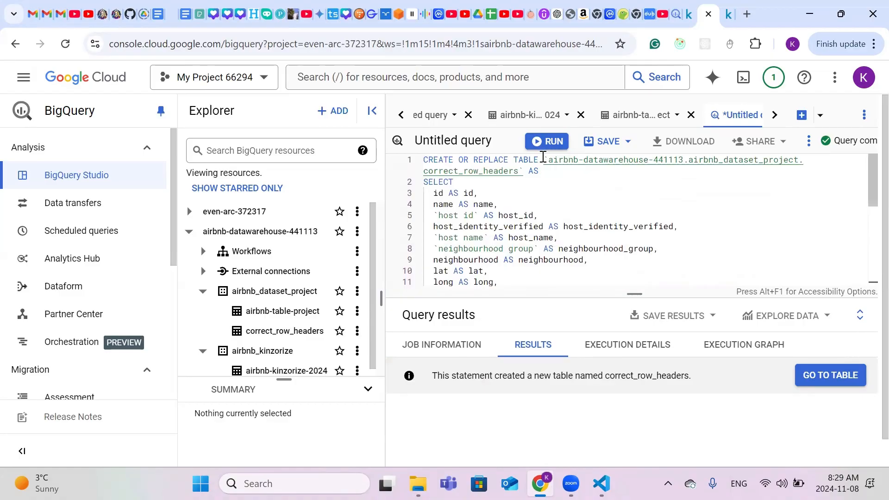
pyautogui.moveTo(543, 157); pyautogui.dragTo(523, 171)
pyautogui.hotkey('ctrl', 'c')
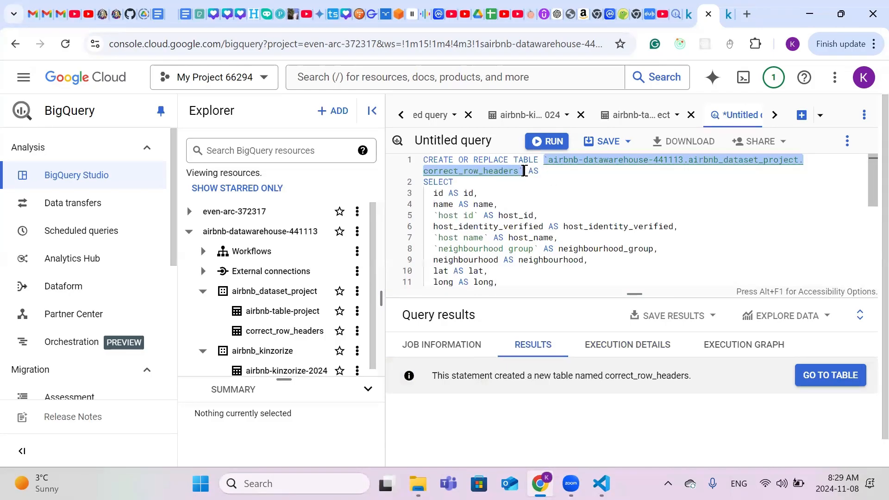
pyautogui.click(684, 248)
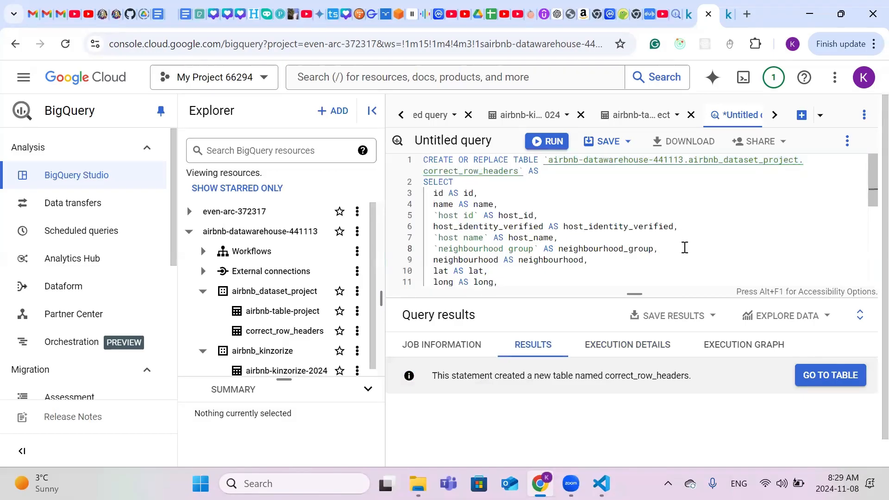
pyautogui.hotkey('ctrl', 'a')
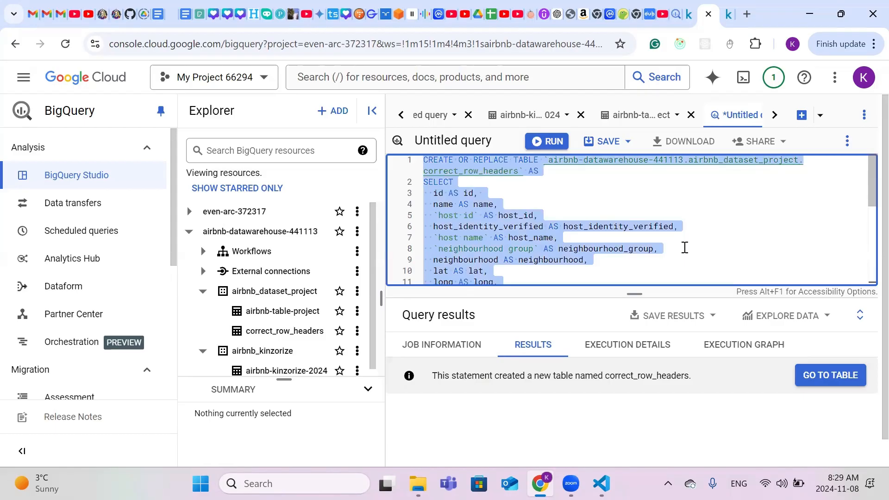
pyautogui.press('BackSpace')
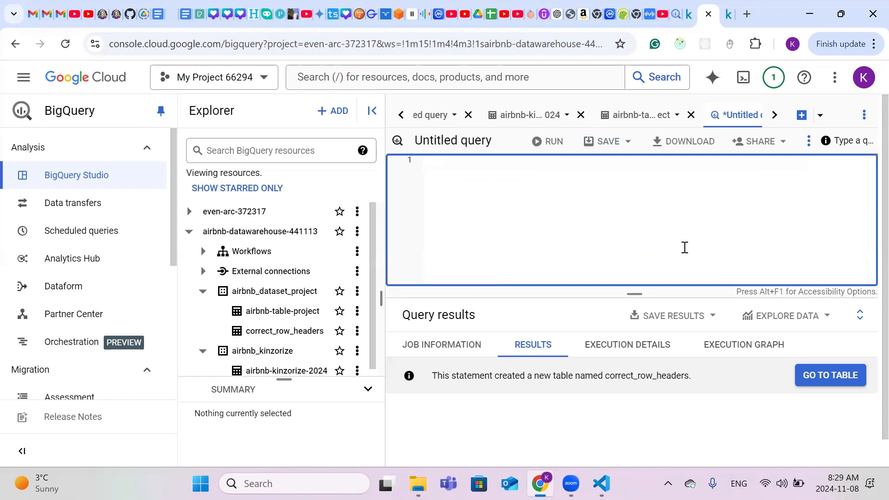
# Step: Write and run a SELECT * query on `airbnb-datawarehouse-441113.airbnb_dataset_project.correct_row_headers` with LIMIT 200
pyautogui.press('capslock')
pyautogui.write('SELECT ')
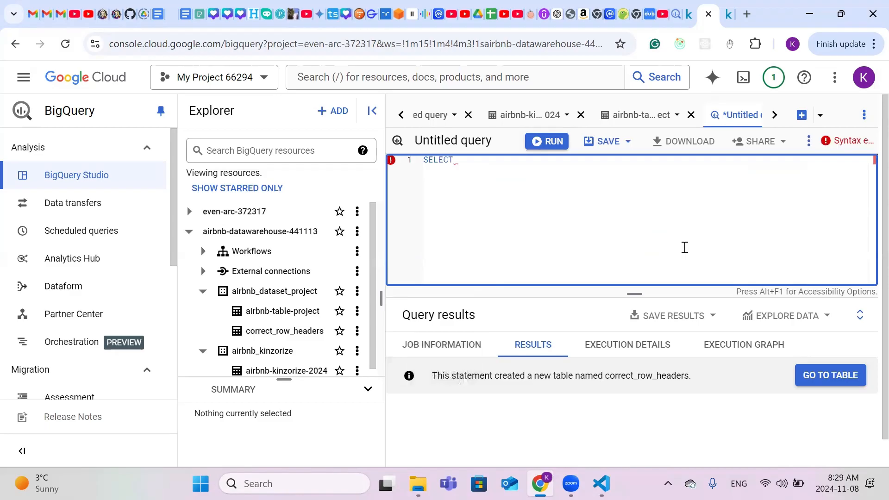
pyautogui.write('* F')
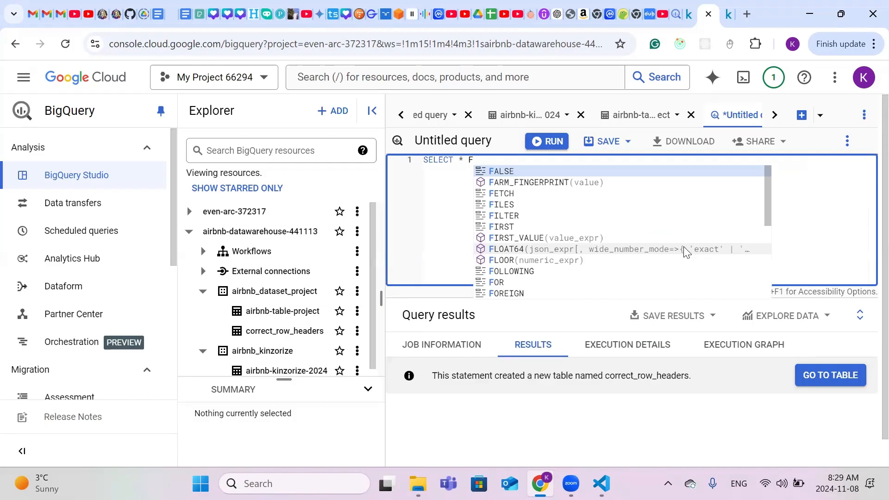
pyautogui.write('ROM')
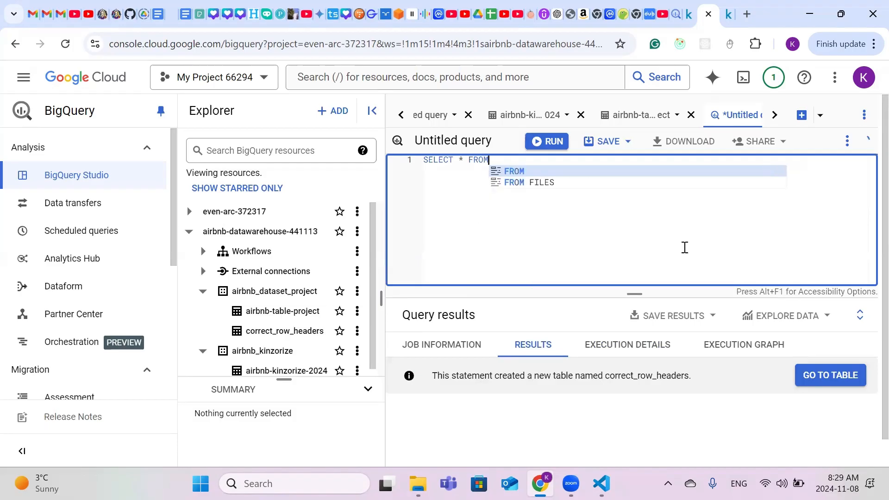
pyautogui.press('Return')
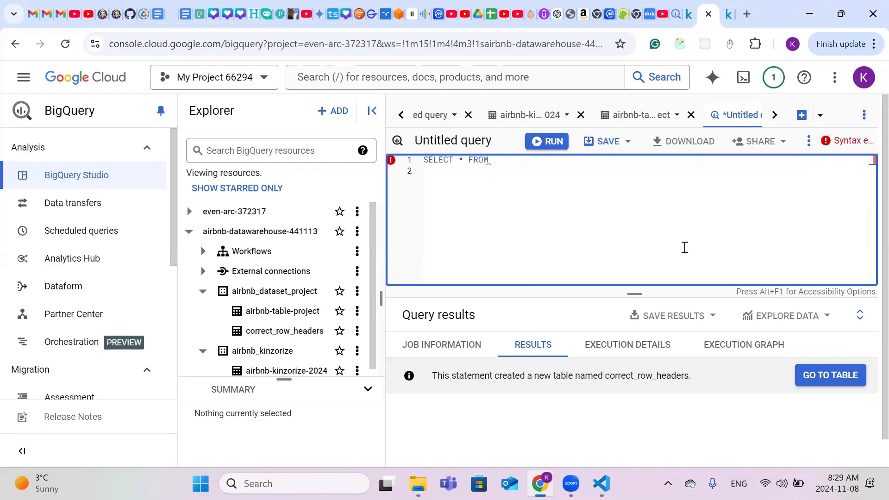
pyautogui.hotkey('ctrl', 'v')
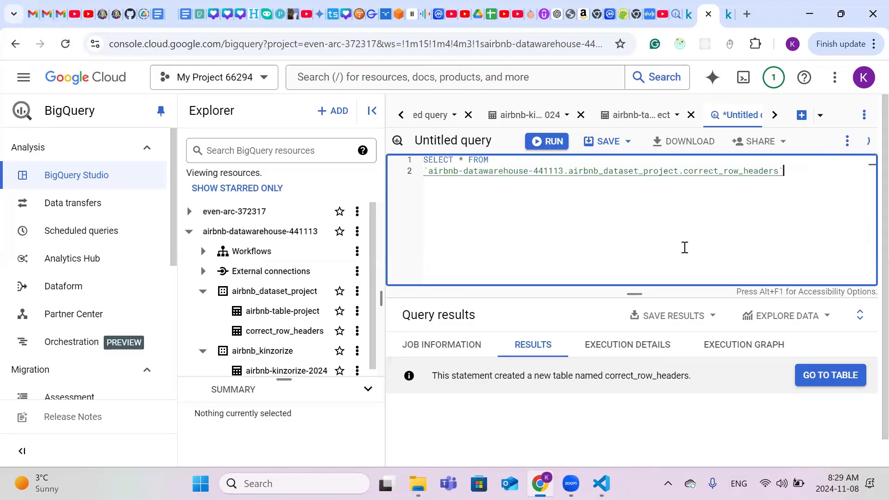
pyautogui.press('Return')
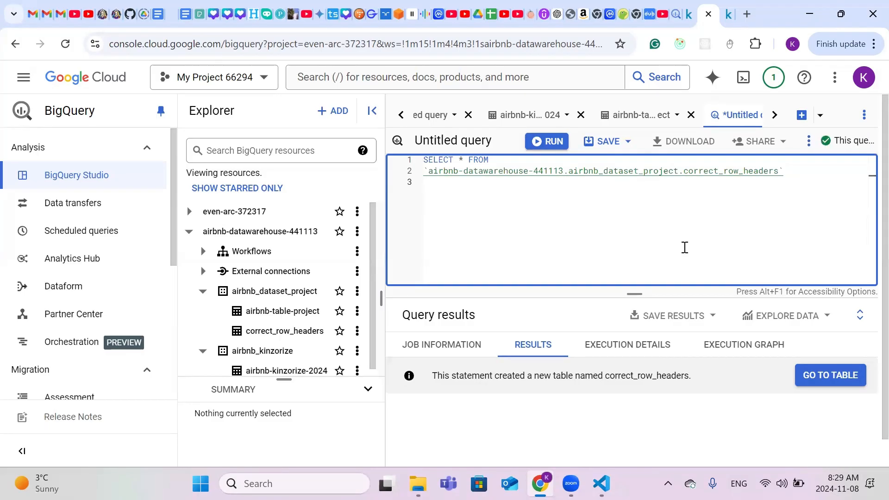
pyautogui.write('LIMIT ')
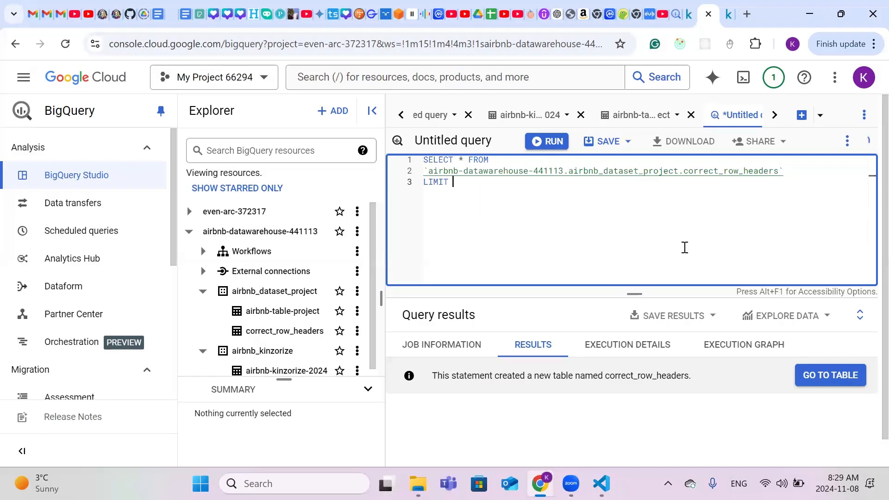
pyautogui.write('200;')
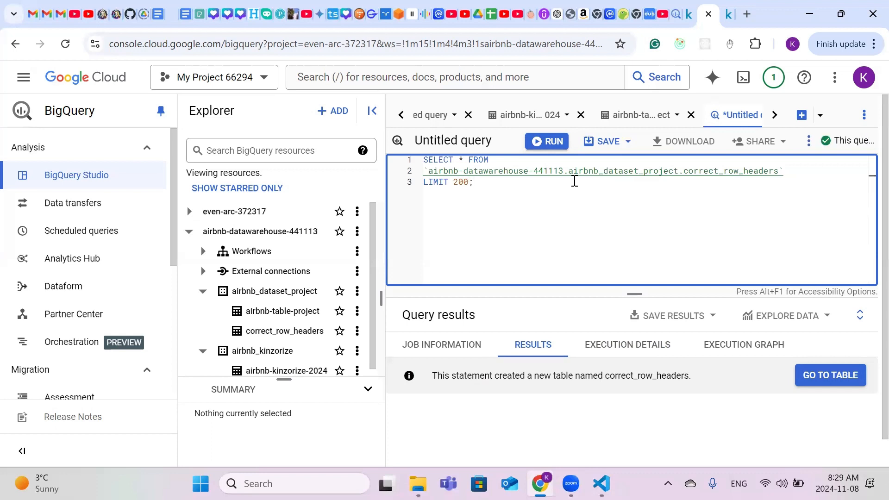
pyautogui.click(558, 146)
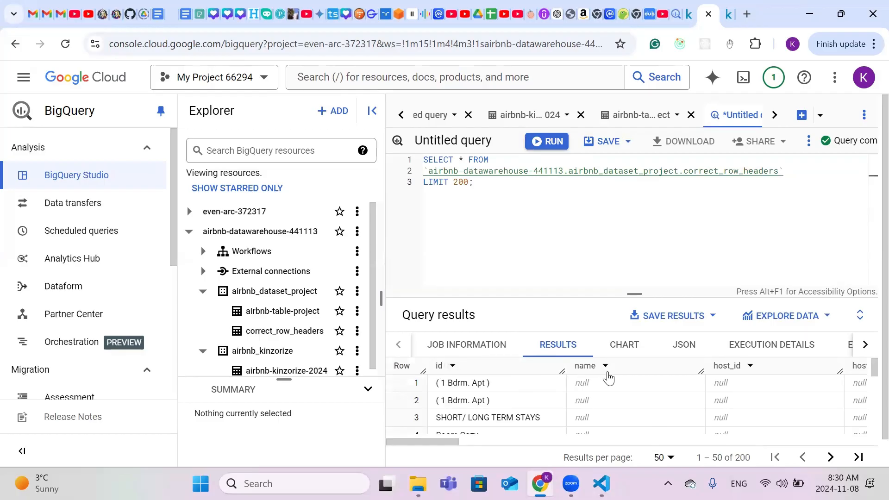
# Step: Examine the query results' column headers from name across to license for the renamed, underscore-separated names
pyautogui.hscroll(3, 622, 378)
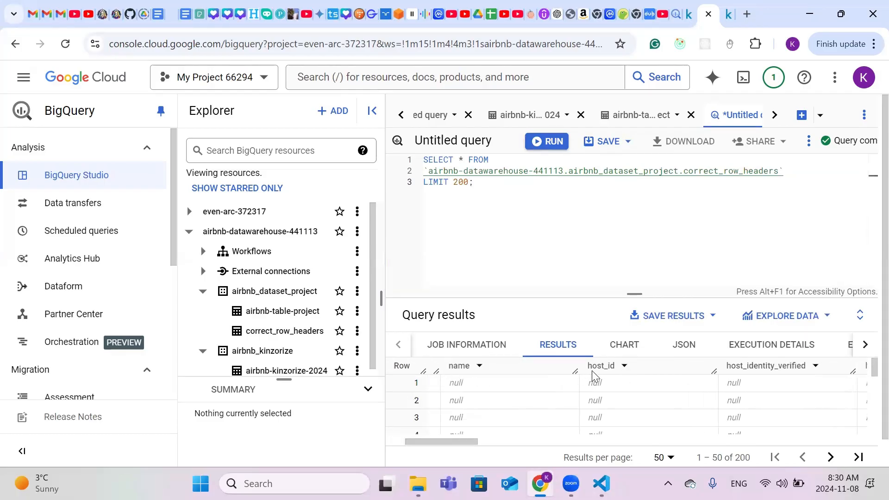
pyautogui.hscroll(2, 642, 379)
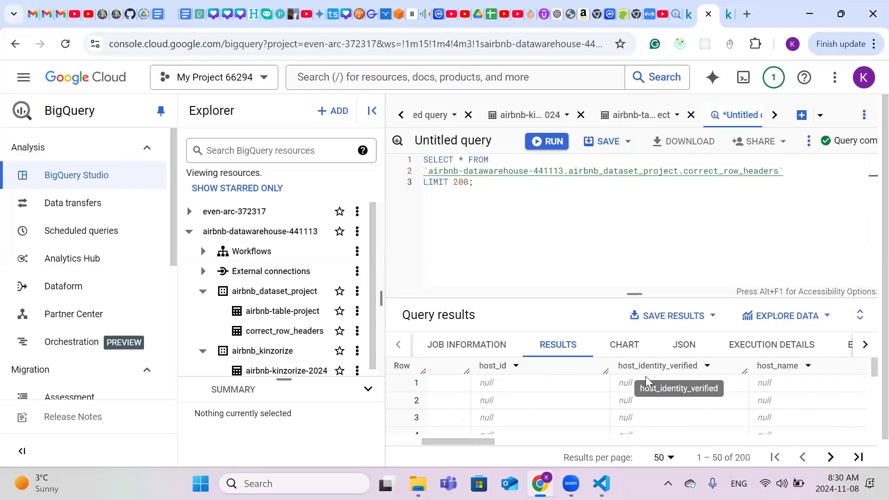
pyautogui.hscroll(2, 700, 369)
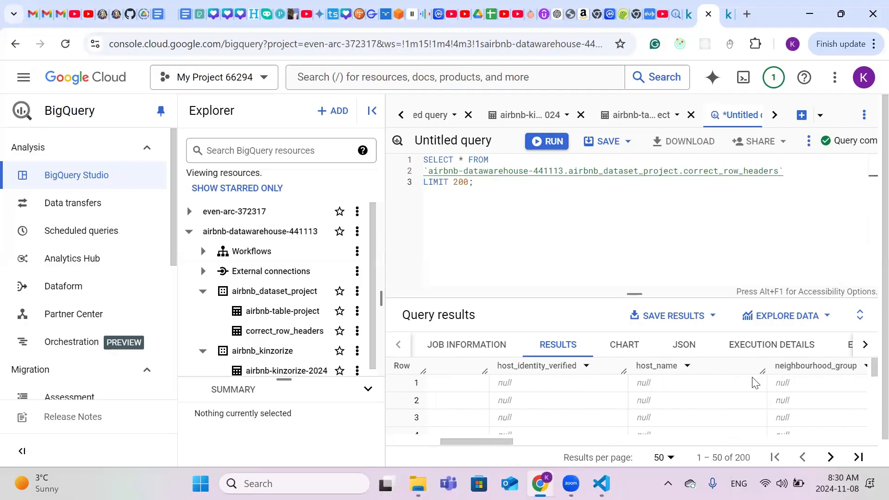
pyautogui.hscroll(1, 752, 382)
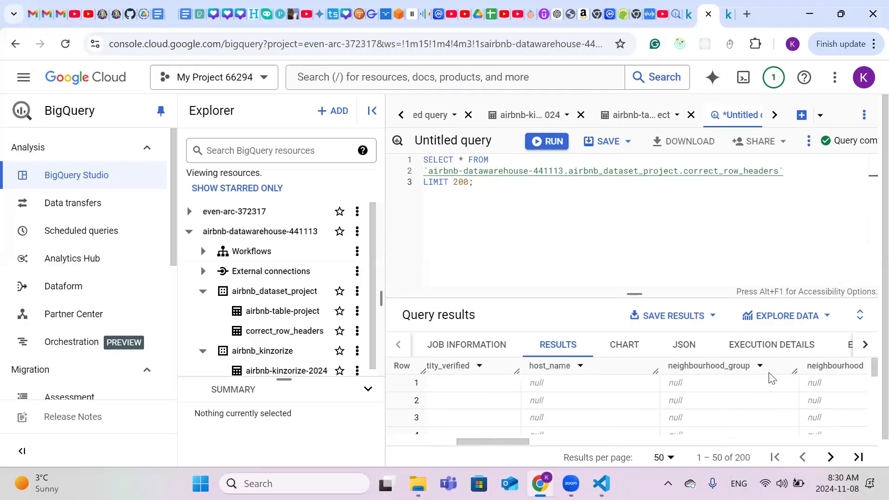
pyautogui.hscroll(3, 769, 377)
pyautogui.hscroll(6, 769, 377)
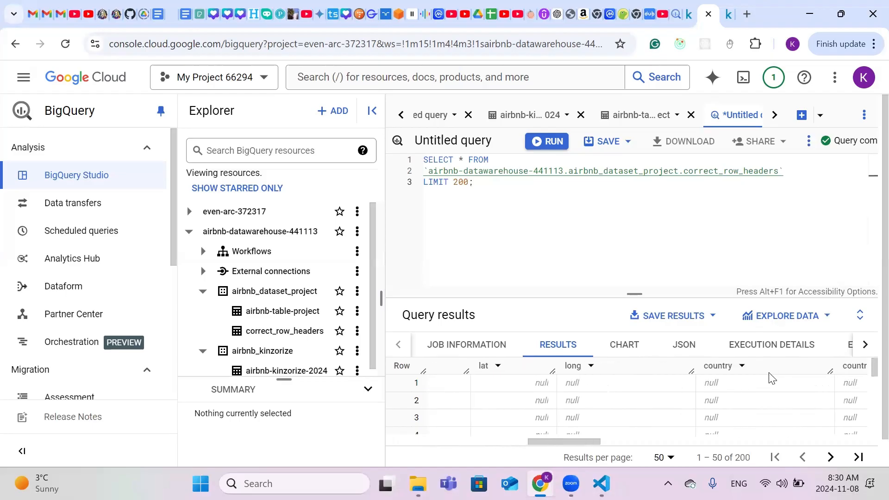
pyautogui.hscroll(3, 770, 377)
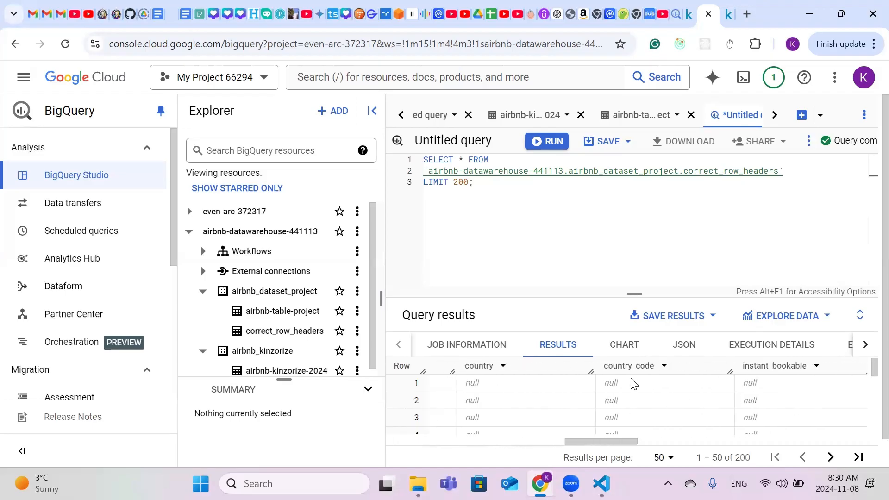
pyautogui.hscroll(4, 673, 393)
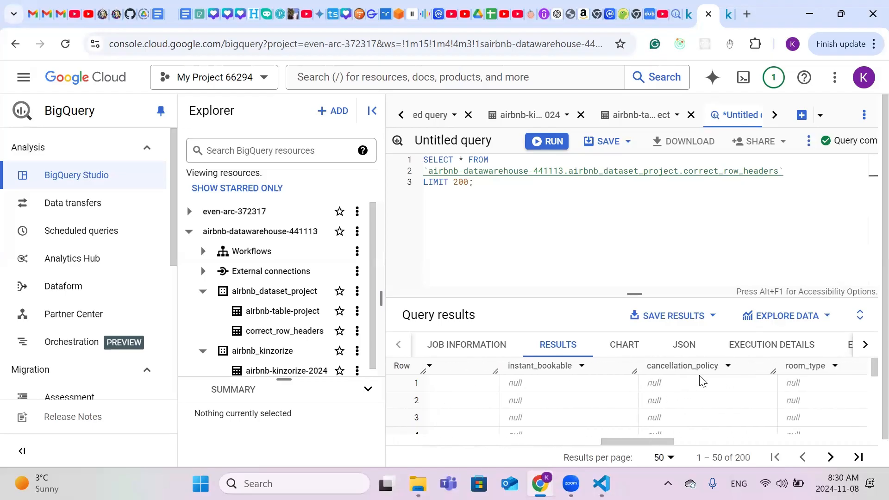
pyautogui.hscroll(4, 702, 380)
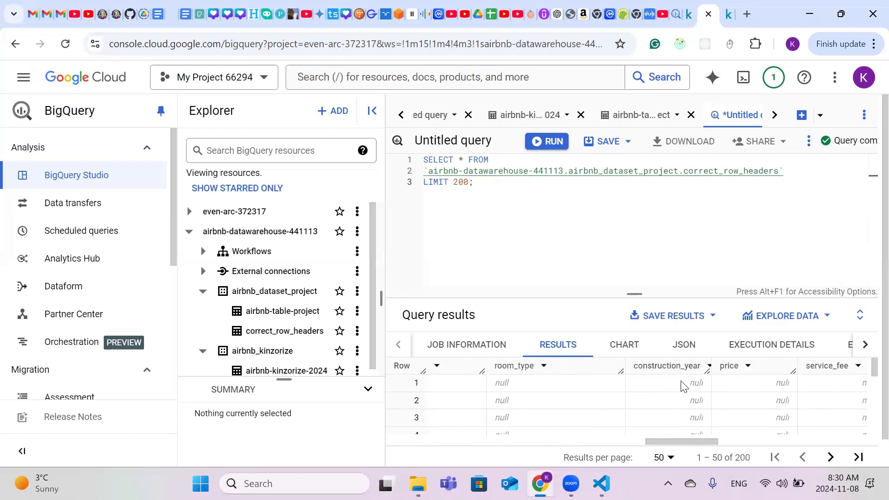
pyautogui.hscroll(2, 683, 387)
pyautogui.hscroll(2, 683, 386)
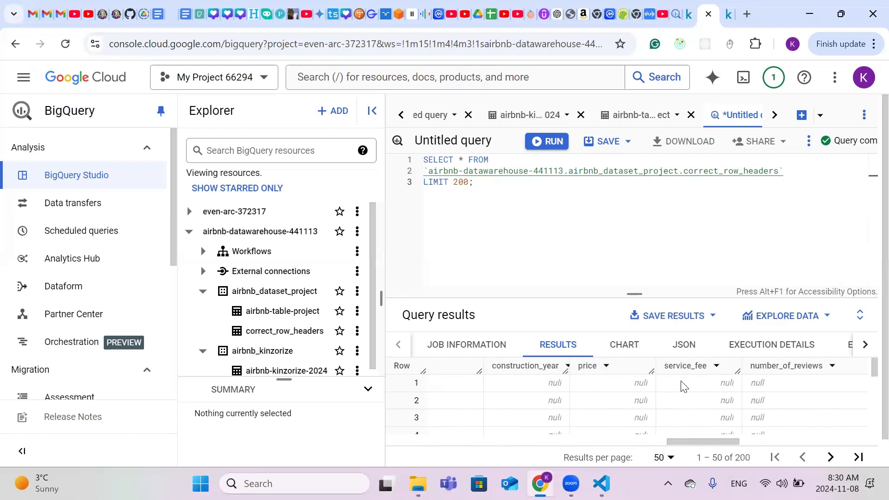
pyautogui.hscroll(1, 682, 386)
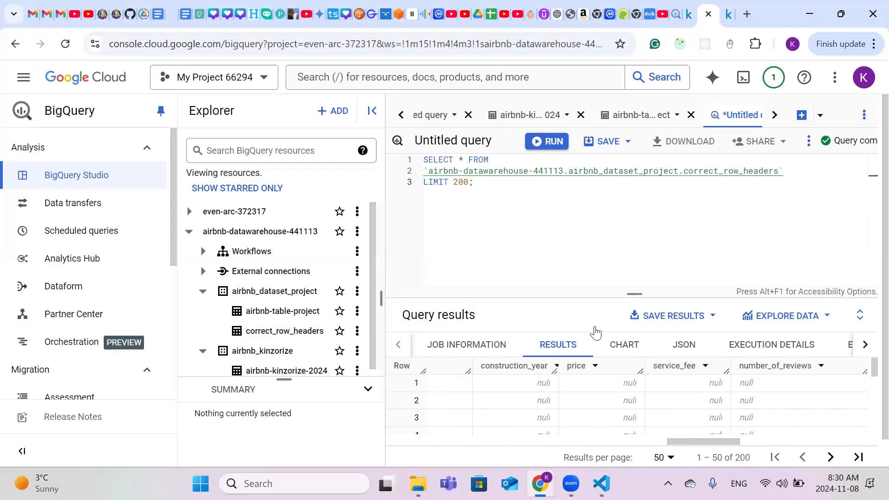
pyautogui.hscroll(2, 768, 389)
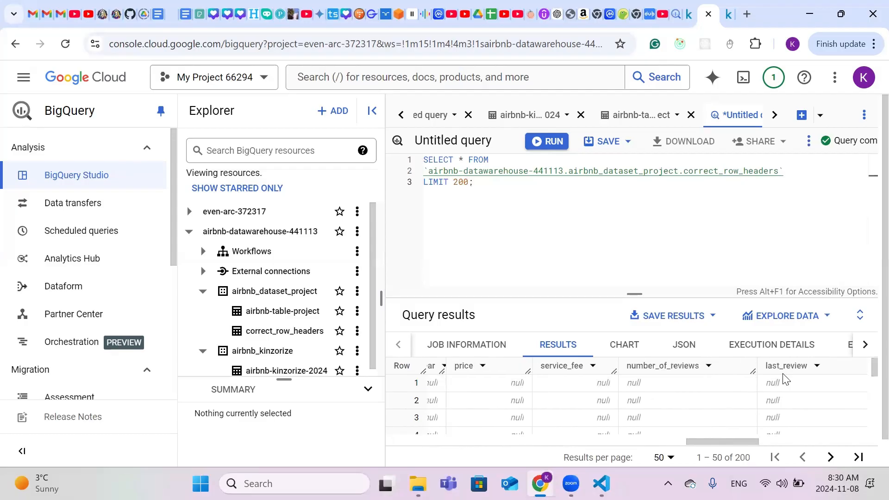
pyautogui.hscroll(5, 782, 378)
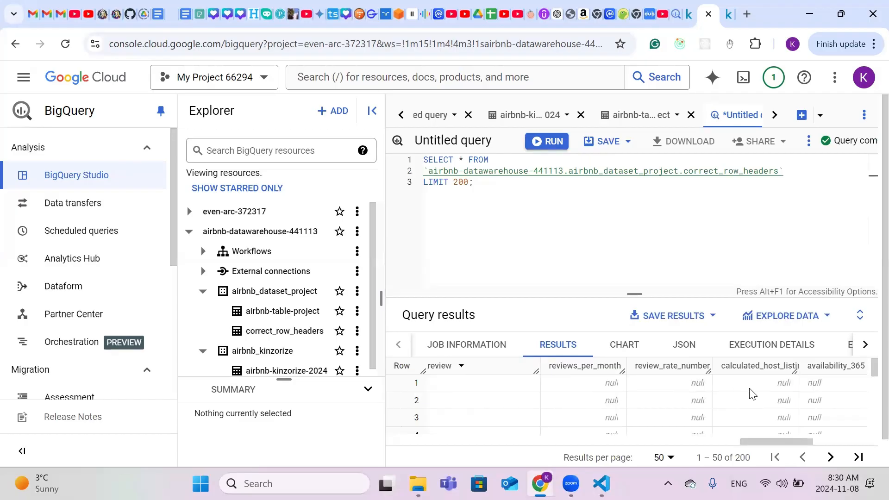
pyautogui.hscroll(4, 752, 393)
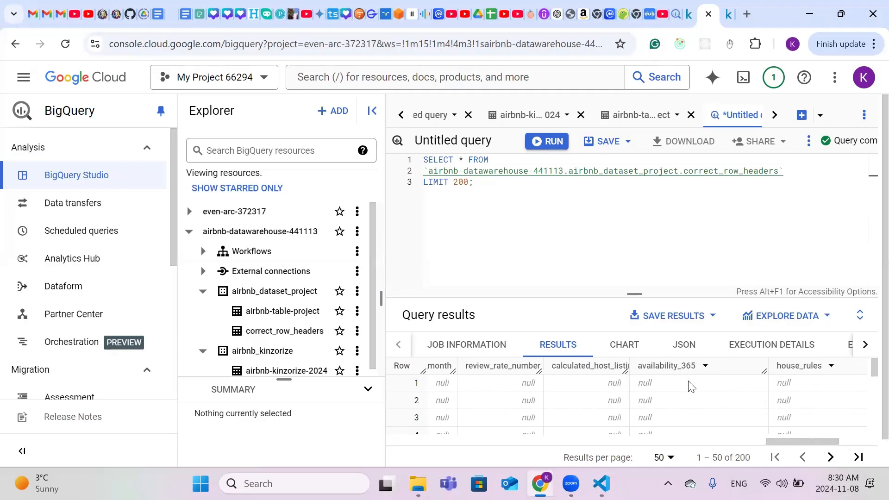
pyautogui.hscroll(2, 691, 386)
pyautogui.hscroll(2, 691, 387)
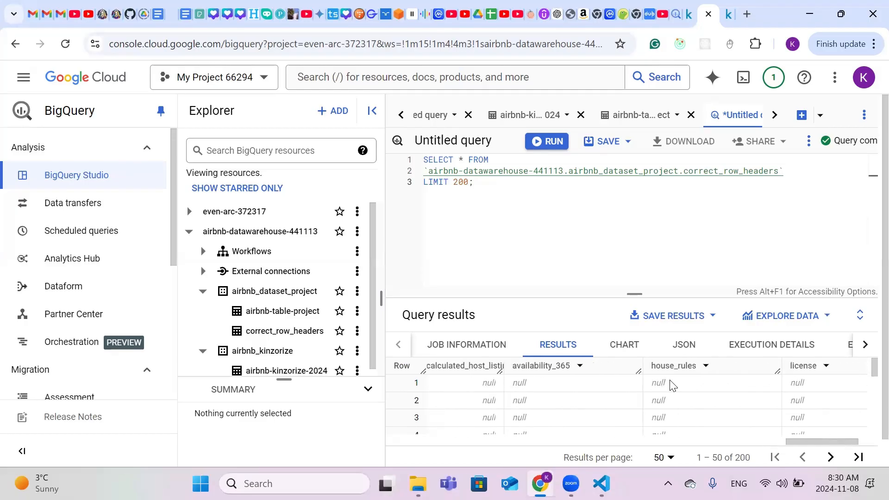
pyautogui.hscroll(1, 687, 387)
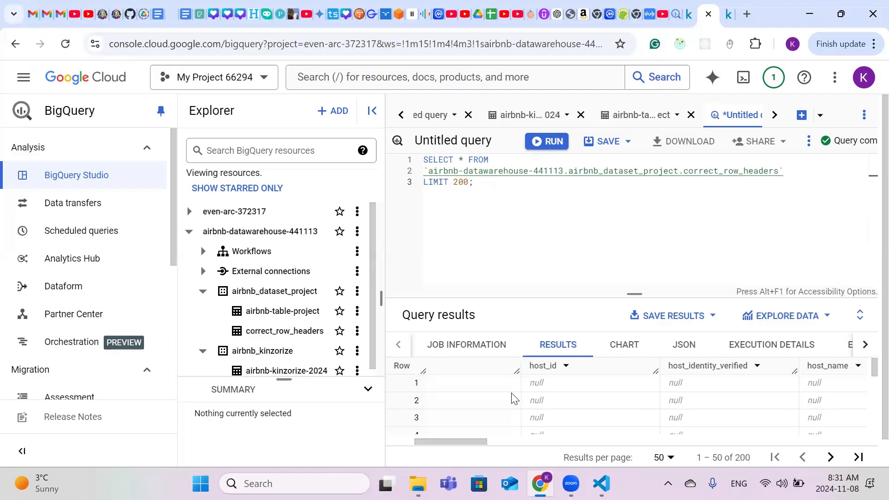
# Step: Return to the id column and review the values in the first rows of the query results
pyautogui.hscroll(-3, 513, 399)
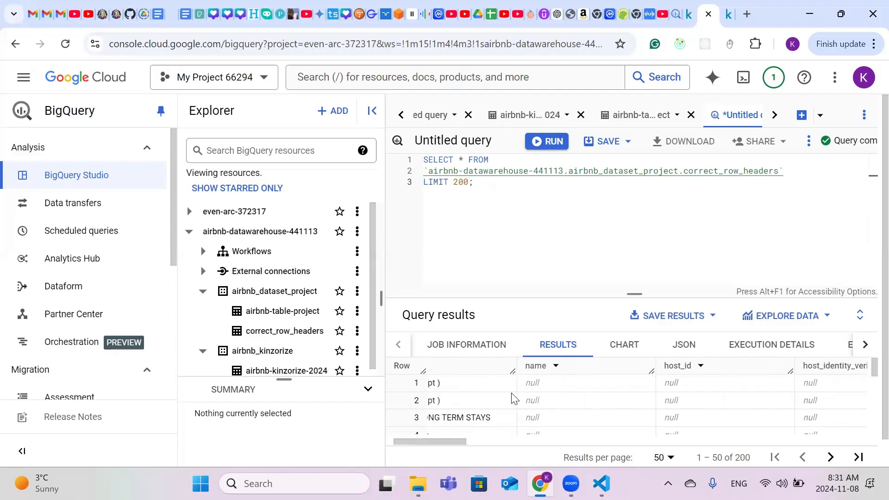
pyautogui.hscroll(-4, 514, 399)
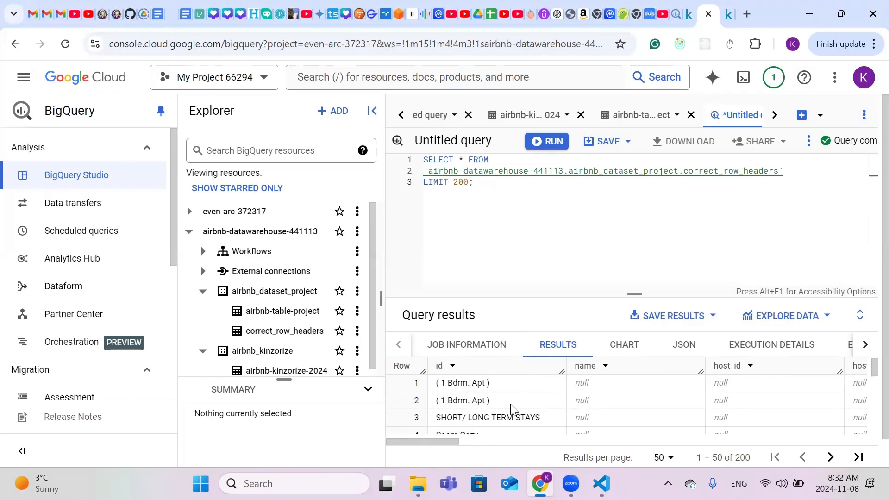
pyautogui.scroll(-1, 510, 404)
pyautogui.scroll(1, 510, 403)
pyautogui.scroll(-3, 510, 404)
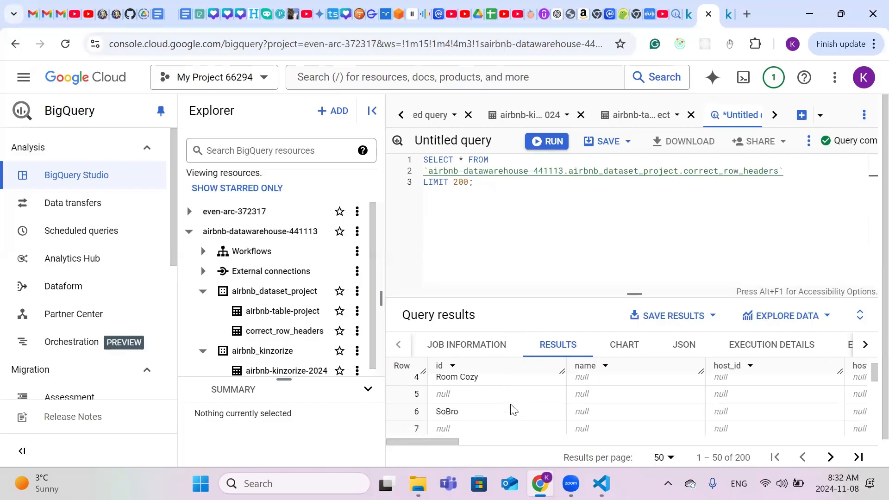
pyautogui.scroll(-1, 513, 410)
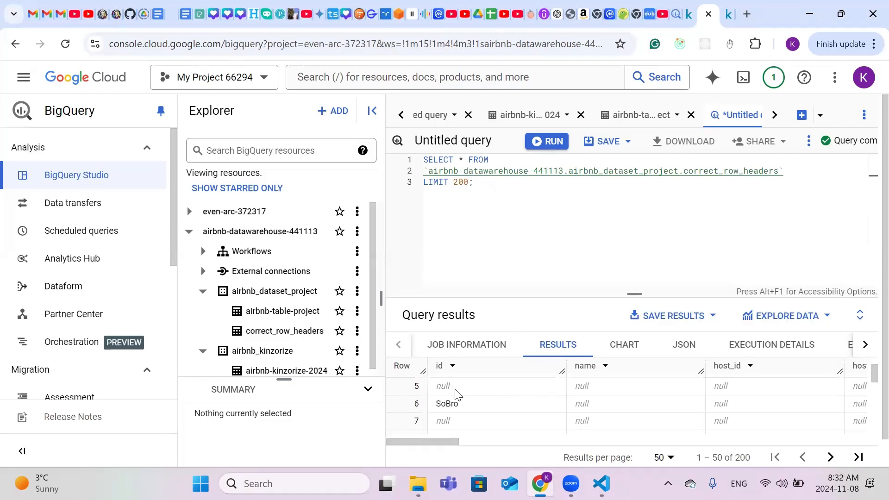
pyautogui.scroll(4, 457, 394)
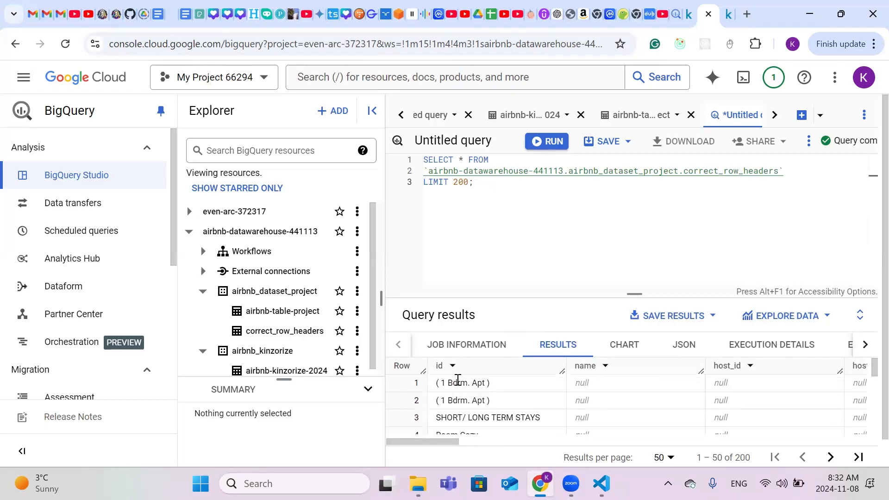
# Step: Review the rows below the first ones in the correct_row_headers query results
pyautogui.scroll(-1, 506, 387)
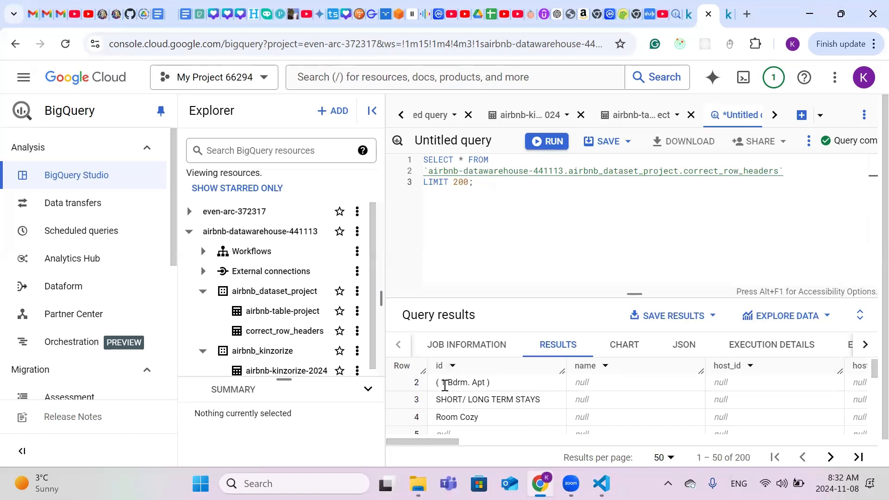
pyautogui.scroll(-2, 477, 407)
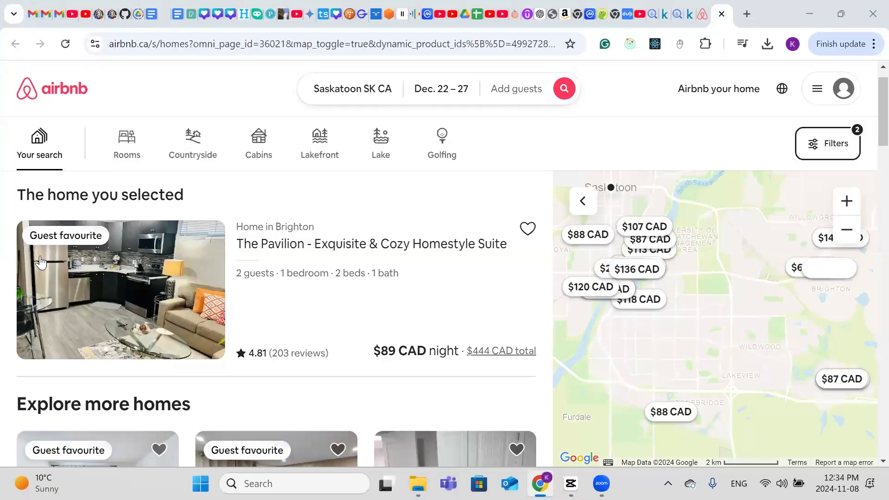
# Step: Open the Airbnb listing The Pavilion - Exquisite & Cozy Homestyle Suite and enlarge the first living room photo from its photo tour
pyautogui.click(160, 321)
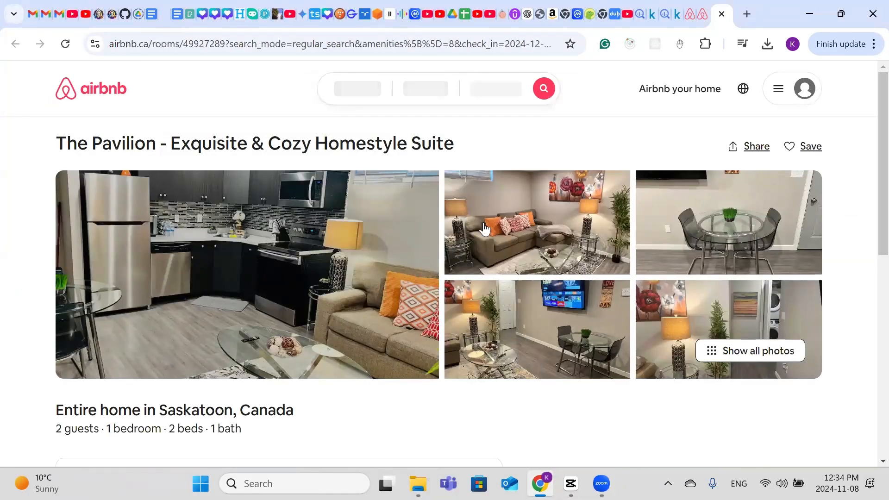
pyautogui.click(484, 228)
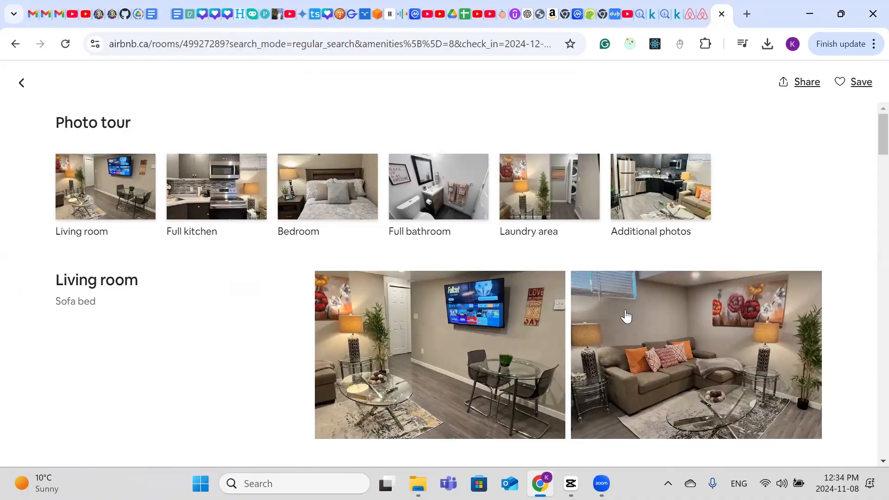
pyautogui.click(548, 350)
# Step: Page through the listing's full-screen photos and return from the photo tour to the listing page
pyautogui.click(856, 268)
pyautogui.click(856, 268)
pyautogui.click(856, 269)
pyautogui.click(856, 269)
pyautogui.click(856, 269)
pyautogui.click(856, 268)
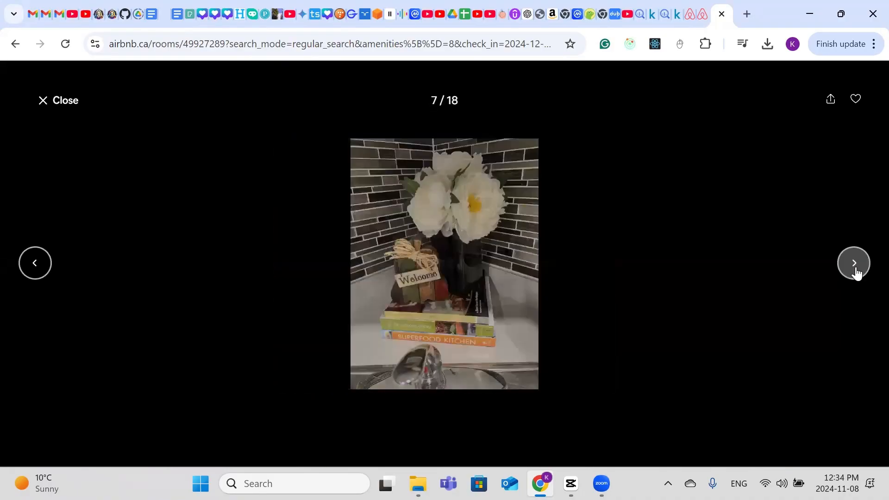
pyautogui.click(855, 269)
pyautogui.click(855, 268)
pyautogui.click(856, 269)
pyautogui.click(855, 268)
pyautogui.click(855, 269)
pyautogui.click(856, 268)
pyautogui.click(855, 268)
pyautogui.click(46, 103)
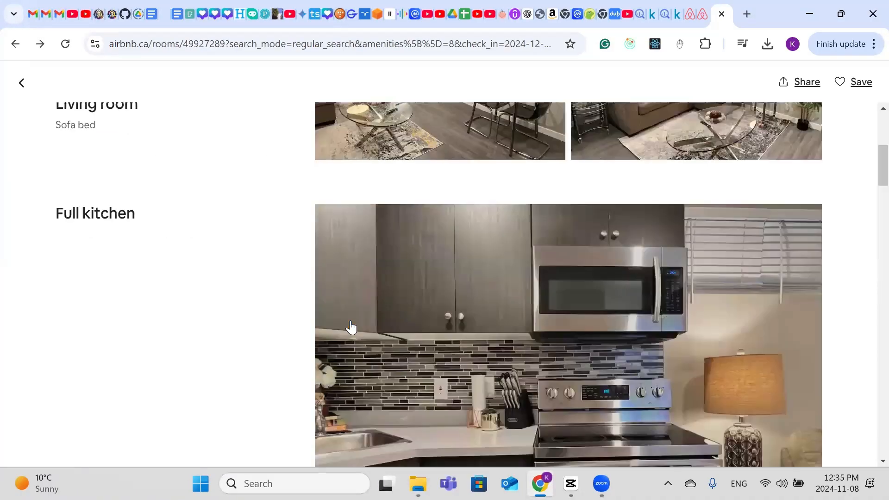
pyautogui.scroll(-10, 351, 327)
pyautogui.click(21, 83)
# Step: Examine the listing's host, highlights, description, price breakdown and sleeping arrangements
pyautogui.scroll(-5, 457, 361)
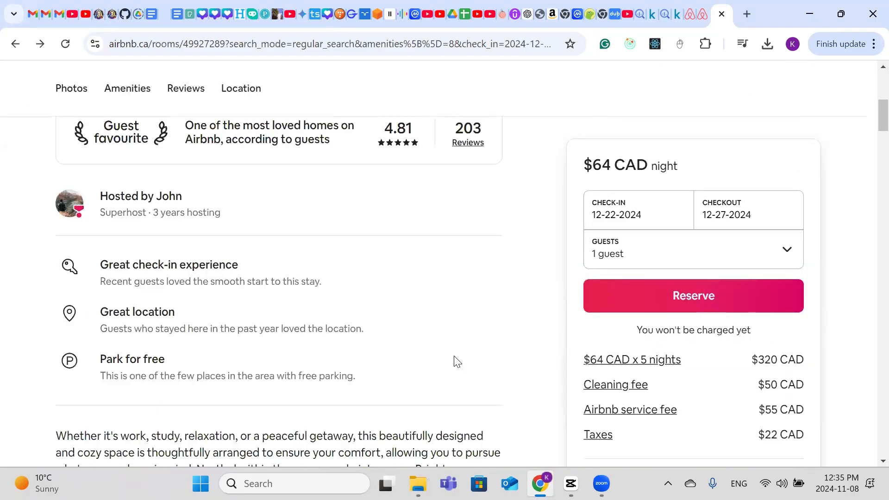
pyautogui.scroll(-18, 457, 361)
pyautogui.scroll(15, 456, 363)
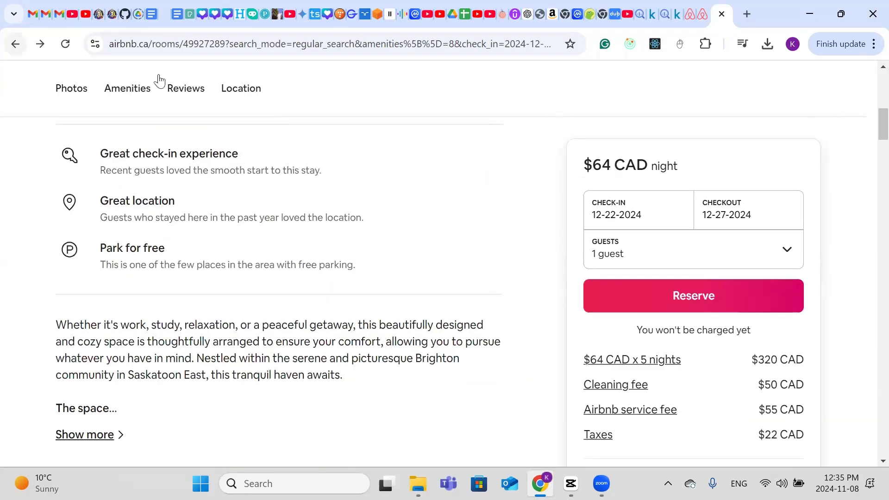
pyautogui.scroll(10, 159, 81)
pyautogui.scroll(-20, 291, 308)
pyautogui.scroll(12, 367, 357)
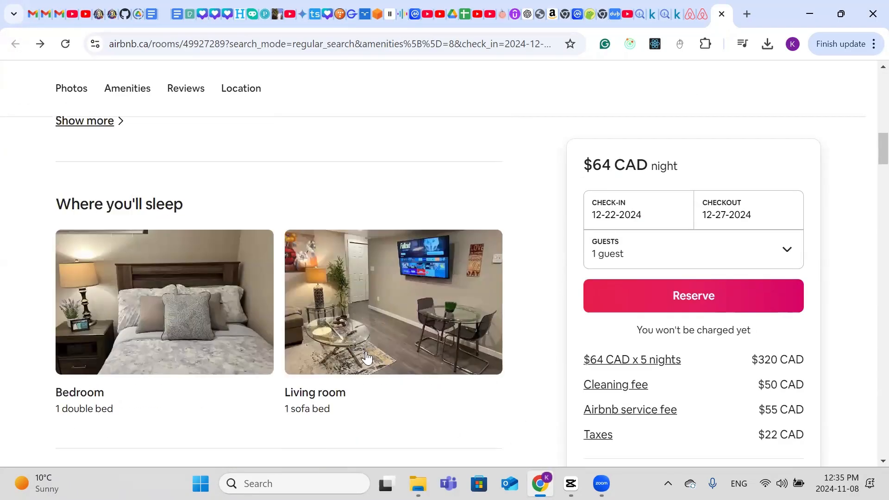
pyautogui.scroll(-1, 367, 358)
# Step: Find Visual Studio Code through the Windows search and launch it
pyautogui.click(351, 482)
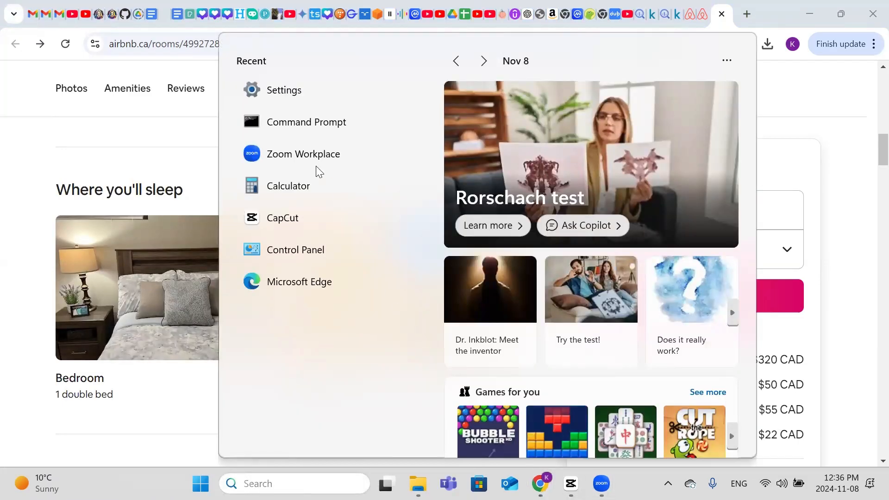
pyautogui.write('V')
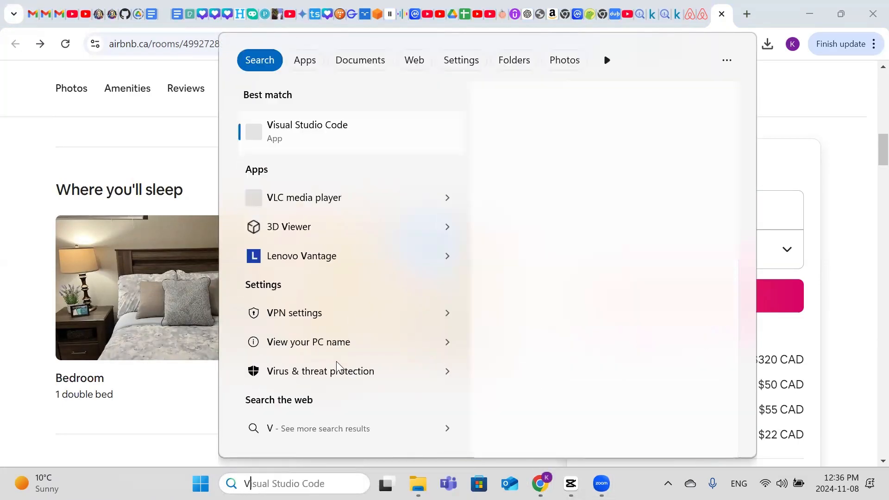
pyautogui.write('isu')
pyautogui.press('Return')
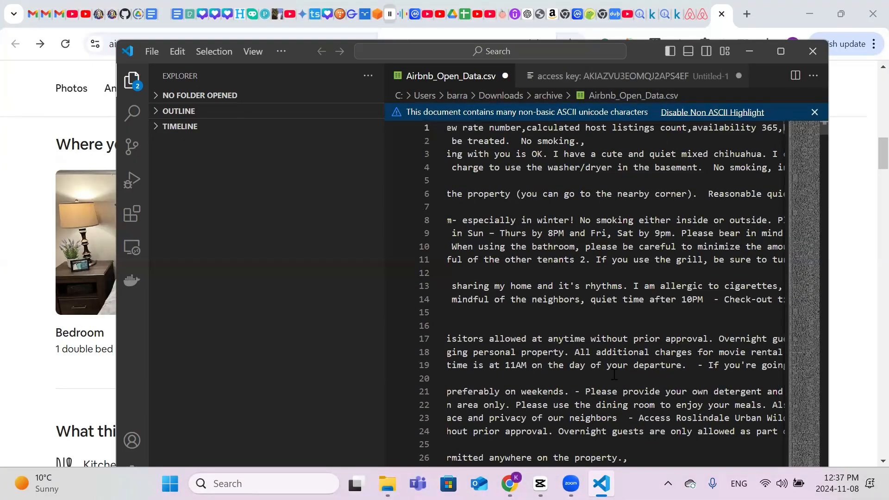
# Step: Look through earlier columns of Airbnb_Open_Data.csv and dismiss the notice about non-basic ASCII unicode characters
pyautogui.hscroll(-13, 819, 113)
pyautogui.click(814, 113)
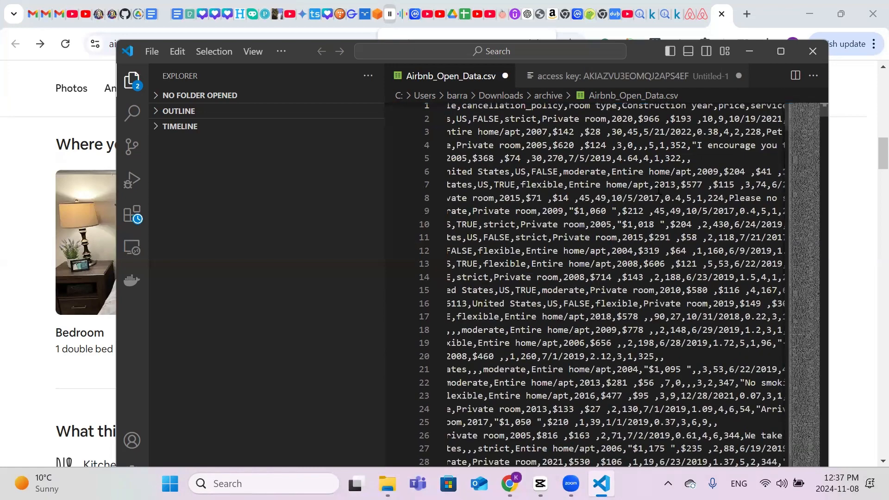